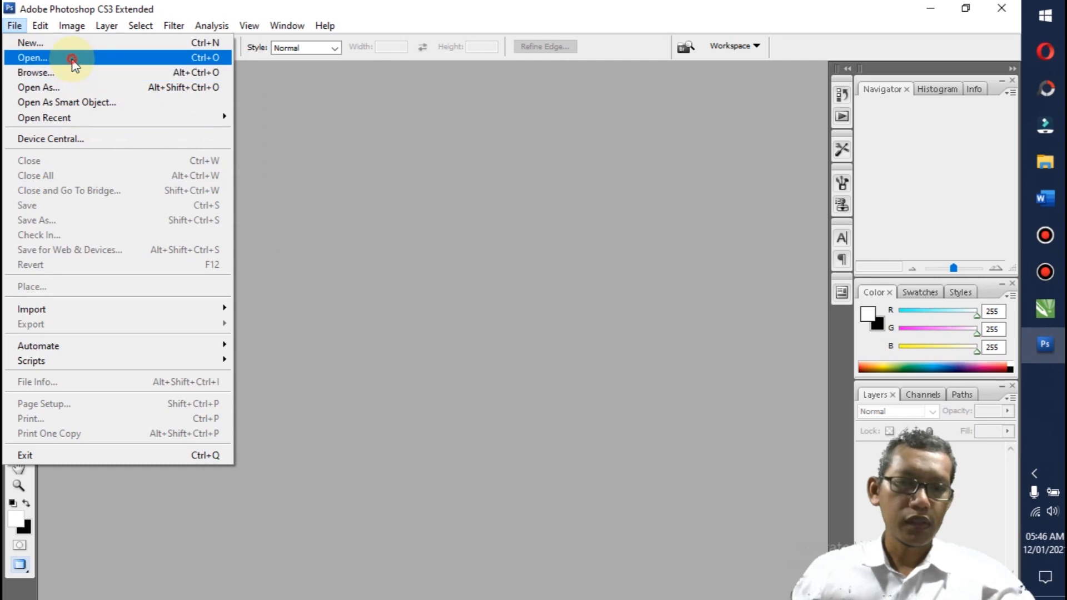
# Step: Open the image Bahan1 from the folder GDrive > Tahun 2021 > DGP > KD 7 on drive DATA2 (E:)
pyautogui.click(53, 219)
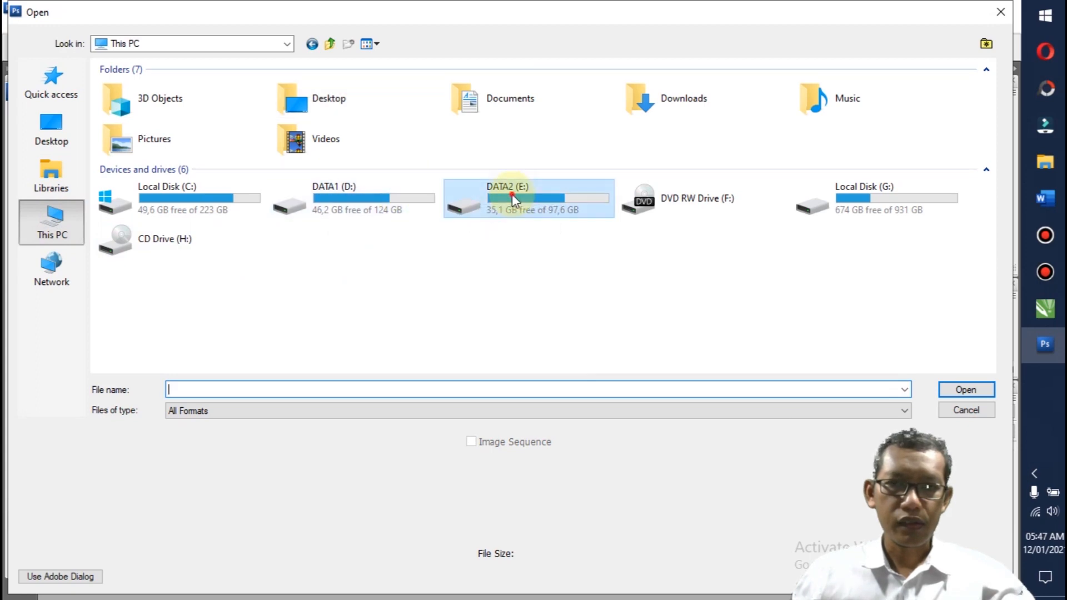
pyautogui.doubleClick(511, 195)
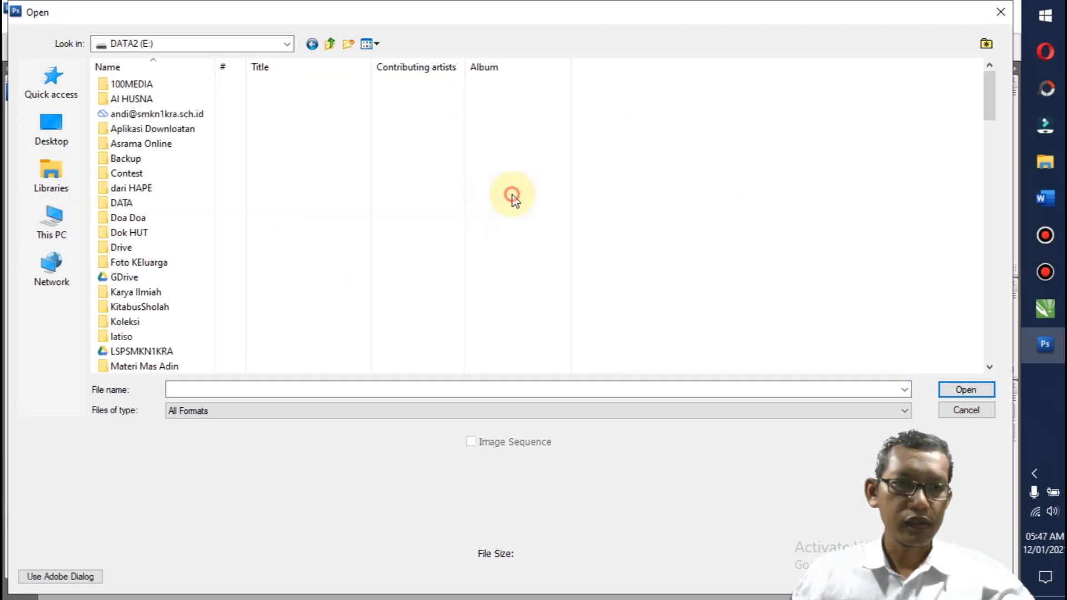
pyautogui.doubleClick(127, 276)
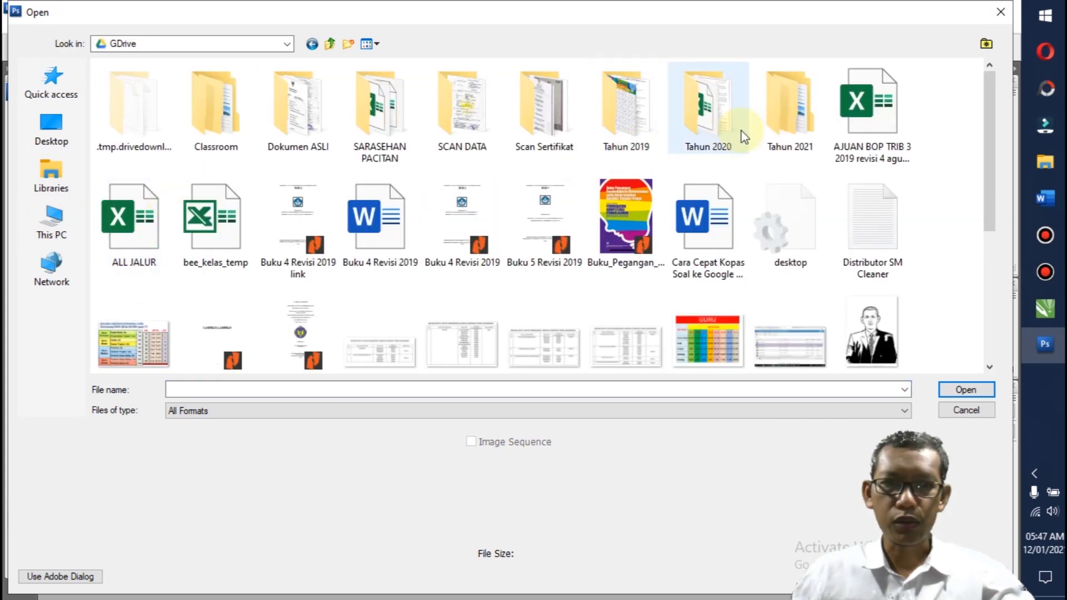
pyautogui.doubleClick(783, 111)
pyautogui.doubleClick(119, 99)
pyautogui.doubleClick(119, 100)
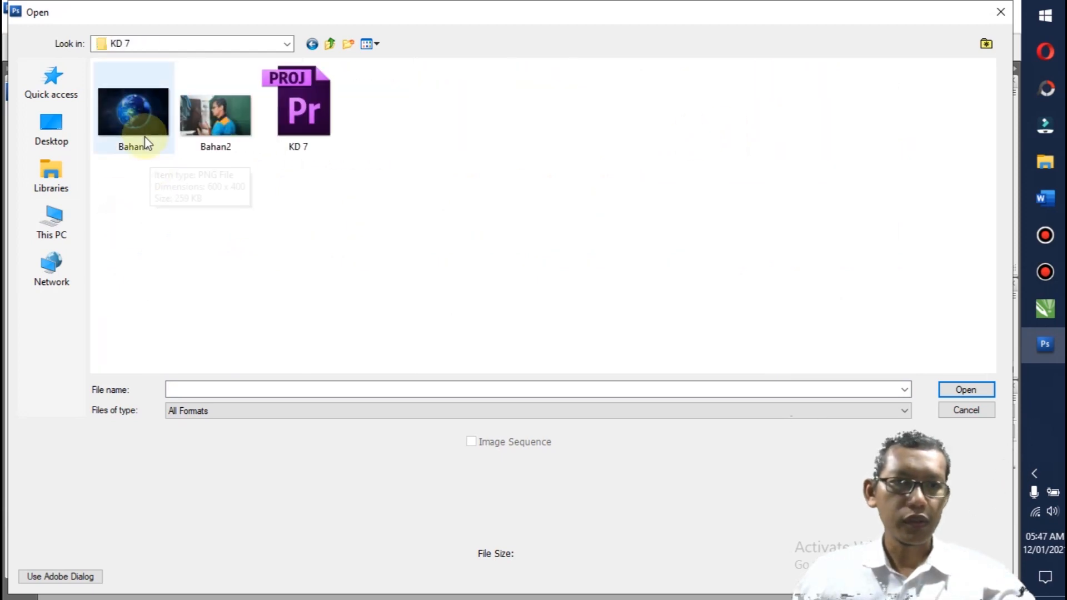
pyautogui.click(139, 115)
pyautogui.click(950, 388)
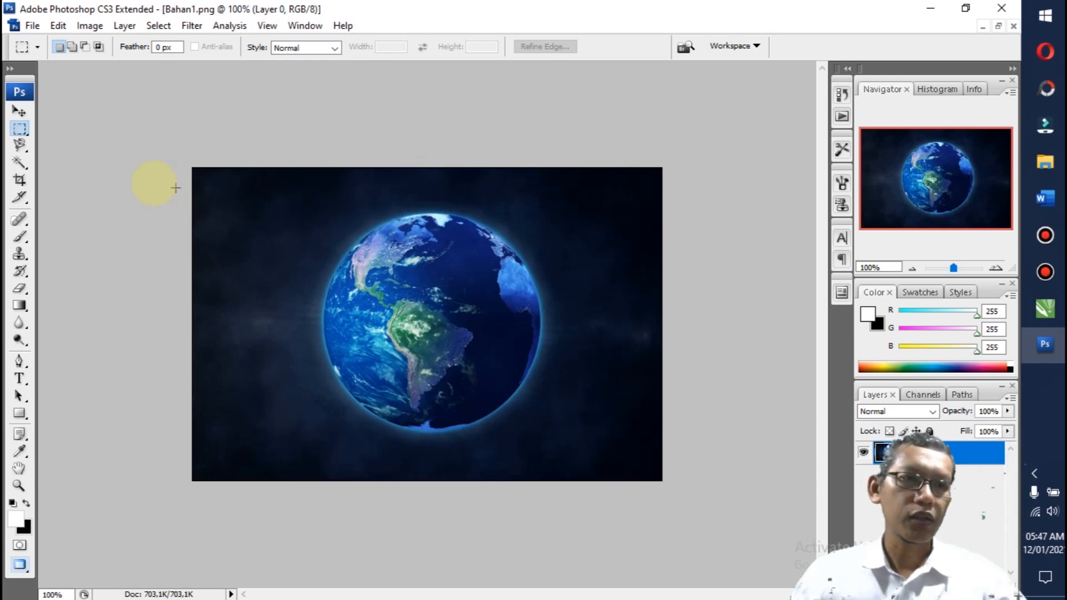
# Step: Select the dark background around the globe with the Magic Wand at tolerance 80, delete it and deselect
pyautogui.click(17, 162)
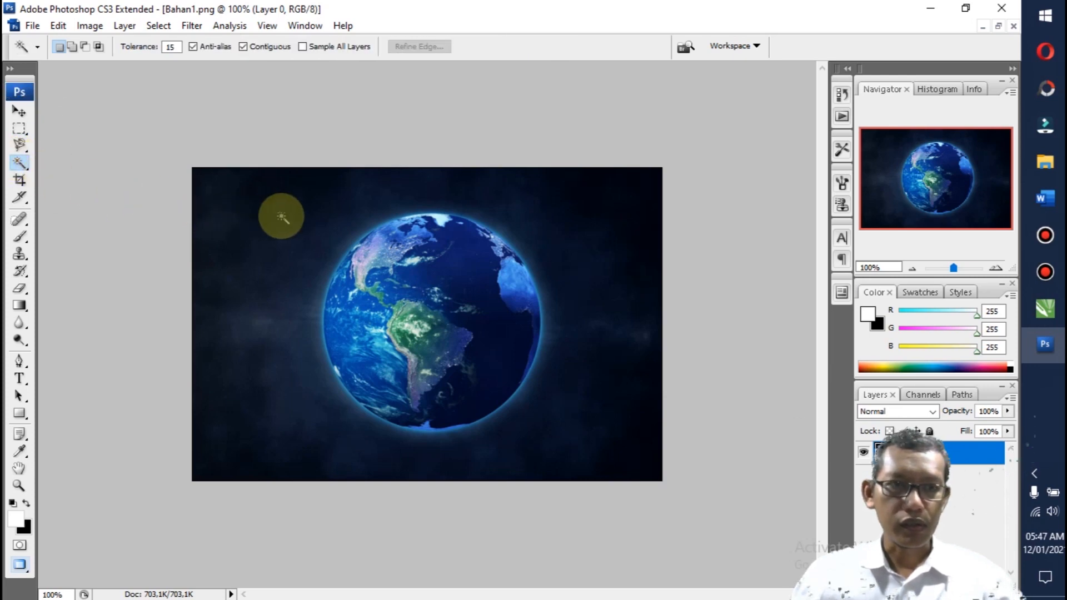
pyautogui.click(289, 231)
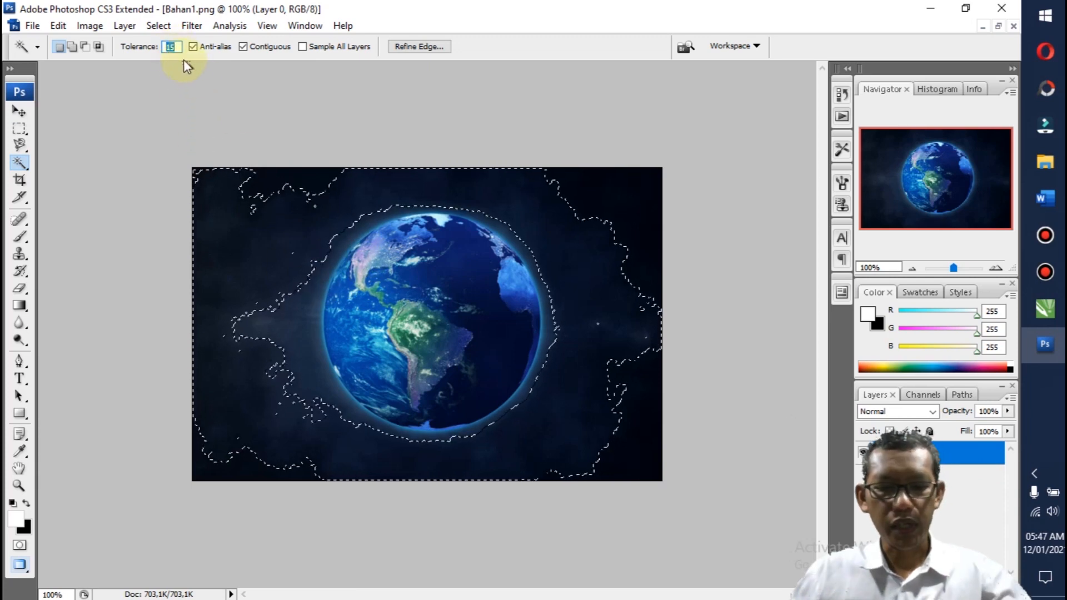
pyautogui.write('80')
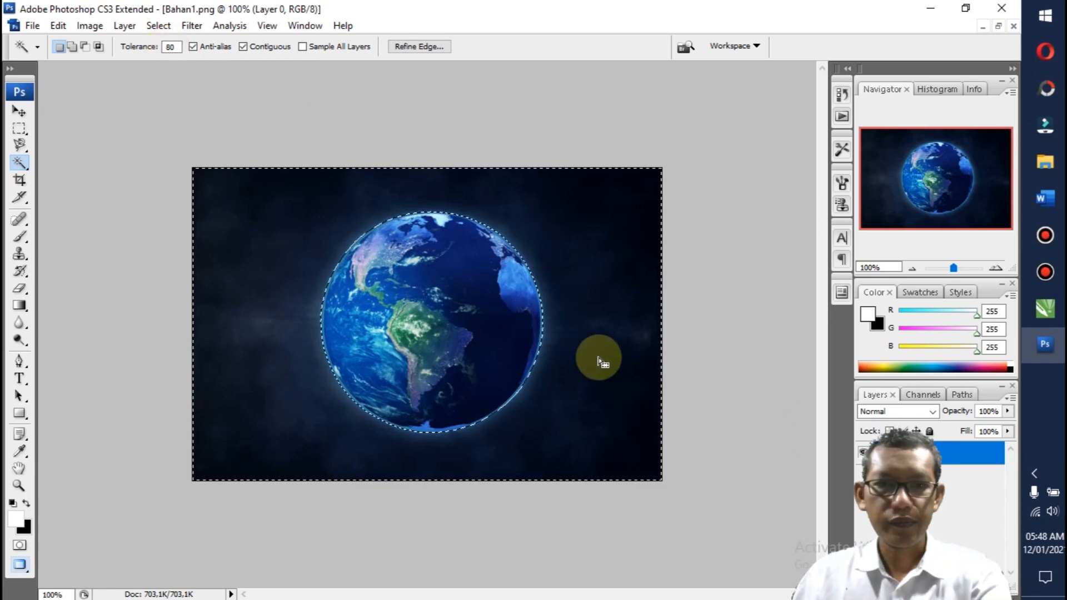
pyautogui.press('Delete')
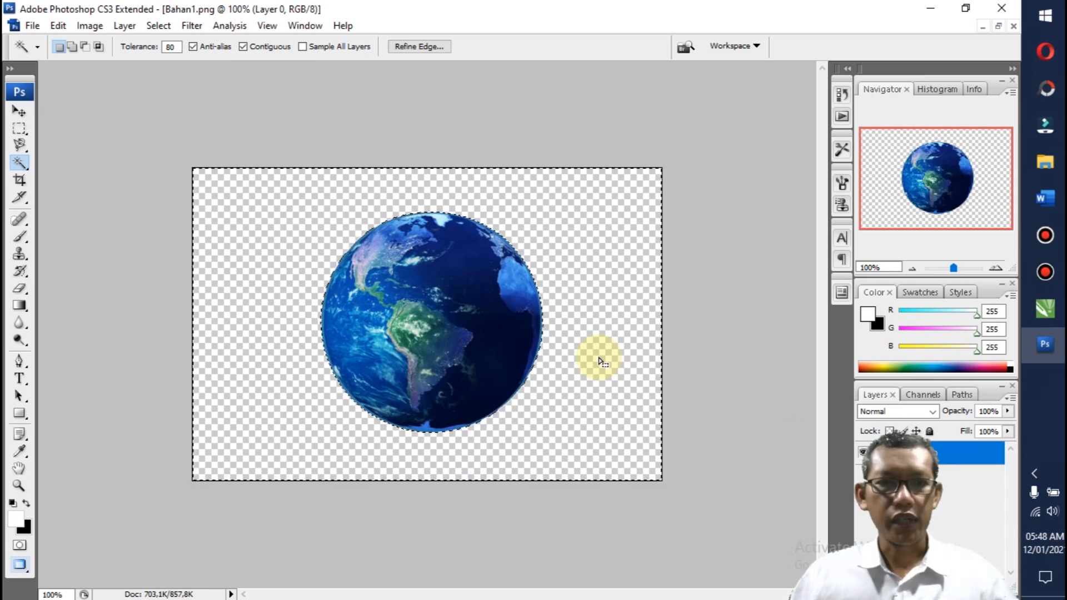
pyautogui.hotkey('ctrl', 'd')
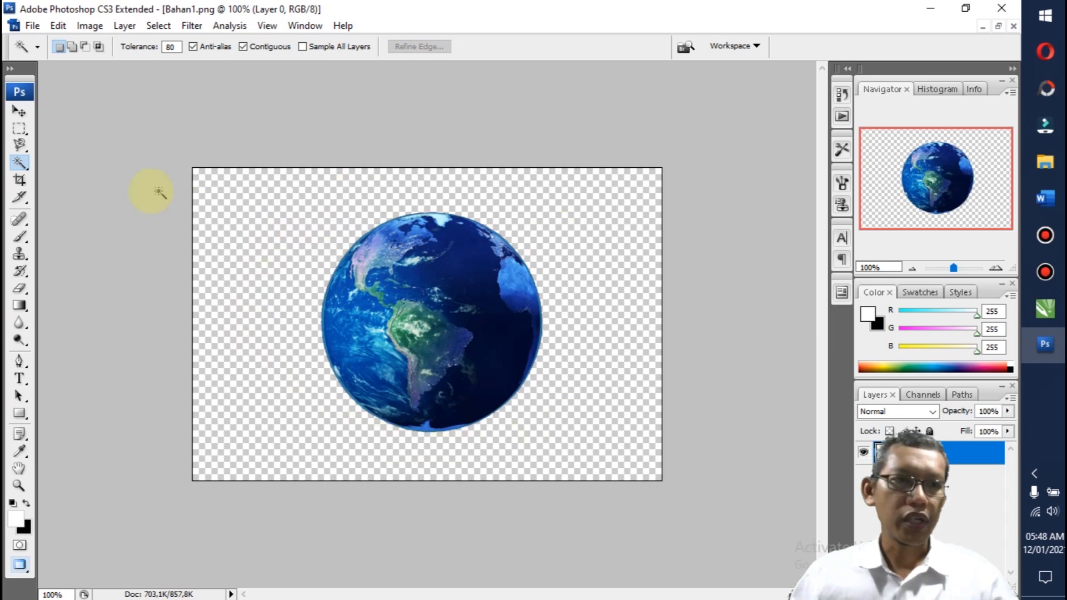
# Step: Crop the canvas closely around the globe, leaving only a narrow transparent margin on every side
pyautogui.click(19, 181)
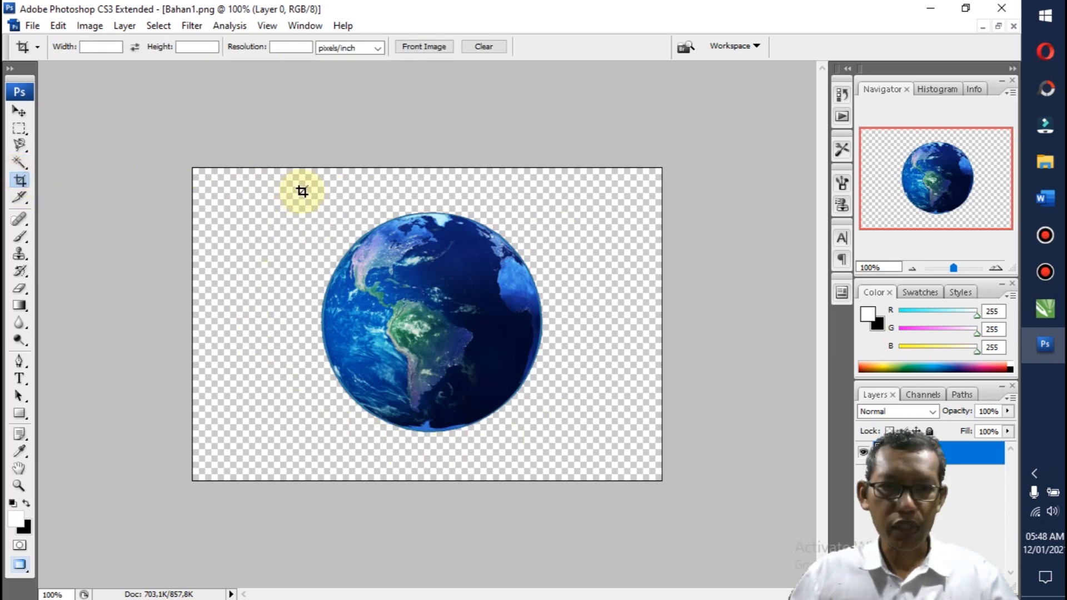
pyautogui.moveTo(350, 290); pyautogui.dragTo(549, 453)
pyautogui.press('Escape')
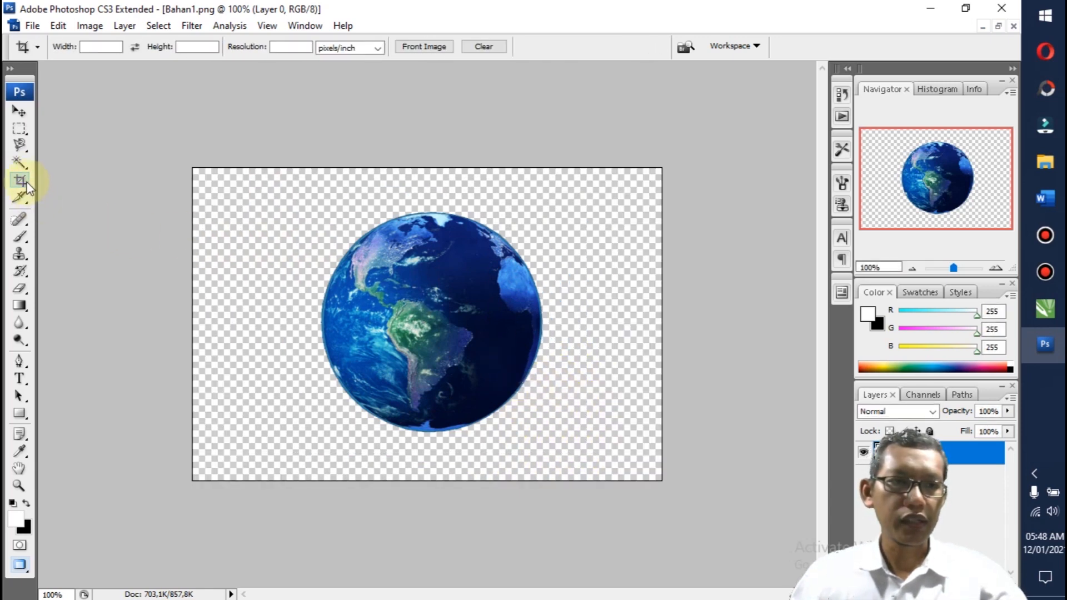
pyautogui.moveTo(477, 348); pyautogui.dragTo(562, 439)
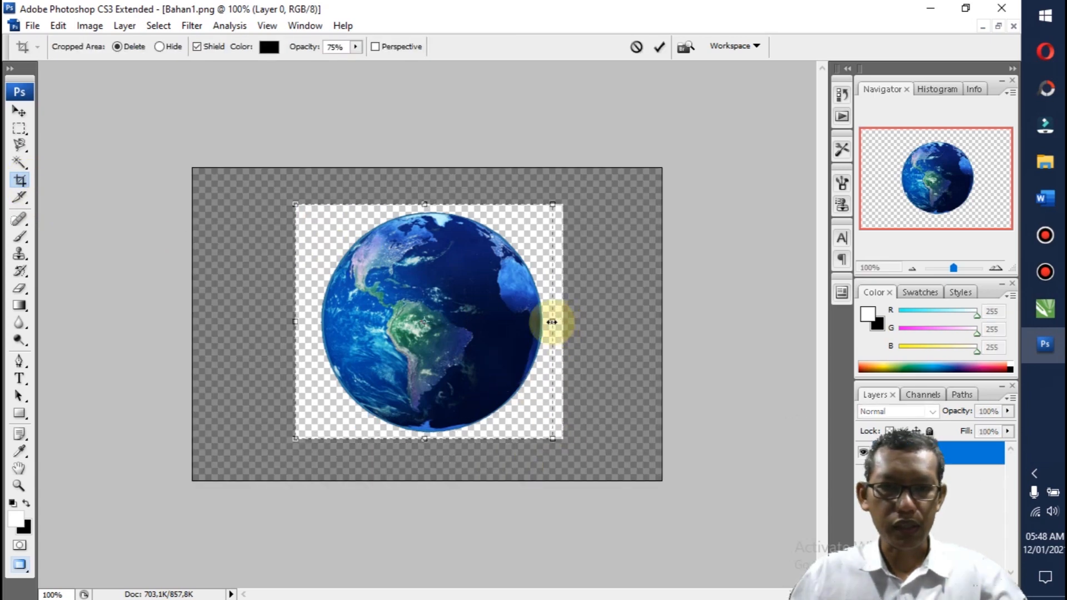
pyautogui.moveTo(549, 321); pyautogui.dragTo(550, 321)
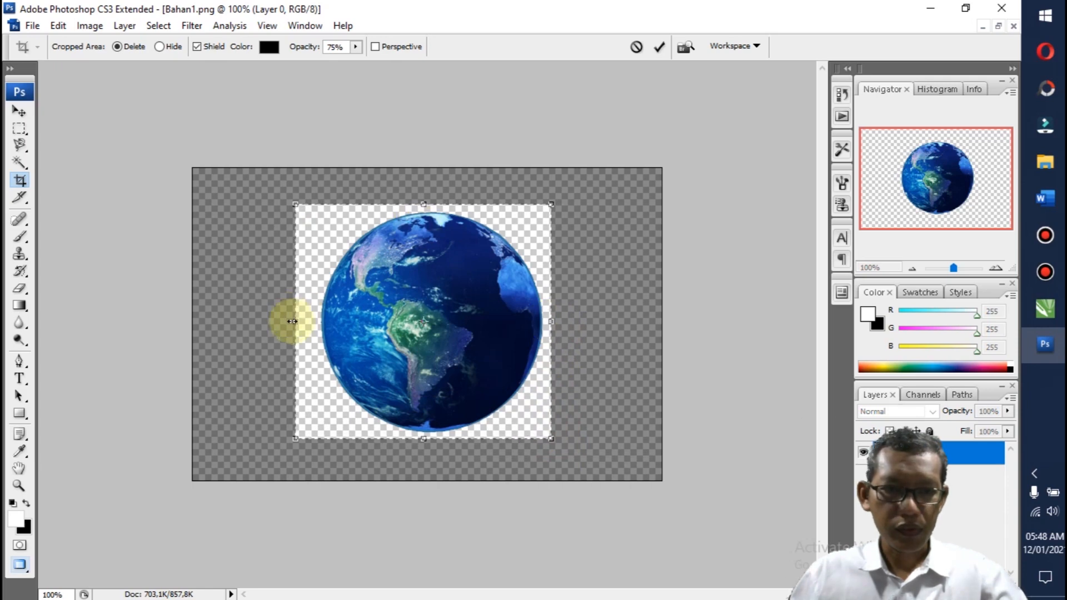
pyautogui.moveTo(310, 325); pyautogui.dragTo(311, 325)
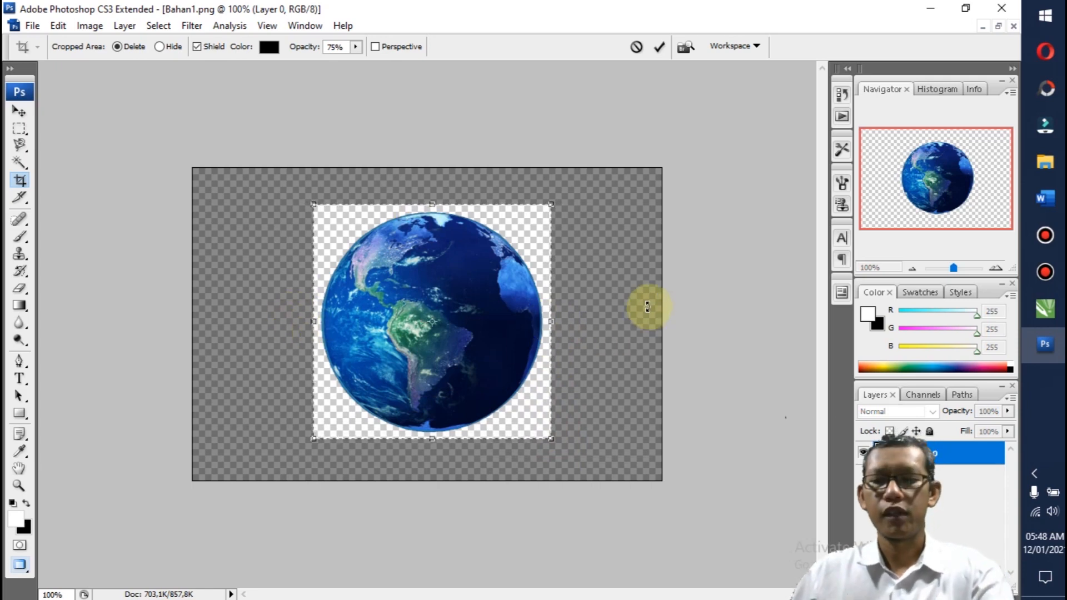
pyautogui.press('Return')
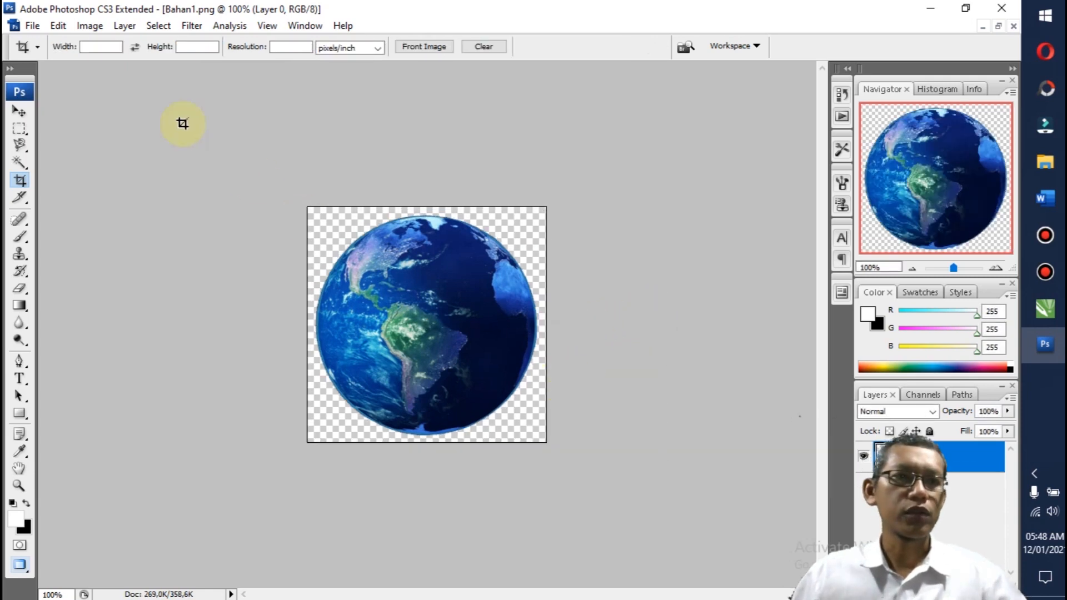
pyautogui.click(41, 26)
pyautogui.click(106, 253)
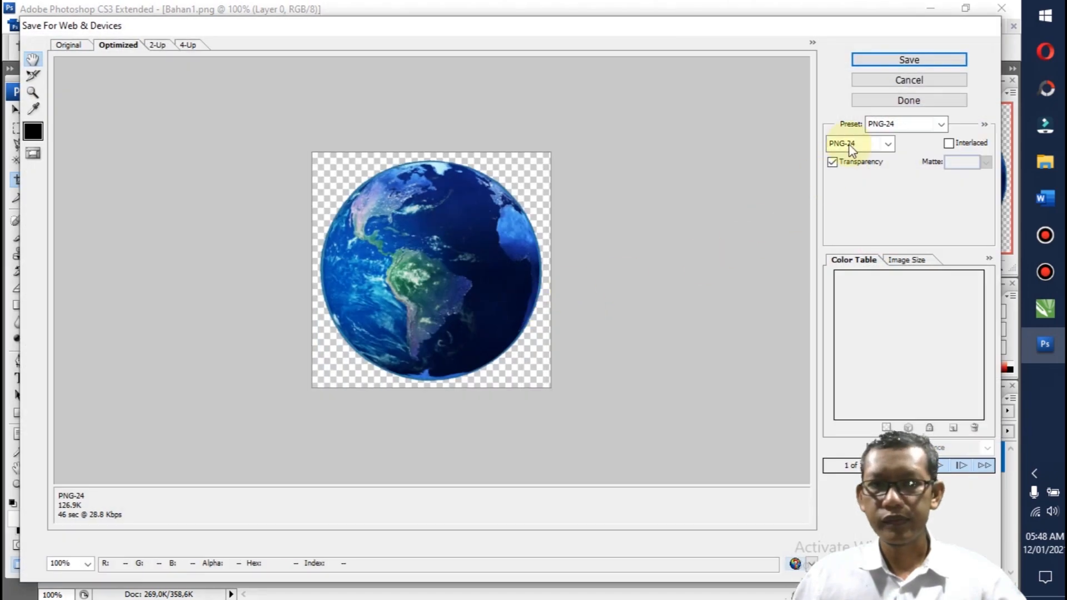
pyautogui.click(900, 61)
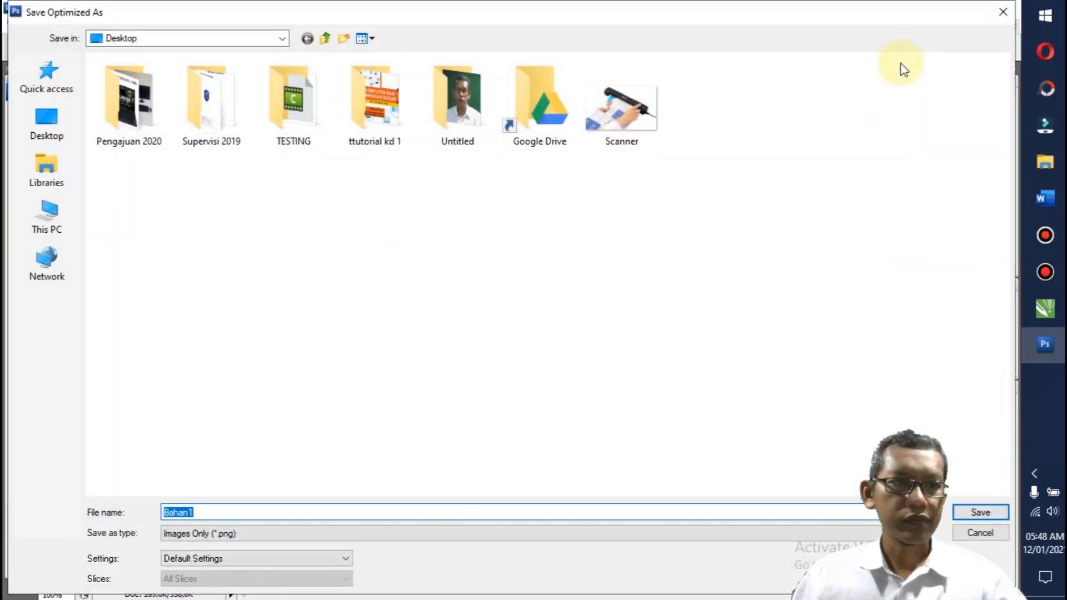
pyautogui.click(49, 220)
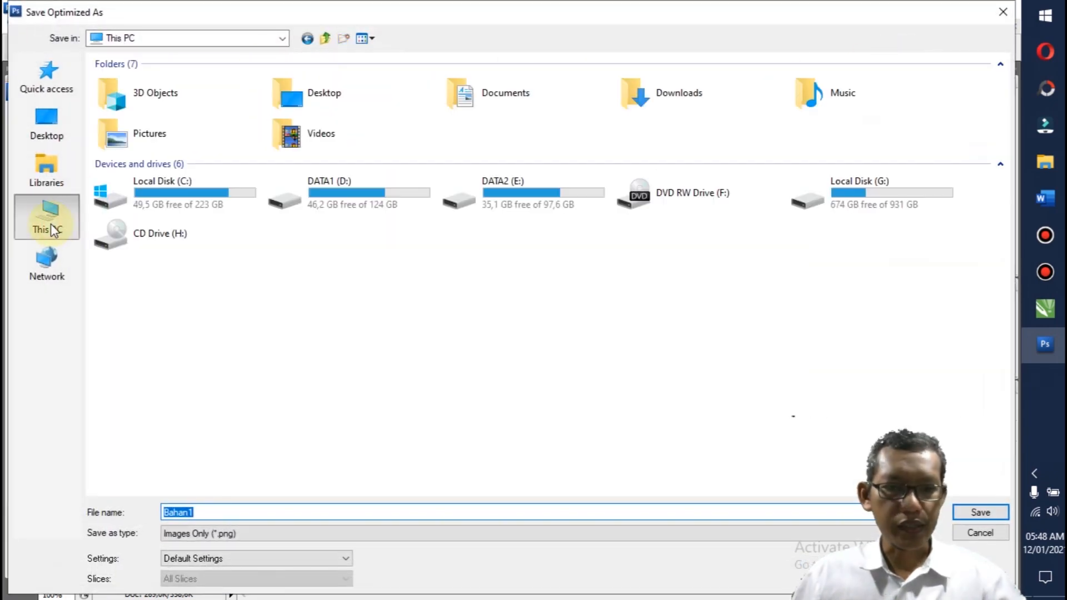
pyautogui.click(992, 533)
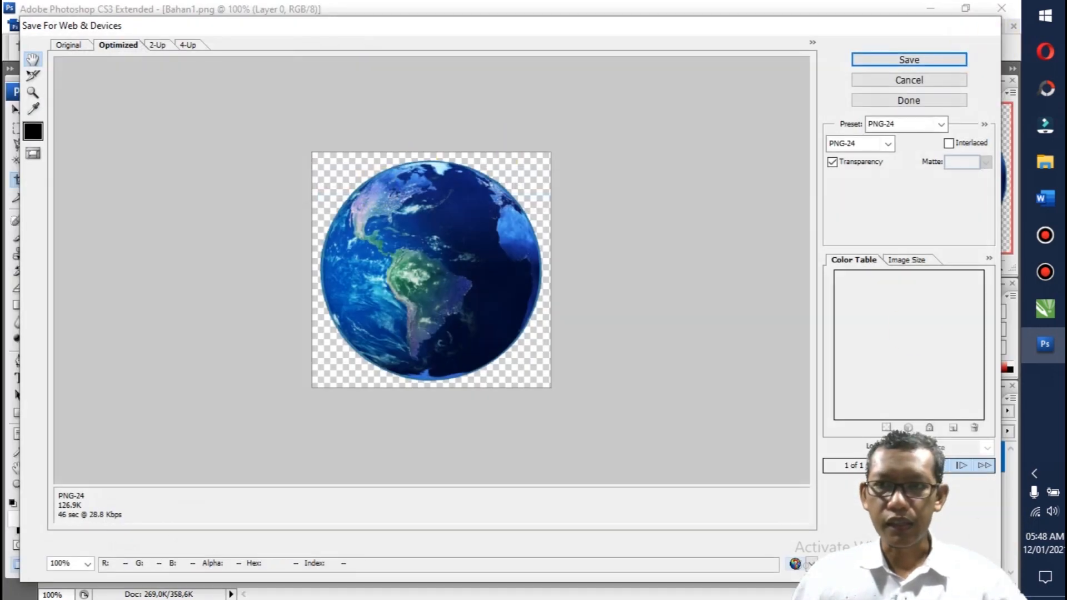
pyautogui.click(918, 81)
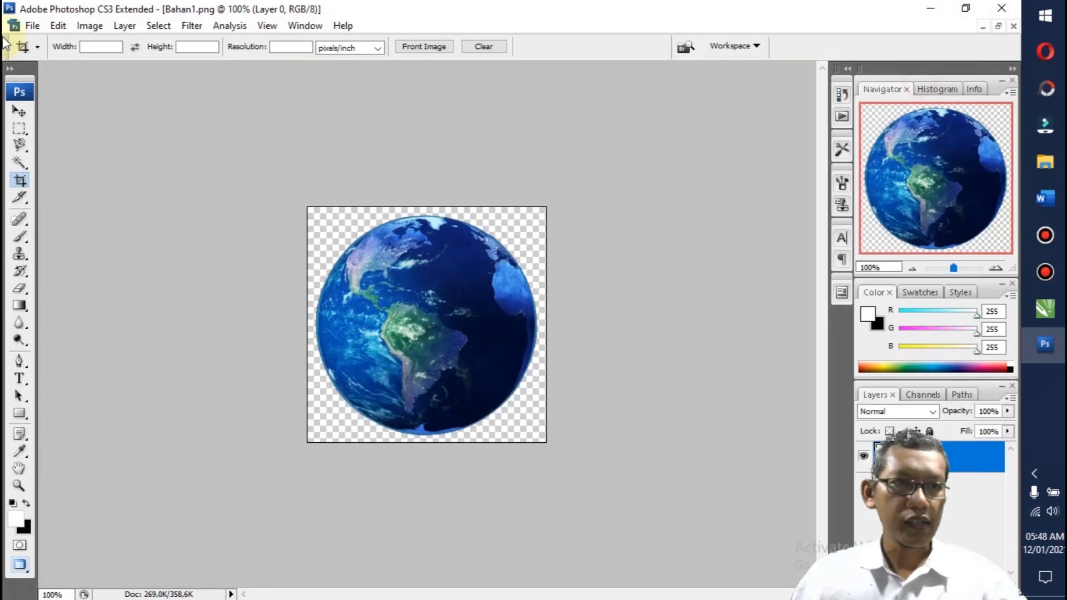
# Step: Export the cropped globe with Save for Web & Devices as a transparent PNG-24 named Siap1 in E:, GDrive > Tahun 2021 > DGP > KD 7
pyautogui.click(32, 27)
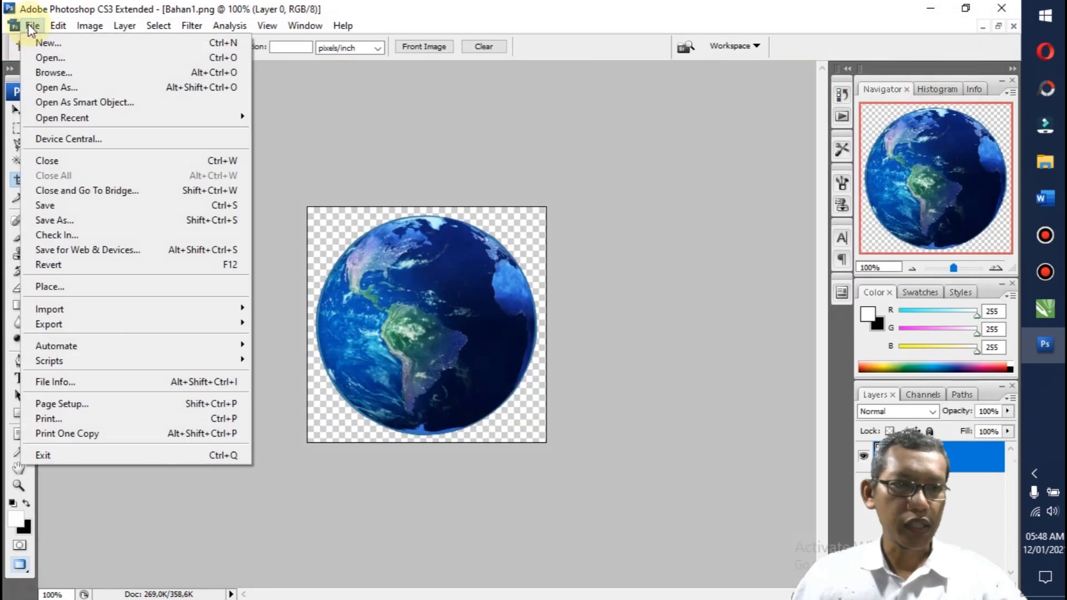
pyautogui.click(75, 251)
pyautogui.click(900, 60)
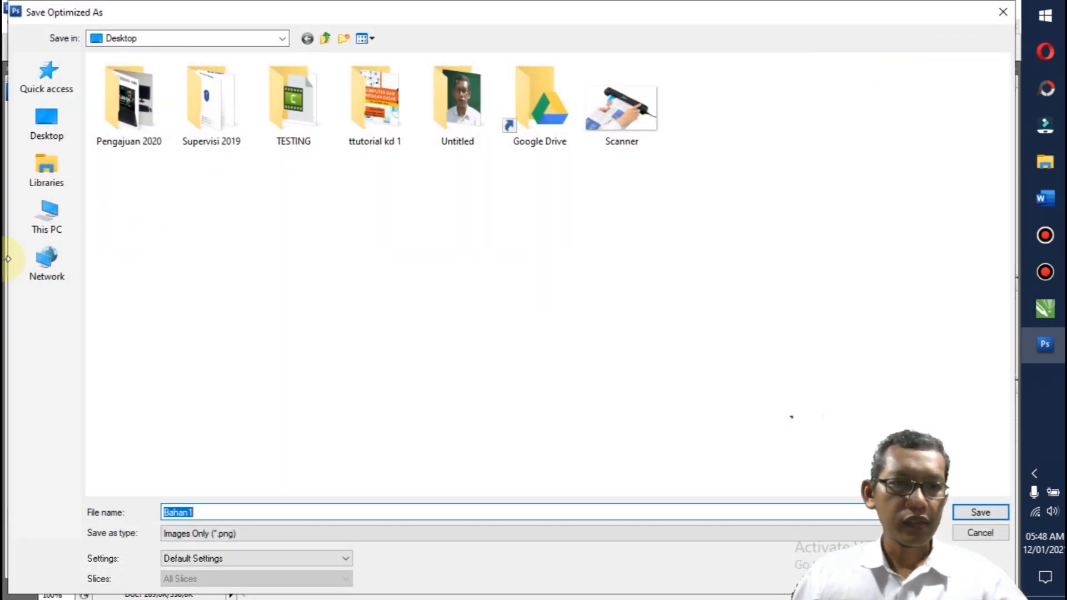
pyautogui.click(25, 219)
pyautogui.doubleClick(493, 194)
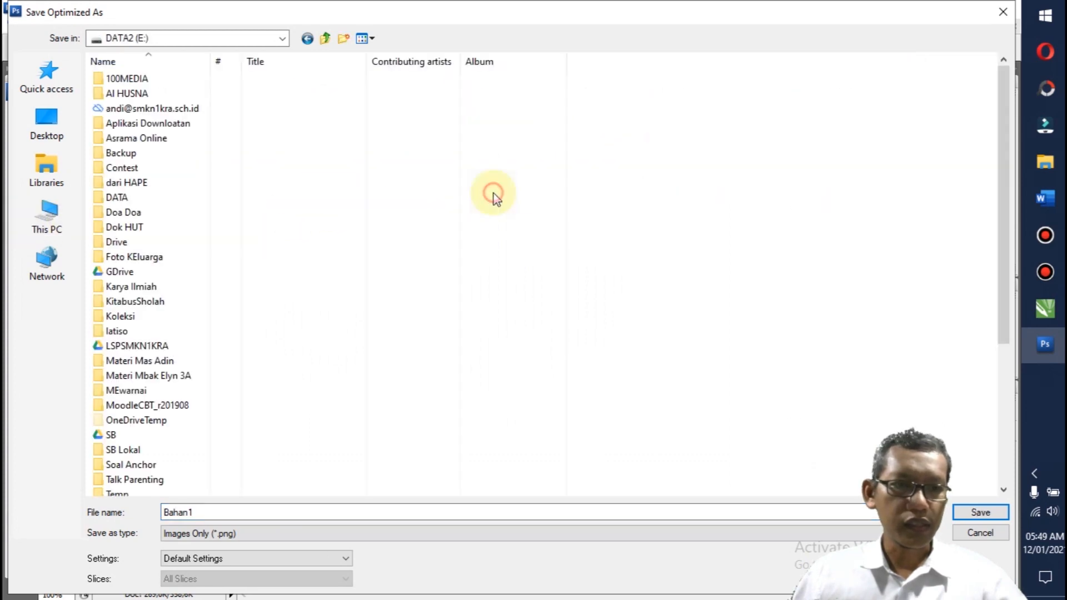
pyautogui.doubleClick(100, 271)
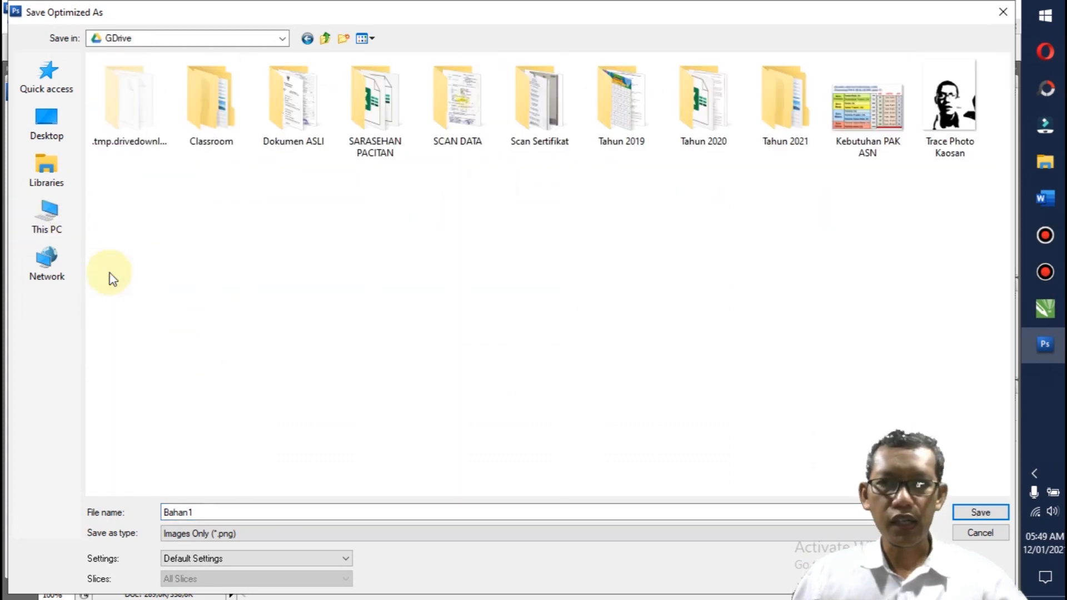
pyautogui.doubleClick(781, 109)
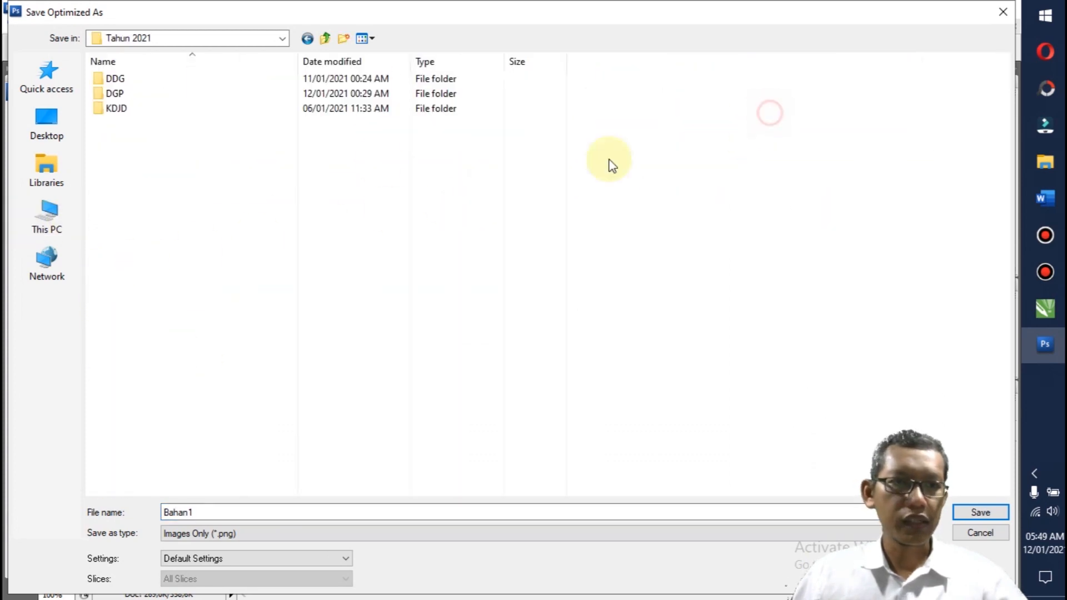
pyautogui.doubleClick(107, 93)
pyautogui.doubleClick(107, 93)
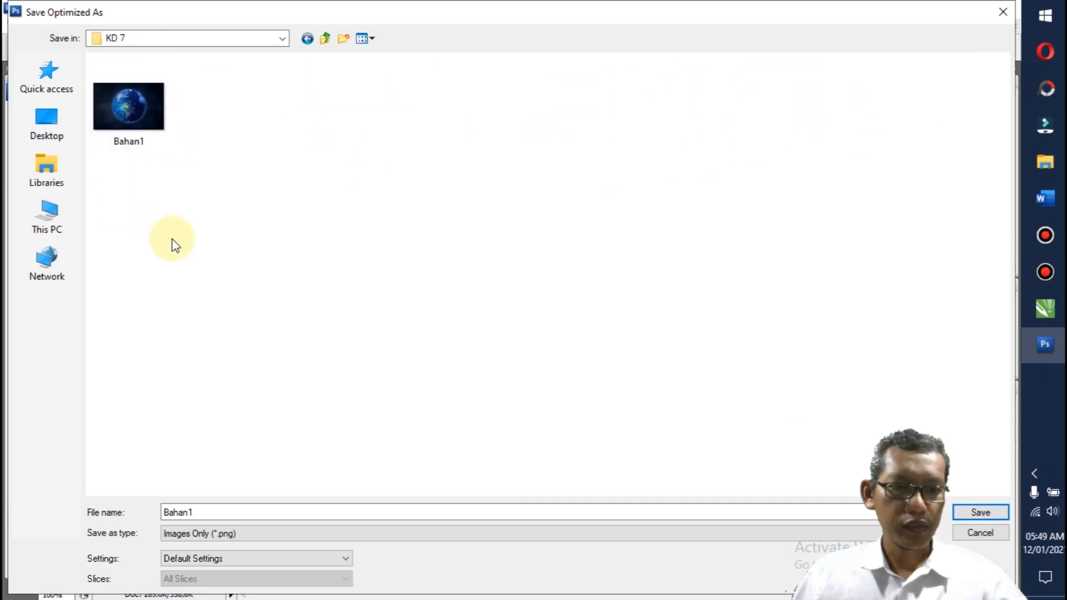
pyautogui.doubleClick(210, 510)
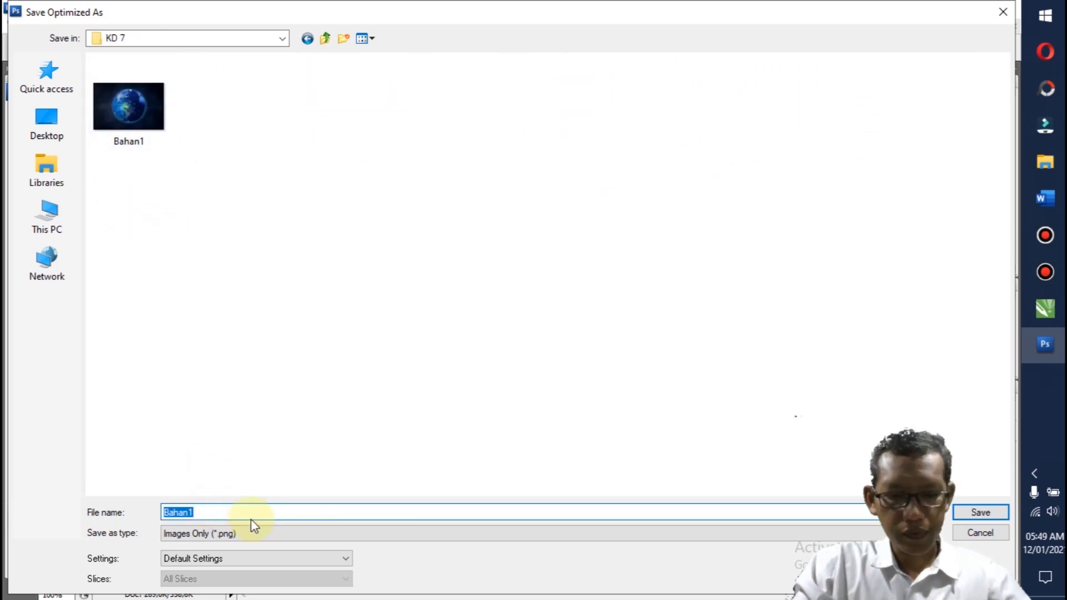
pyautogui.write('Siap1')
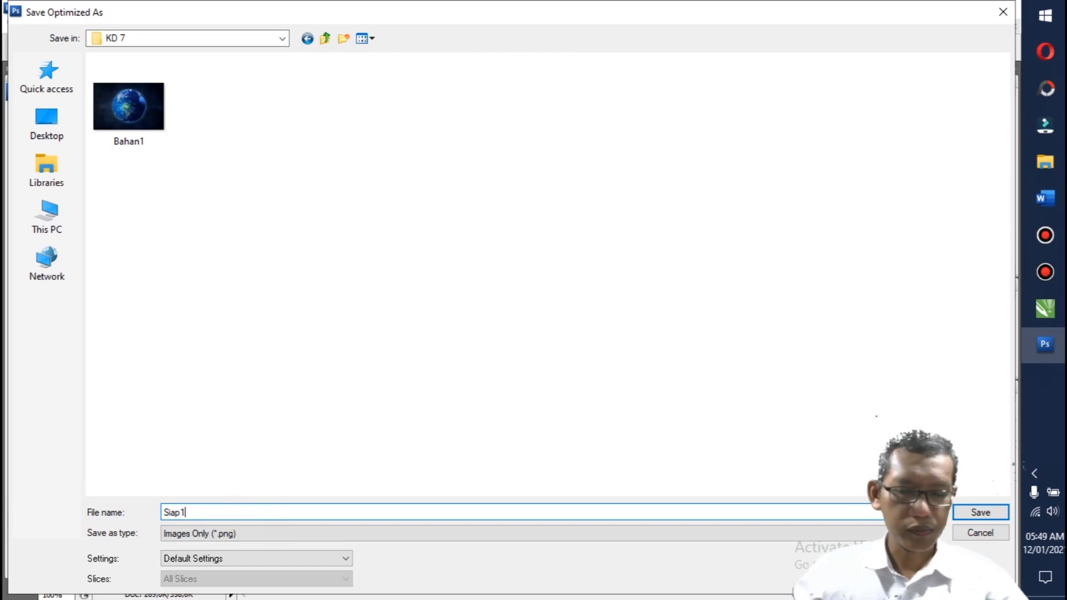
pyautogui.click(961, 514)
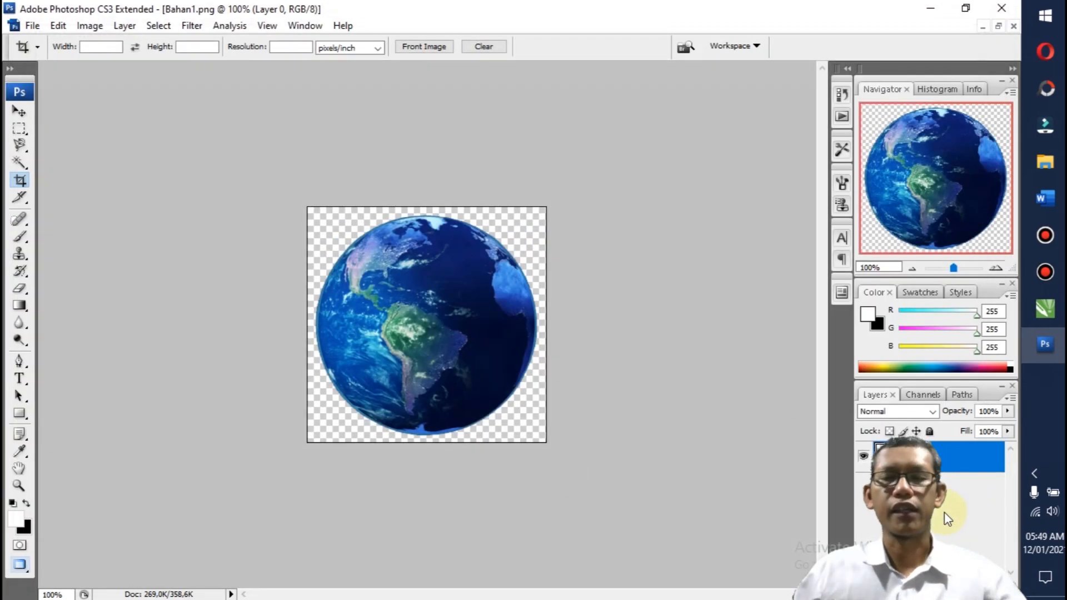
# Step: Open the photo Bahan2 from the KD 7 folder and convert its locked background into a regular layer named Layer 0
pyautogui.click(32, 26)
pyautogui.click(42, 58)
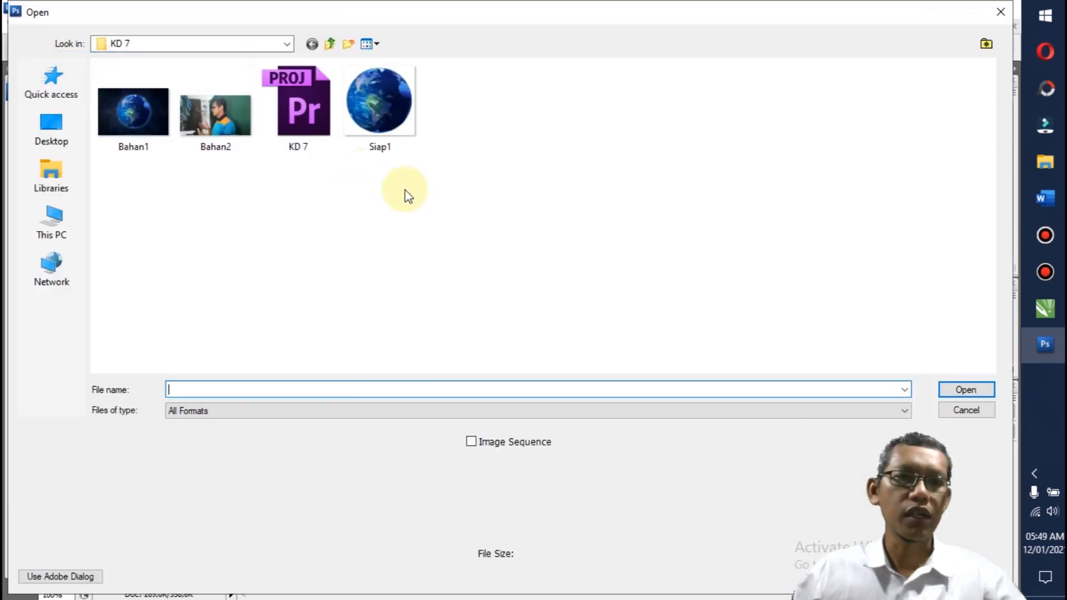
pyautogui.click(216, 114)
pyautogui.click(958, 389)
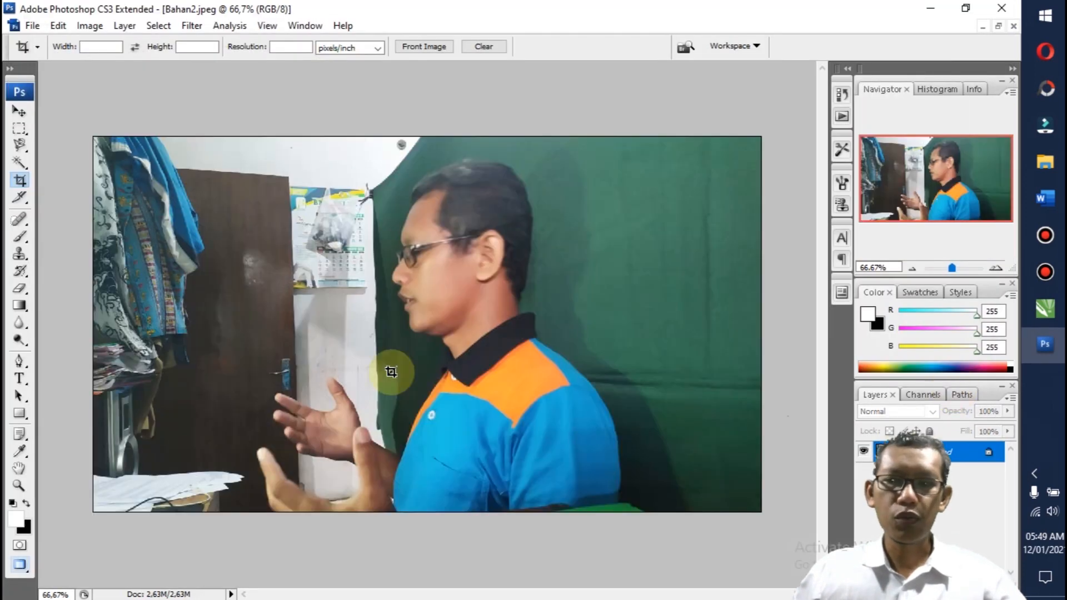
pyautogui.doubleClick(988, 456)
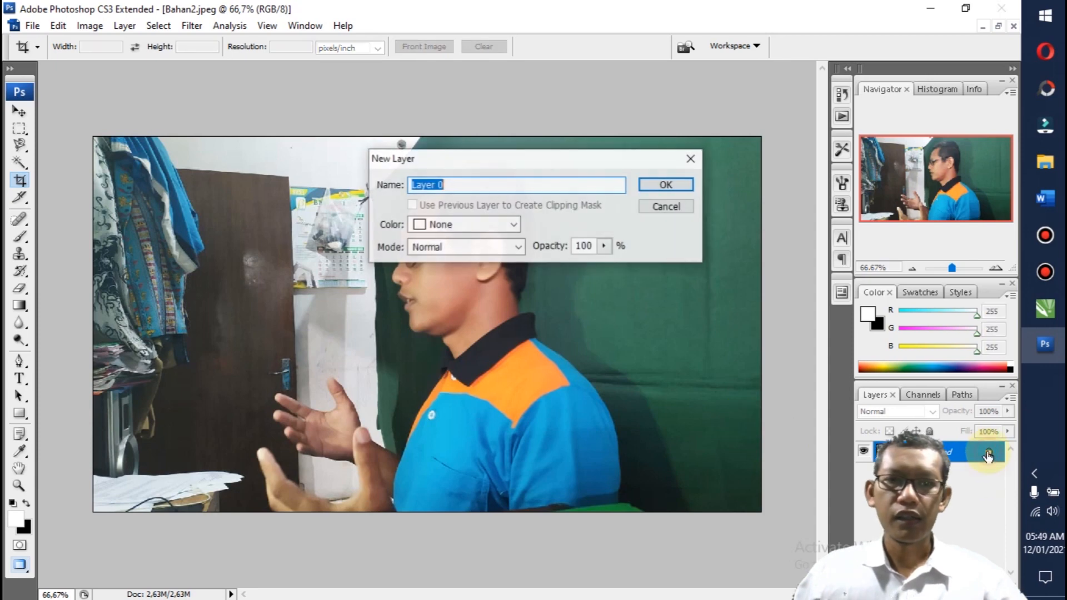
pyautogui.click(664, 185)
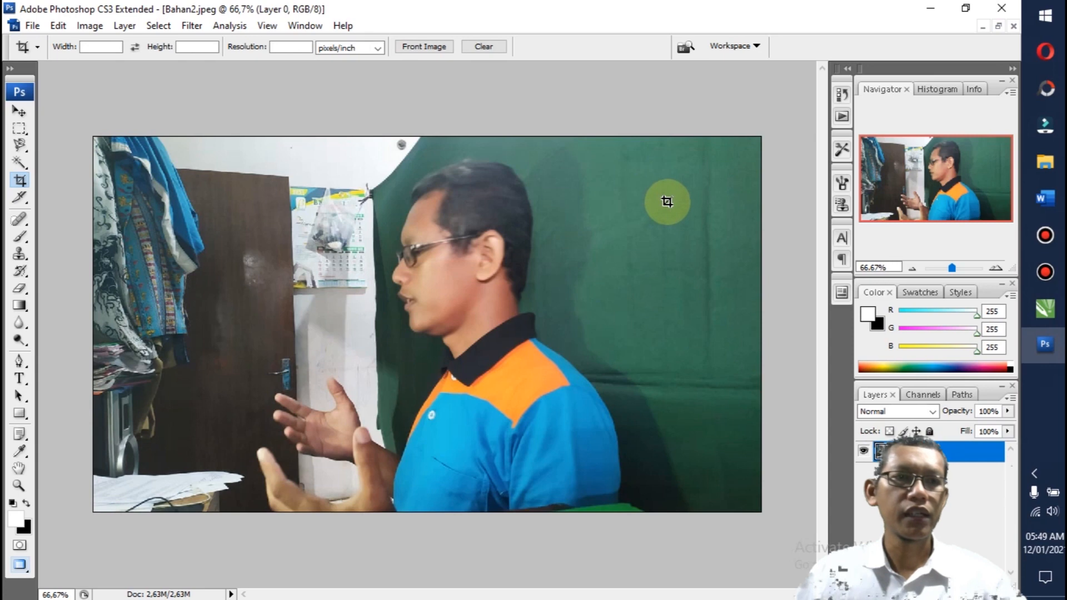
# Step: Try selecting the green backdrop behind the man with the Magic Wand at tolerance 80, and again at tolerance 60
pyautogui.click(20, 163)
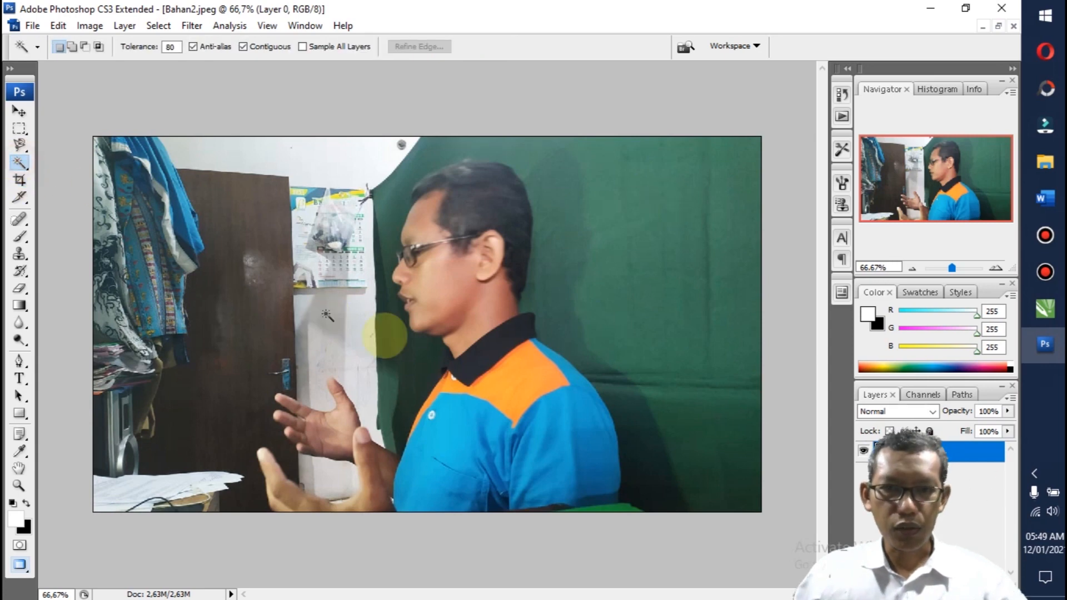
pyautogui.click(551, 251)
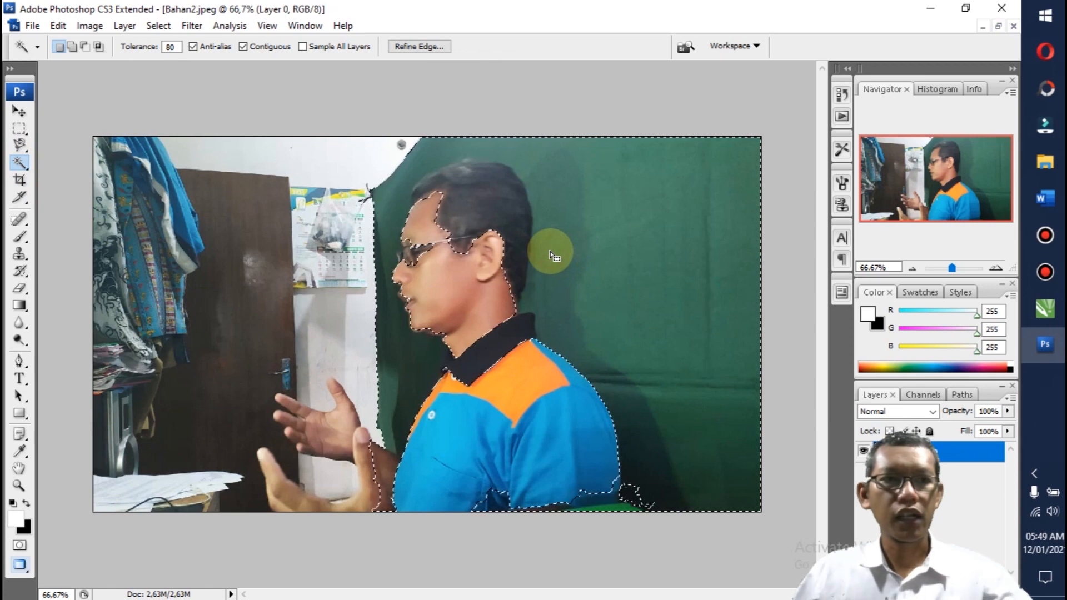
pyautogui.doubleClick(170, 47)
pyautogui.press('BackSpace')
pyautogui.write('60')
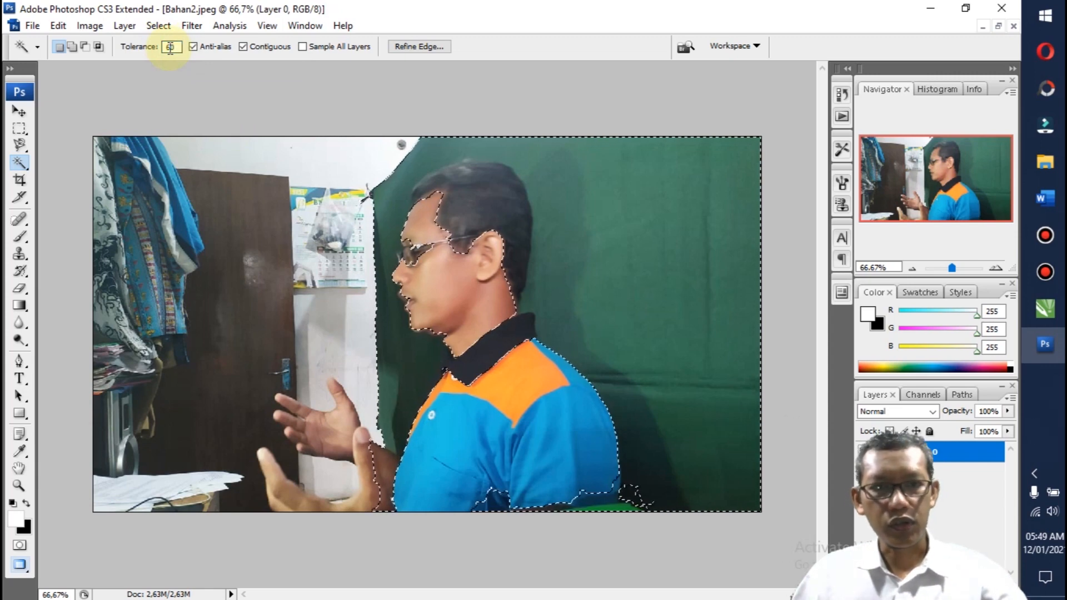
pyautogui.click(180, 77)
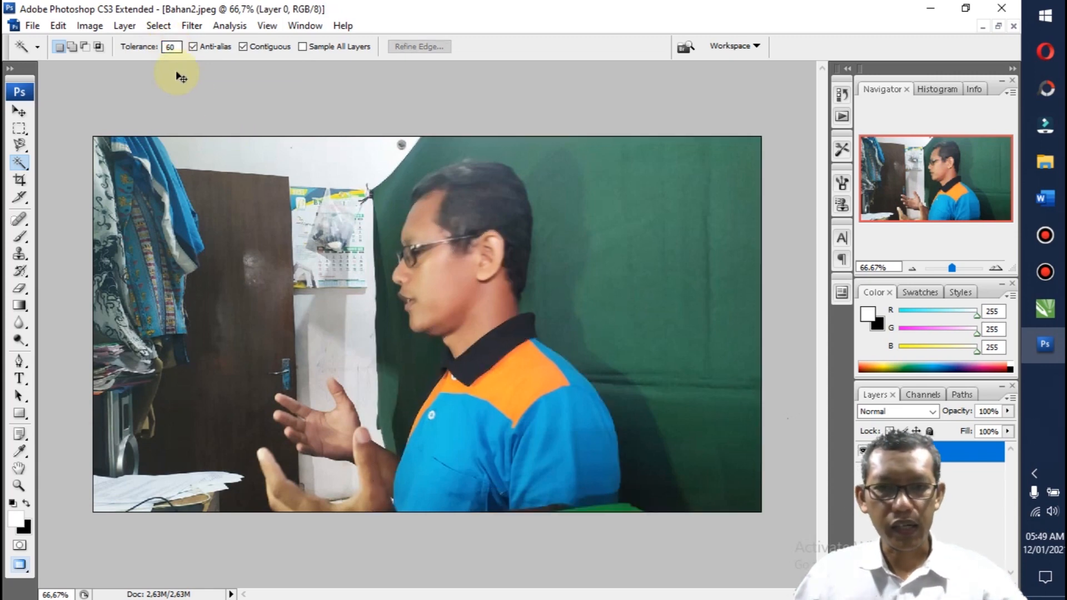
pyautogui.click(557, 263)
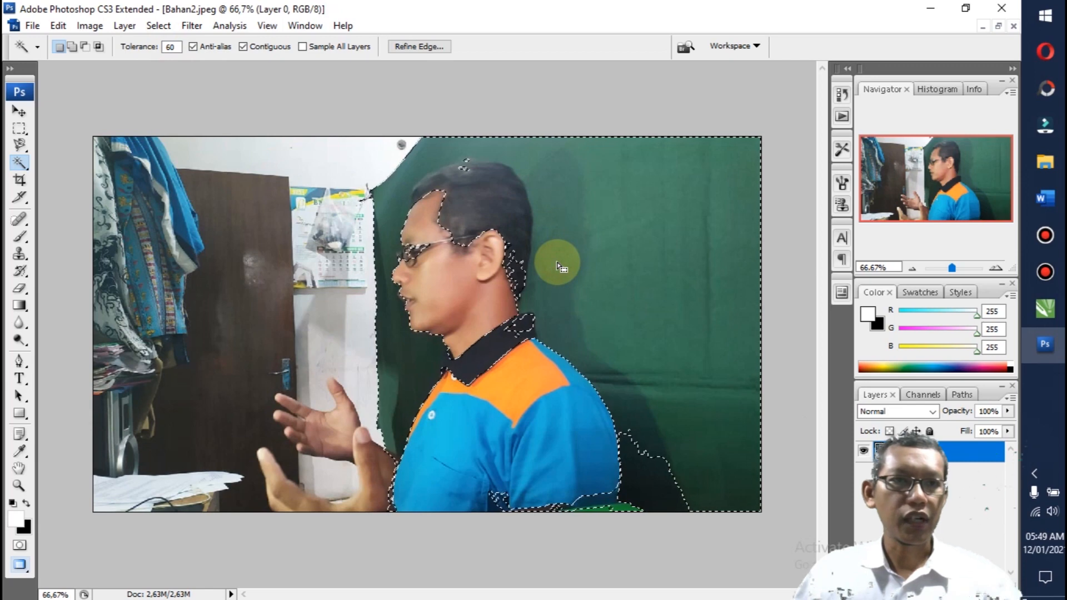
# Step: Set the Magic Wand tolerance to 25 and delete the green backdrop above the head and behind the man's back, area by area
pyautogui.doubleClick(171, 47)
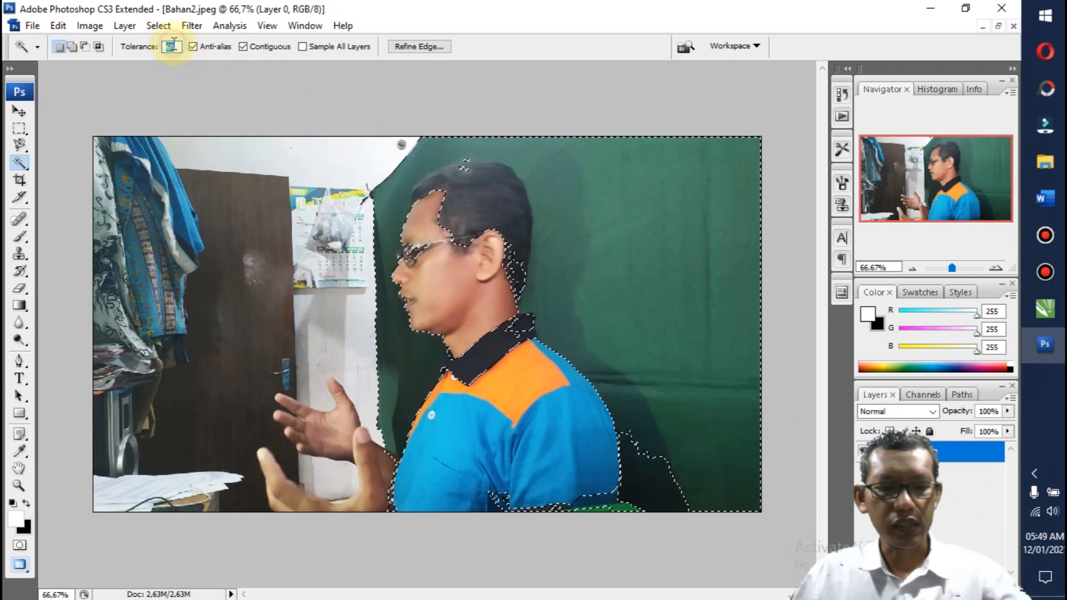
pyautogui.write('25')
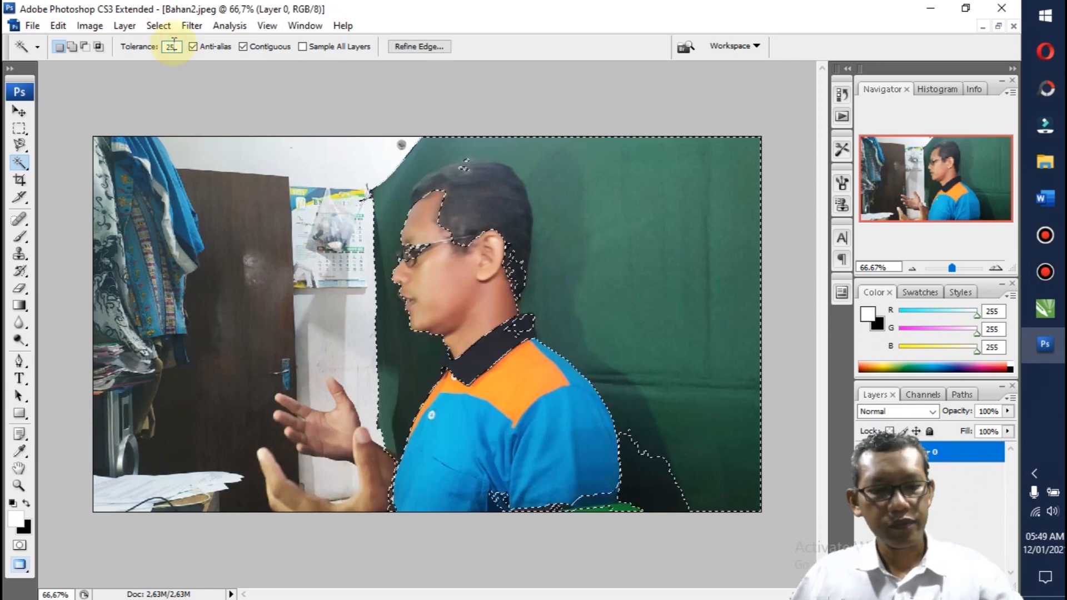
pyautogui.hotkey('ctrl', 'd')
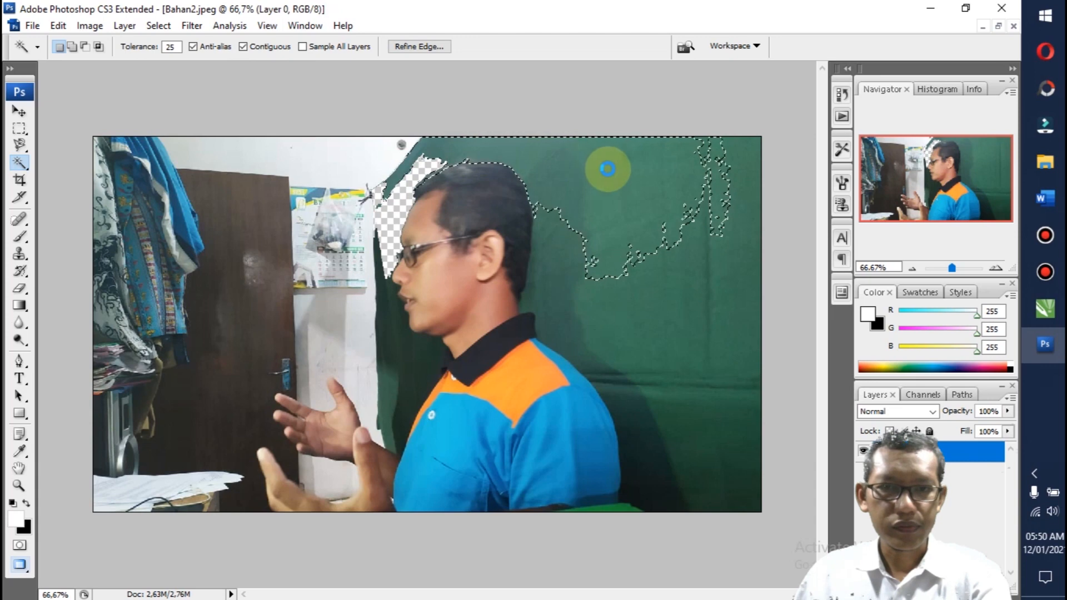
pyautogui.press('Delete')
pyautogui.click(550, 273)
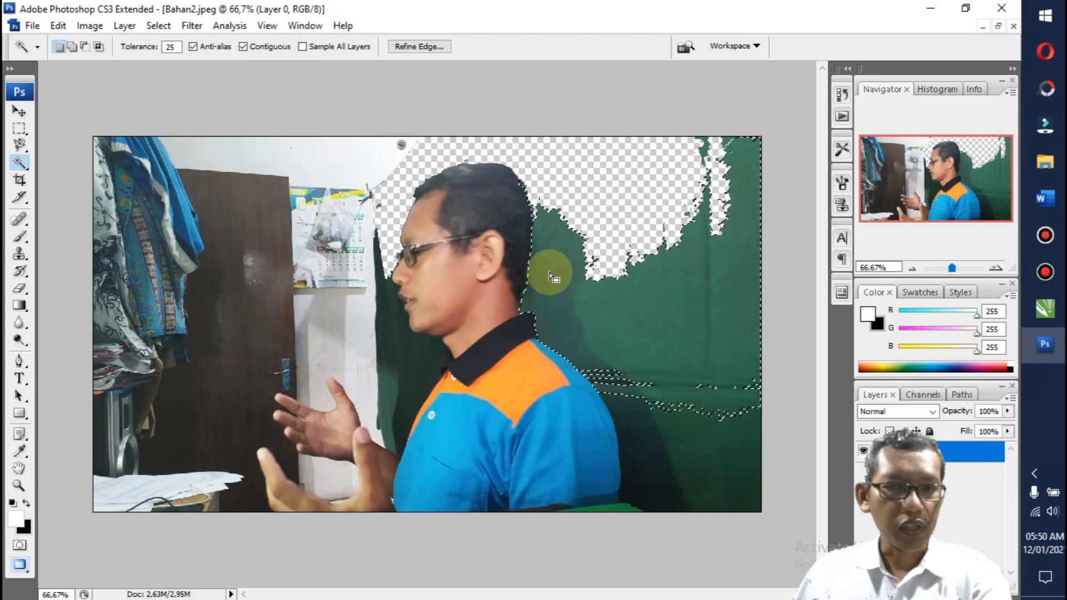
pyautogui.press('Delete')
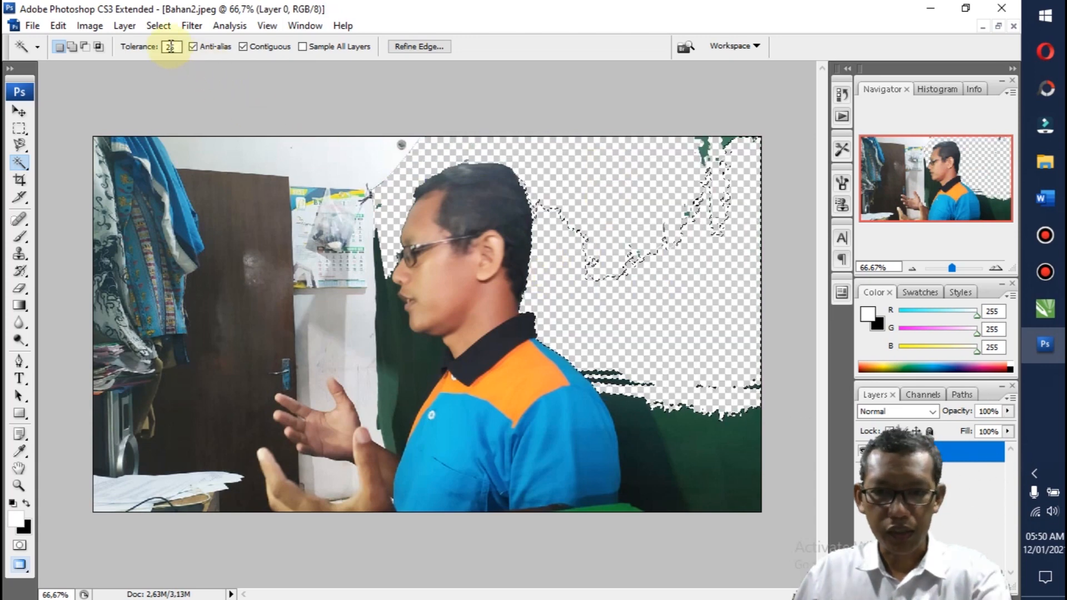
pyautogui.click(633, 420)
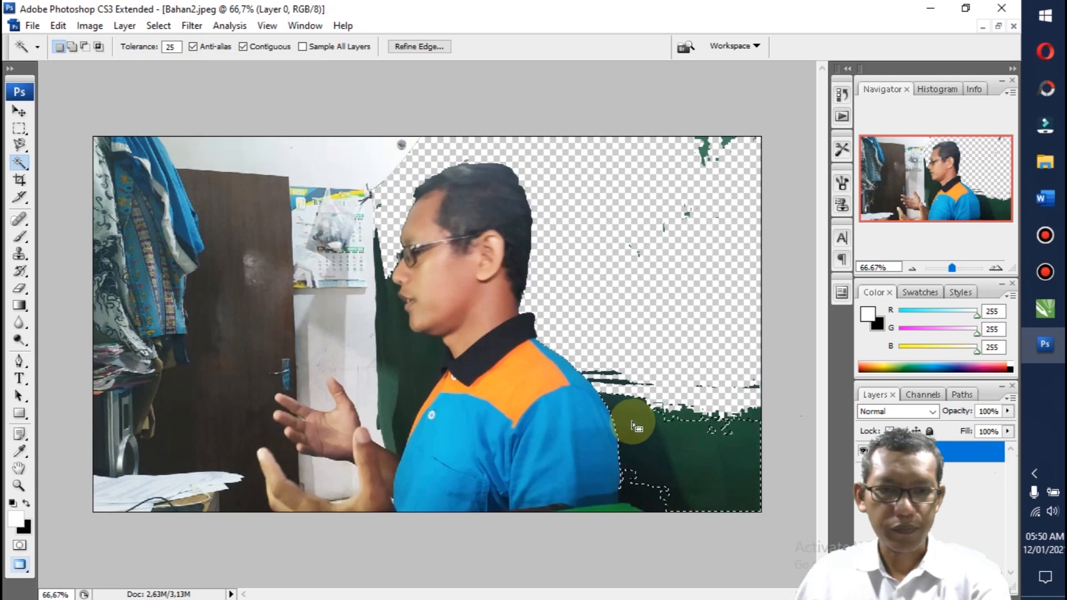
pyautogui.press('Delete')
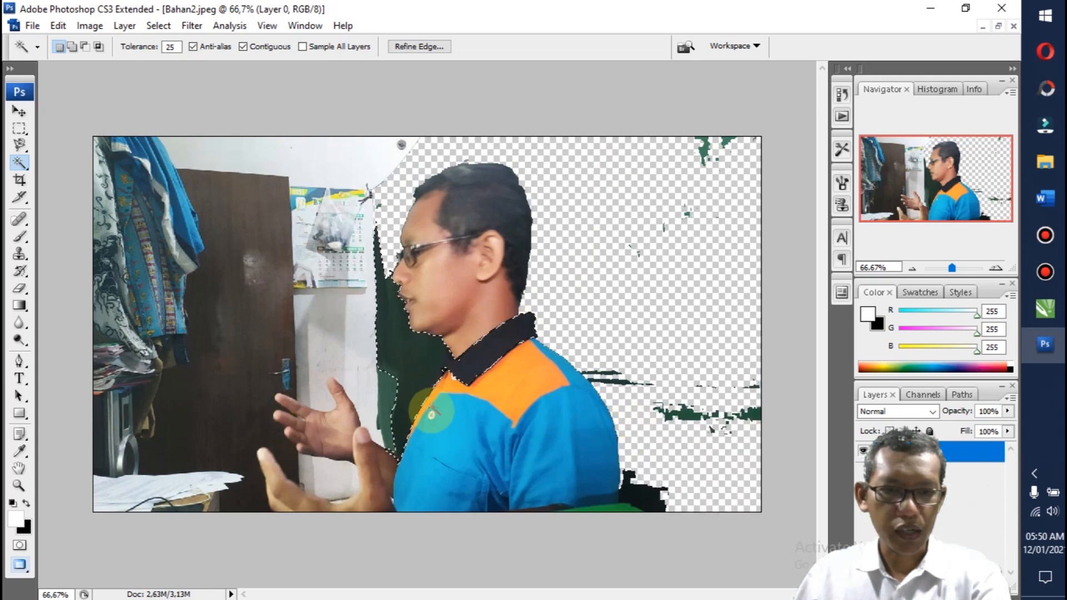
# Step: Delete the lighter green strip near the wrist, the white wall areas and most of the brown door with the Magic Wand, and deselect
pyautogui.click(382, 418)
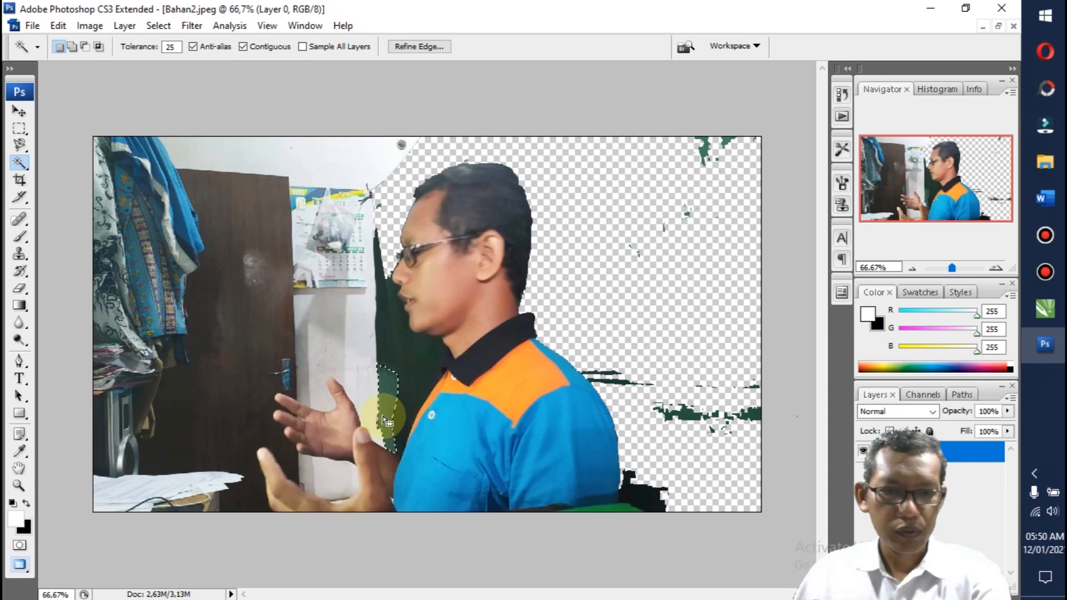
pyautogui.click(364, 403)
pyautogui.press('Delete')
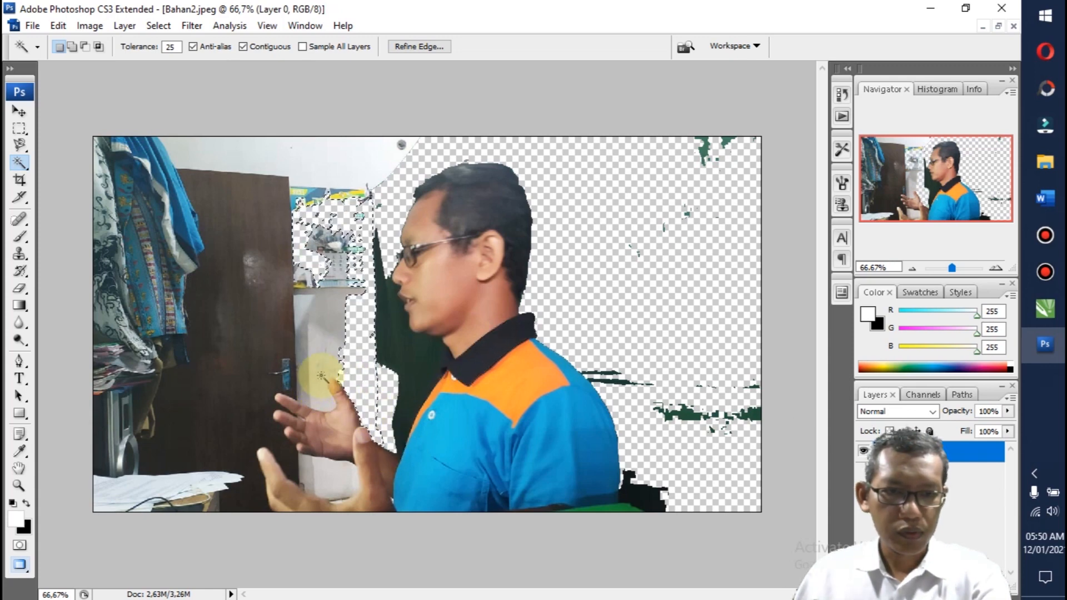
pyautogui.click(300, 396)
pyautogui.press('Delete')
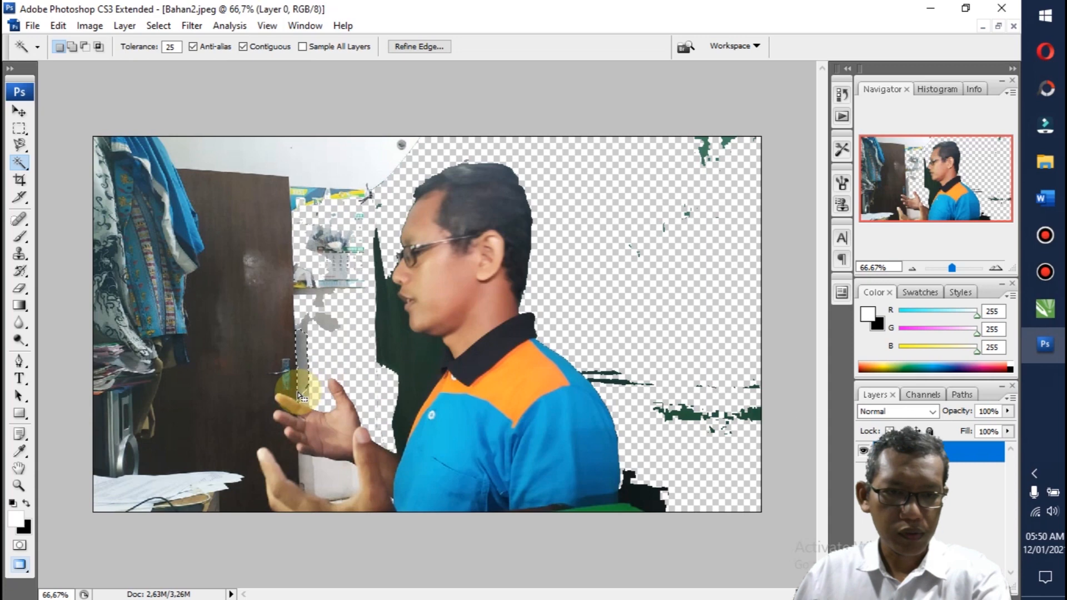
pyautogui.click(270, 389)
pyautogui.press('Delete')
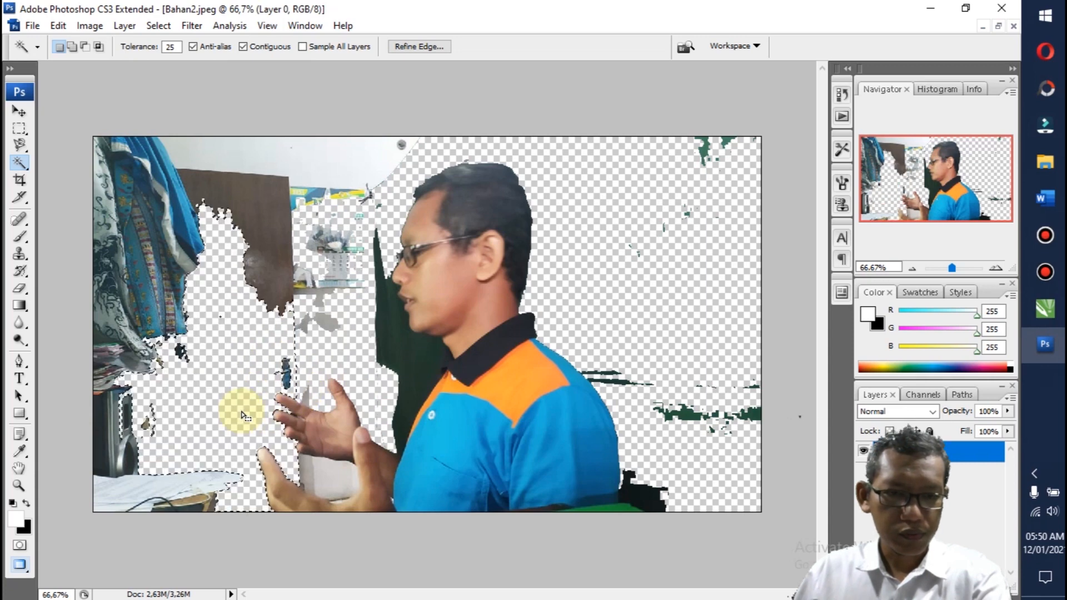
pyautogui.click(322, 481)
pyautogui.press('Delete')
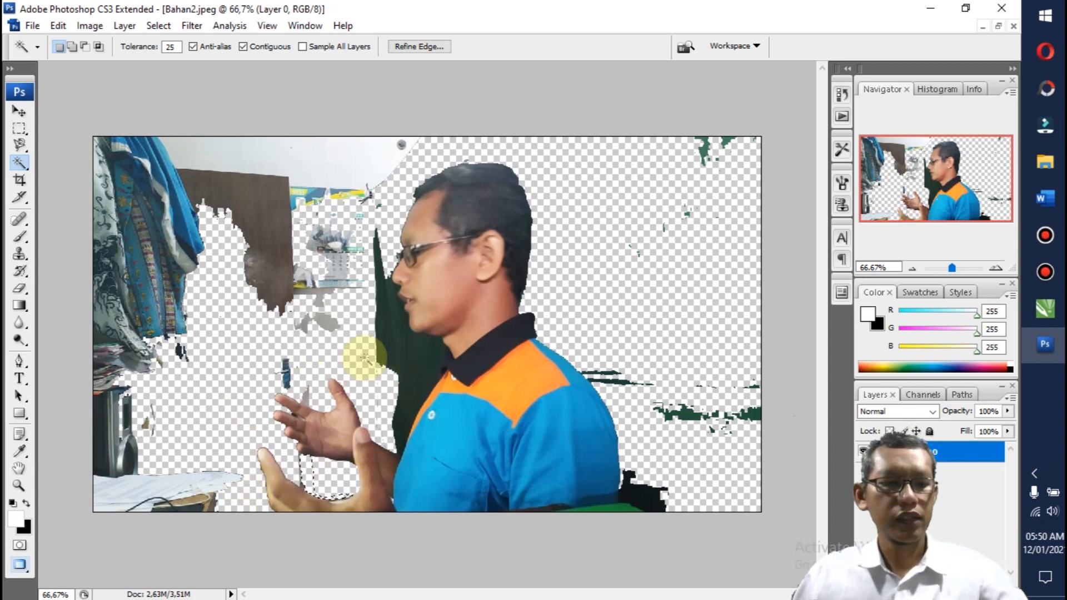
pyautogui.hotkey('ctrl', 'd')
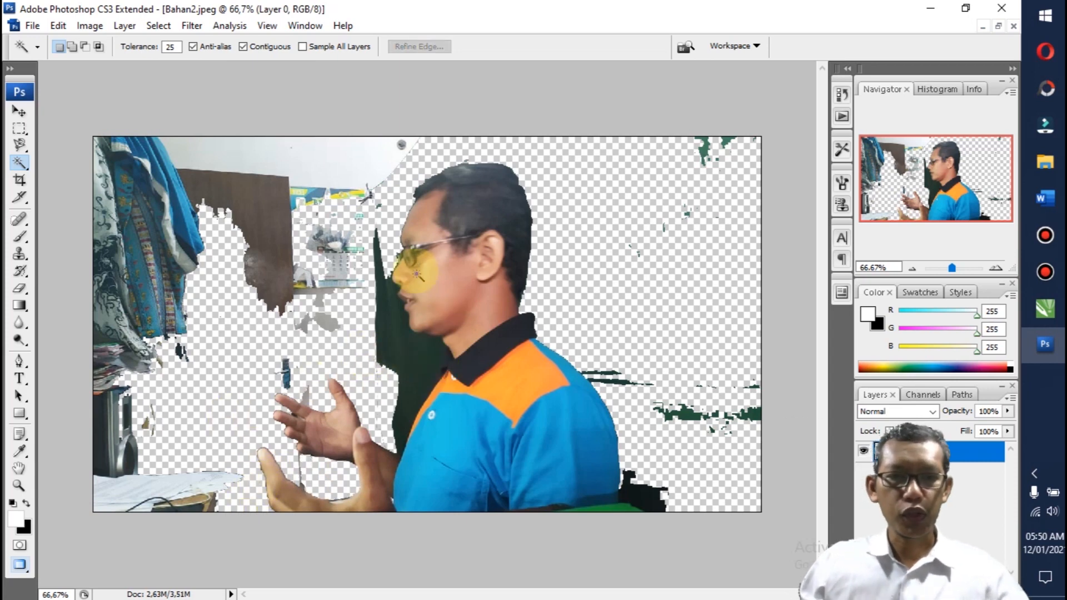
# Step: Trace the gap between the two hands with the Polygonal Lasso, from the upper hand's little finger along its underside to the lower hand's palm
pyautogui.click(21, 144)
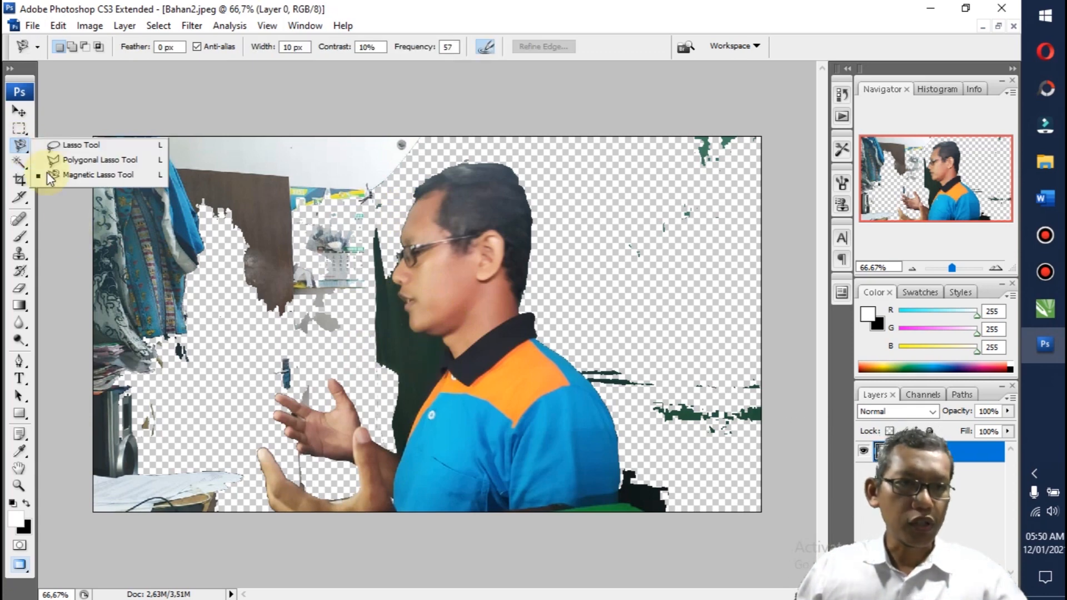
pyautogui.click(83, 160)
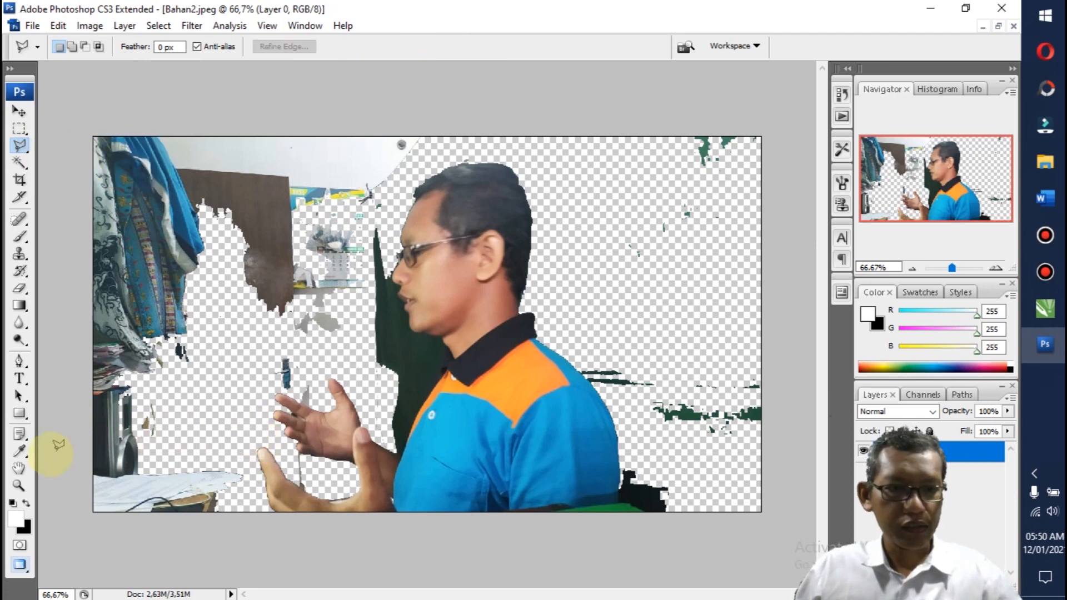
pyautogui.click(16, 486)
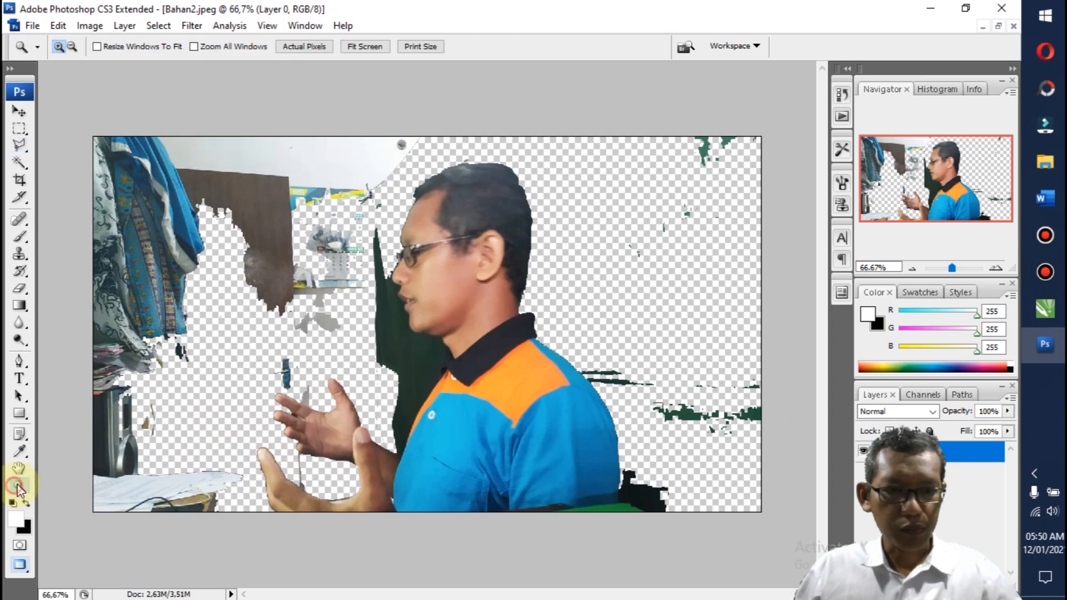
pyautogui.moveTo(204, 355); pyautogui.dragTo(425, 526)
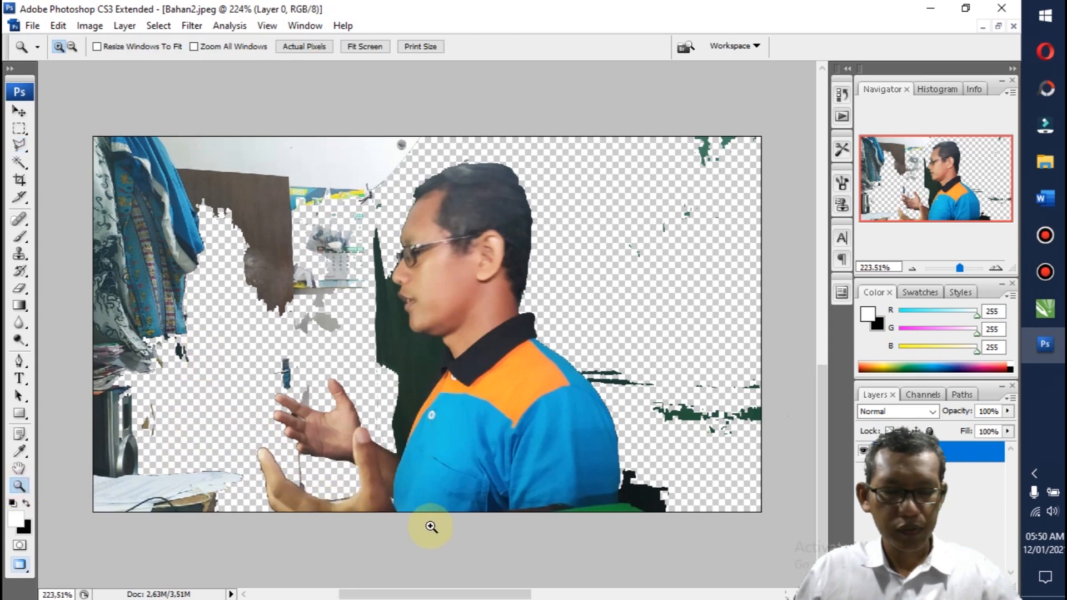
pyautogui.click(19, 145)
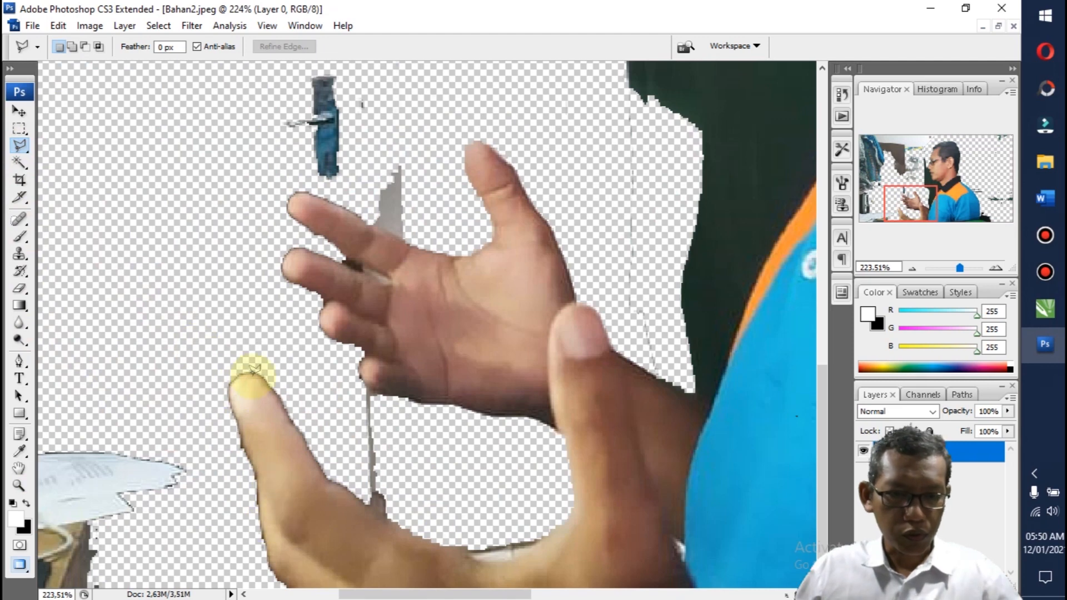
pyautogui.click(366, 383)
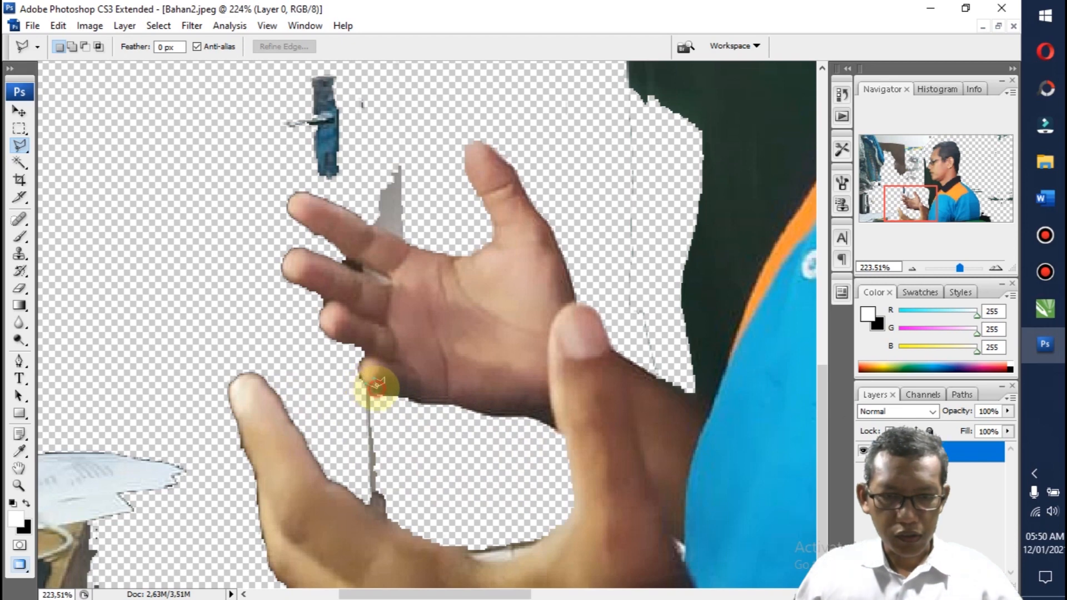
pyautogui.click(419, 397)
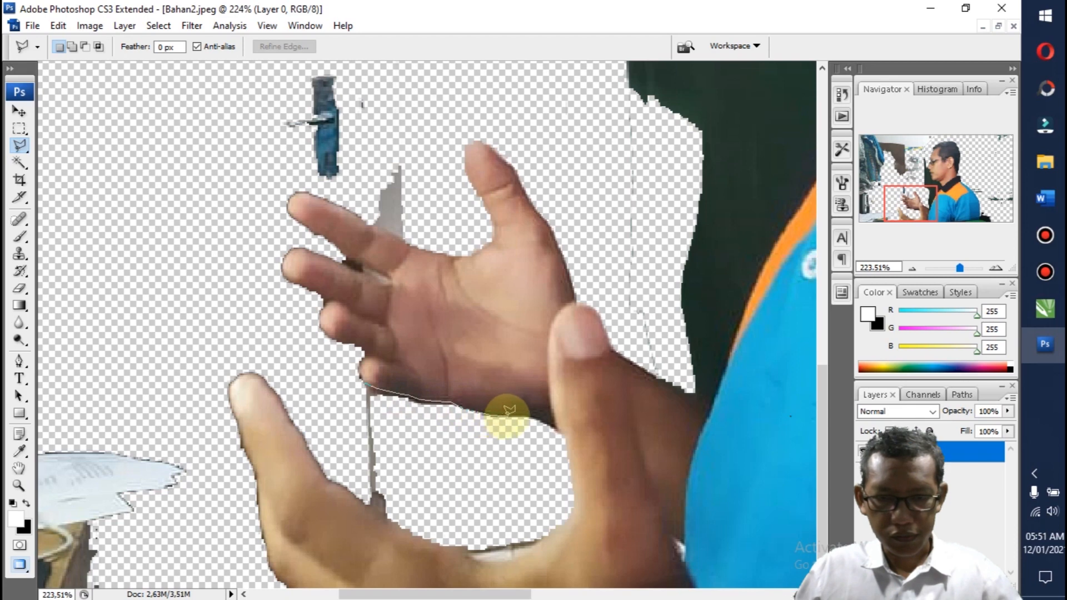
pyautogui.click(521, 417)
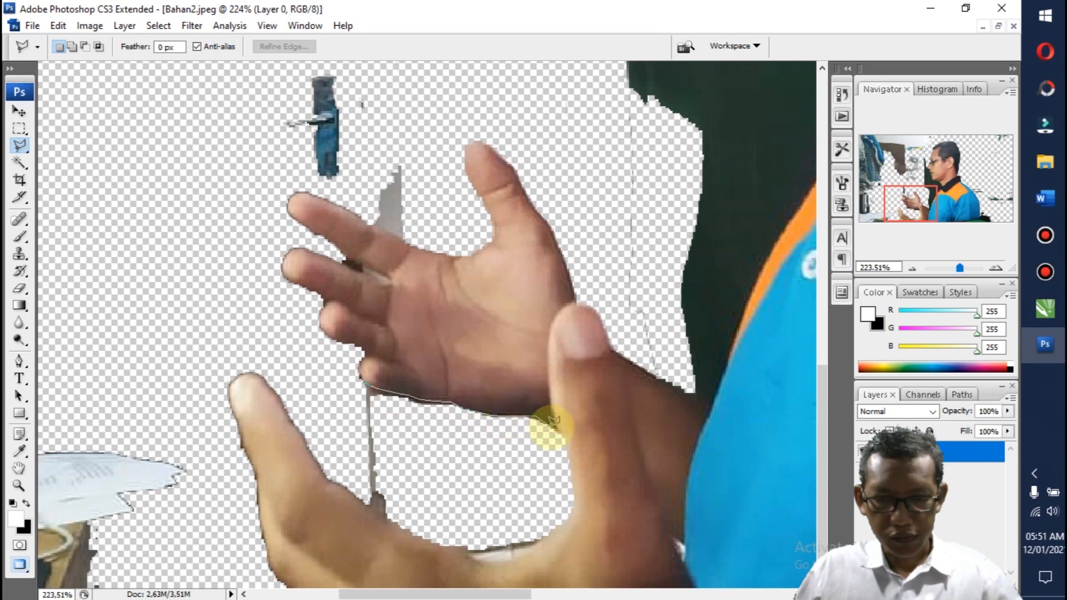
pyautogui.click(572, 500)
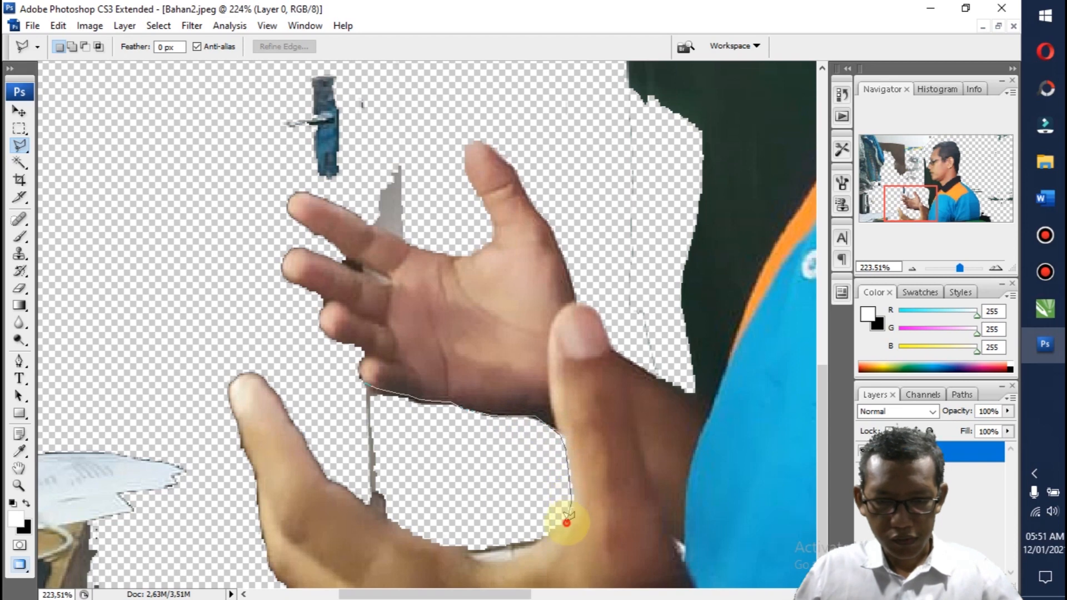
pyautogui.click(532, 543)
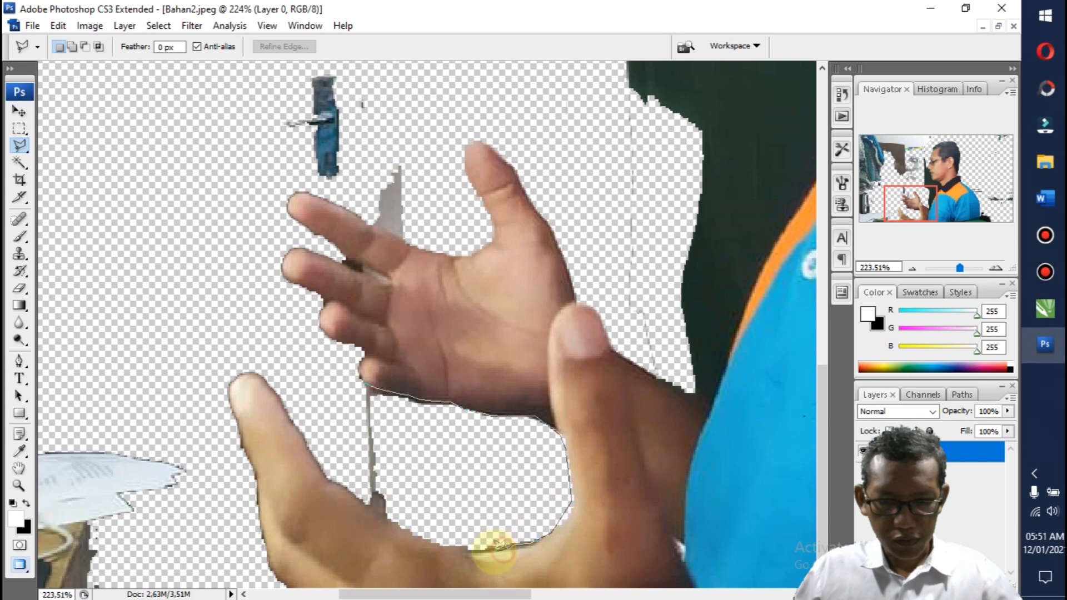
pyautogui.click(469, 553)
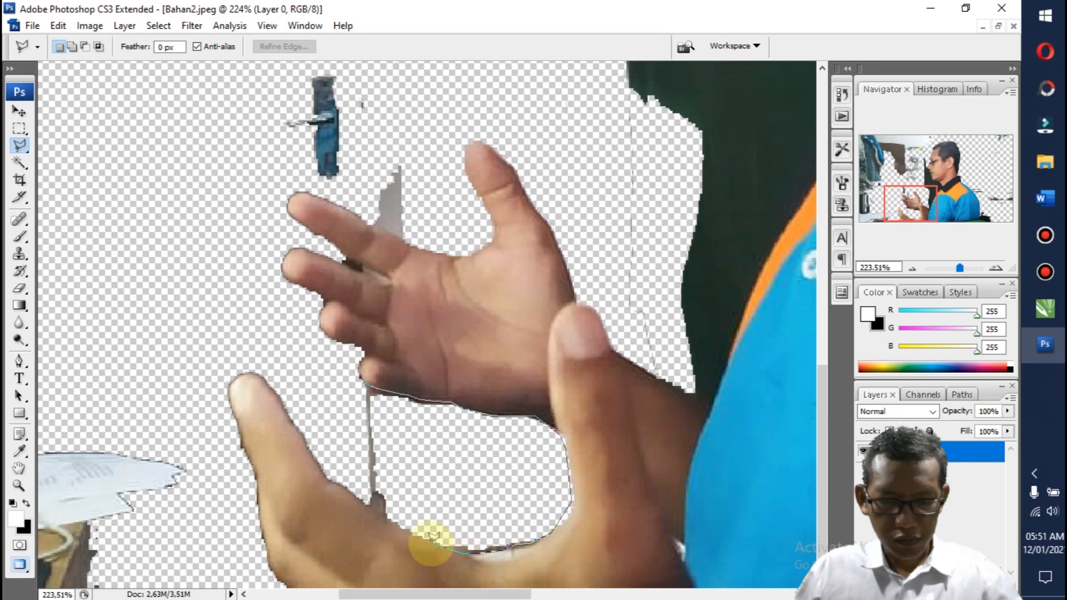
# Step: Continue the outline around the lower hand's raised finger and its outer edge, and close the selection through the empty area beside the hands
pyautogui.click(388, 521)
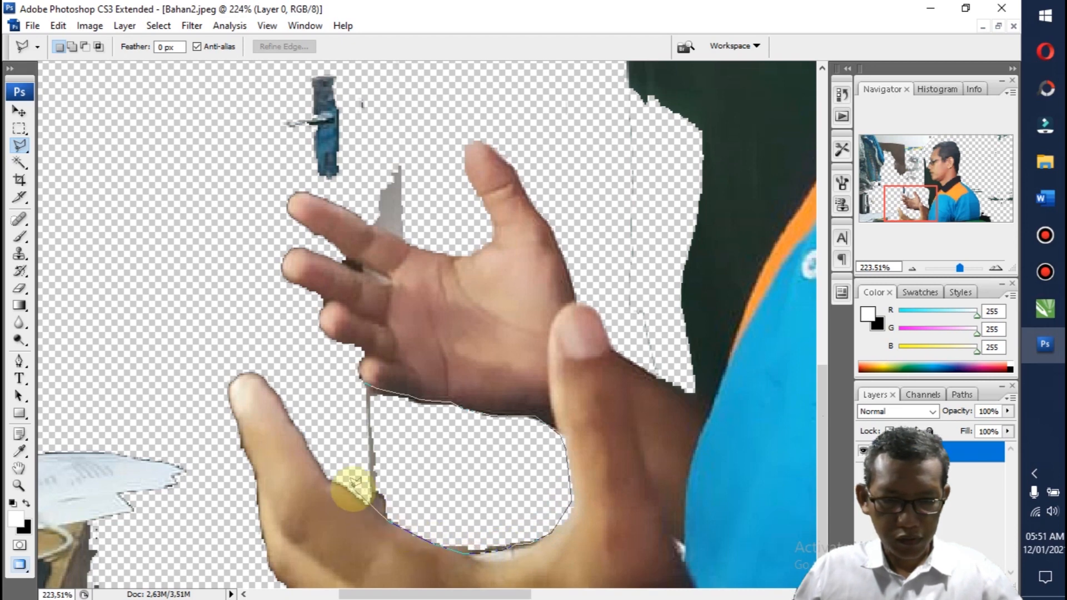
pyautogui.click(343, 488)
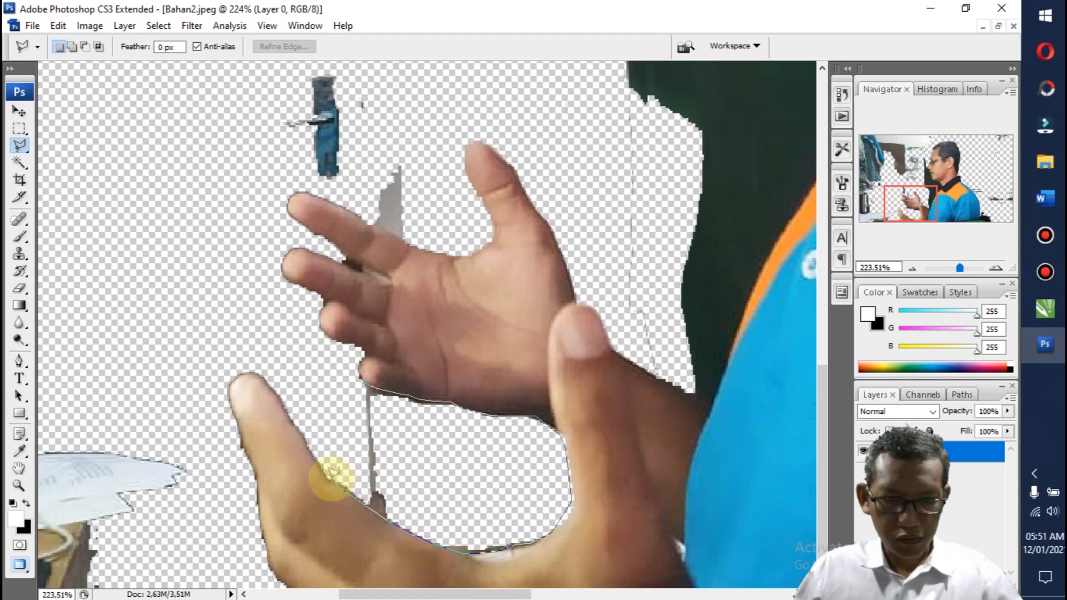
pyautogui.click(325, 478)
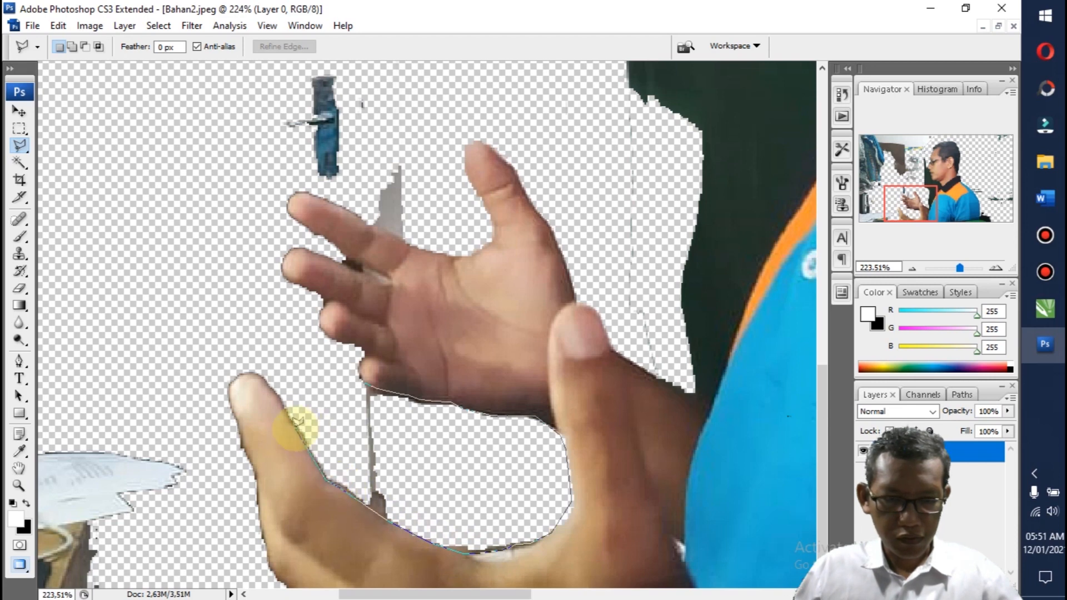
pyautogui.click(262, 380)
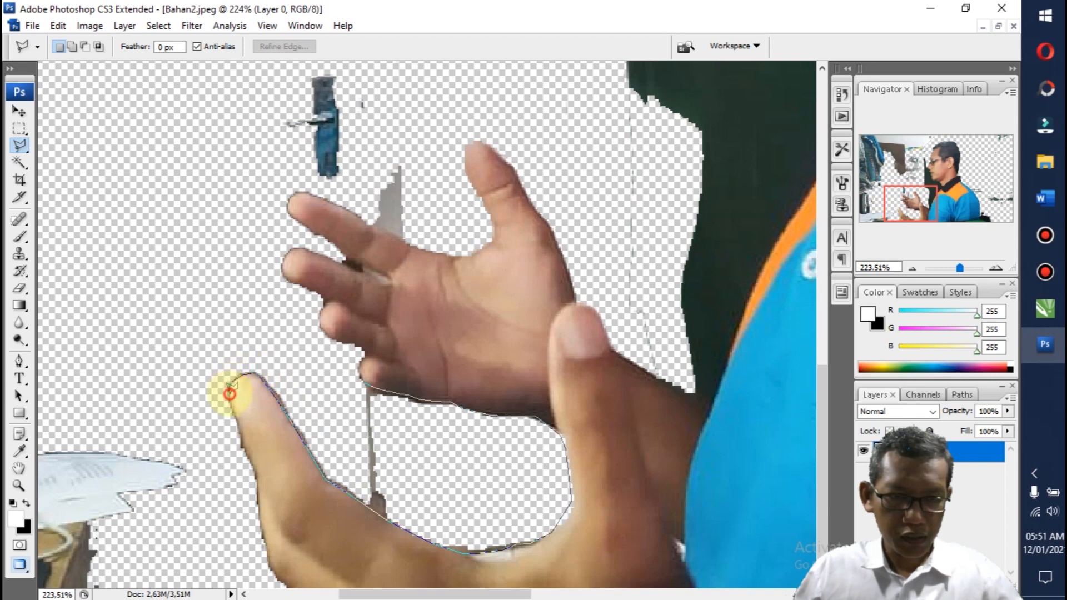
pyautogui.click(237, 418)
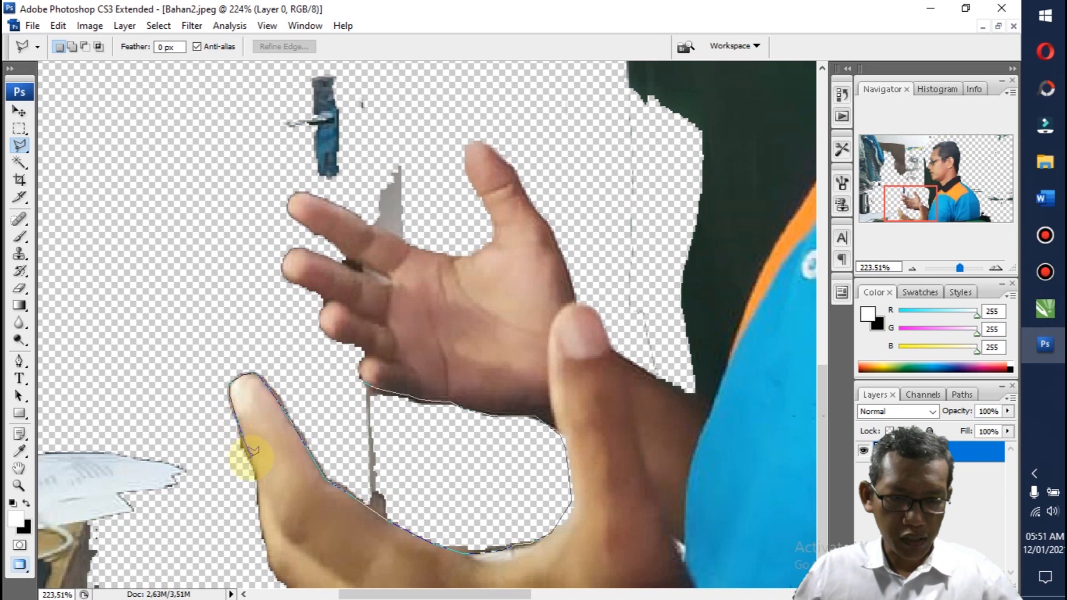
pyautogui.click(255, 477)
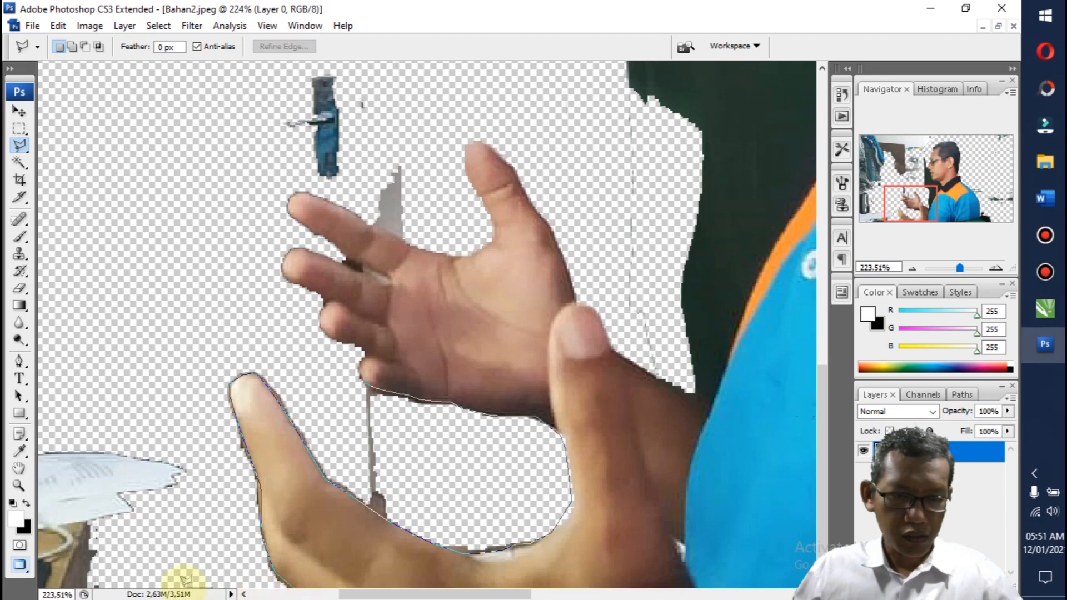
pyautogui.click(113, 329)
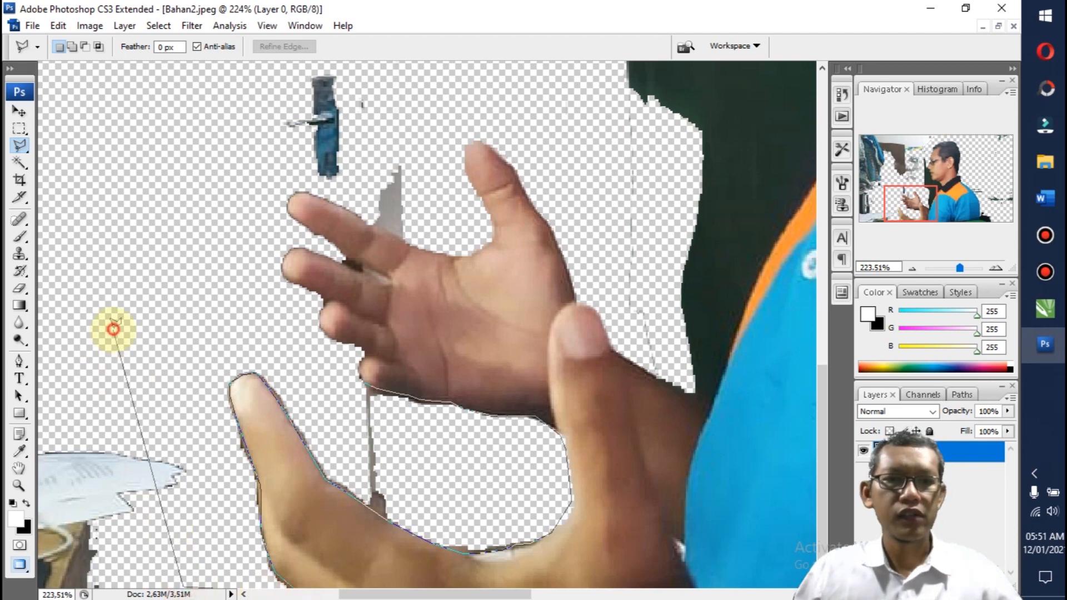
pyautogui.click(172, 198)
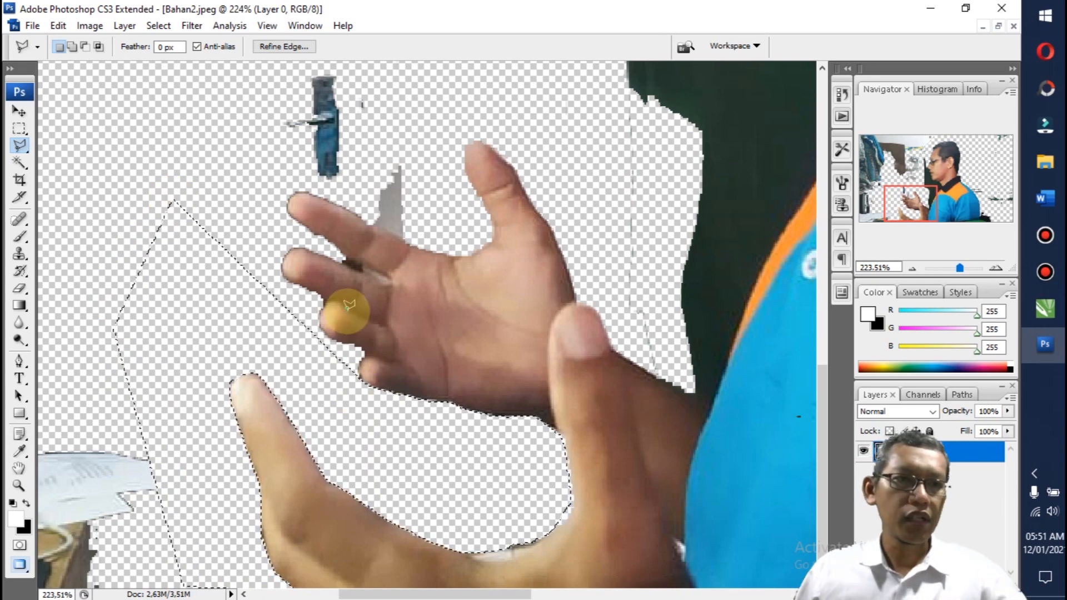
# Step: Clear the background remnants inside the selection, deselect, and switch to the Magnetic Lasso tool
pyautogui.click(19, 145)
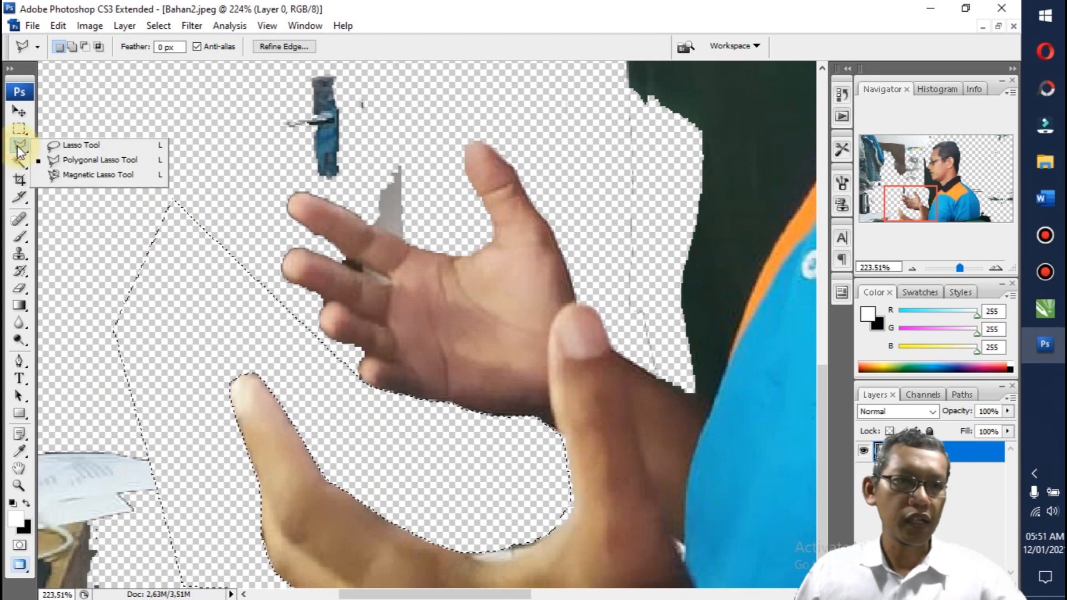
pyautogui.click(61, 175)
pyautogui.hotkey('ctrl', 'd')
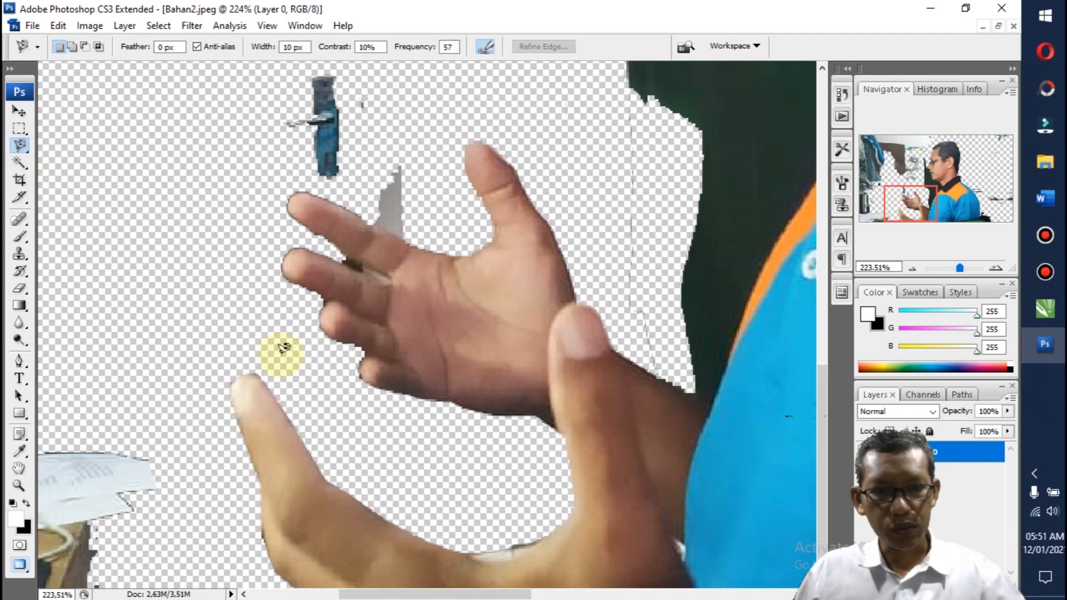
# Step: Outline the upper hand's fingers and the blue and grey remnants above them with the Magnetic Lasso, and delete the enclosed background
pyautogui.click(354, 345)
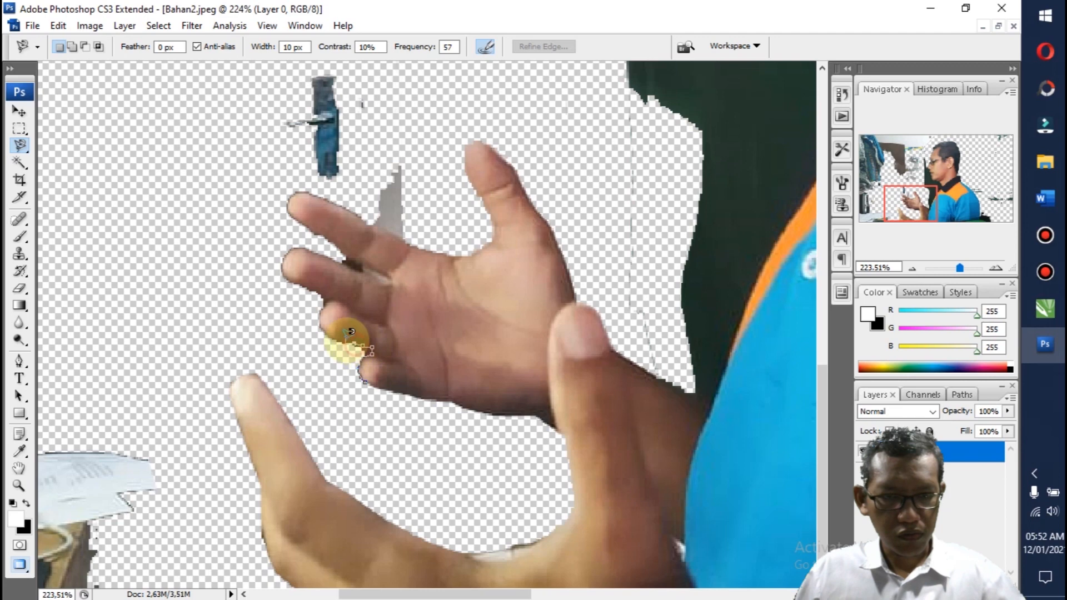
pyautogui.click(332, 300)
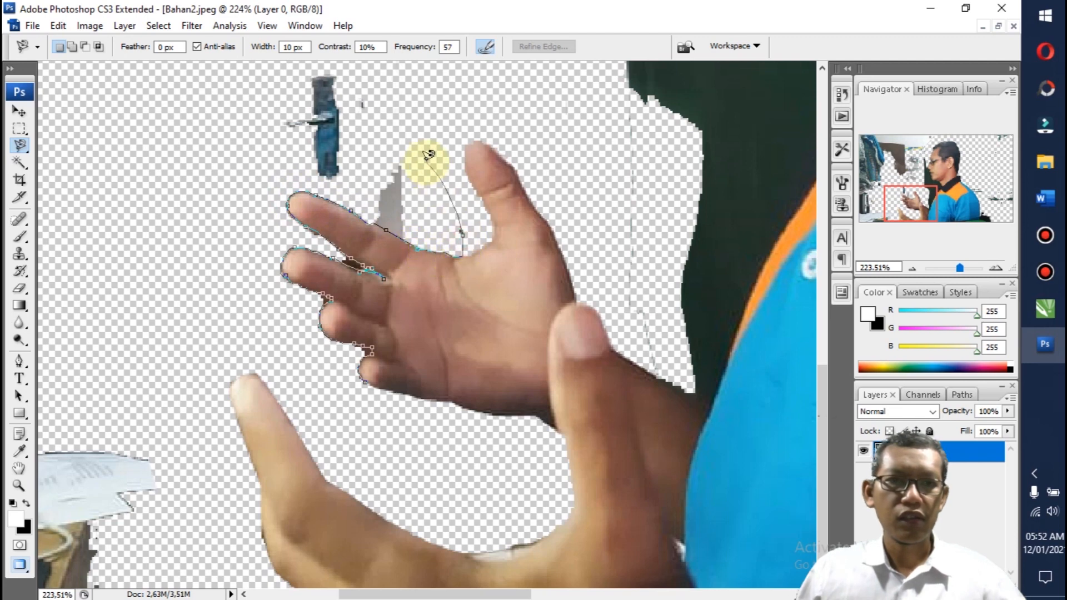
pyautogui.click(362, 89)
pyautogui.scroll(3, 358, 89)
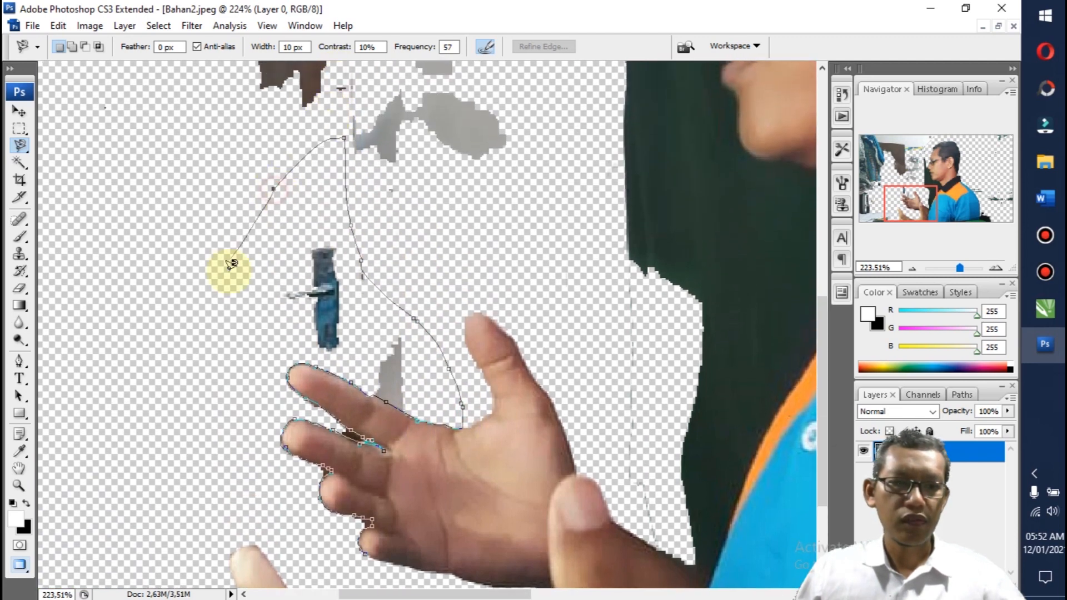
pyautogui.doubleClick(220, 383)
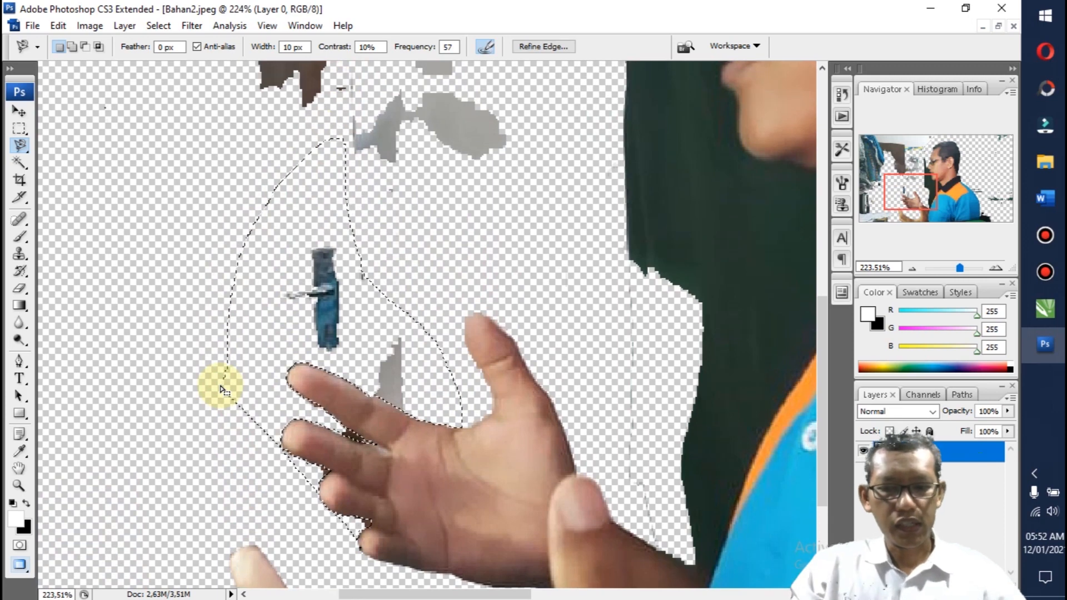
pyautogui.press('d')
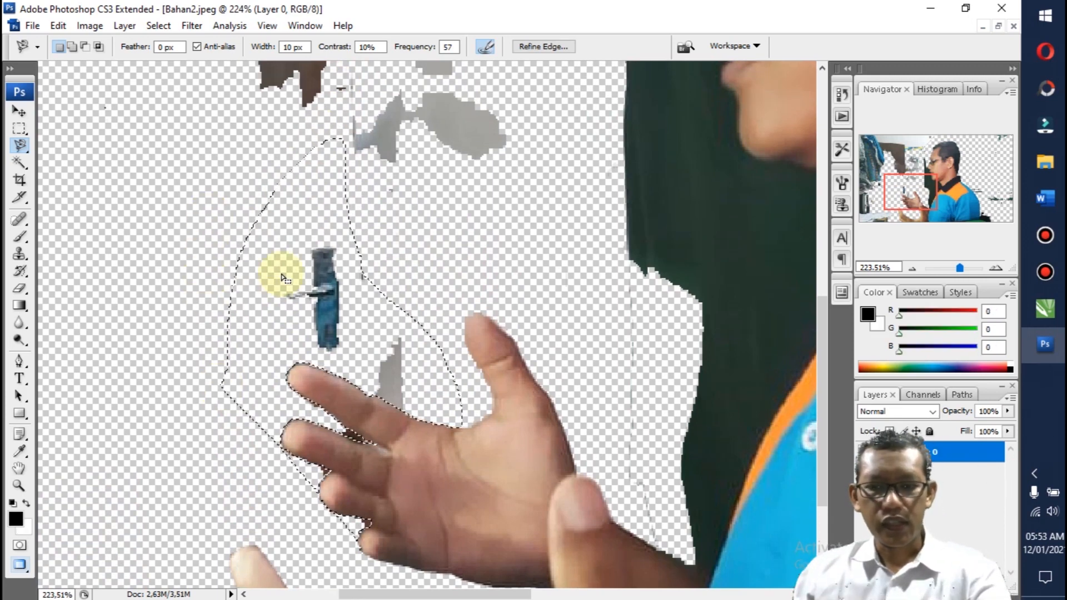
pyautogui.press('Delete')
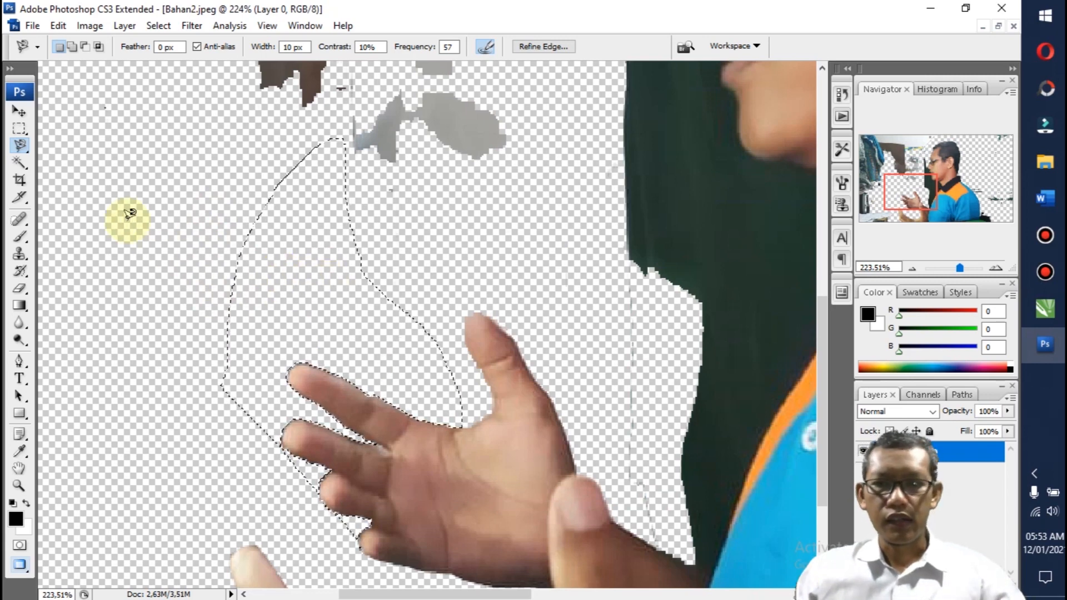
# Step: Select the dark green backdrop in front of the man with the Magnetic Lasso, following the forearm, shirt edge, collar, chin and lips
pyautogui.click(19, 470)
pyautogui.moveTo(588, 390)
pyautogui.mouseDown()
pyautogui.moveTo(341, 333)
pyautogui.moveTo(322, 375)
pyautogui.mouseUp()
pyautogui.click(19, 147)
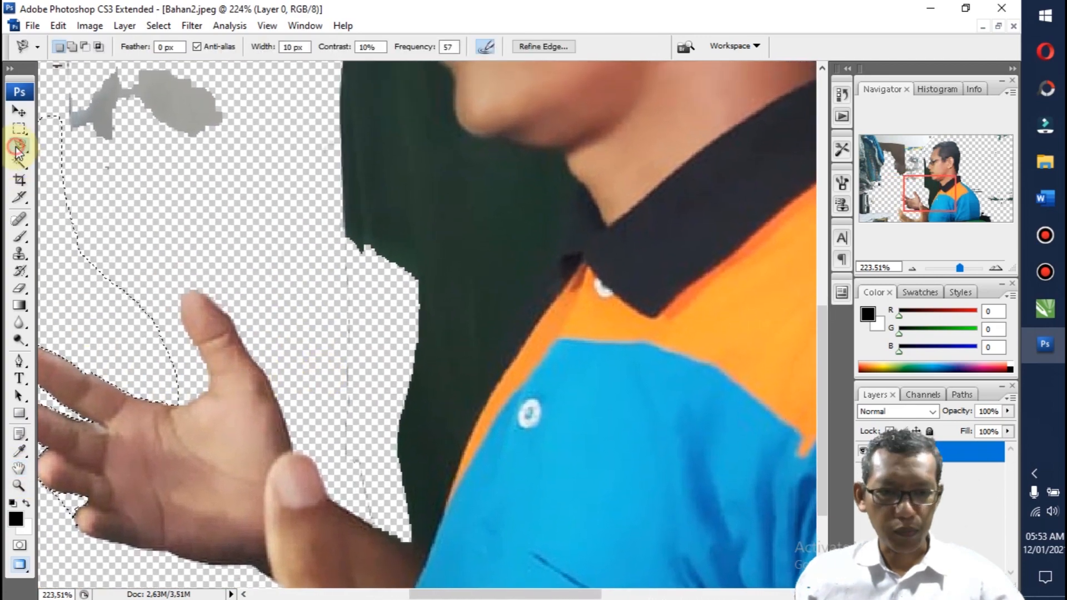
pyautogui.click(330, 492)
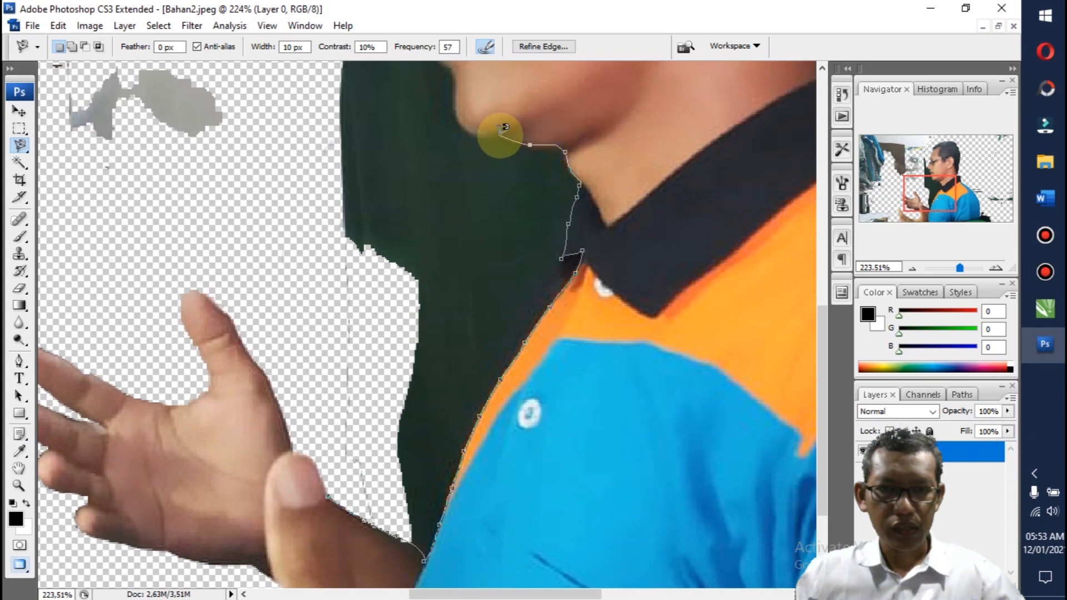
pyautogui.click(461, 131)
pyautogui.click(457, 102)
pyautogui.scroll(1, 458, 82)
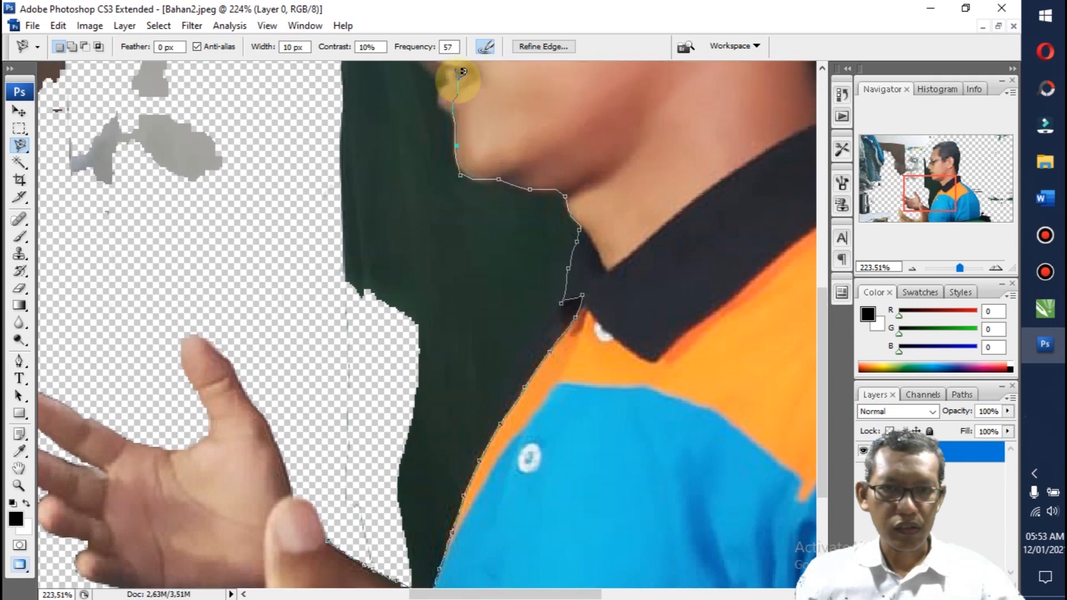
pyautogui.scroll(1, 462, 71)
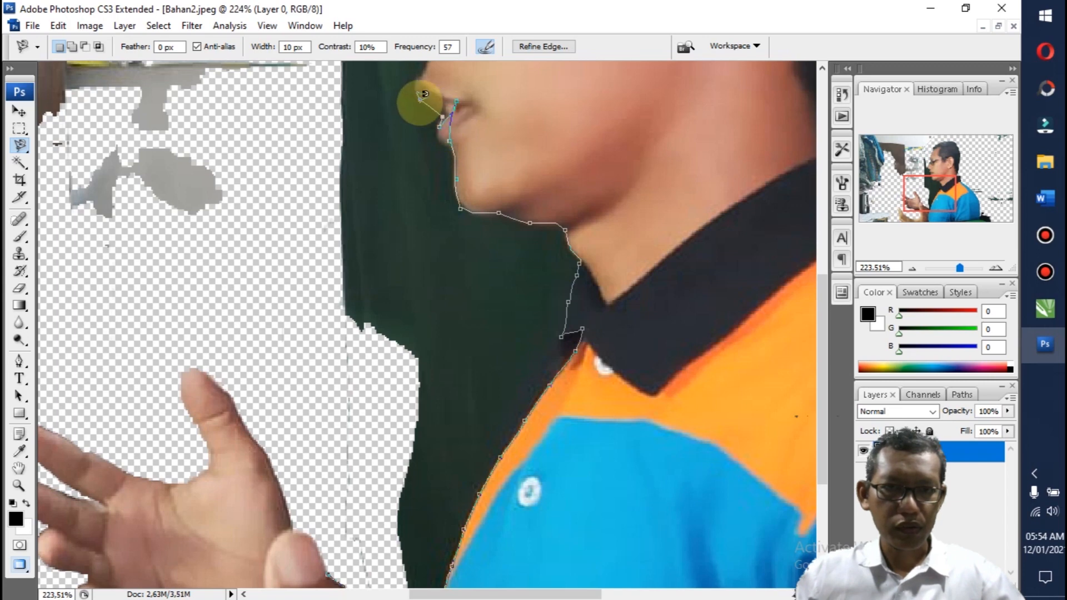
pyautogui.click(317, 97)
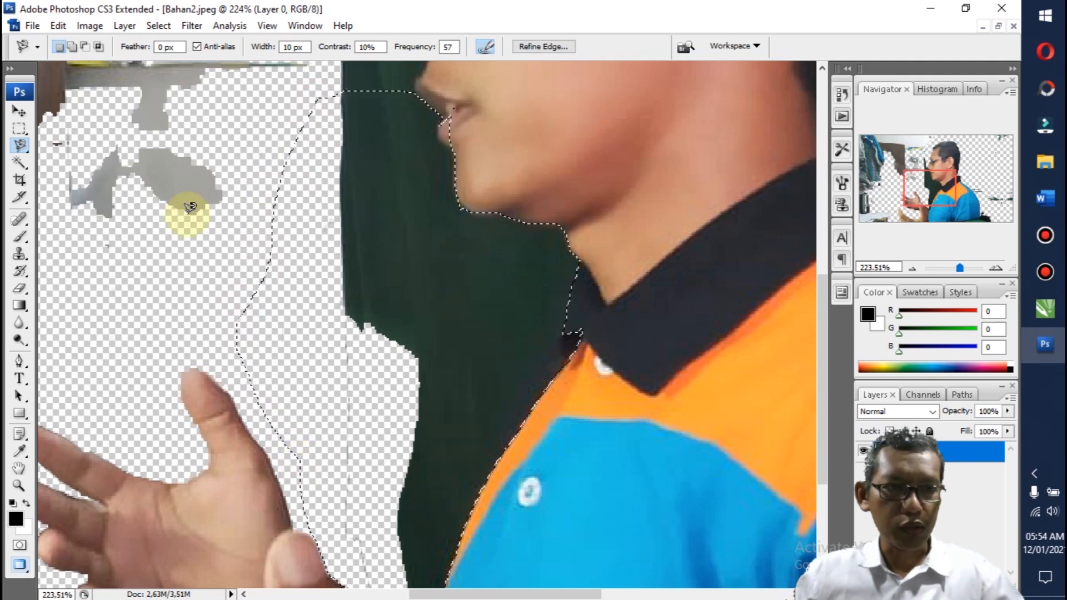
# Step: Subtract the lower lip area from the backdrop selection with the Polygonal Lasso
pyautogui.moveTo(21, 145); pyautogui.dragTo(65, 156)
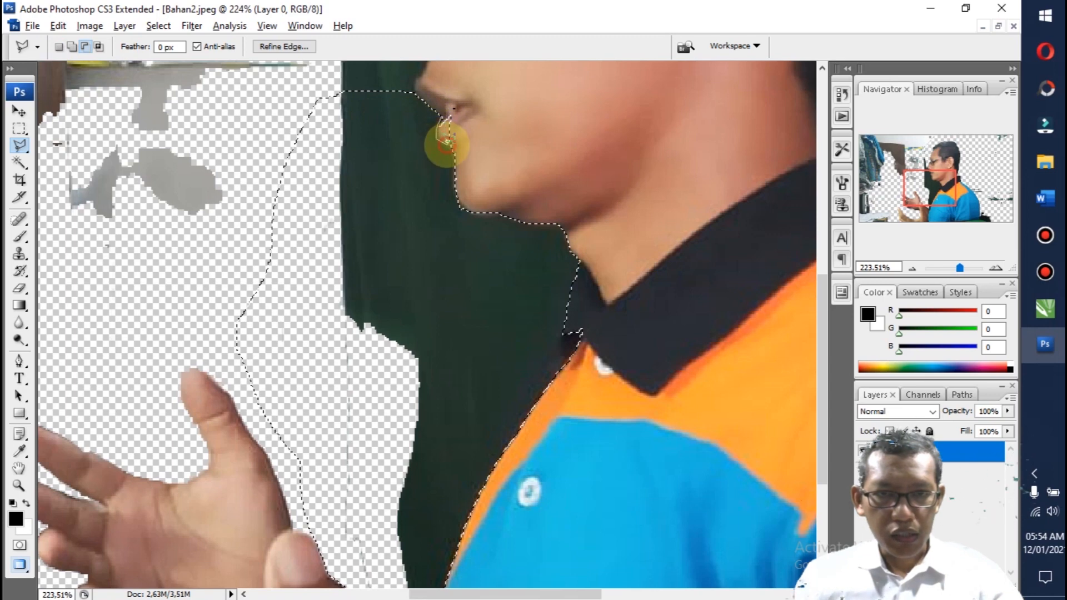
pyautogui.click(499, 115)
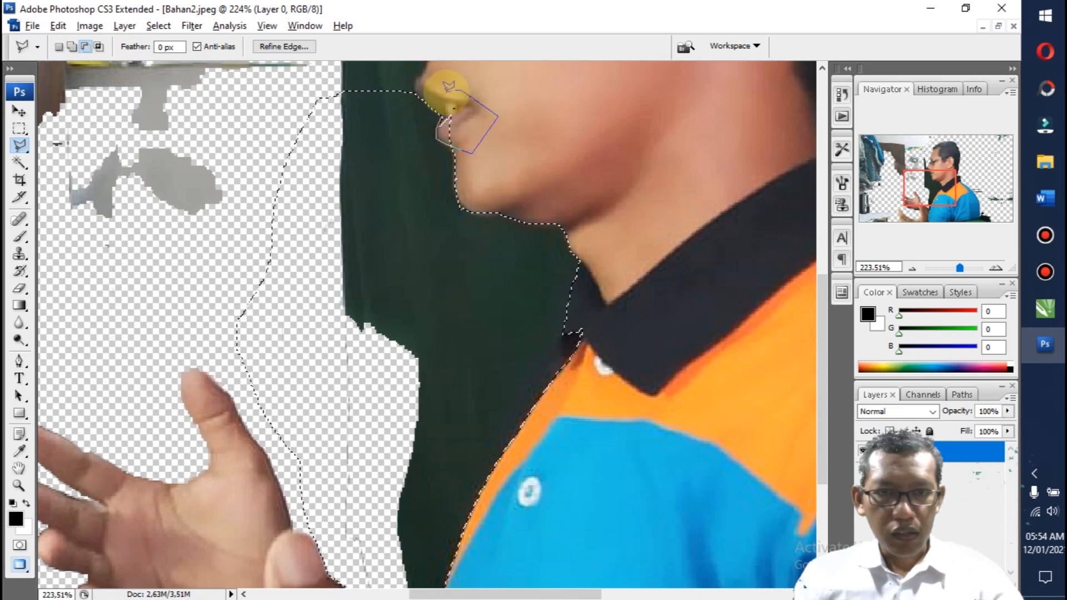
pyautogui.click(441, 93)
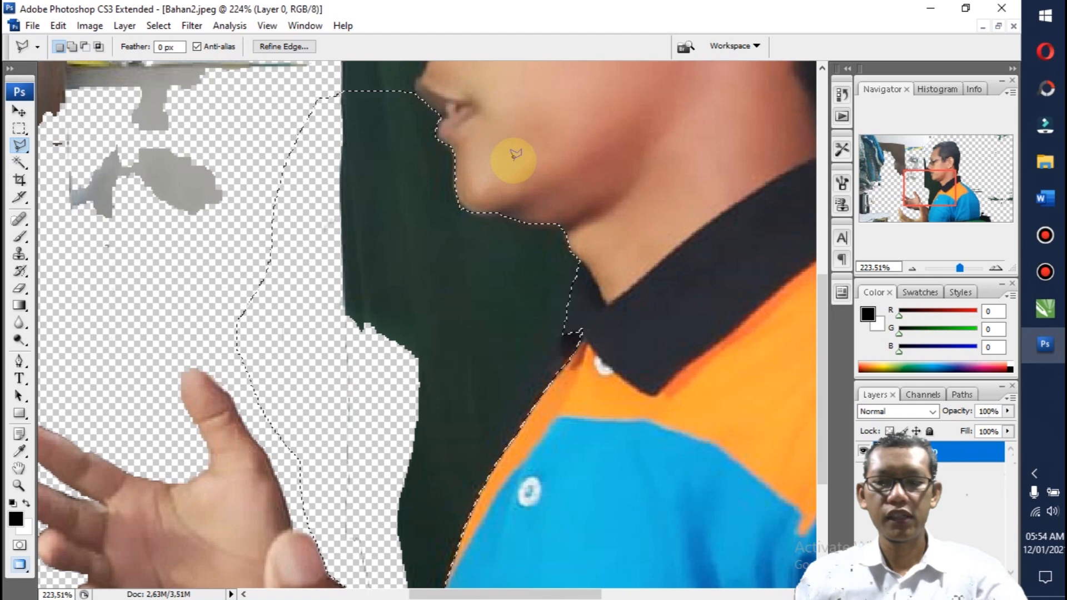
# Step: Delete the selected dark green backdrop in front of the man's neck and shirt, deselect, and switch to the Eraser tool
pyautogui.press('Delete')
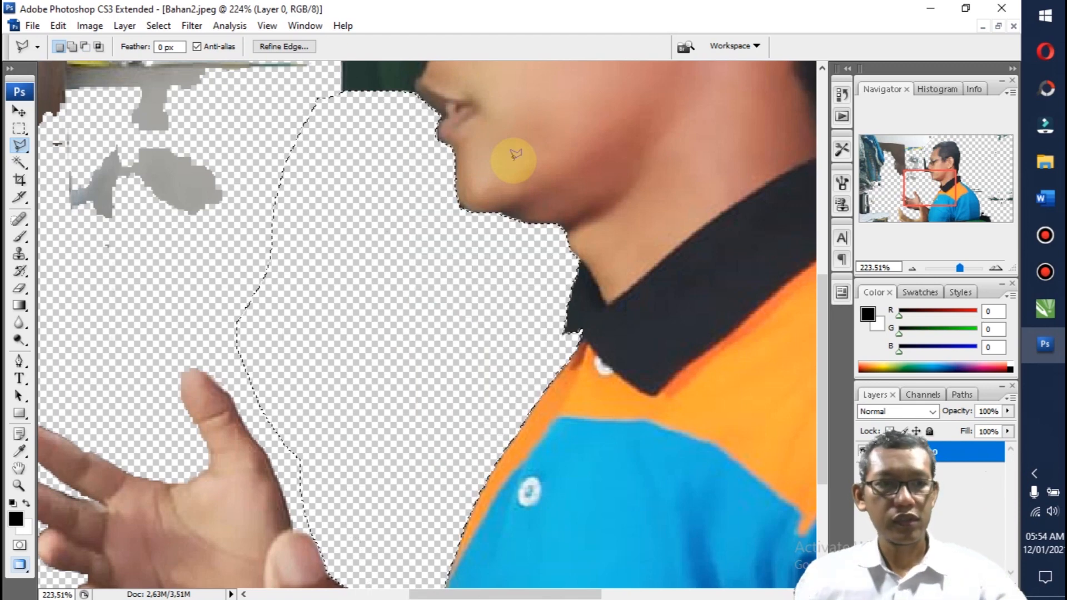
pyautogui.click(18, 468)
pyautogui.moveTo(610, 183); pyautogui.dragTo(498, 472)
pyautogui.click(26, 156)
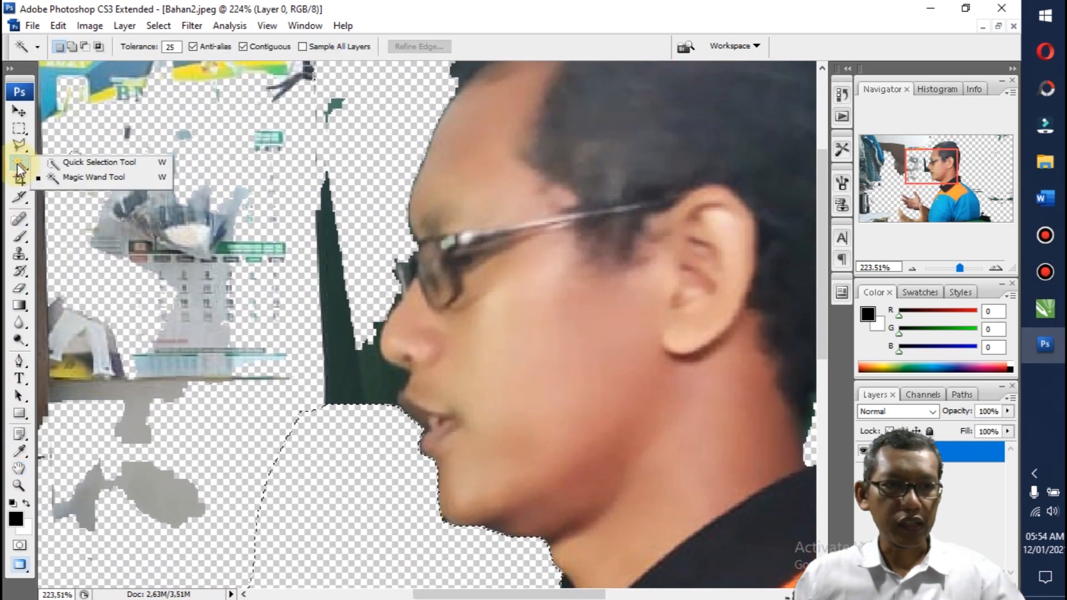
pyautogui.click(25, 150)
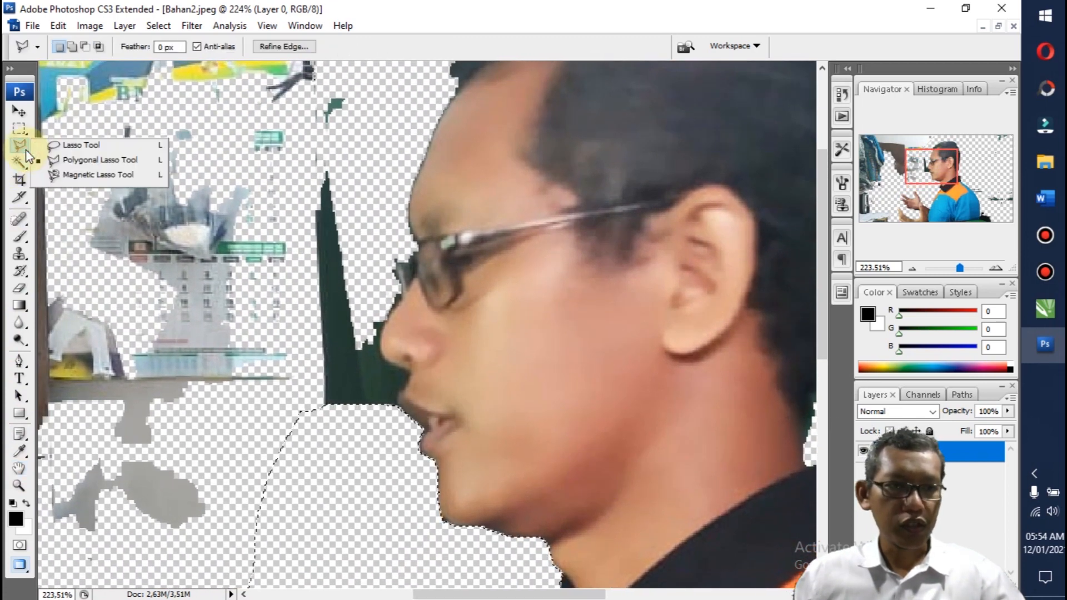
pyautogui.click(20, 288)
pyautogui.hotkey('ctrl', 'd')
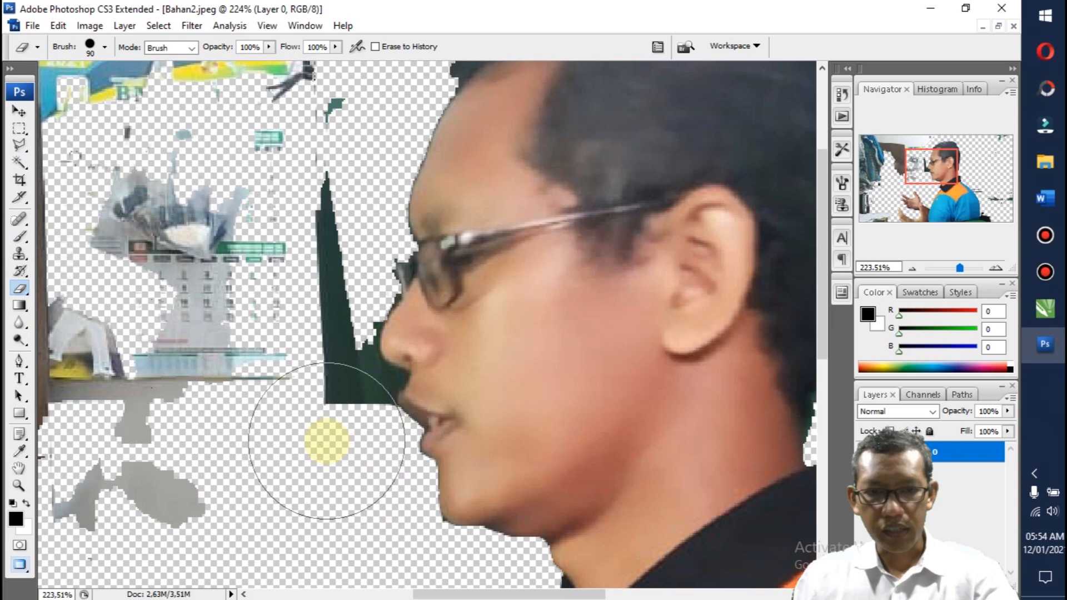
# Step: Erase the remaining dark green patches beside the man's nose, glasses and forehead, reducing the eraser brush to 5 for the face edges
pyautogui.press('[')
pyautogui.press('[')
pyautogui.press('[')
pyautogui.press('[')
pyautogui.press('[')
pyautogui.press('[')
pyautogui.press('[')
pyautogui.moveTo(367, 408)
pyautogui.mouseDown()
pyautogui.moveTo(342, 347)
pyautogui.moveTo(314, 189)
pyautogui.mouseUp()
pyautogui.press('[')
pyautogui.click(337, 388)
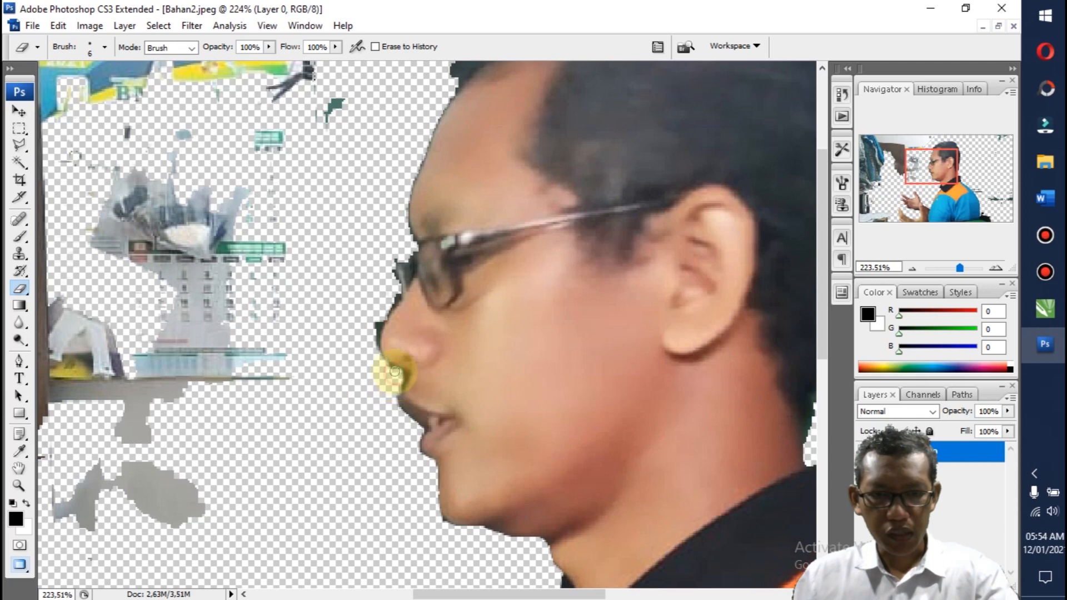
pyautogui.press('[')
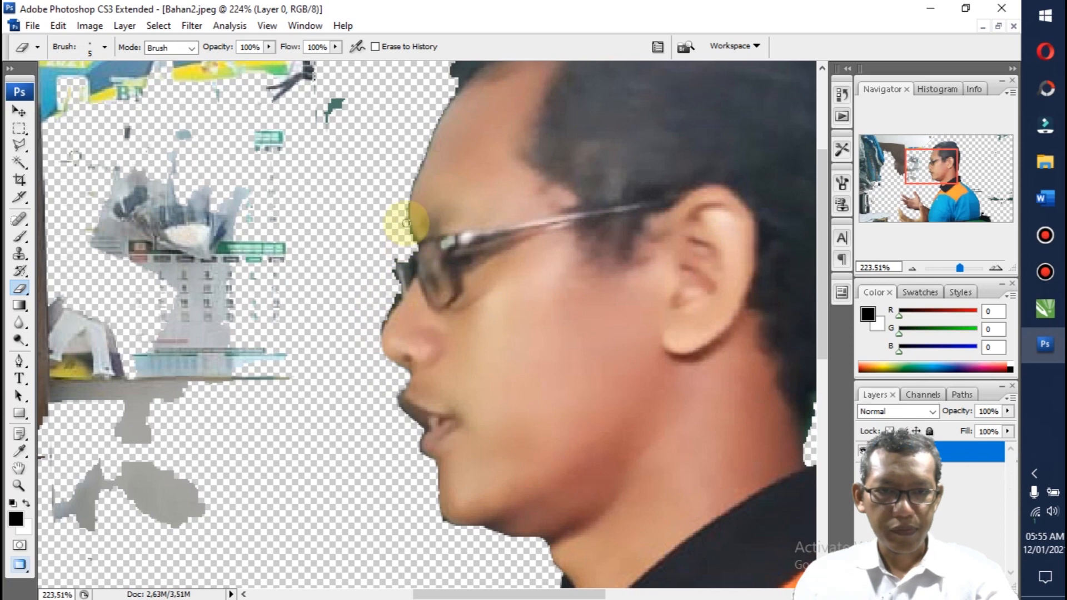
pyautogui.moveTo(404, 223); pyautogui.dragTo(405, 225)
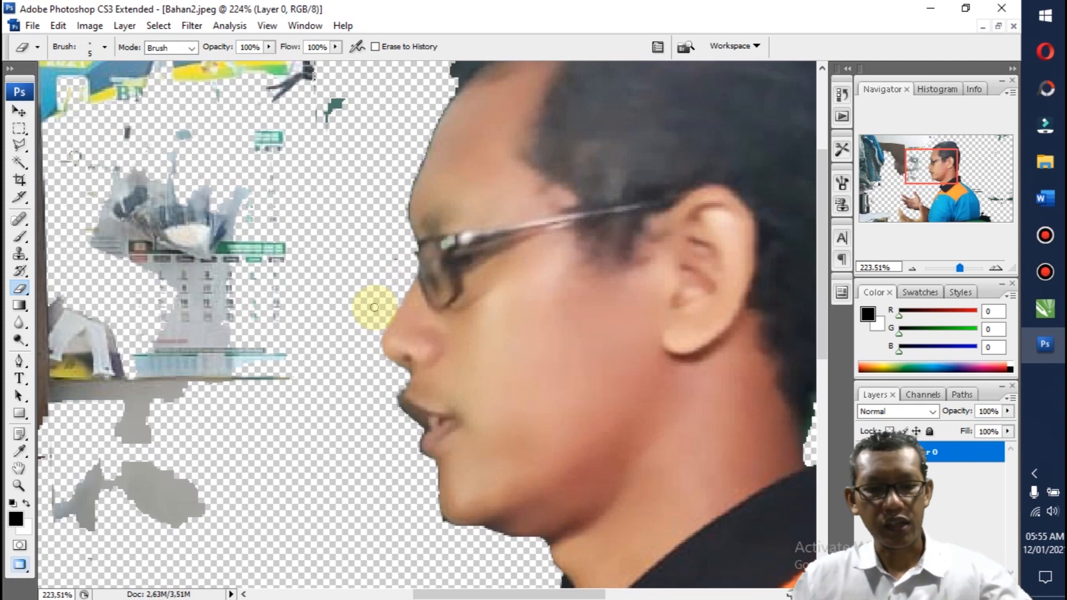
# Step: Erase the dark remnants along the man's back and behind the lower shirt with a larger eraser brush
pyautogui.click(267, 25)
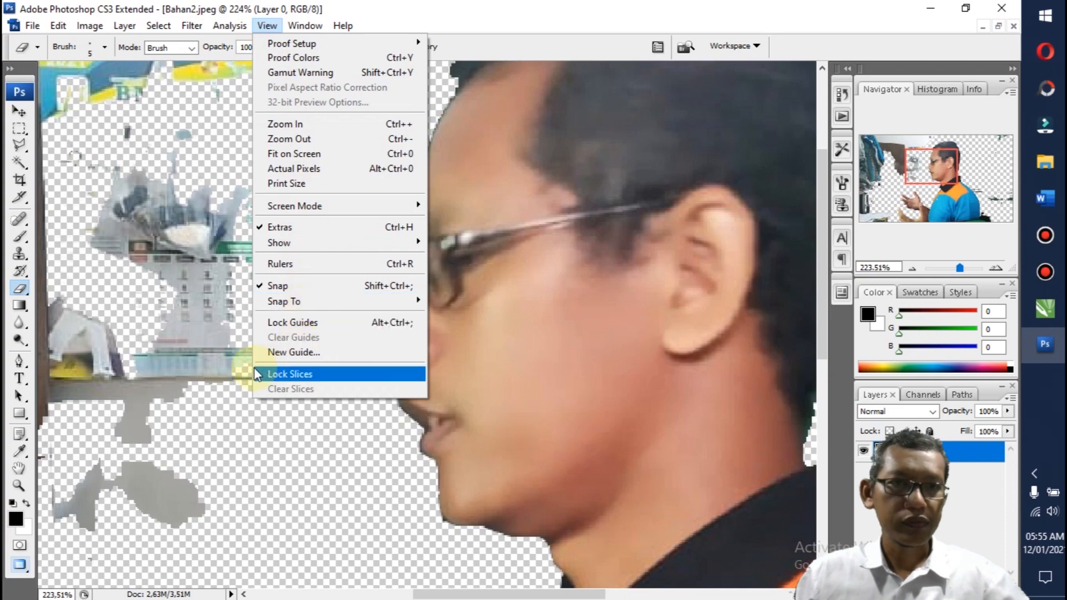
pyautogui.click(290, 138)
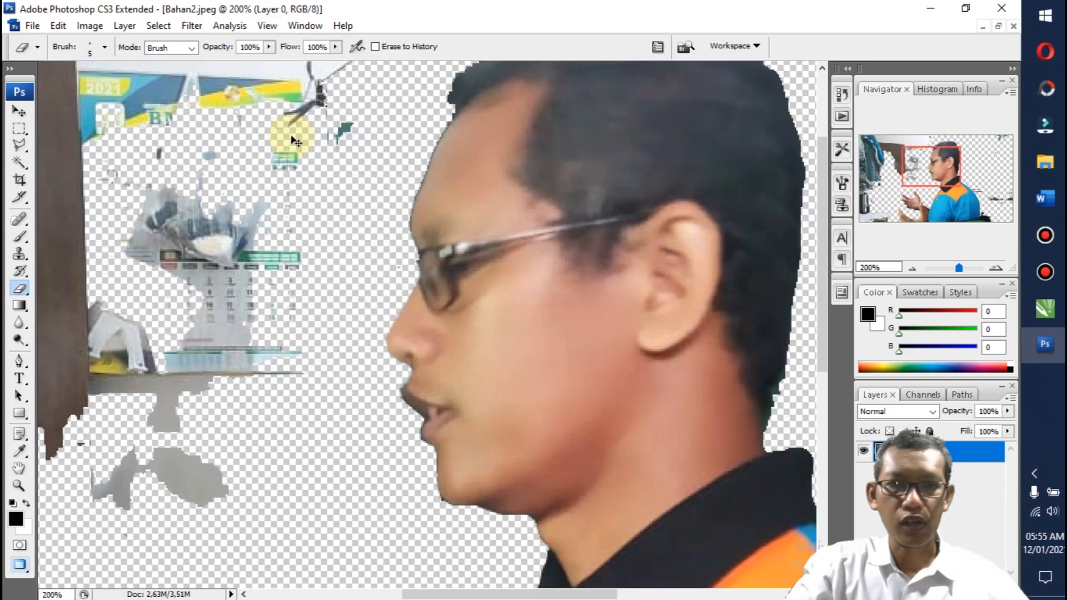
pyautogui.hotkey('ctrl', '0')
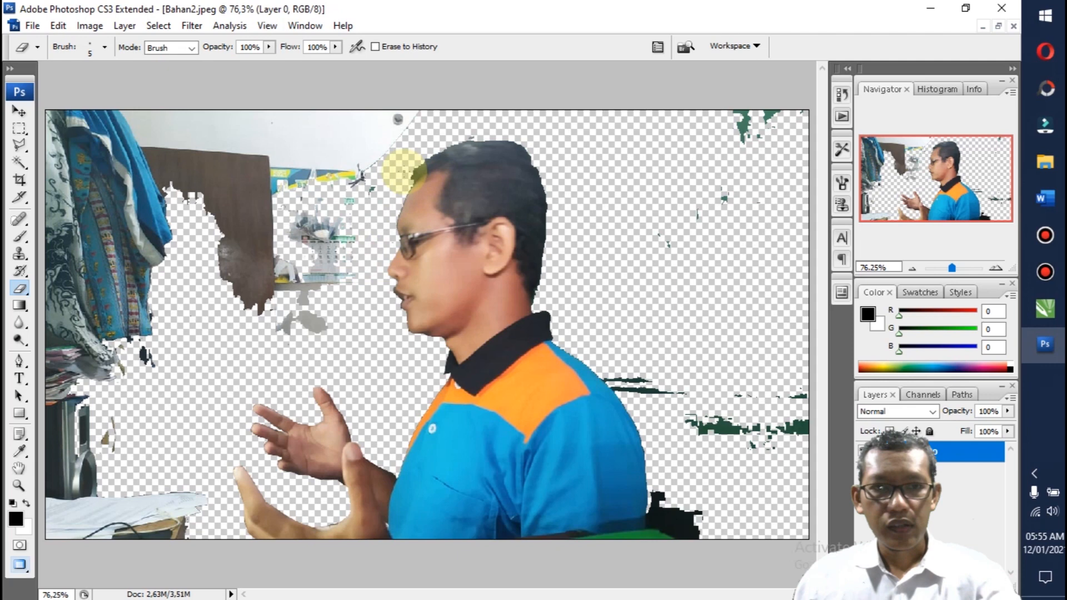
pyautogui.press(']')
pyautogui.press(']')
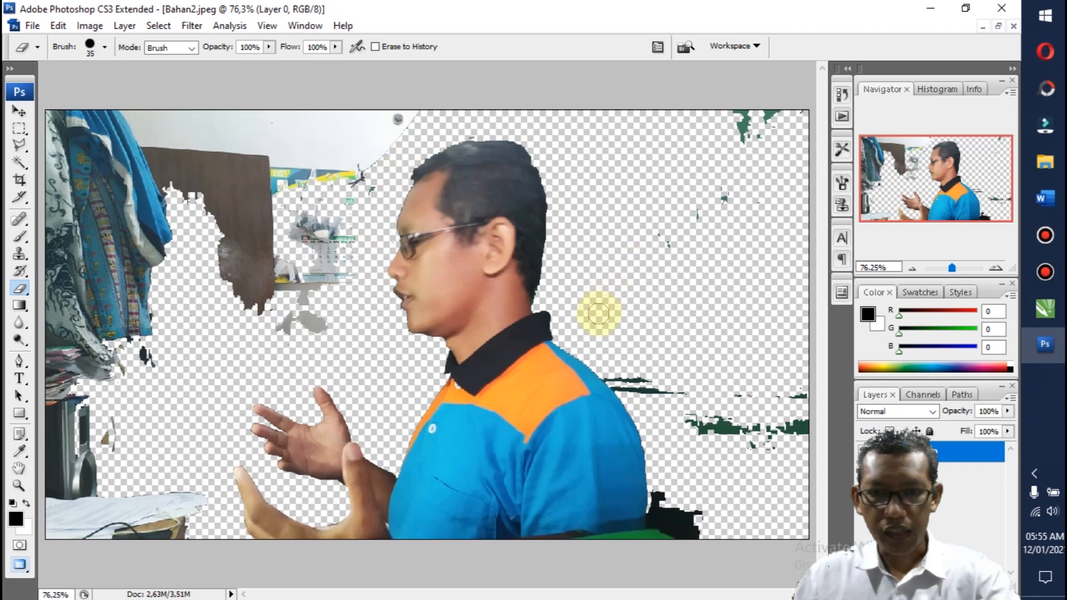
pyautogui.moveTo(623, 378)
pyautogui.mouseDown()
pyautogui.moveTo(665, 469)
pyautogui.moveTo(664, 540)
pyautogui.moveTo(664, 498)
pyautogui.moveTo(665, 529)
pyautogui.moveTo(689, 488)
pyautogui.mouseUp()
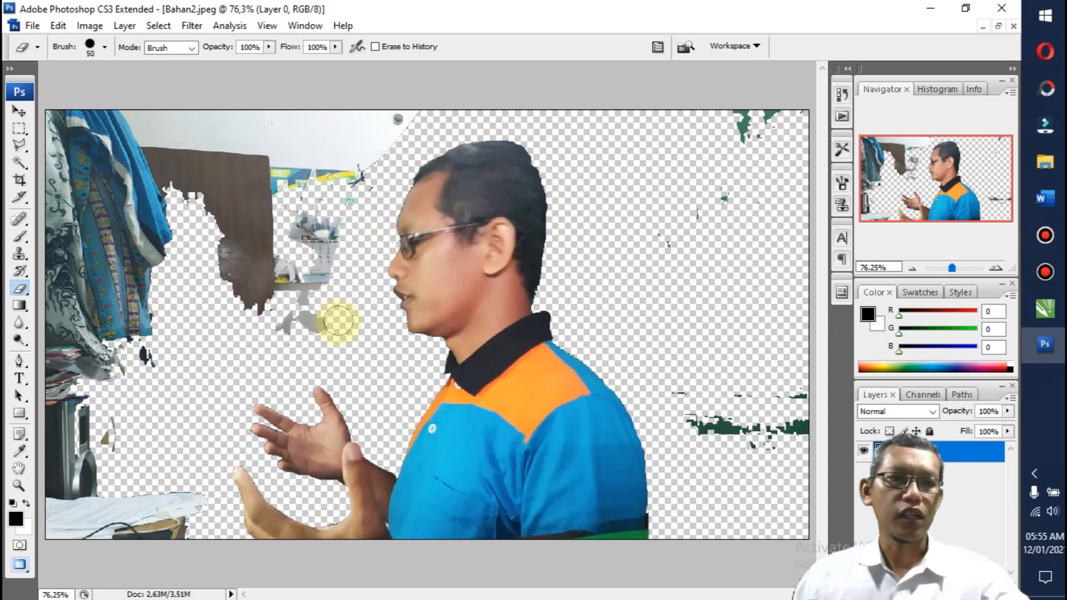
# Step: Outline the surrounding background with the Polygonal Lasso, passing around the head, back and hands and beyond the canvas edges
pyautogui.click(20, 149)
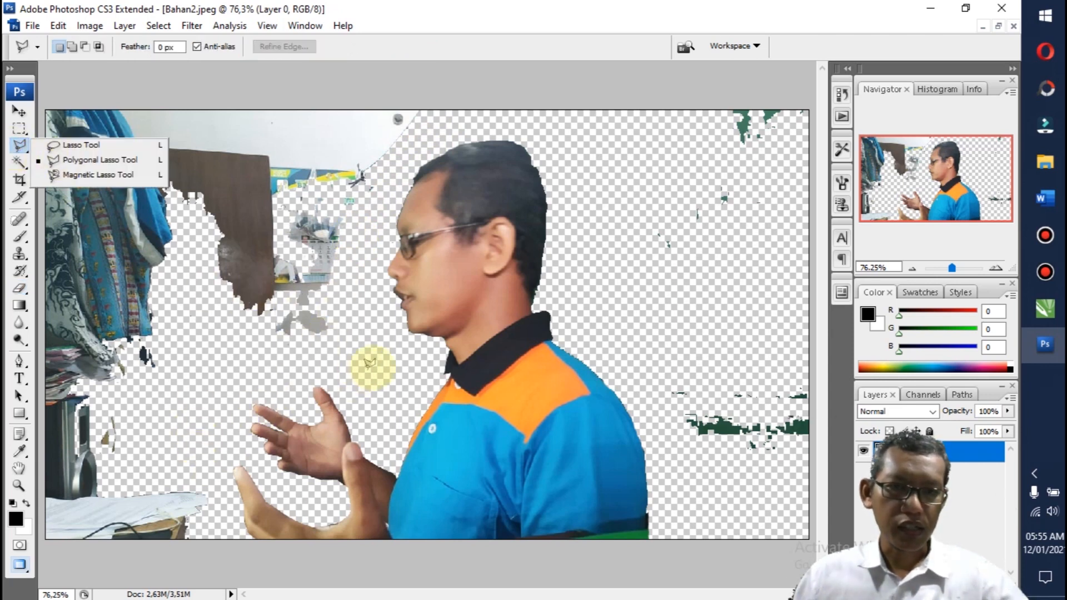
pyautogui.click(387, 359)
pyautogui.click(371, 271)
pyautogui.click(388, 190)
pyautogui.click(425, 149)
pyautogui.click(486, 129)
pyautogui.click(542, 143)
pyautogui.click(568, 189)
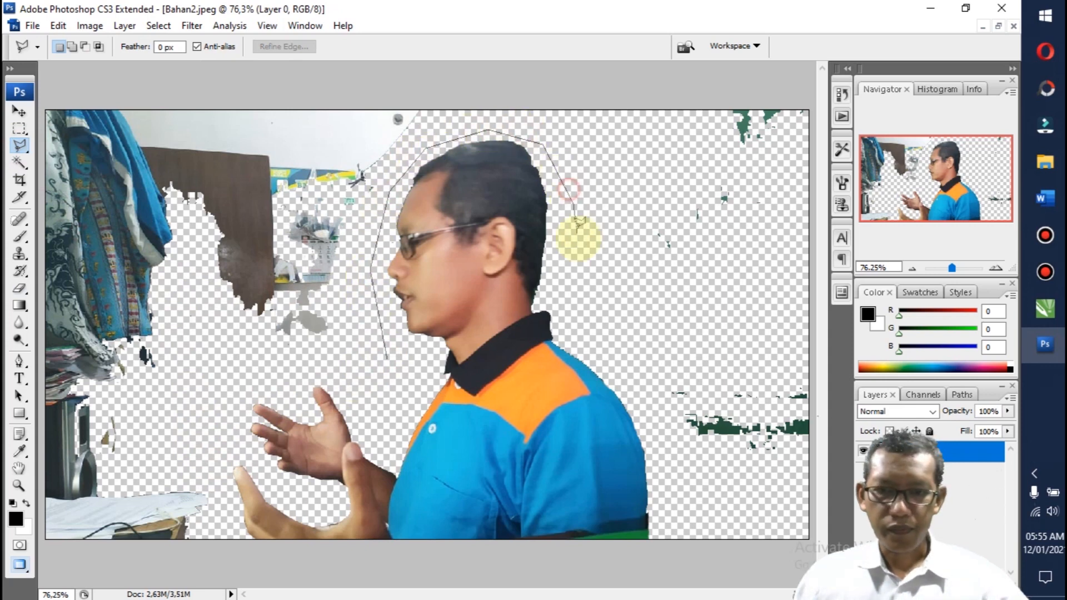
pyautogui.click(605, 327)
pyautogui.click(634, 388)
pyautogui.click(658, 449)
pyautogui.click(672, 496)
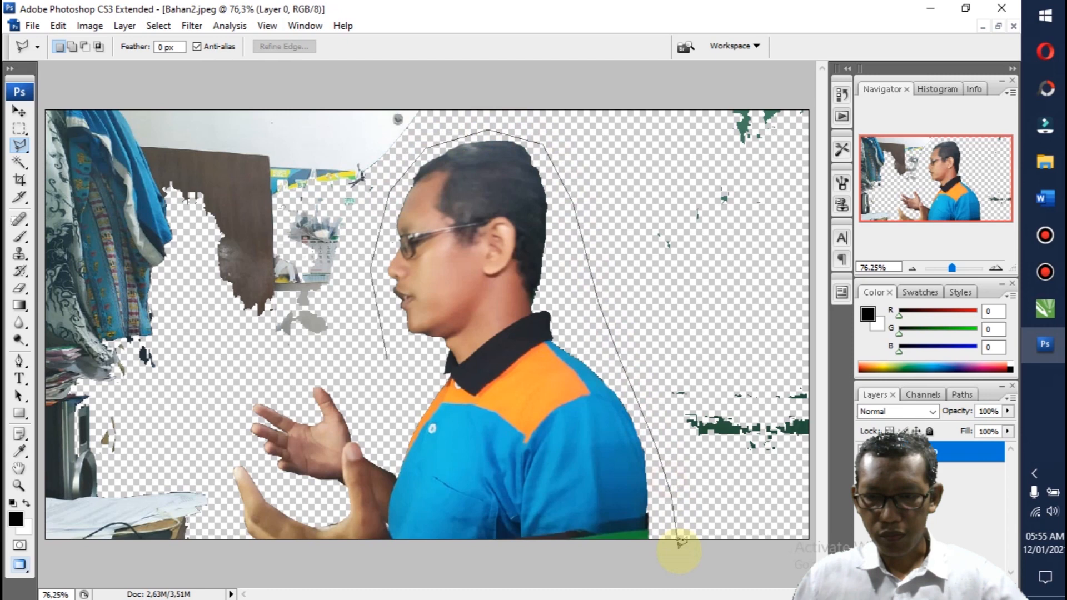
pyautogui.click(686, 573)
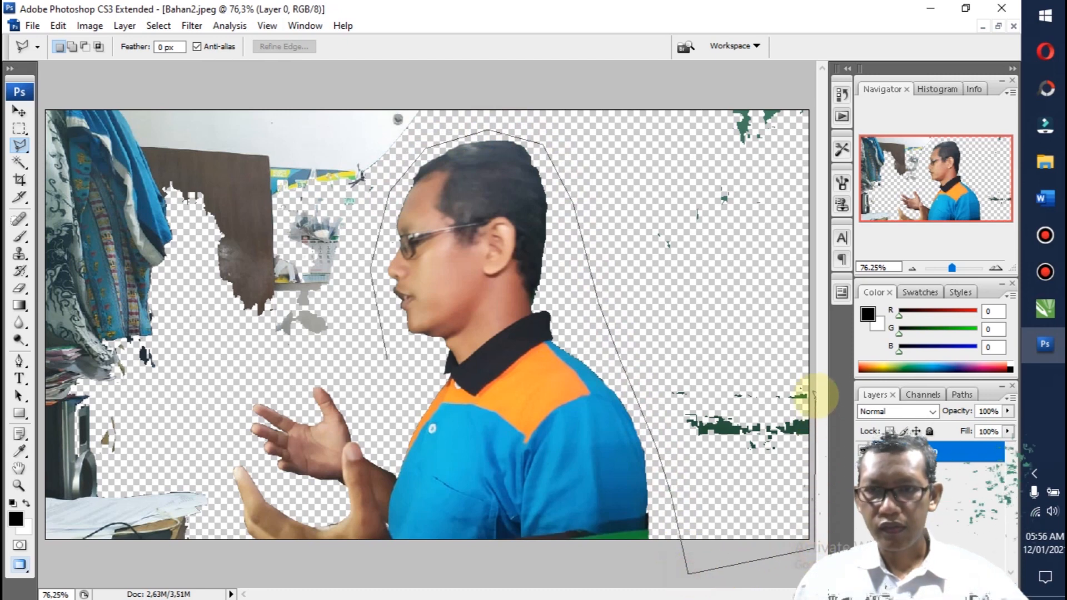
pyautogui.click(813, 99)
pyautogui.click(435, 89)
pyautogui.click(37, 93)
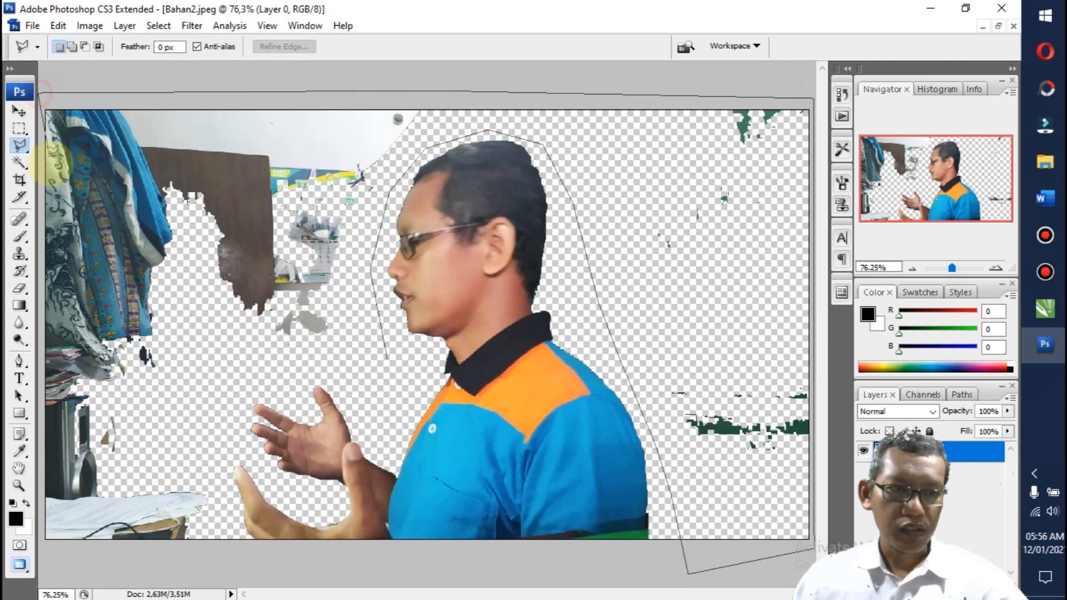
pyautogui.click(40, 556)
pyautogui.click(239, 562)
pyautogui.click(235, 488)
pyautogui.click(209, 417)
pyautogui.click(227, 382)
pyautogui.click(346, 378)
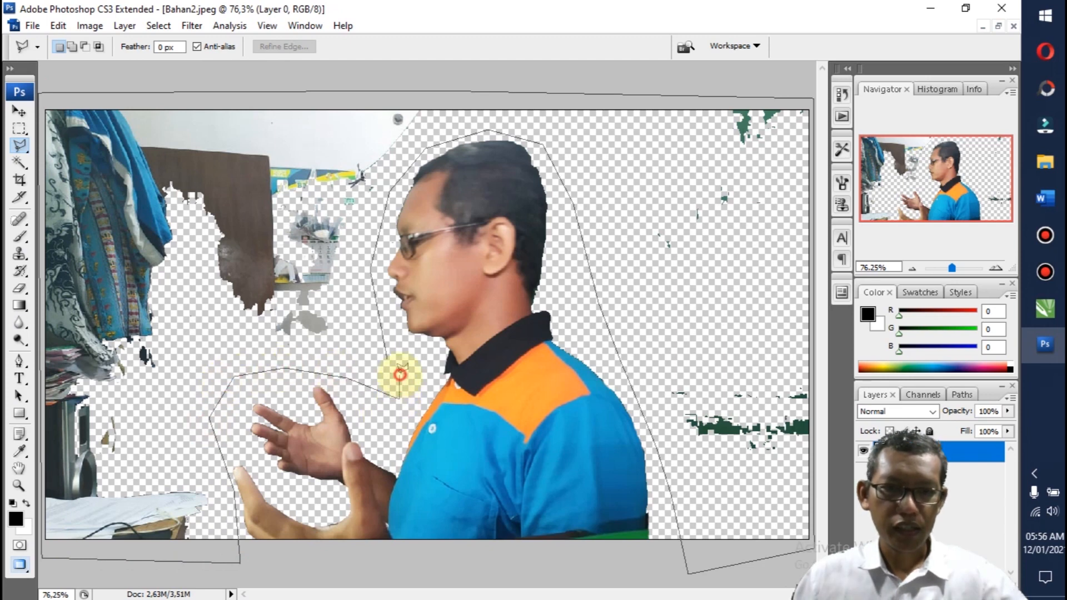
pyautogui.click(399, 374)
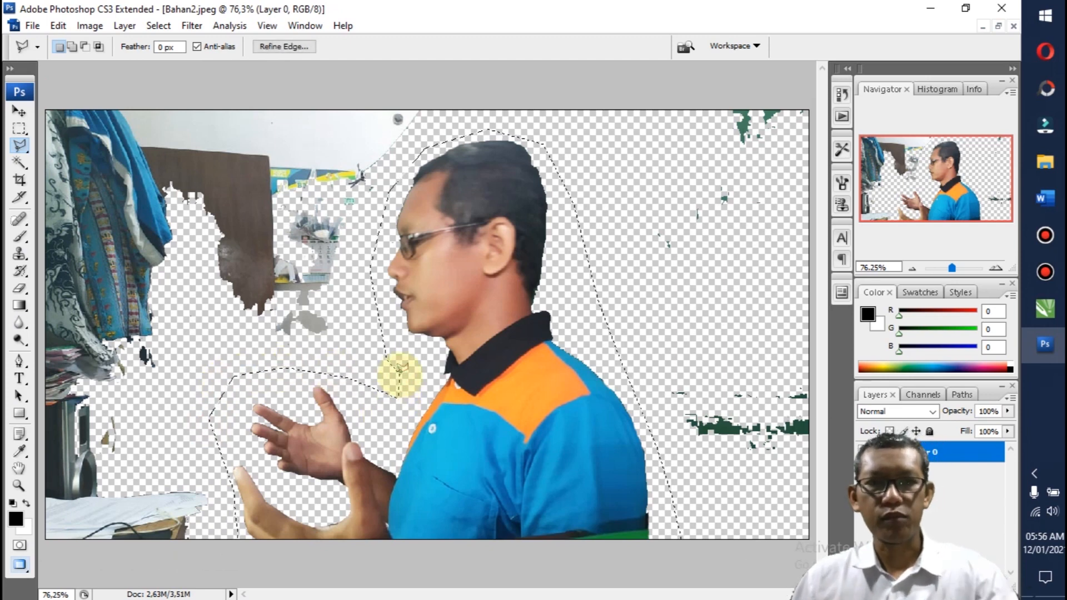
# Step: Delete all background remnants surrounding the man and deselect
pyautogui.hotkey('ctrl', 'shift', 'i')
pyautogui.press('Delete')
pyautogui.hotkey('ctrl', 'd')
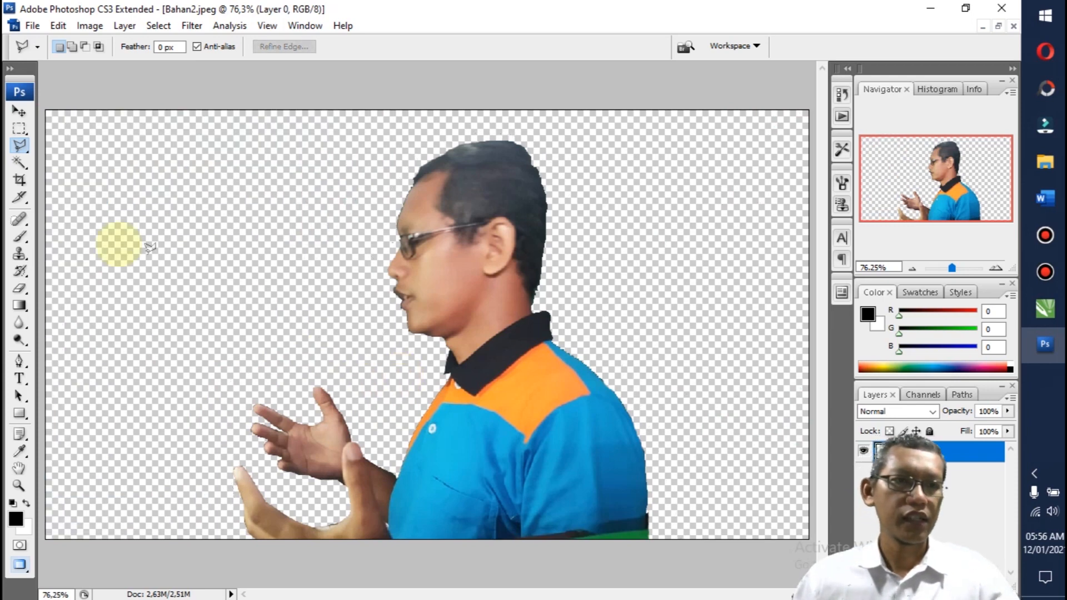
# Step: Crop the canvas closely around the man, from just above his hair and beside his fingertips to the shirt's back edge
pyautogui.click(19, 179)
pyautogui.moveTo(168, 146)
pyautogui.mouseDown()
pyautogui.moveTo(500, 502)
pyautogui.moveTo(579, 533)
pyautogui.moveTo(652, 525)
pyautogui.mouseUp()
pyautogui.moveTo(407, 147); pyautogui.dragTo(411, 130)
pyautogui.moveTo(168, 328); pyautogui.dragTo(223, 329)
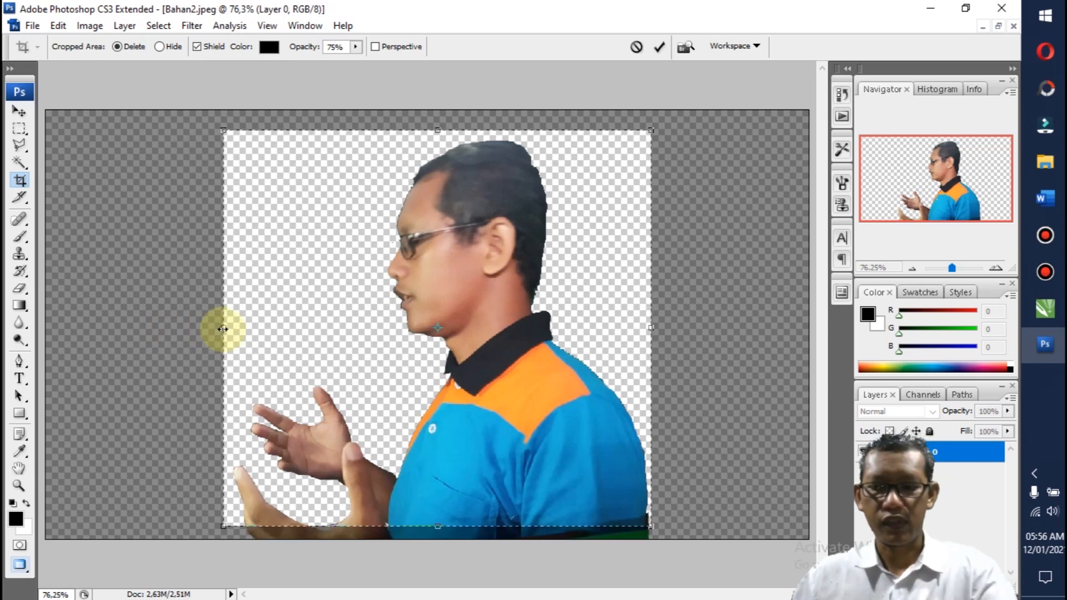
pyautogui.press('Return')
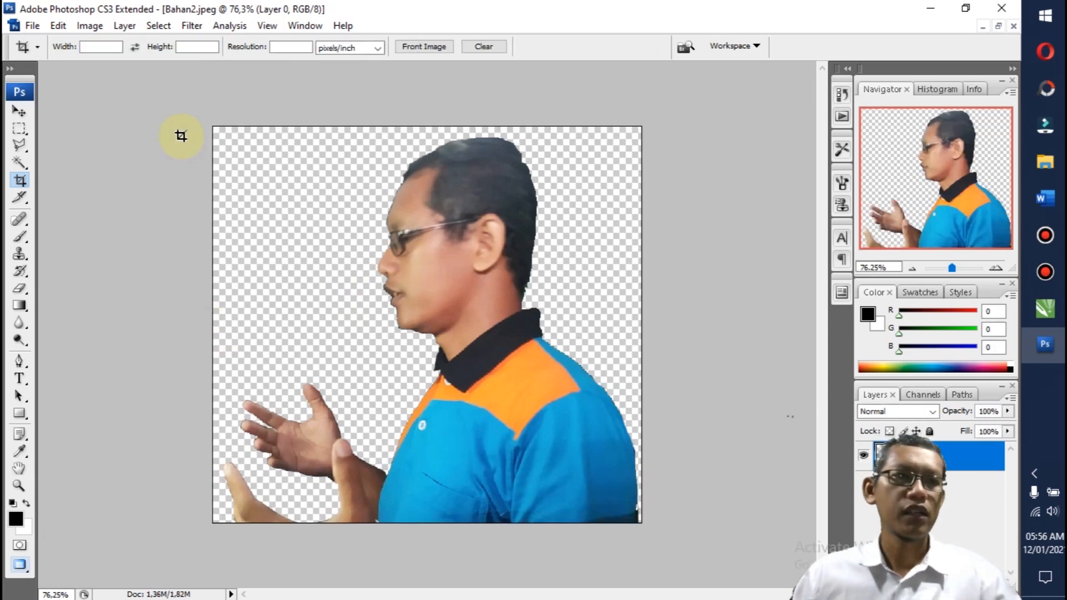
# Step: Export the cropped cut-out for web as a PNG-24 with transparency, named Siap2, in the KD 7 folder
pyautogui.click(33, 26)
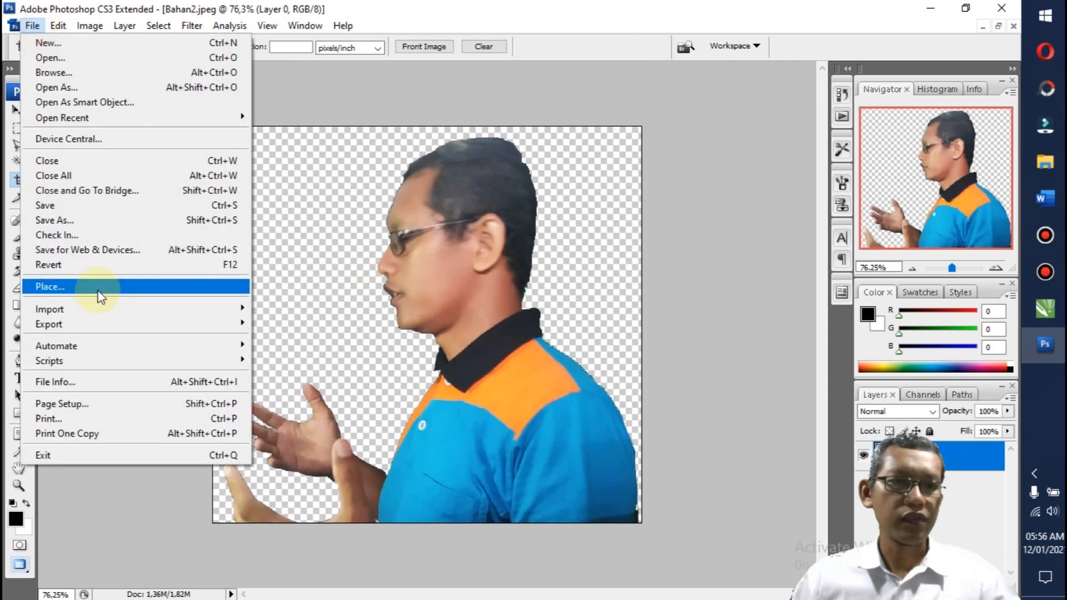
pyautogui.click(95, 248)
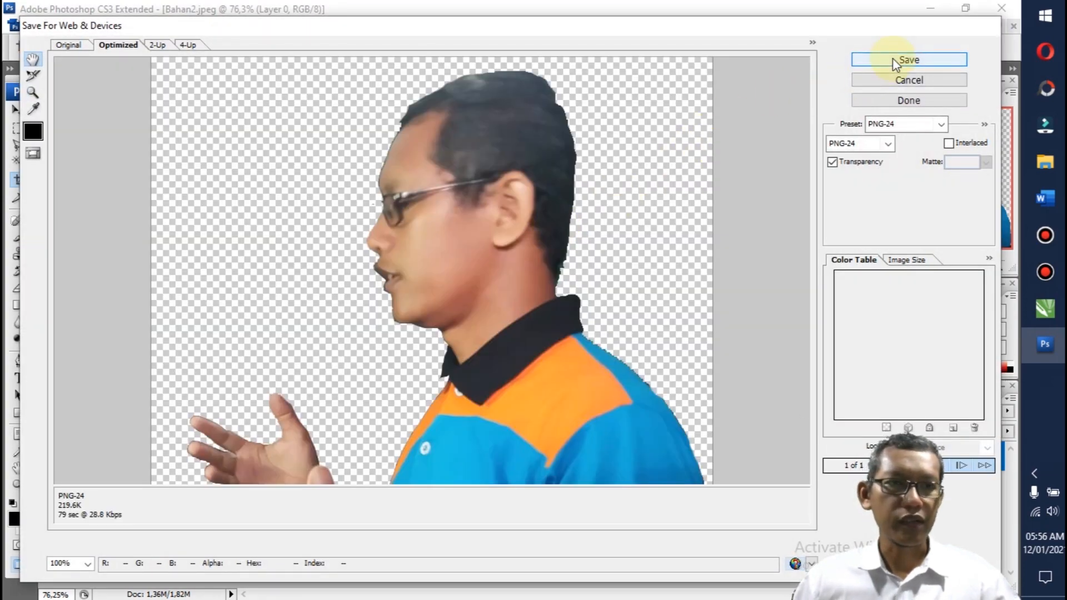
pyautogui.click(893, 60)
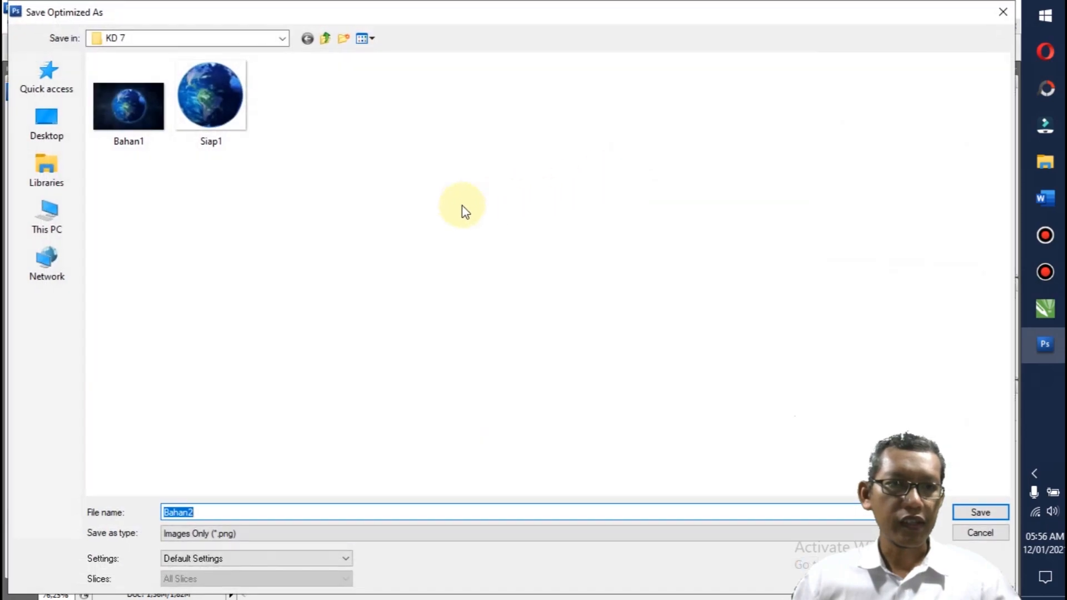
pyautogui.write('Siap2')
pyautogui.press('Return')
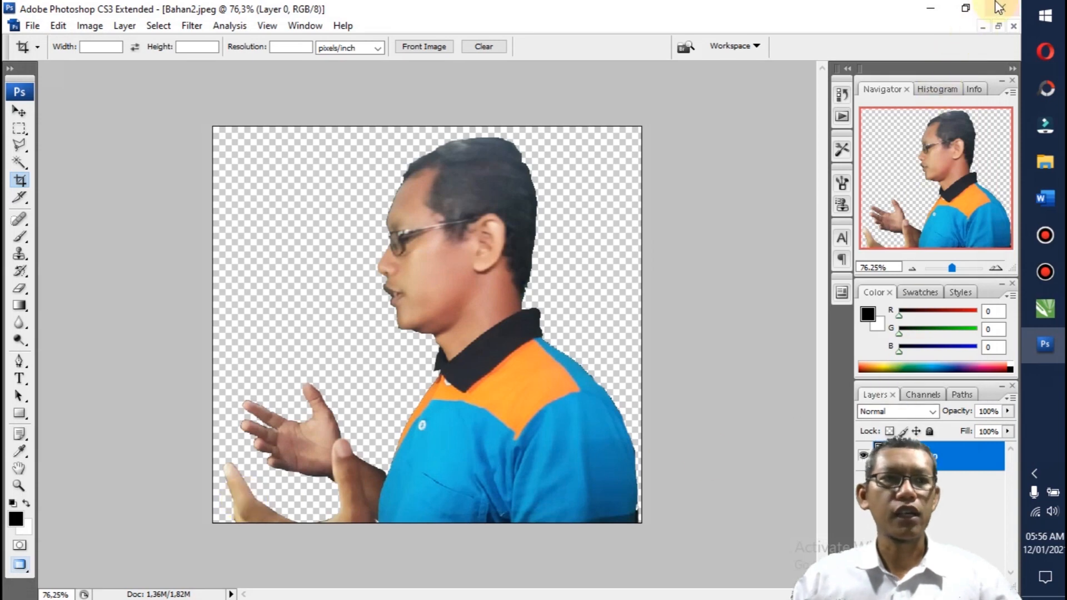
# Step: Exit Photoshop without saving the changes to Bahan2.jpeg
pyautogui.click(1002, 8)
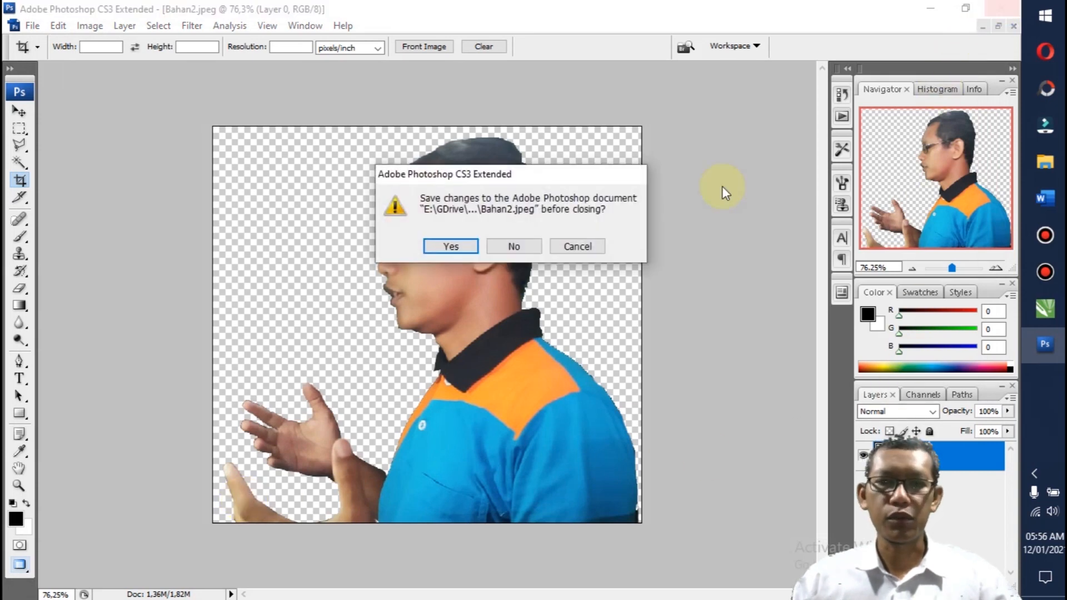
pyautogui.click(514, 246)
pyautogui.click(512, 246)
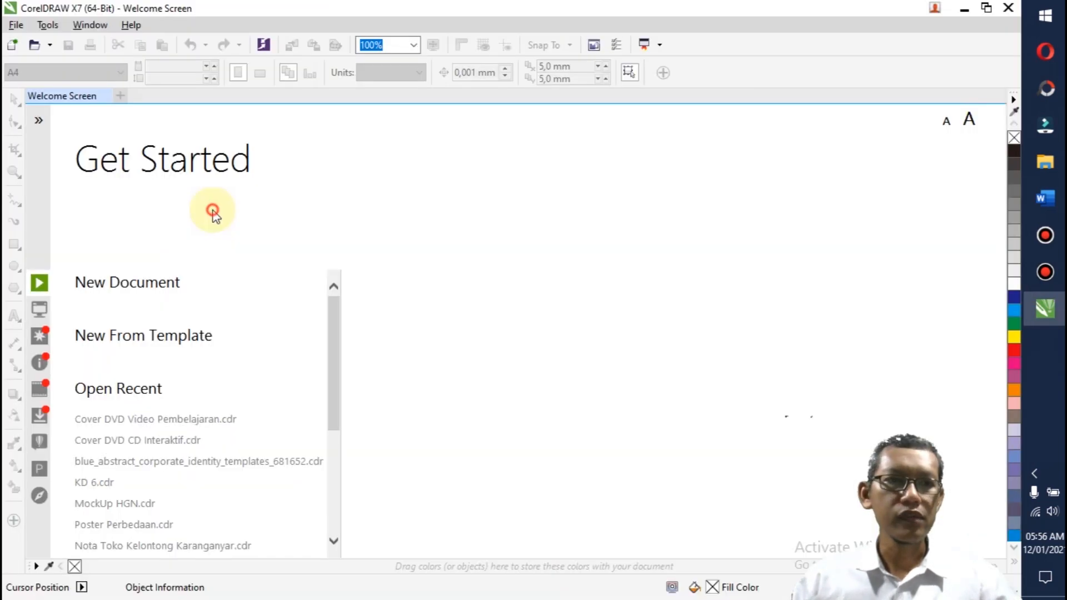
# Step: In CorelDRAW X7, close the welcome screen and create a new A4 portrait document in CMYK at 300 dpi
pyautogui.click(103, 96)
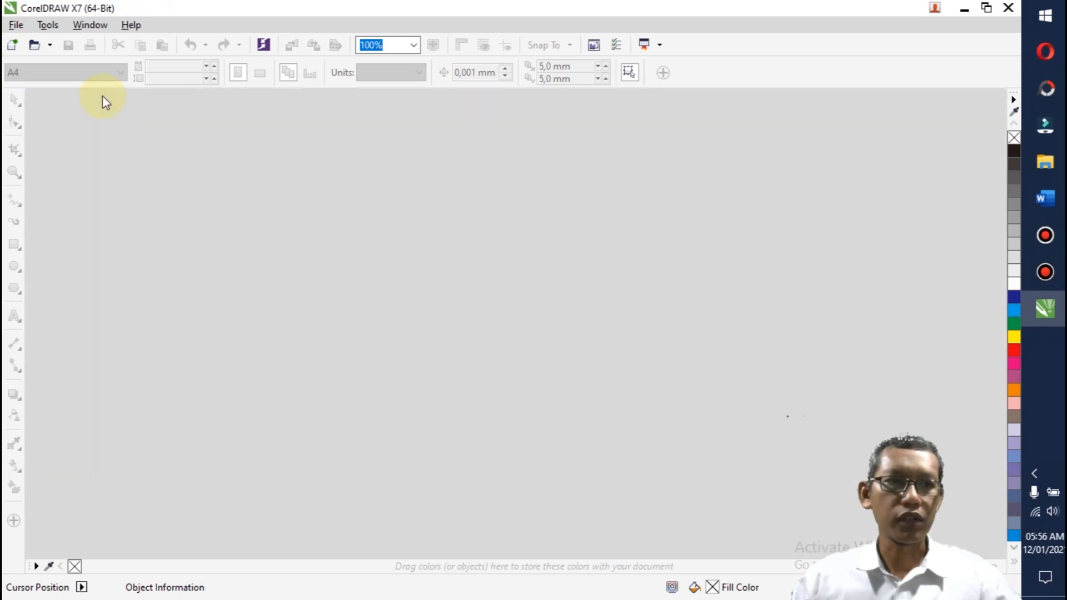
pyautogui.click(11, 45)
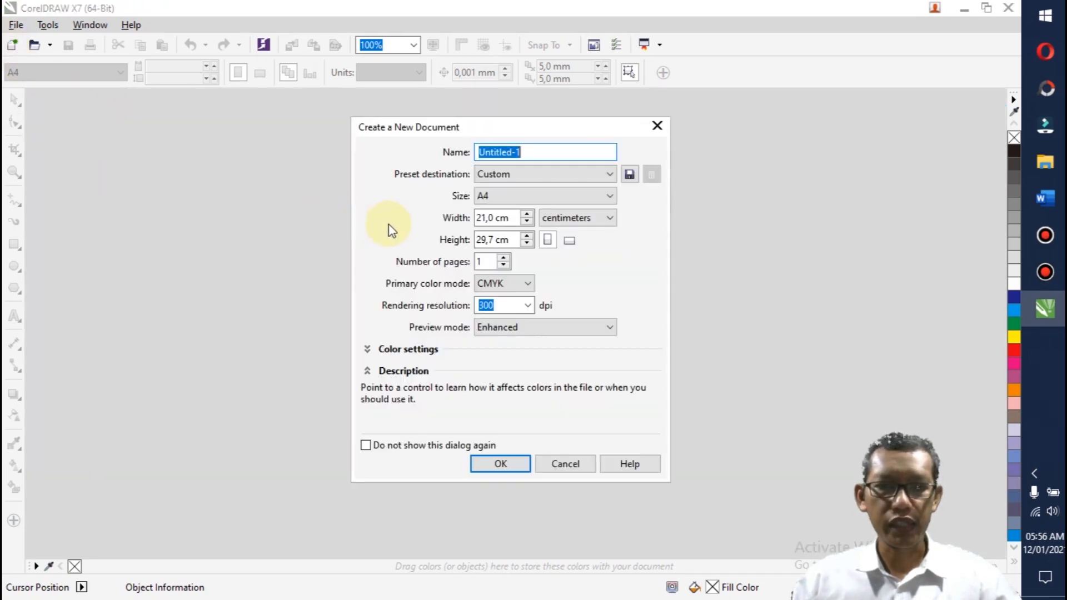
pyautogui.click(474, 464)
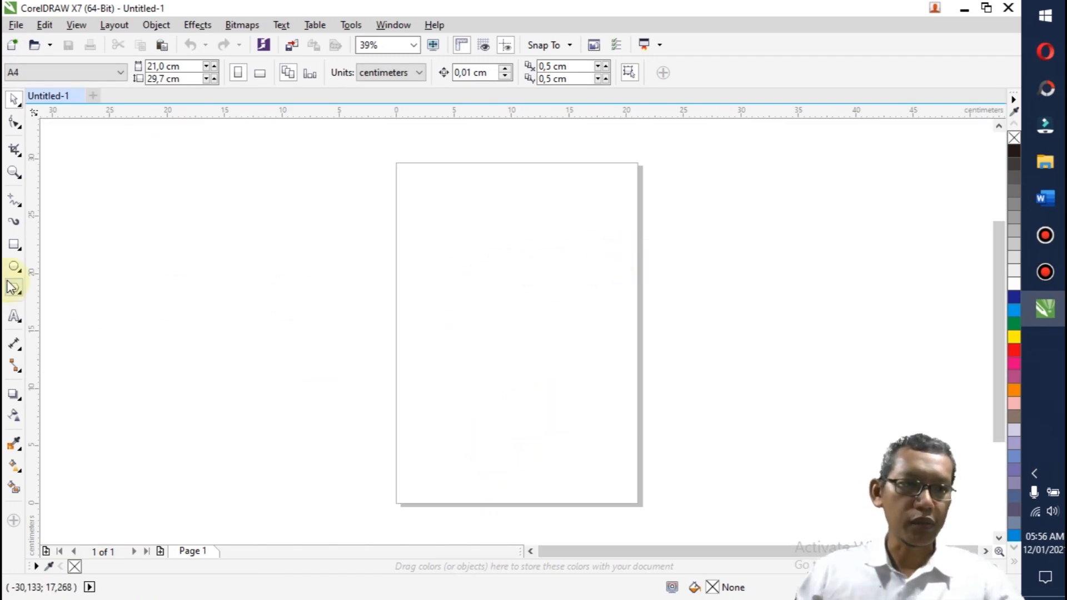
# Step: Add a page-sized rectangle, fill it with cyan (C:100 M:0 Y:0 K:0), and remove its outline
pyautogui.doubleClick(14, 245)
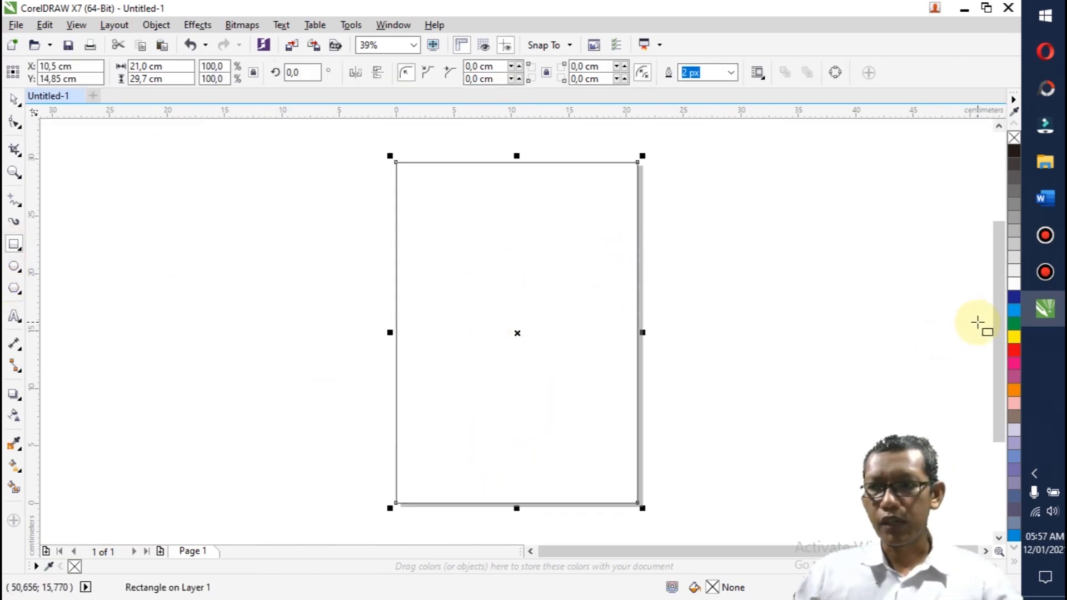
pyautogui.click(1017, 310)
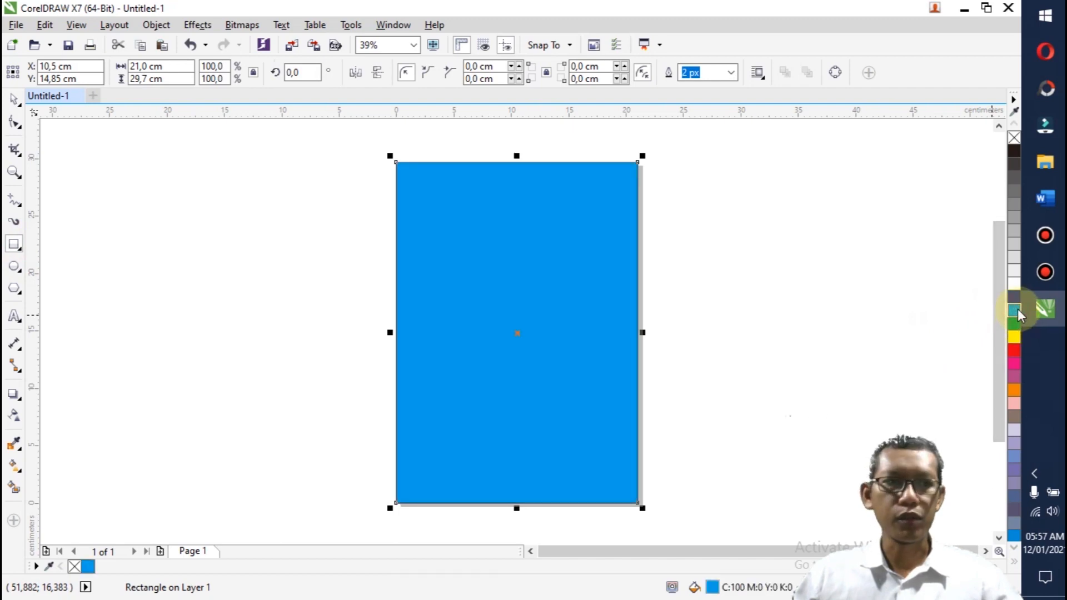
pyautogui.rightClick(1013, 137)
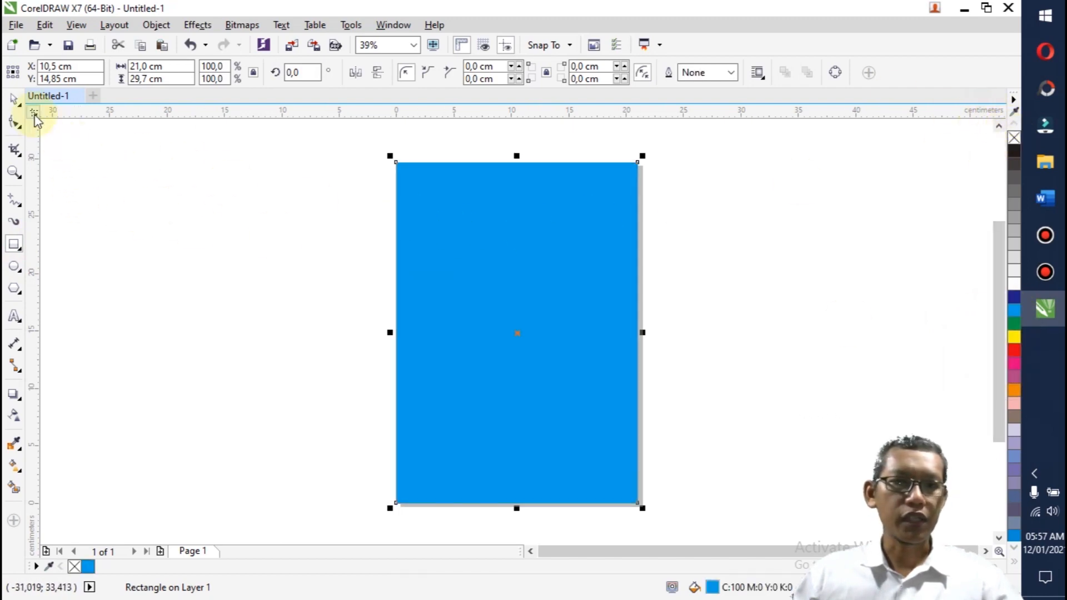
# Step: Lock the page-sized blue background rectangle
pyautogui.rightClick(509, 210)
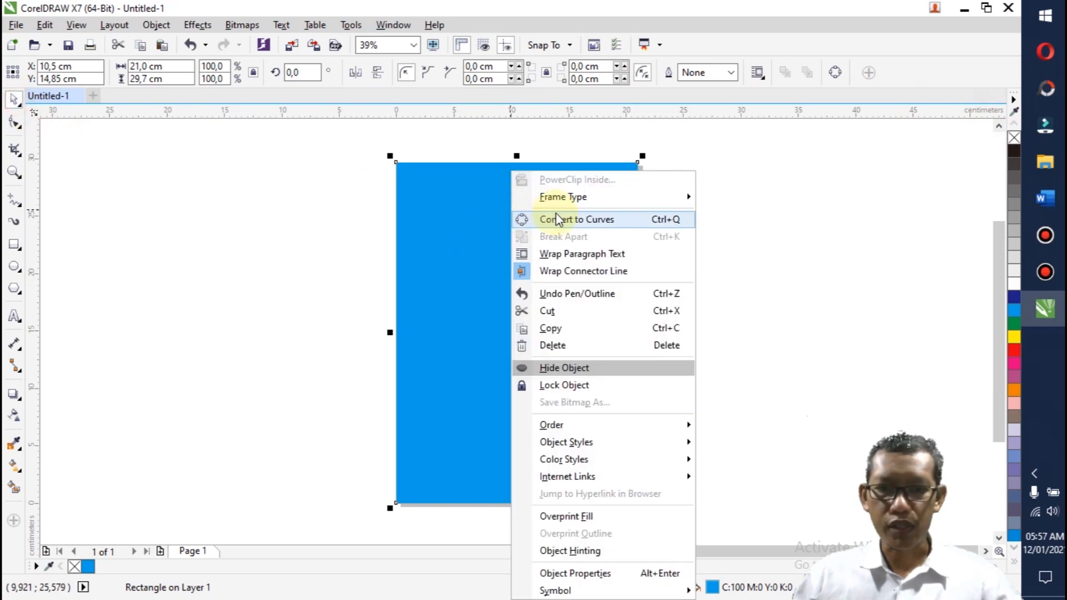
pyautogui.click(551, 384)
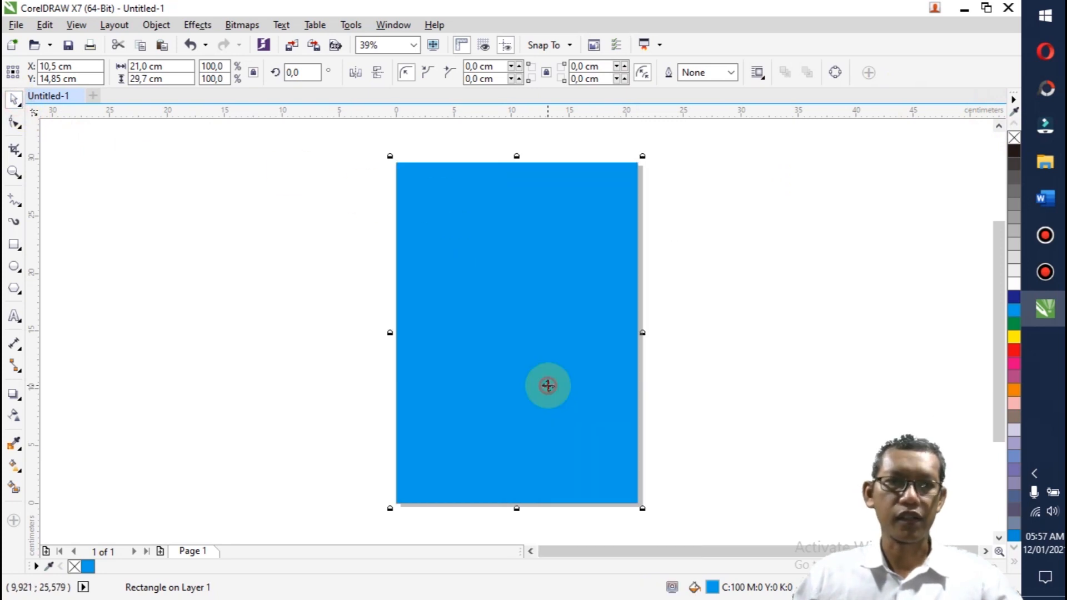
pyautogui.click(299, 268)
# Step: Import Siap1 and Siap2 together from the GDrive > Tahun 2021 > DGP > KD 7 folder on DATA2 (E:)
pyautogui.click(292, 48)
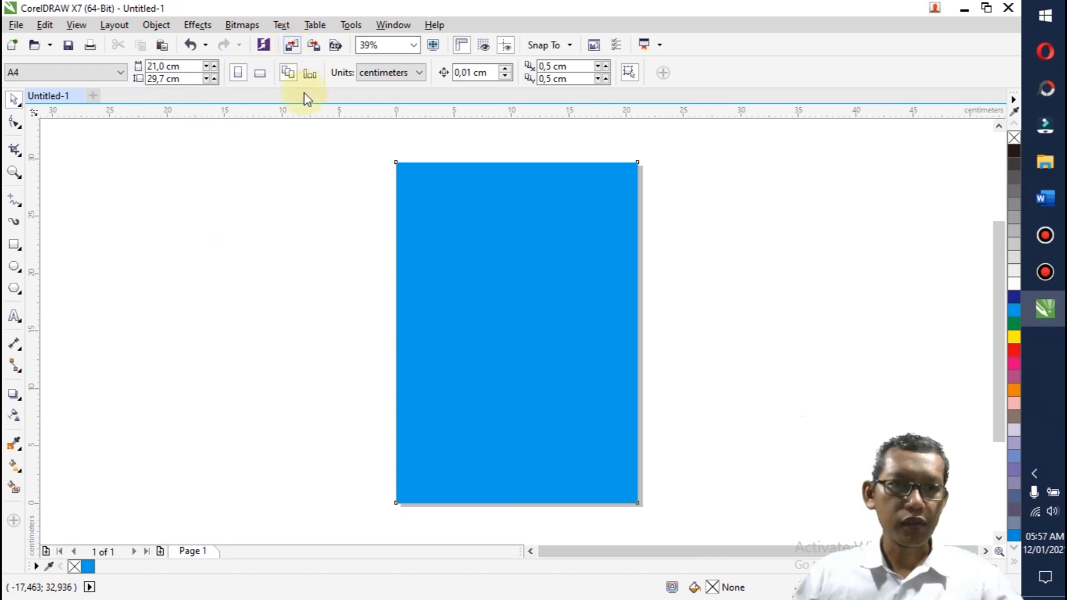
pyautogui.click(322, 327)
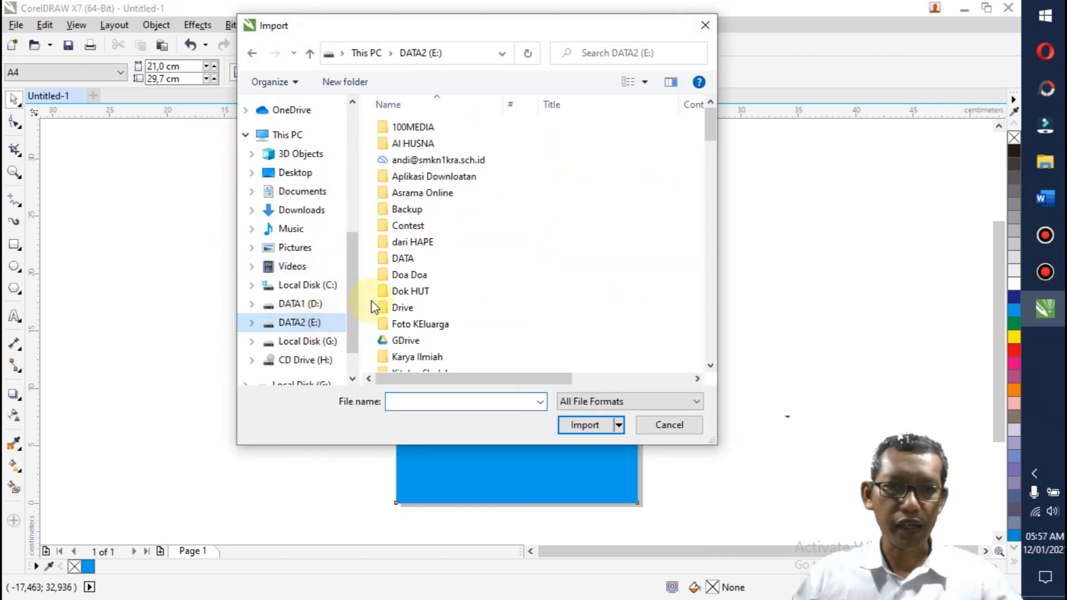
pyautogui.doubleClick(400, 340)
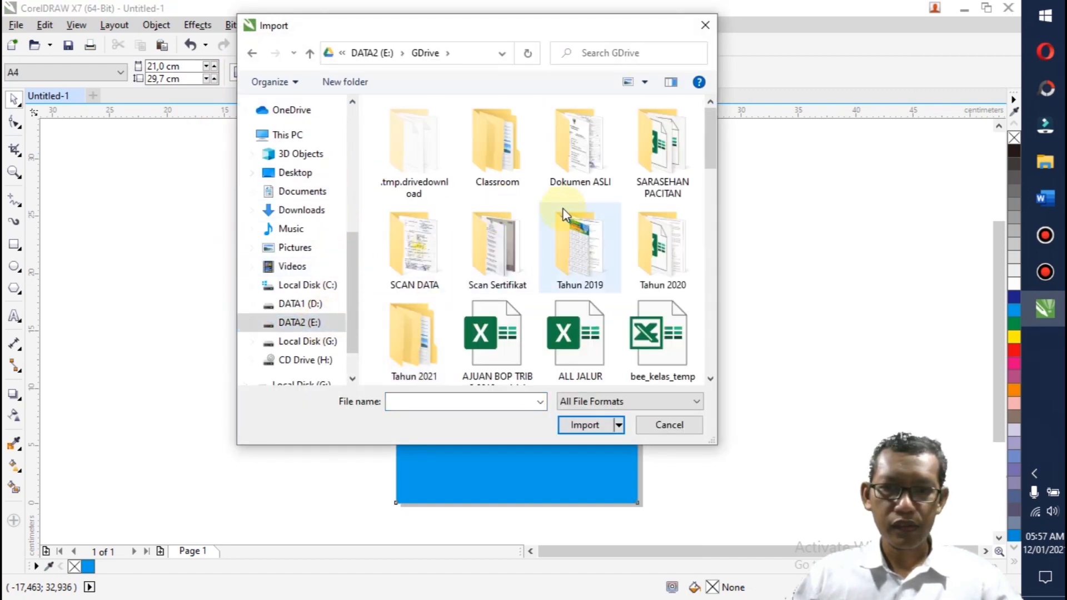
pyautogui.doubleClick(428, 348)
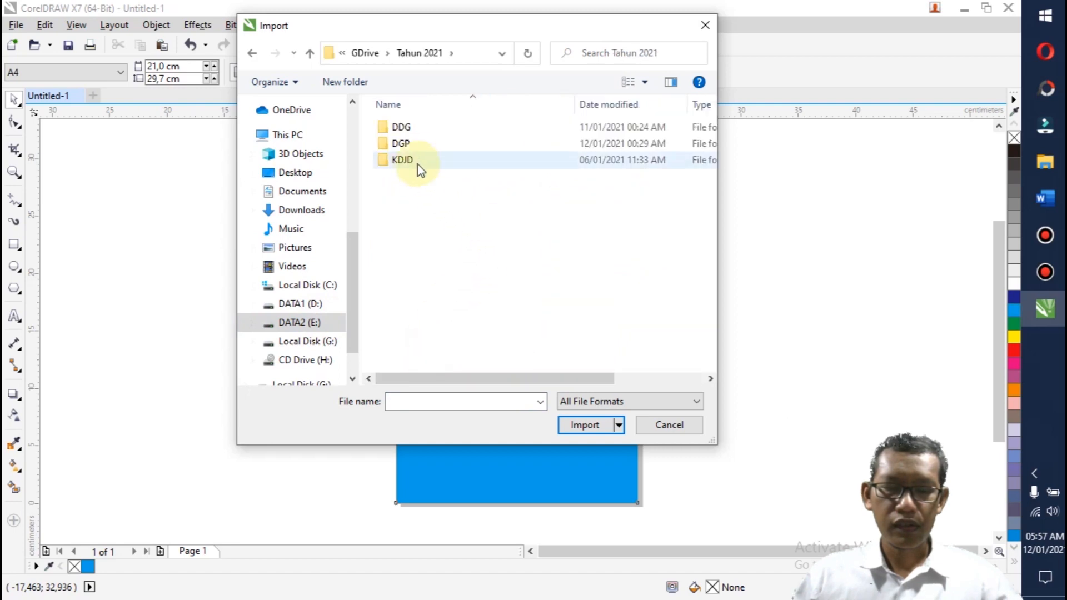
pyautogui.doubleClick(408, 143)
pyautogui.doubleClick(410, 143)
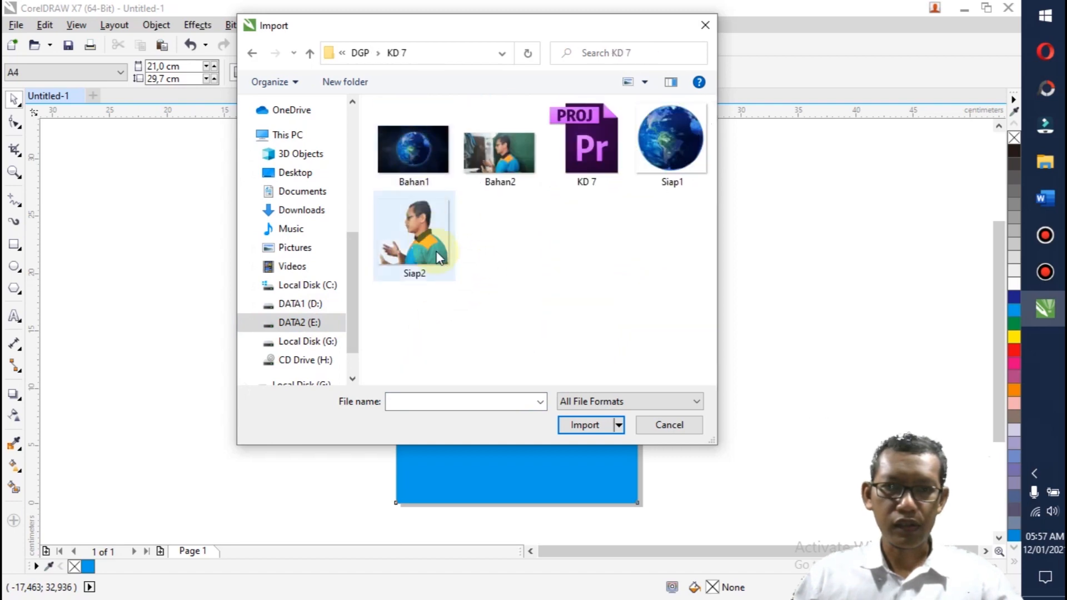
pyautogui.click(671, 142)
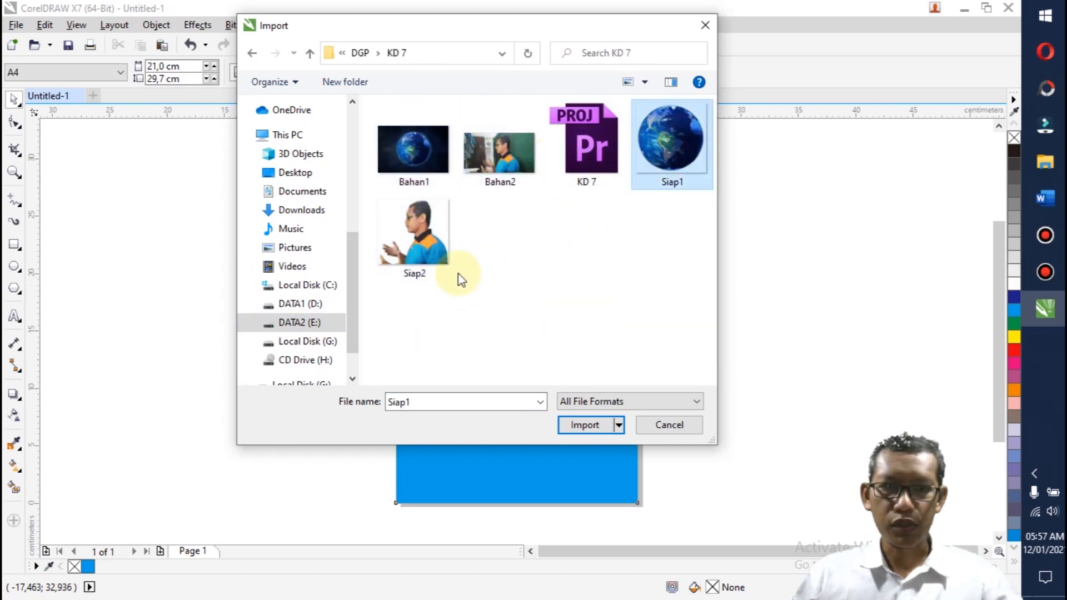
pyautogui.keyDown('ctrl'); pyautogui.click(444, 270); pyautogui.keyUp('ctrl')
pyautogui.click(555, 417)
# Step: Place the globe image beside the page and the man's cut-out, about 13.8 cm wide, in the page's lower-right corner
pyautogui.moveTo(293, 250); pyautogui.dragTo(415, 374)
pyautogui.moveTo(587, 265); pyautogui.dragTo(756, 421)
pyautogui.moveTo(671, 346); pyautogui.dragTo(592, 421)
pyautogui.moveTo(568, 433); pyautogui.dragTo(556, 431)
pyautogui.click(685, 378)
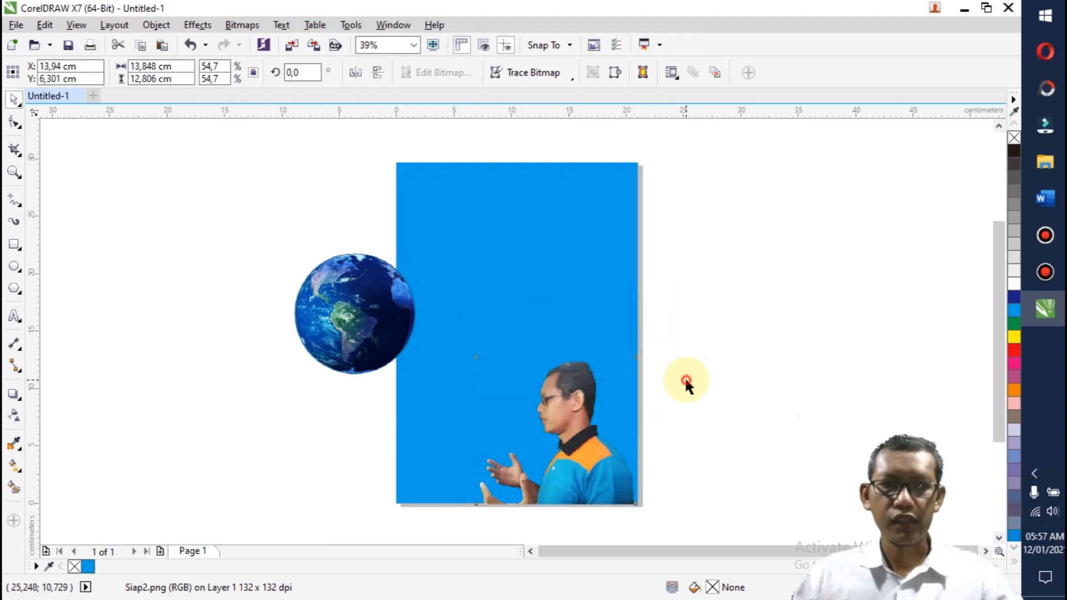
# Step: Scale the globe to about 9.2 cm wide and position it on the page in front of the man's face, above his hands
pyautogui.click(355, 345)
pyautogui.moveTo(356, 328); pyautogui.dragTo(461, 370)
pyautogui.moveTo(535, 301); pyautogui.dragTo(510, 326)
pyautogui.moveTo(457, 379); pyautogui.dragTo(456, 423)
pyautogui.click(483, 393)
pyautogui.click(449, 383)
pyautogui.rightClick(455, 423)
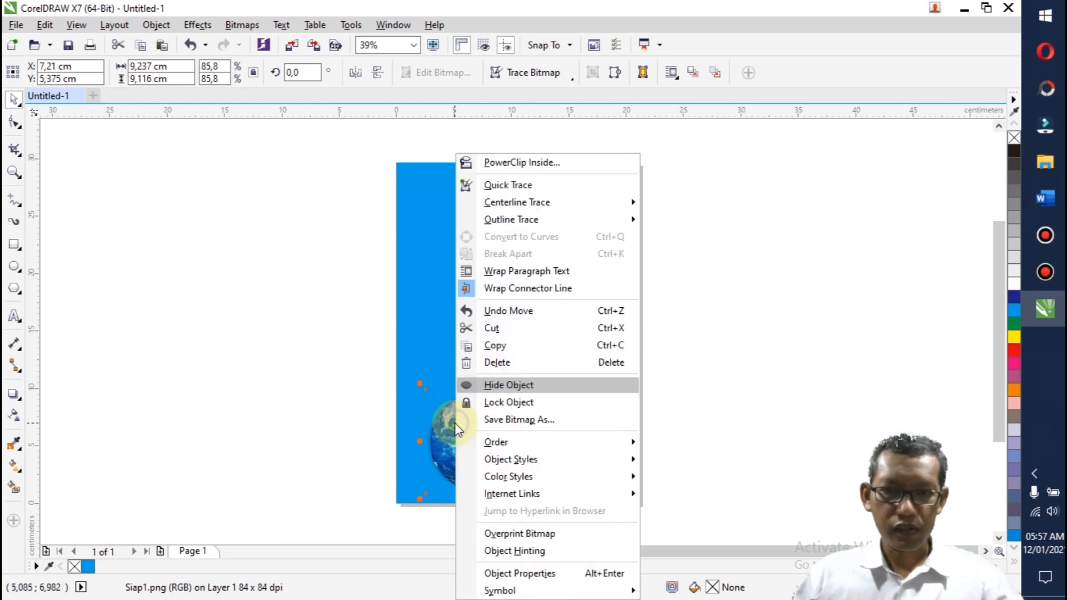
pyautogui.click(436, 323)
pyautogui.moveTo(479, 431); pyautogui.dragTo(465, 399)
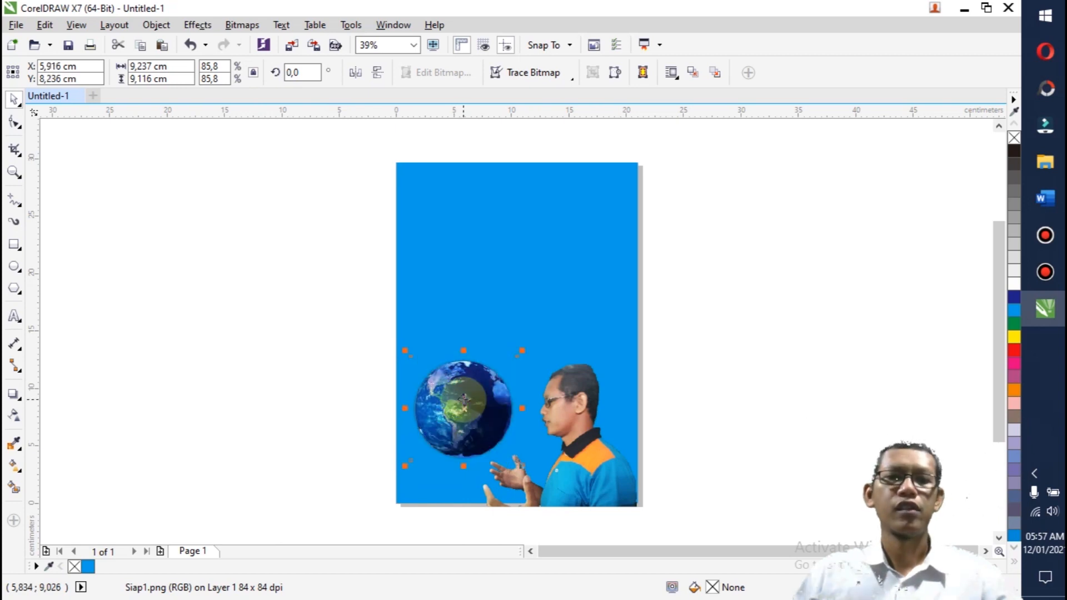
pyautogui.click(315, 364)
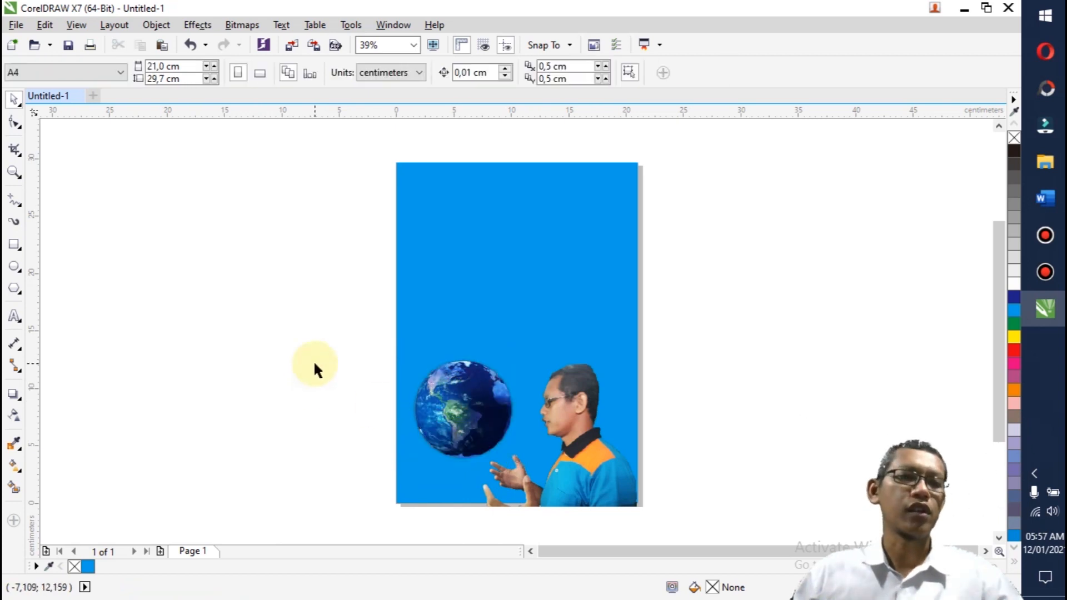
# Step: Add the artistic text "SAVE EARTH" beside the page and set its font to Cooper Std Black
pyautogui.click(14, 318)
pyautogui.click(320, 325)
pyautogui.write('SAVE EARTH')
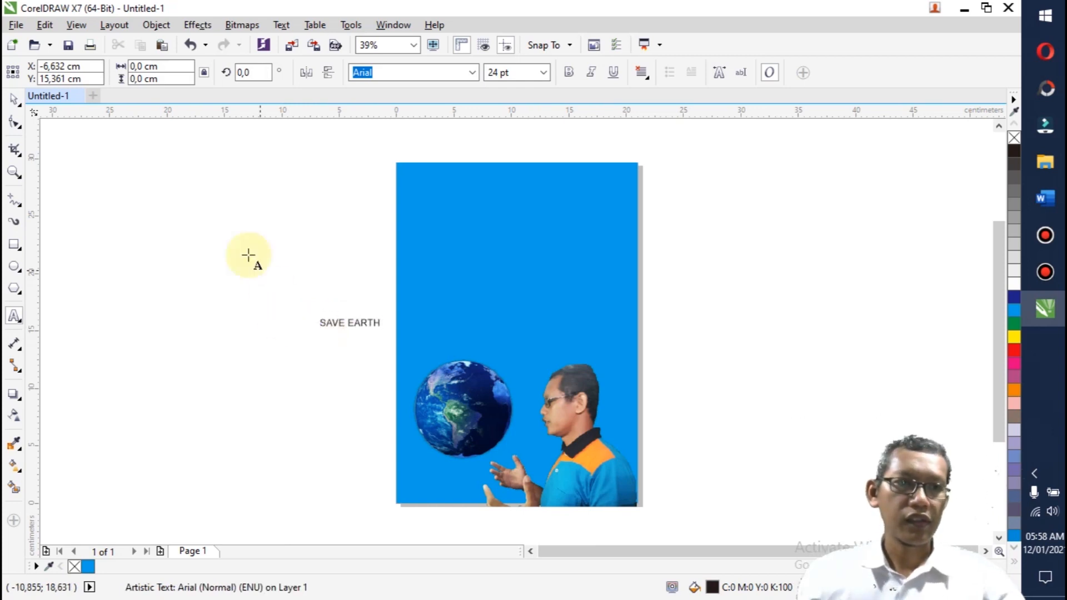
pyautogui.click(13, 100)
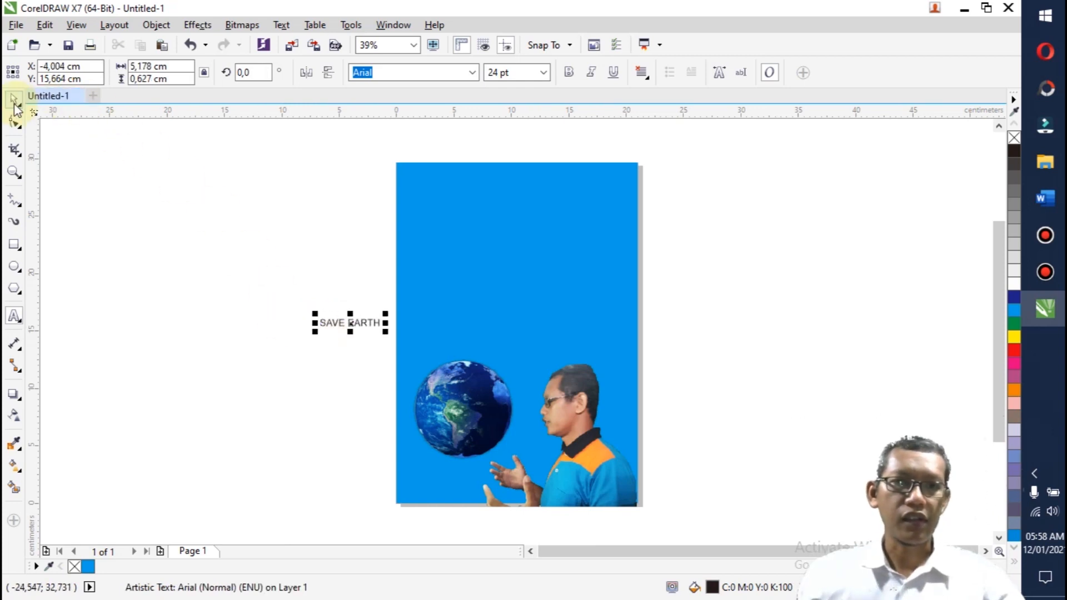
pyautogui.click(470, 73)
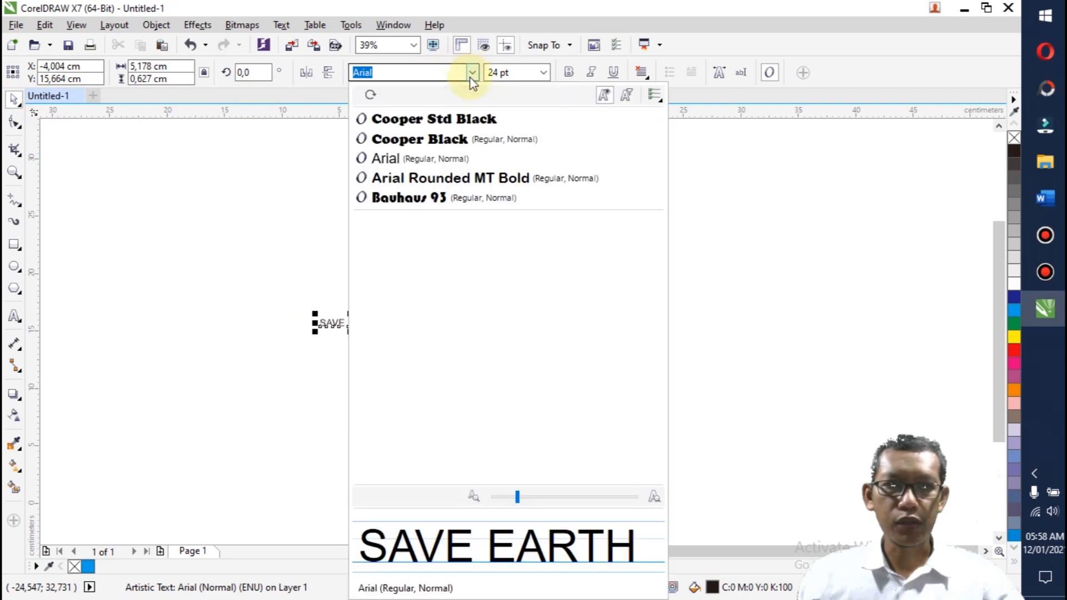
pyautogui.click(460, 118)
# Step: Scale the SAVE EARTH text to about 60 pt and centre it horizontally near the page's top edge
pyautogui.click(396, 314)
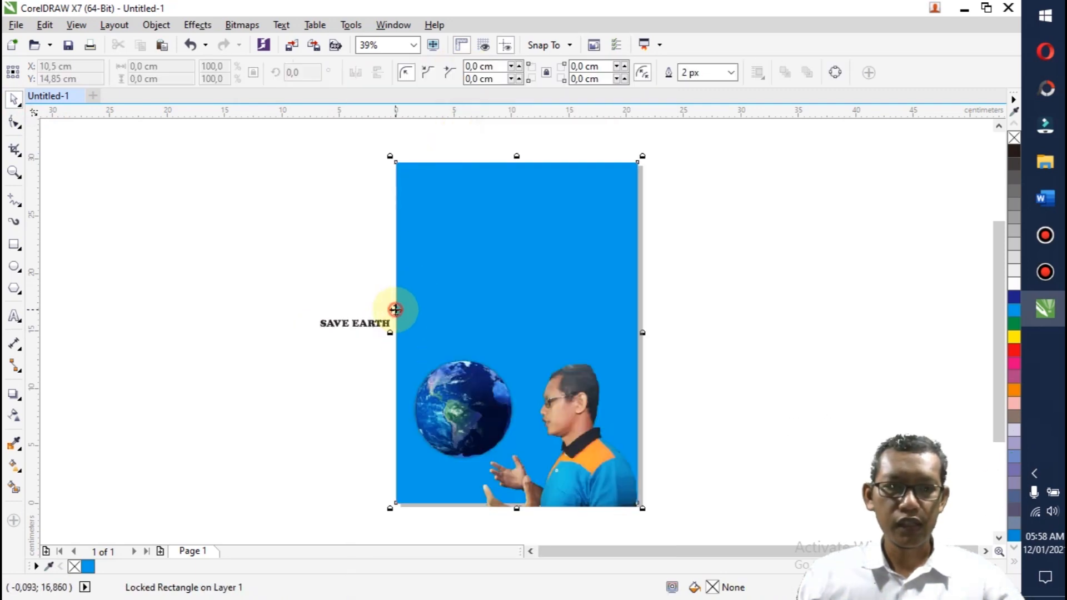
pyautogui.click(389, 323)
pyautogui.moveTo(396, 314); pyautogui.dragTo(528, 232)
pyautogui.moveTo(446, 319); pyautogui.dragTo(529, 280)
pyautogui.press('p')
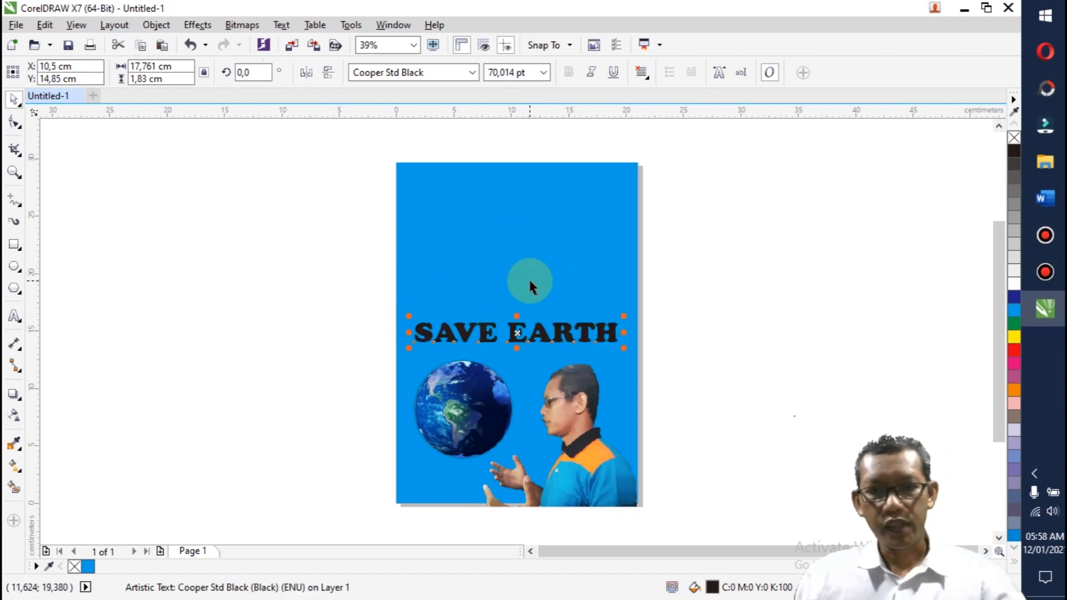
pyautogui.moveTo(624, 348)
pyautogui.mouseDown()
pyautogui.moveTo(607, 333)
pyautogui.moveTo(621, 346)
pyautogui.mouseUp()
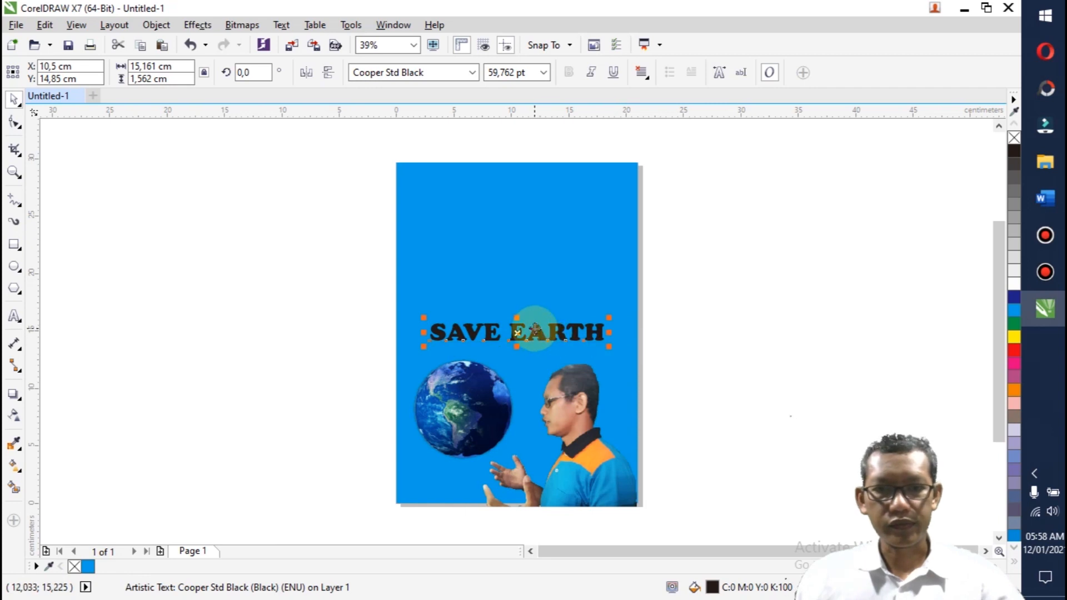
pyautogui.moveTo(516, 331); pyautogui.dragTo(522, 203)
pyautogui.click(739, 253)
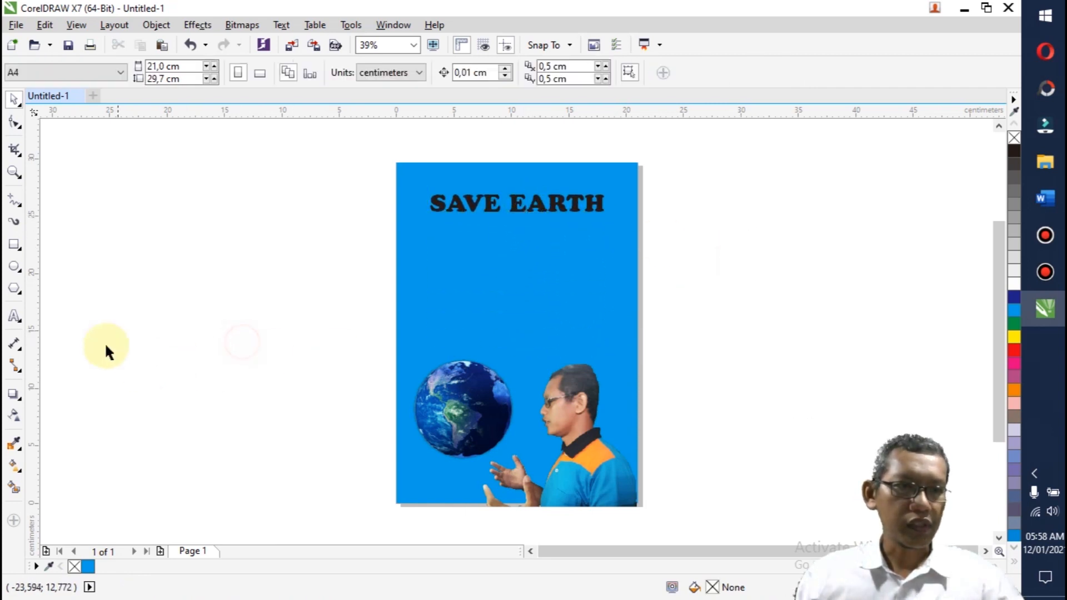
# Step: Draw a page-wide rectangle about 3.3 cm high over the SAVE EARTH text and fill it with yellow
pyautogui.click(15, 246)
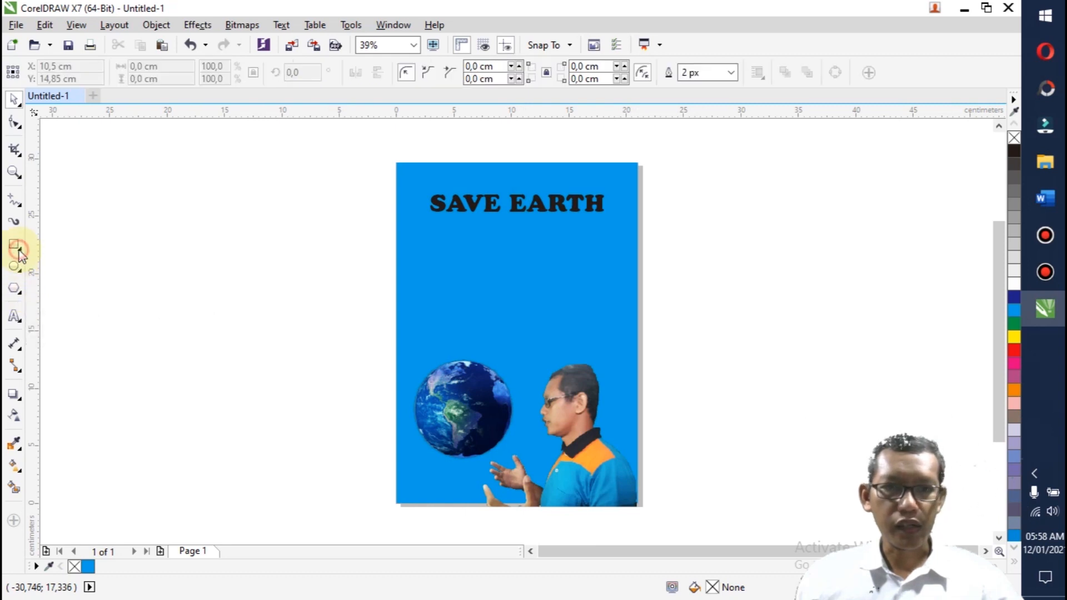
pyautogui.moveTo(396, 186); pyautogui.dragTo(639, 224)
pyautogui.click(15, 99)
pyautogui.click(1014, 337)
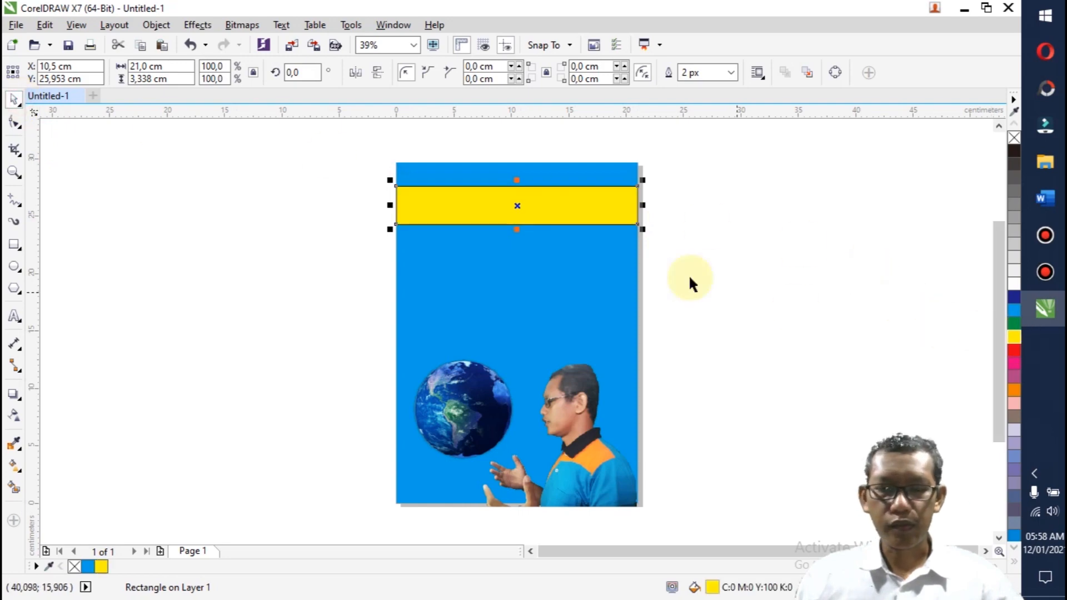
# Step: Move the yellow band down below the title and order the SAVE EARTH text in front of the band
pyautogui.moveTo(565, 207); pyautogui.dragTo(565, 236)
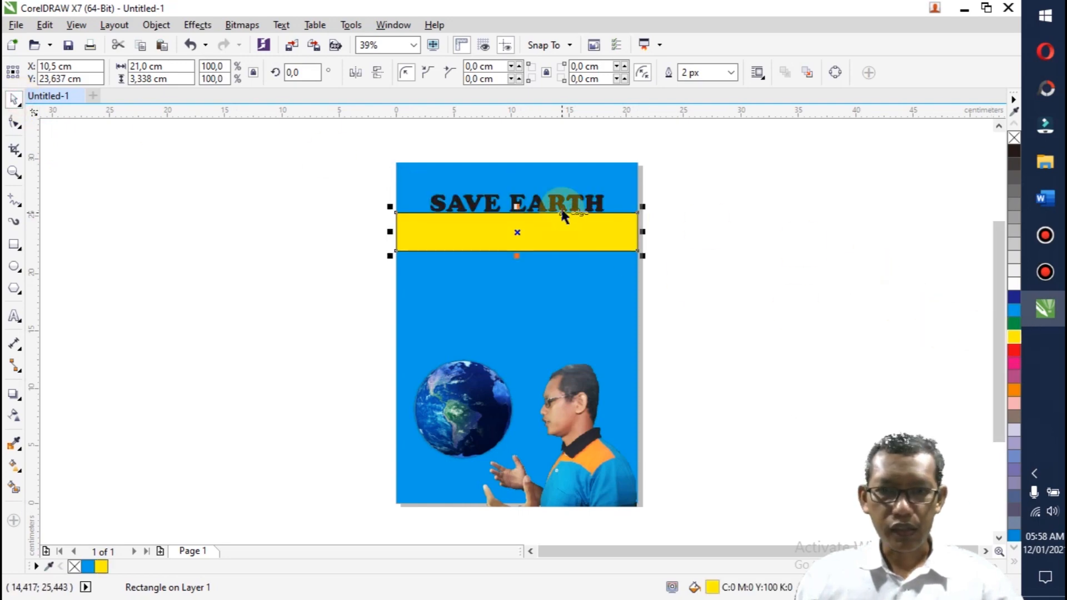
pyautogui.click(563, 207)
pyautogui.rightClick(561, 208)
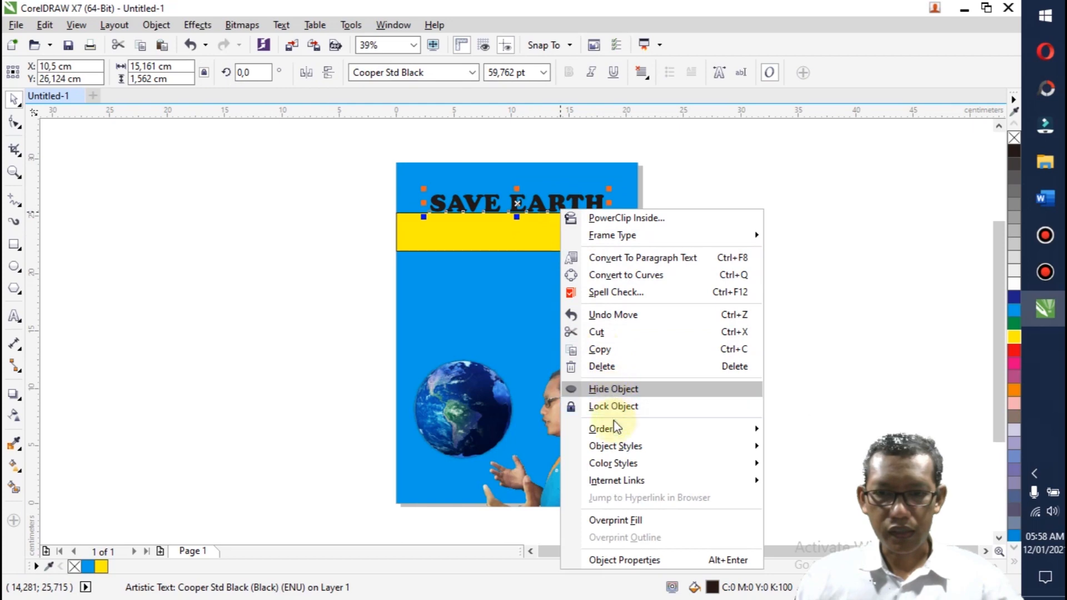
pyautogui.moveTo(611, 429)
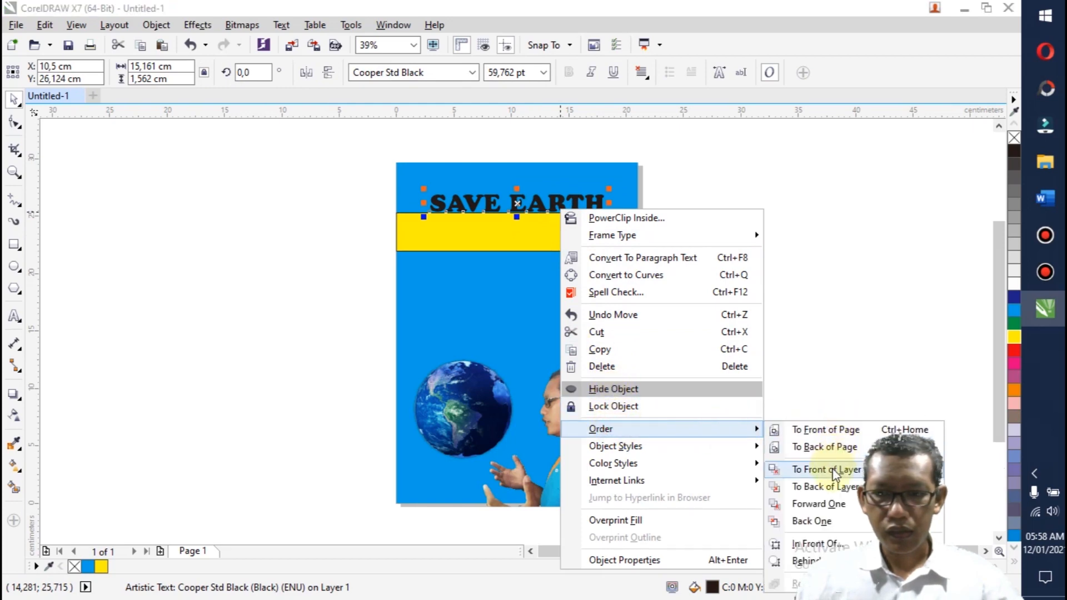
pyautogui.click(816, 544)
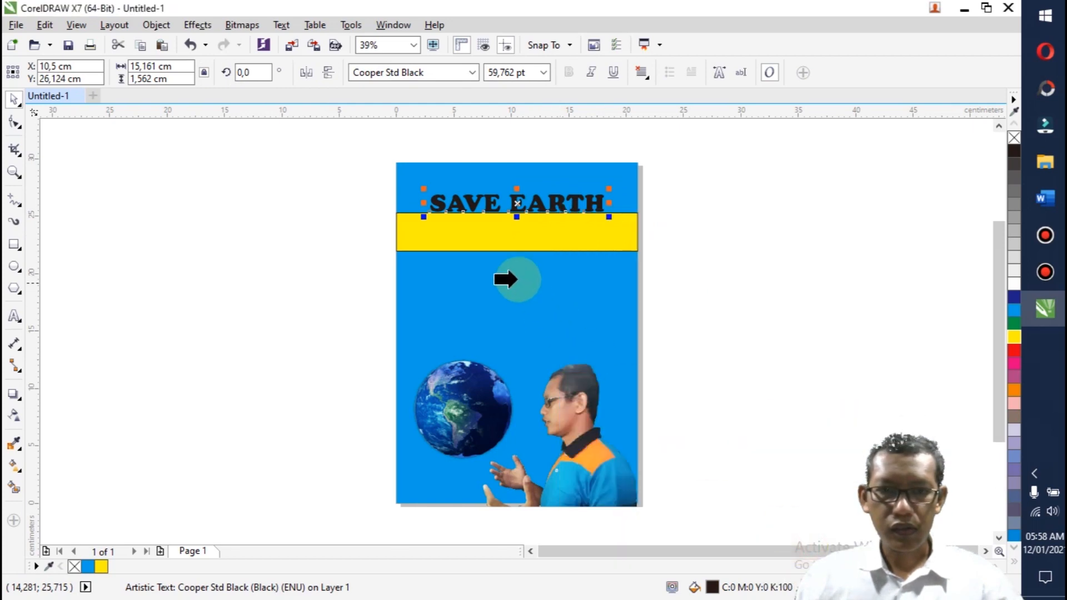
pyautogui.click(499, 236)
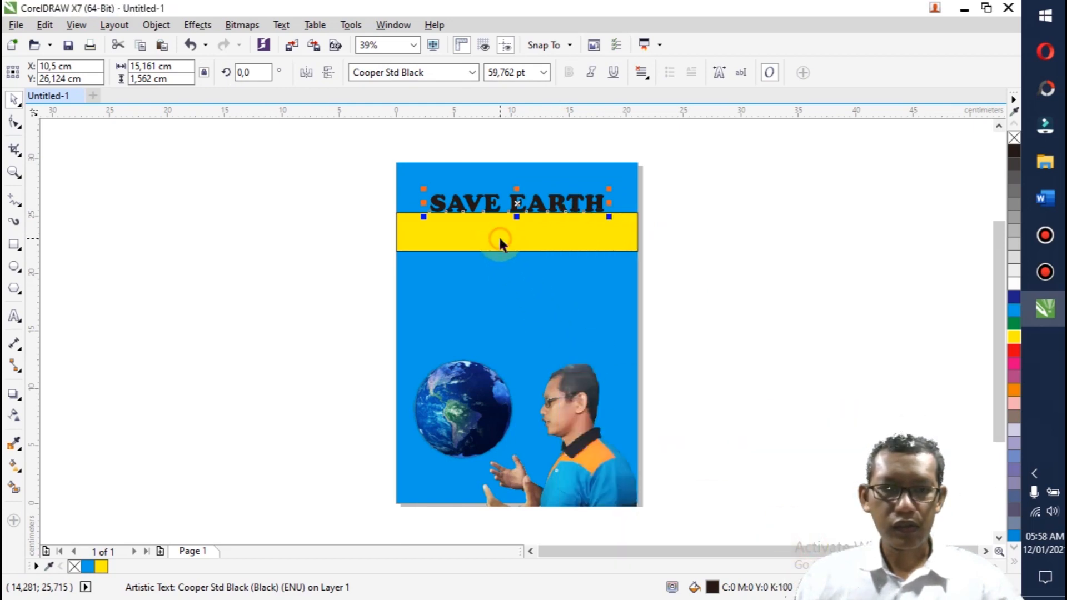
# Step: Centre the SAVE EARTH text vertically on the yellow band and remove the band's outline
pyautogui.keyDown('shift'); pyautogui.click(443, 229); pyautogui.keyUp('shift')
pyautogui.press('e')
pyautogui.click(257, 210)
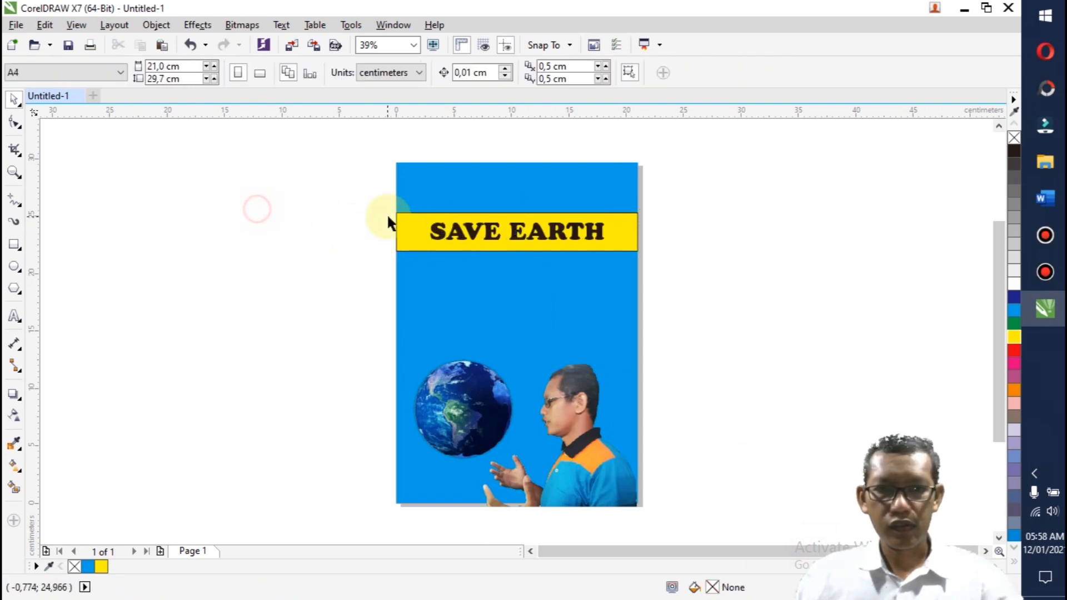
pyautogui.click(426, 222)
pyautogui.rightClick(1016, 138)
pyautogui.moveTo(295, 214); pyautogui.dragTo(711, 281)
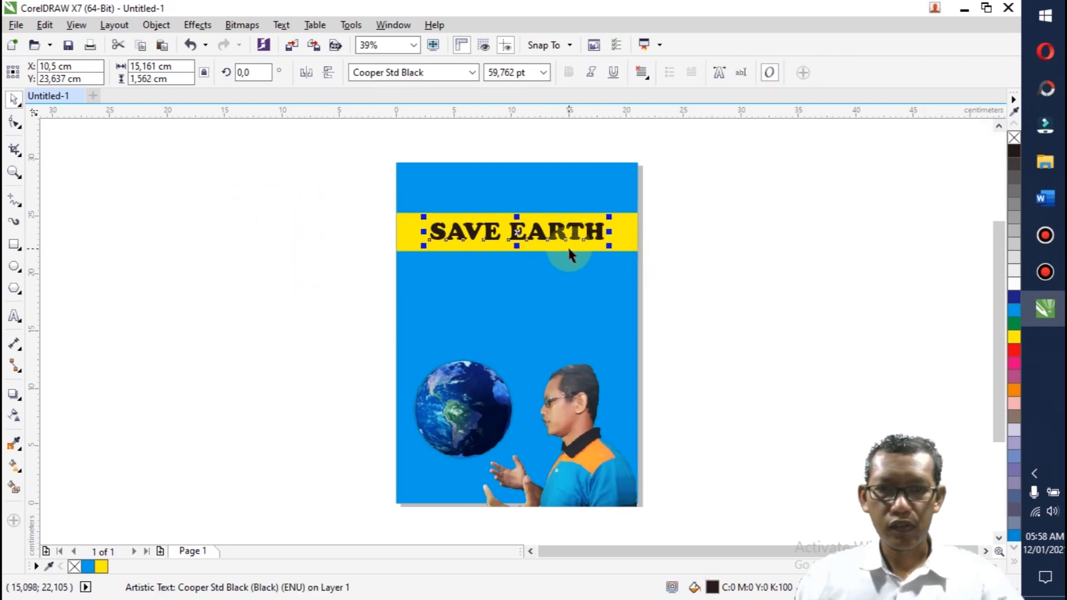
pyautogui.moveTo(515, 233); pyautogui.dragTo(517, 216)
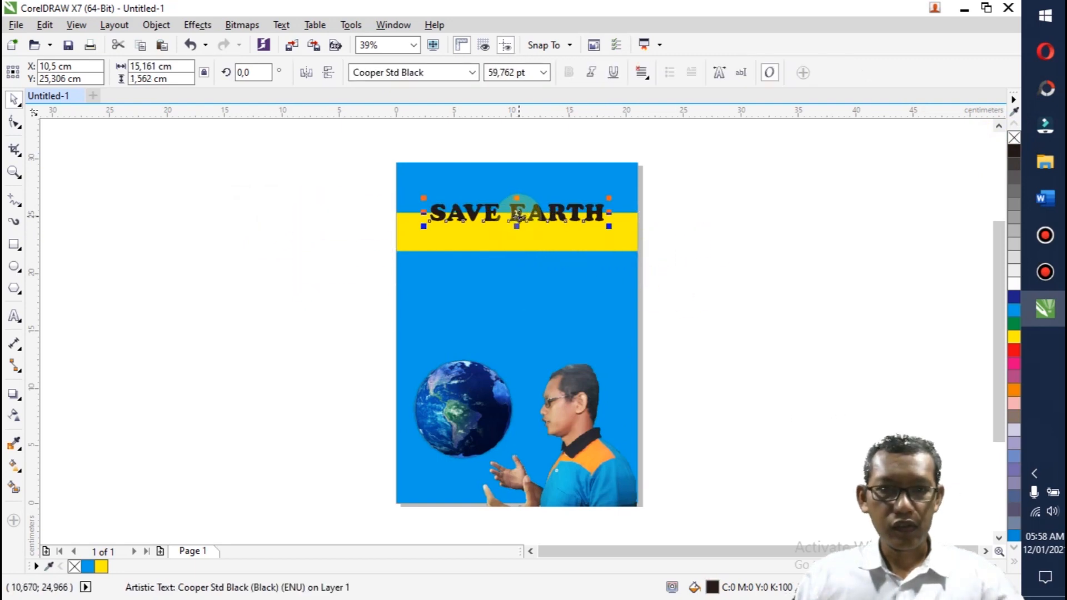
pyautogui.hotkey('ctrl', 'z')
# Step: Move the SAVE EARTH text and its yellow band together up to just below the page's top edge
pyautogui.moveTo(332, 178); pyautogui.dragTo(682, 272)
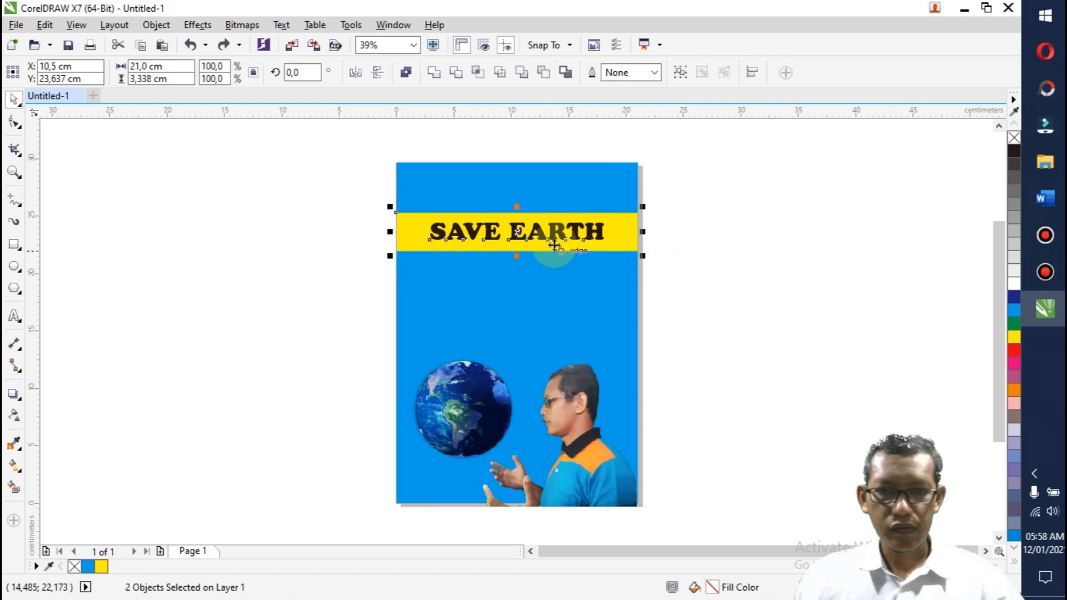
pyautogui.moveTo(531, 240); pyautogui.dragTo(520, 201)
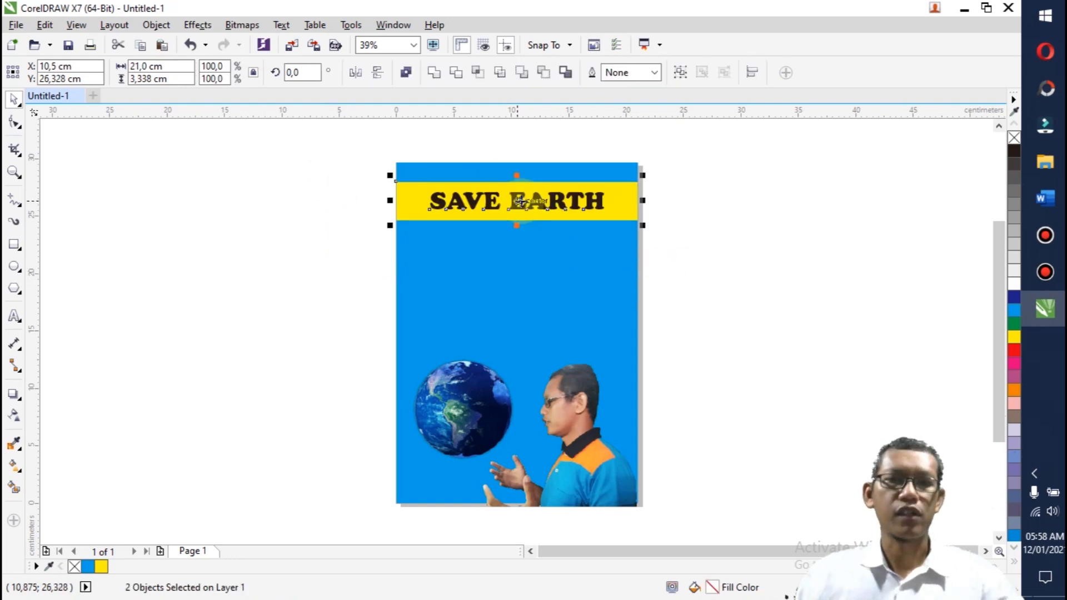
pyautogui.click(352, 291)
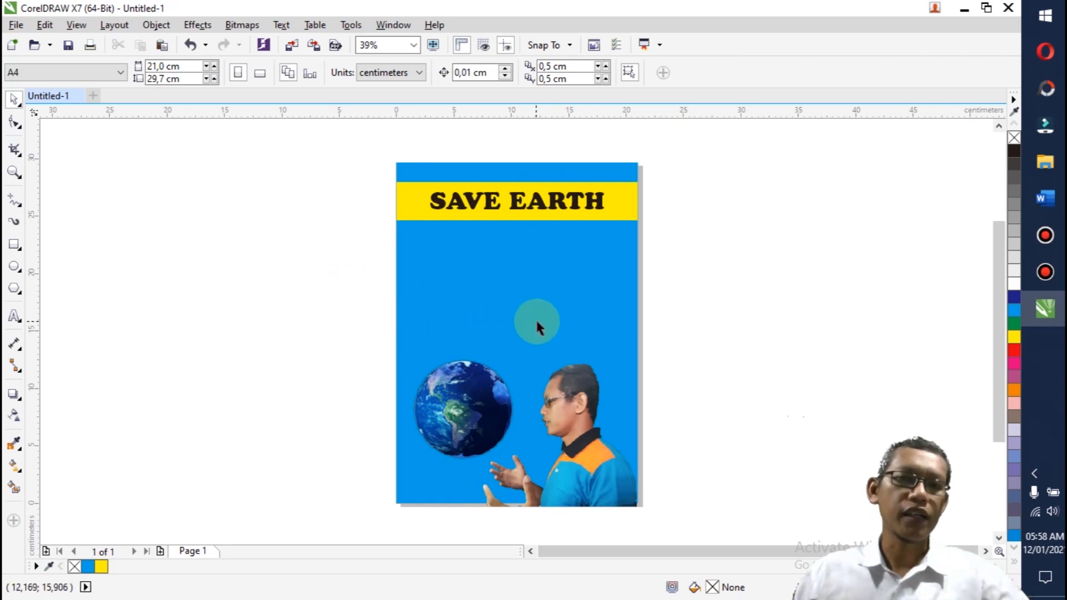
# Step: Add four lines of text above the globe: "Selamatkan Bumi Kita", "Hijaukan Bumi Kita", "Jangan kotori Bumi Kita", "Mari kita Jaga Bumi Kita"
pyautogui.click(13, 318)
pyautogui.click(458, 290)
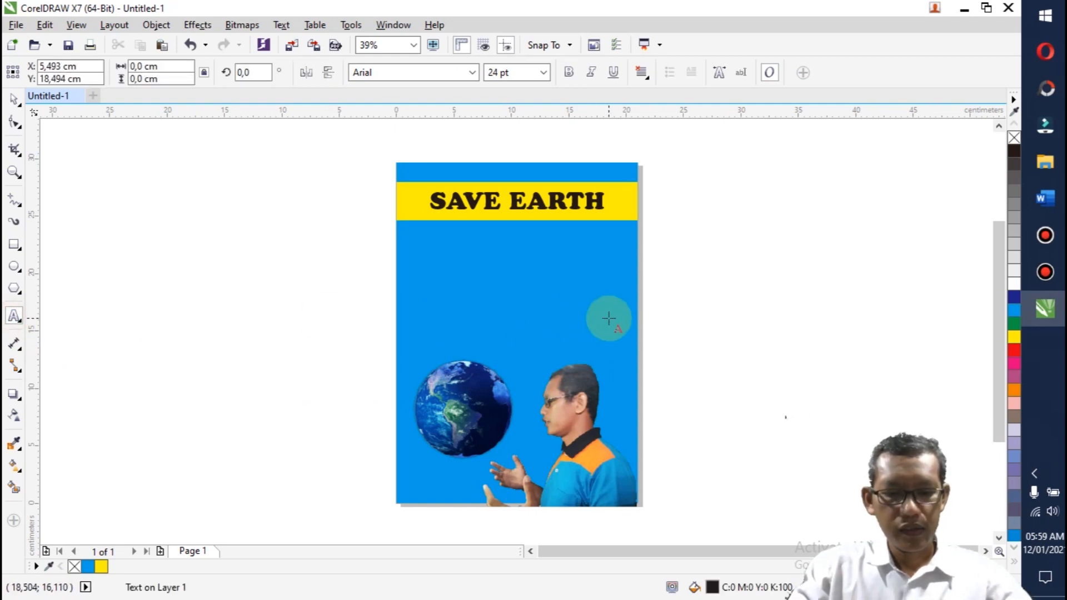
pyautogui.write('Selamatkan Bumi Kita')
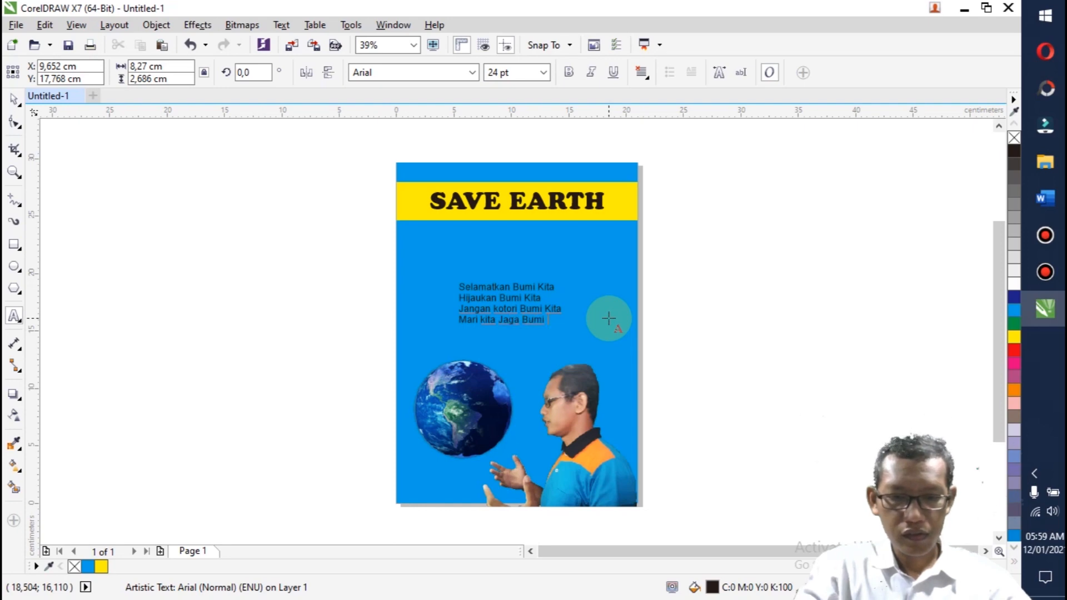
pyautogui.click(511, 309)
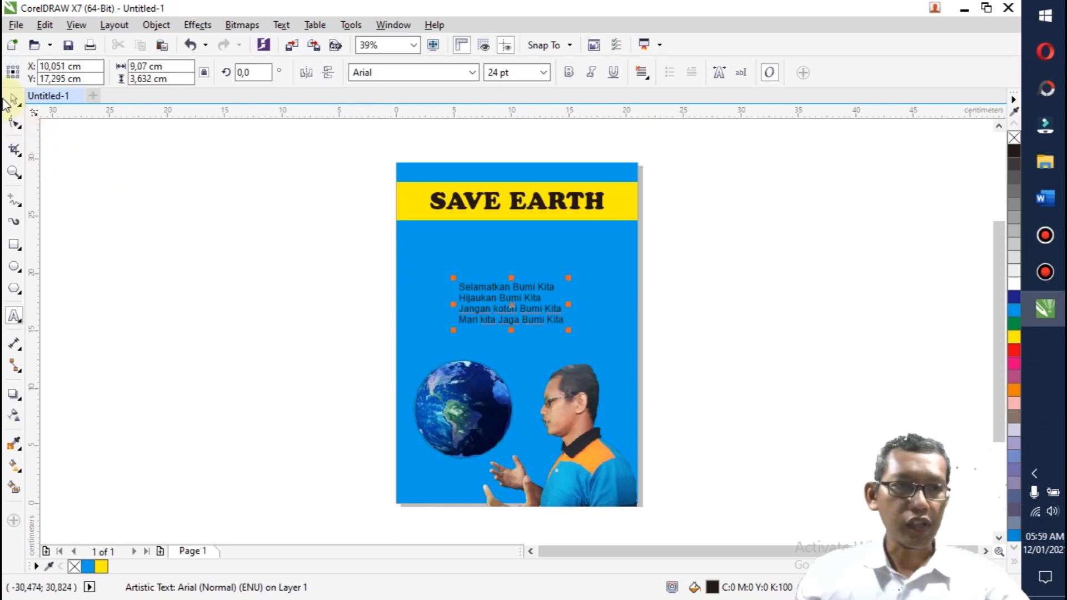
# Step: Enlarge the four-line slogan text to about 42 pt and place it between the yellow title band and the globe
pyautogui.moveTo(568, 330); pyautogui.dragTo(598, 355)
pyautogui.moveTo(537, 317); pyautogui.dragTo(503, 275)
pyautogui.moveTo(593, 312); pyautogui.dragTo(619, 353)
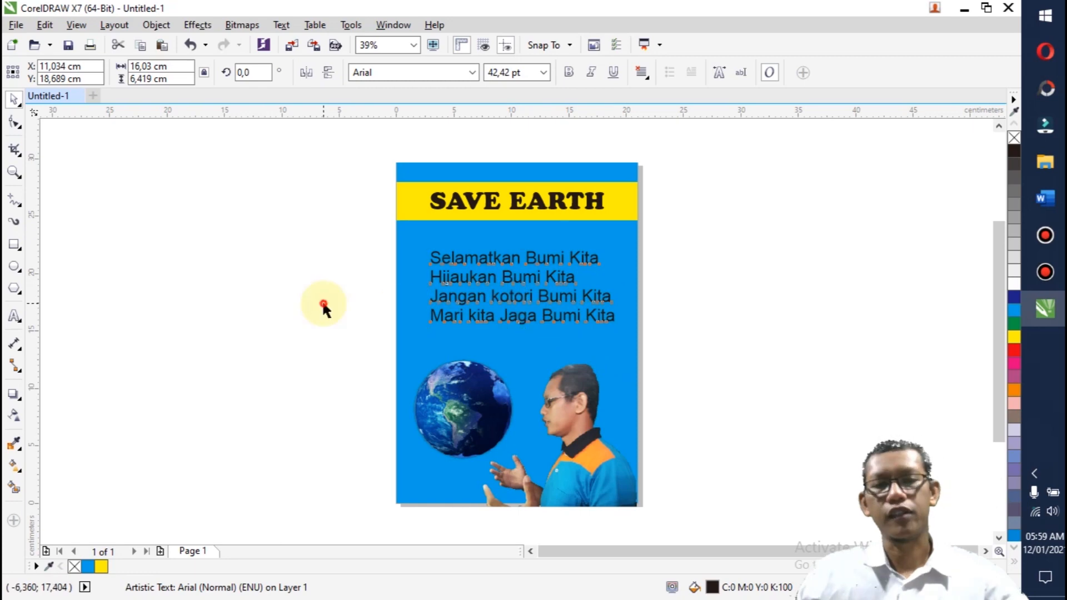
pyautogui.click(328, 321)
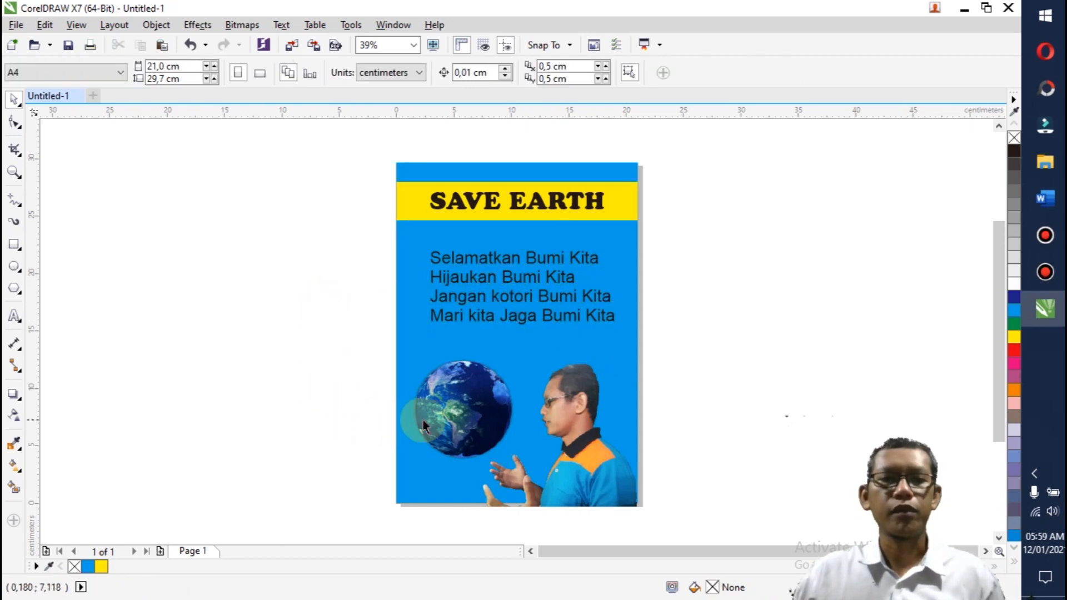
# Step: Place a copy of the globe outside the page's left edge and give it a uniform transparency of 50
pyautogui.click(469, 418)
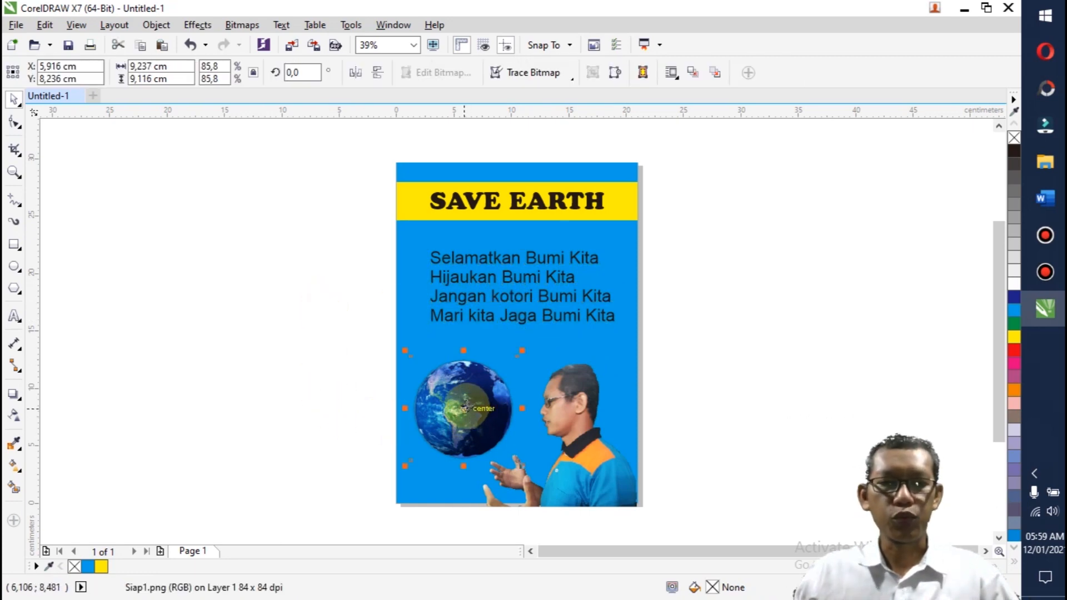
pyautogui.moveTo(467, 406); pyautogui.dragTo(310, 298)
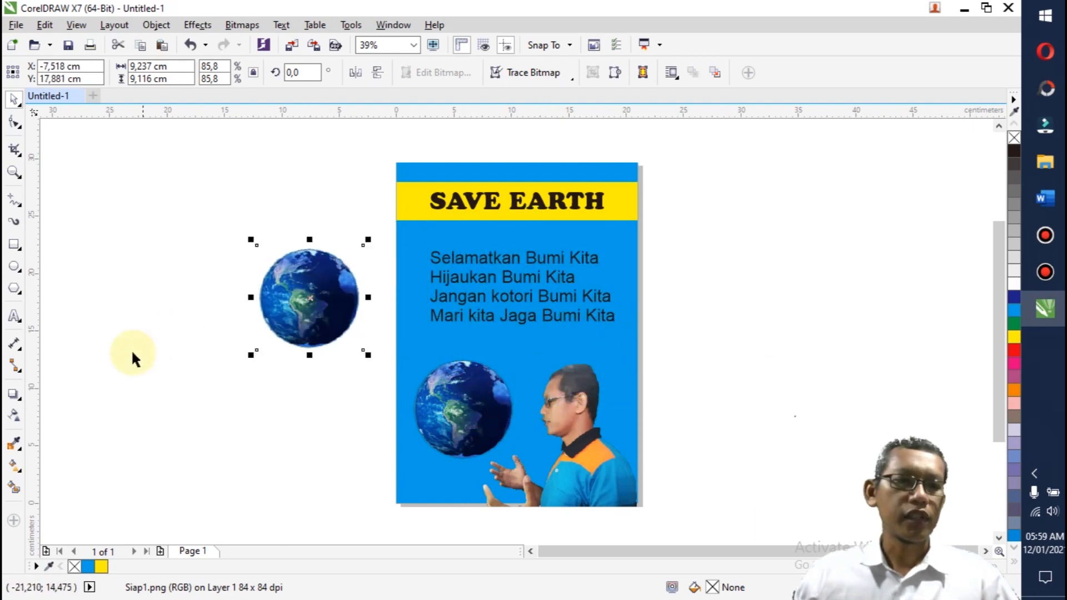
pyautogui.click(11, 396)
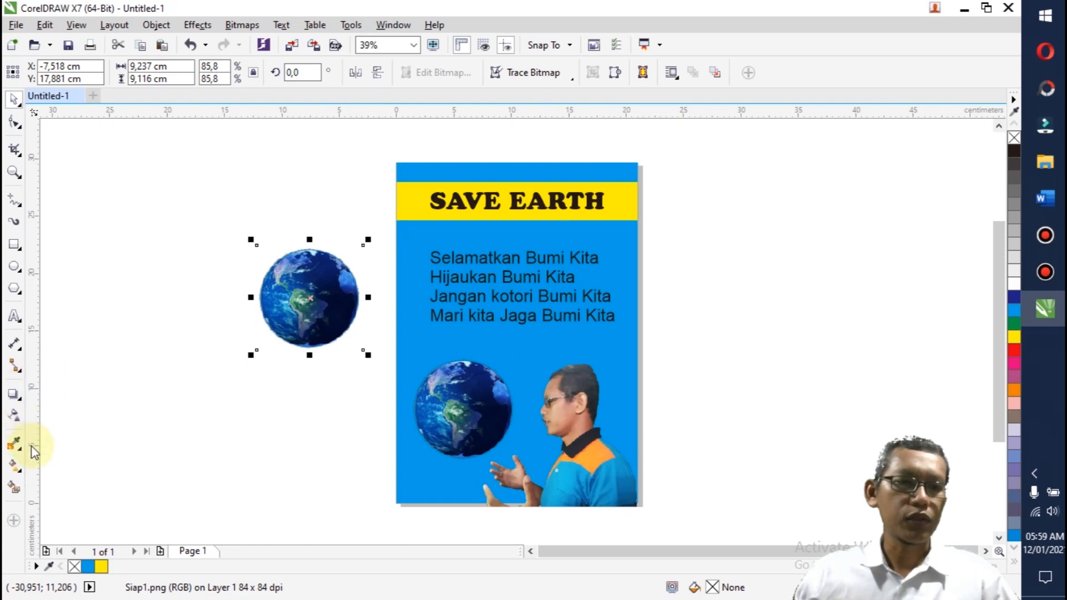
pyautogui.click(15, 414)
pyautogui.moveTo(287, 296); pyautogui.dragTo(358, 307)
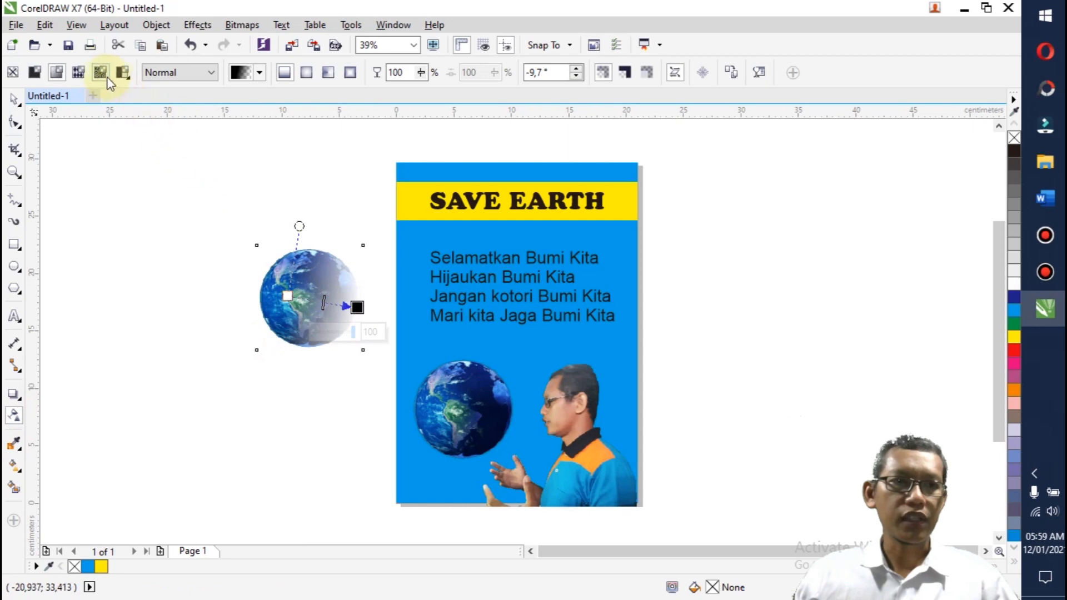
pyautogui.click(35, 73)
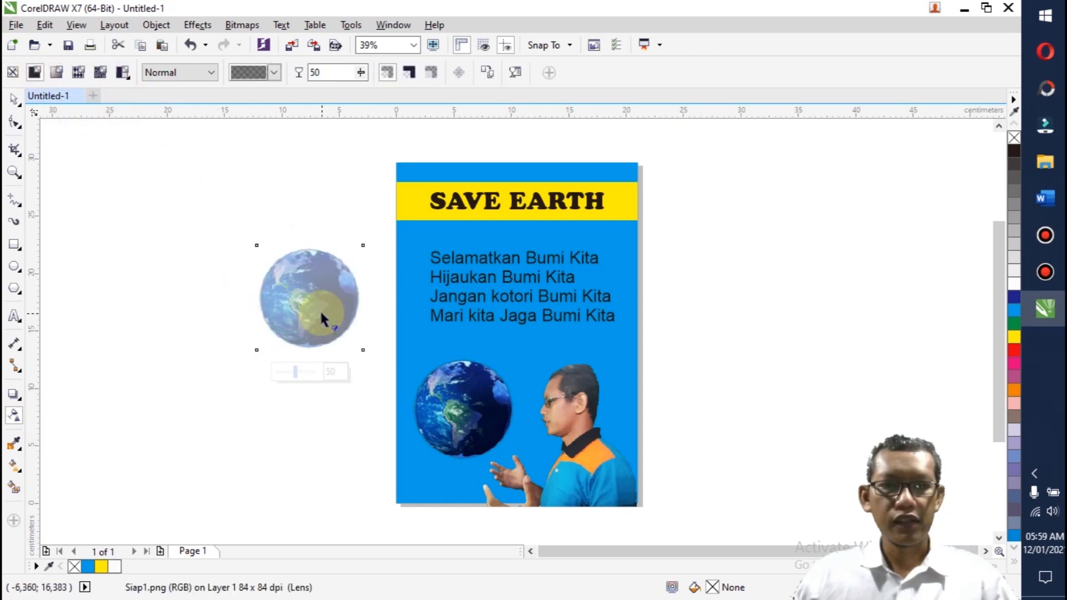
pyautogui.click(131, 263)
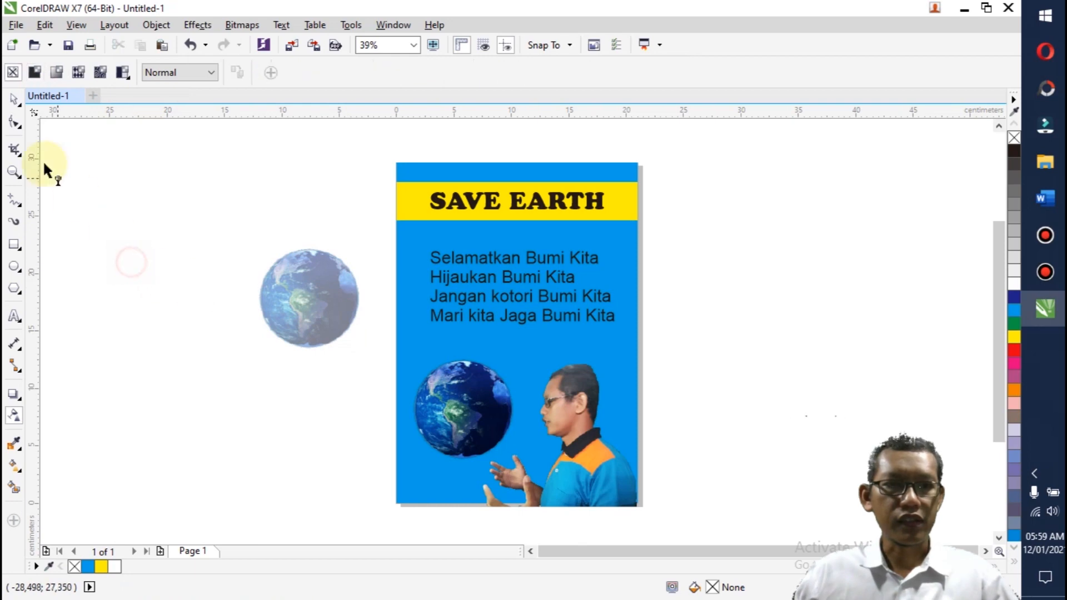
# Step: Scale the transparent globe copy up proportionally to about 20 cm wide
pyautogui.click(14, 99)
pyautogui.click(348, 329)
pyautogui.moveTo(363, 350); pyautogui.dragTo(514, 464)
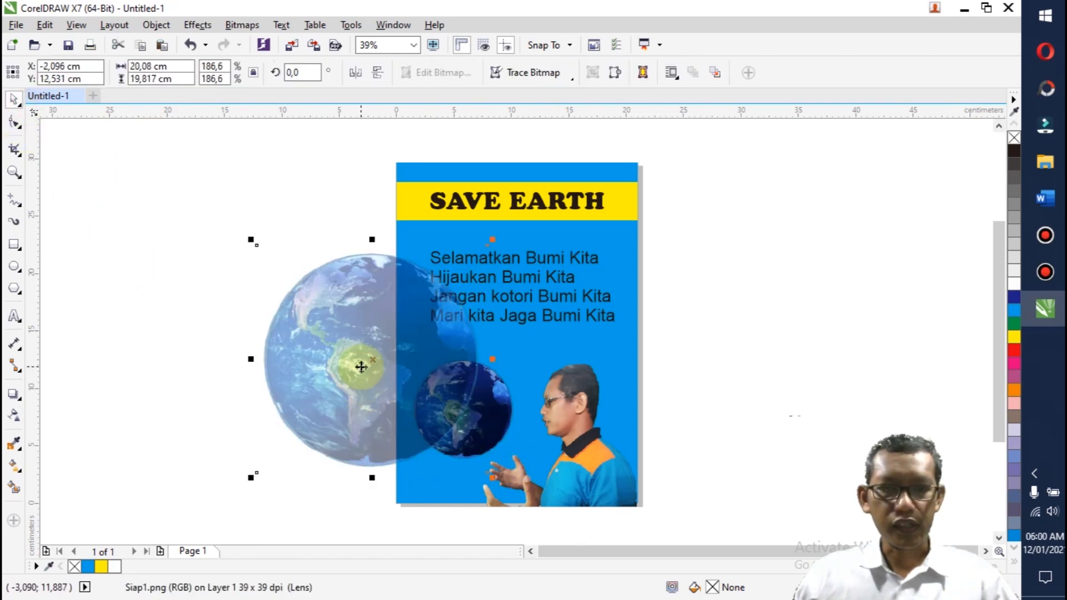
# Step: Order the large transparent globe in front of the blue background and move it onto the poster behind the slogan text and the man
pyautogui.rightClick(361, 366)
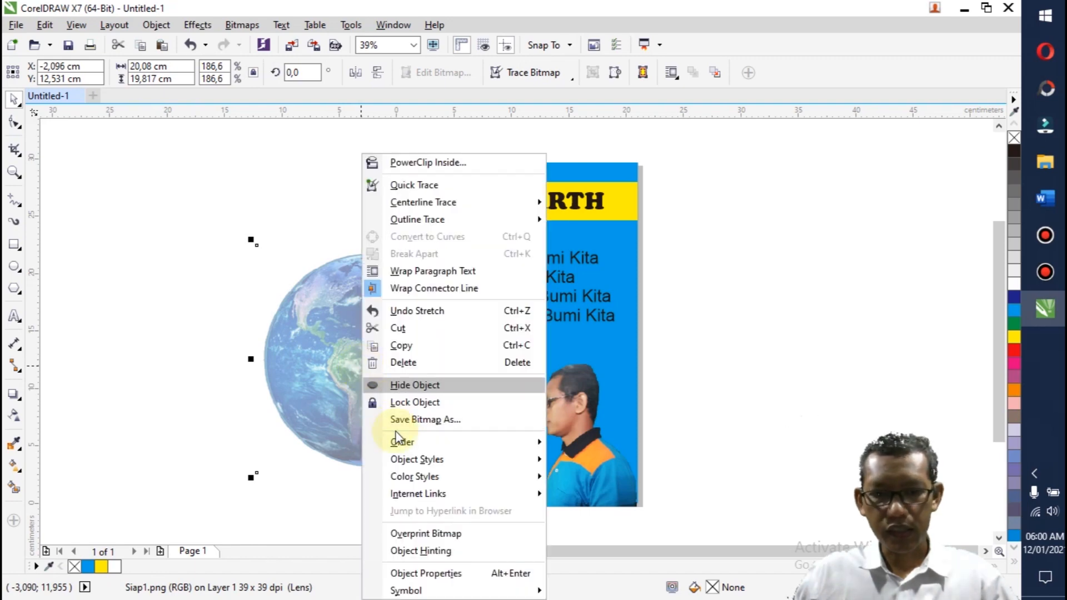
pyautogui.moveTo(495, 444)
pyautogui.click(593, 551)
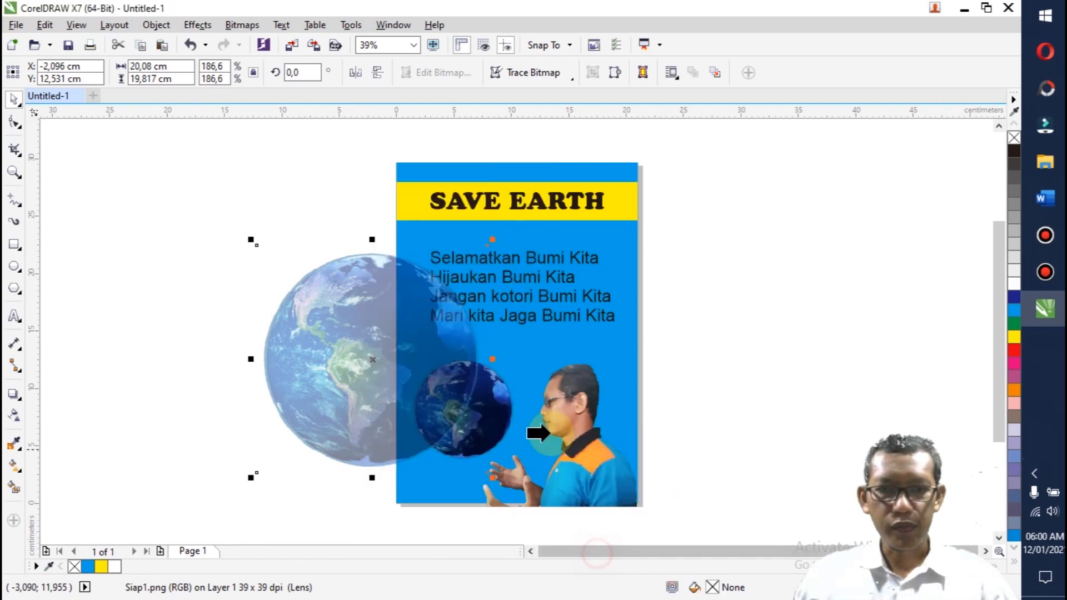
pyautogui.click(423, 232)
pyautogui.moveTo(351, 366); pyautogui.dragTo(495, 341)
pyautogui.click(758, 344)
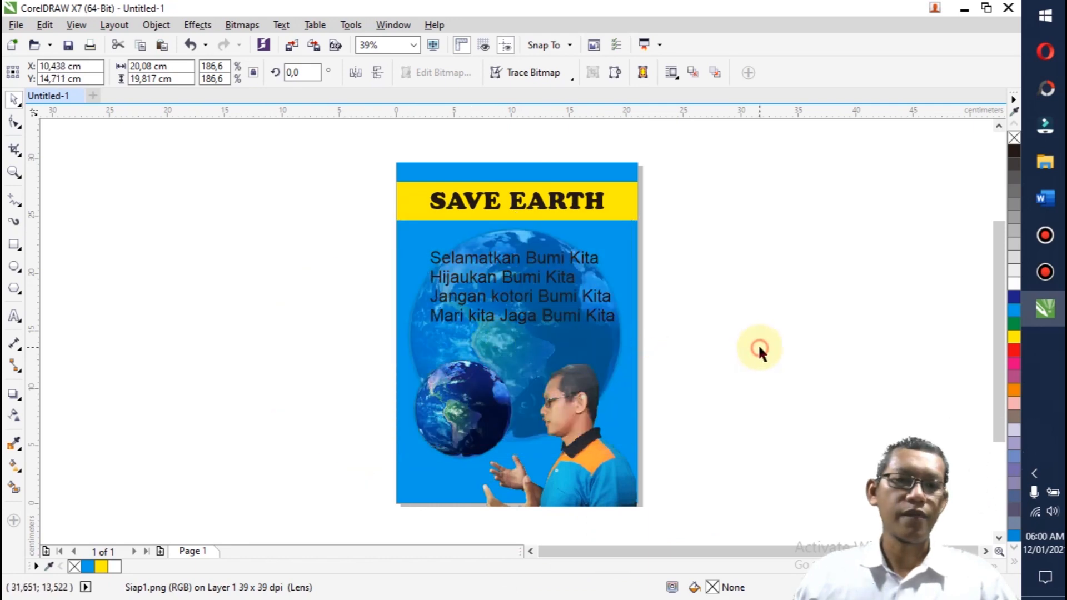
# Step: Add a drop shadow to the small globe, cast towards its upper right
pyautogui.click(469, 422)
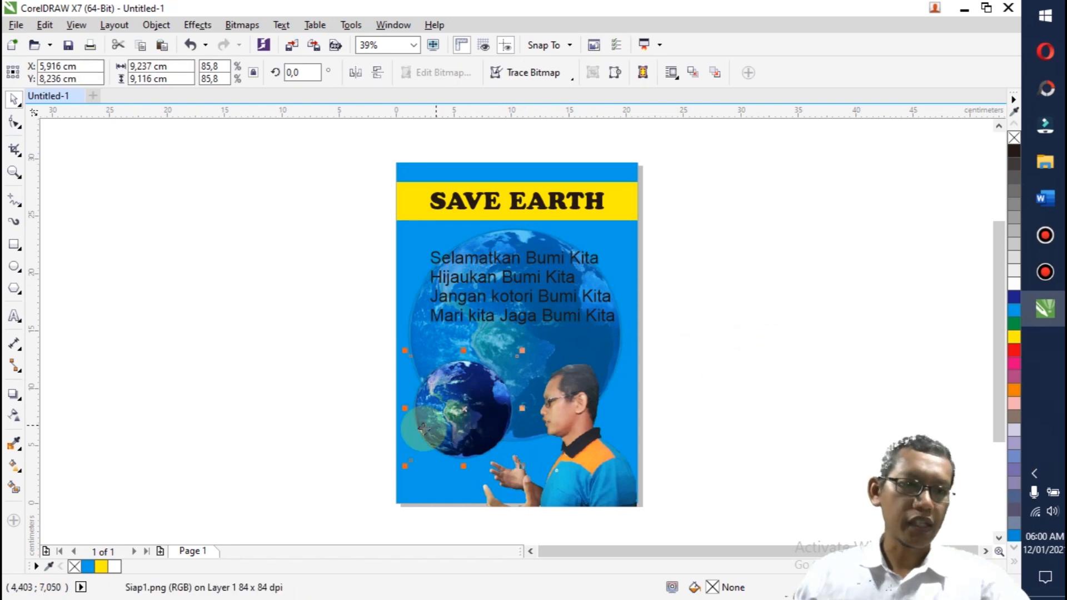
pyautogui.click(14, 398)
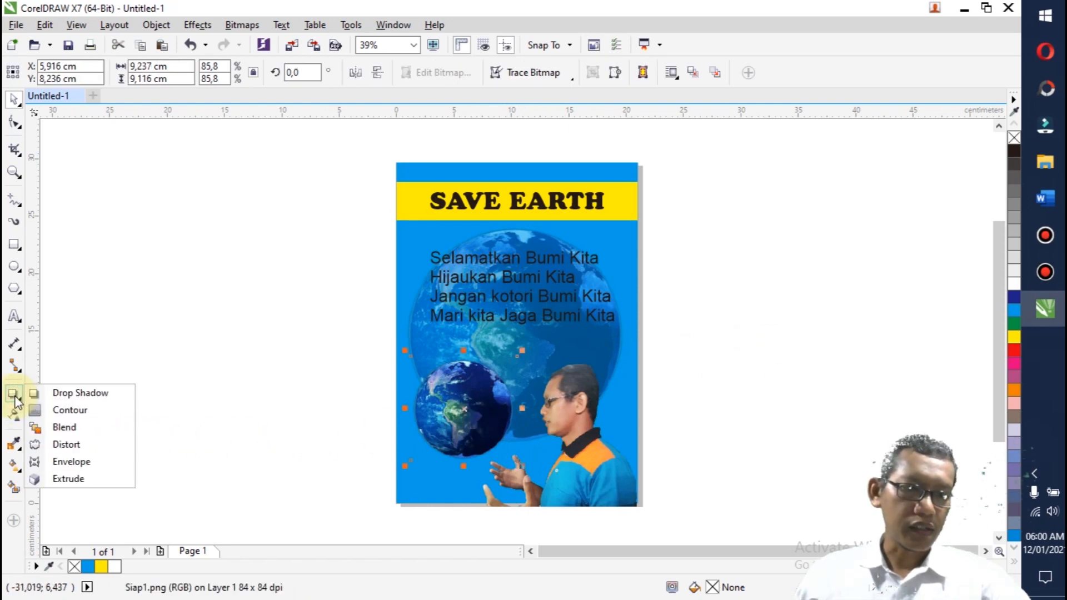
pyautogui.click(83, 394)
pyautogui.moveTo(463, 411); pyautogui.dragTo(537, 340)
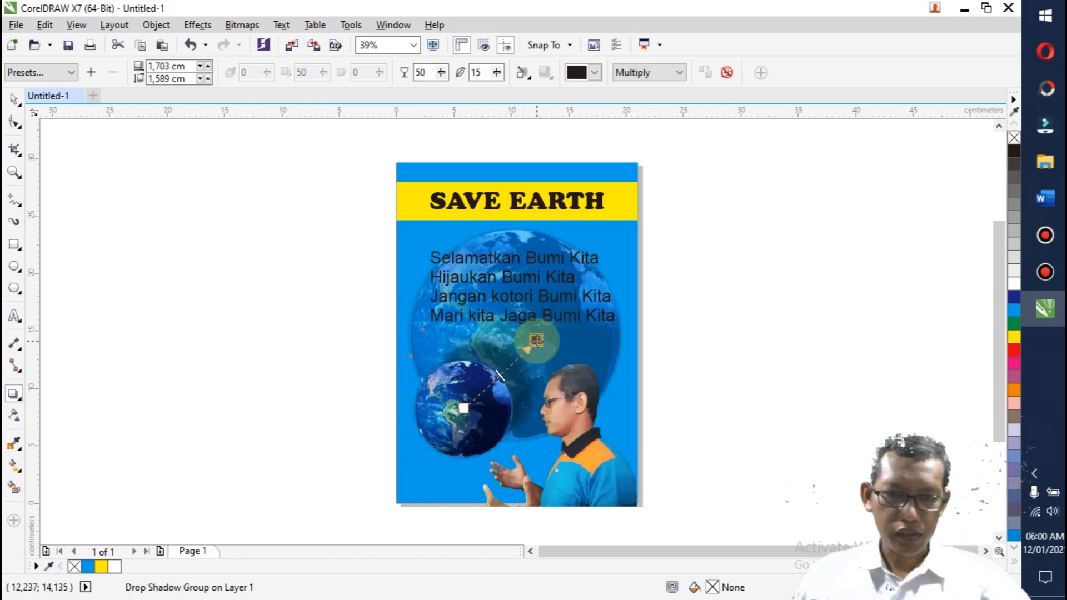
pyautogui.click(23, 98)
pyautogui.click(150, 264)
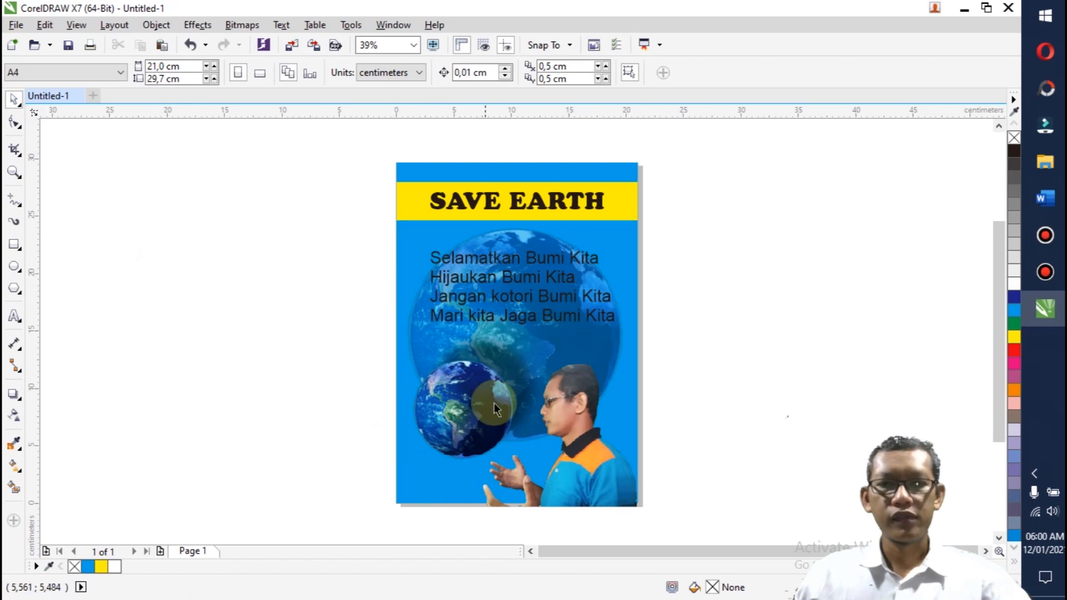
# Step: Fill the four-line slogan text with white
pyautogui.click(508, 327)
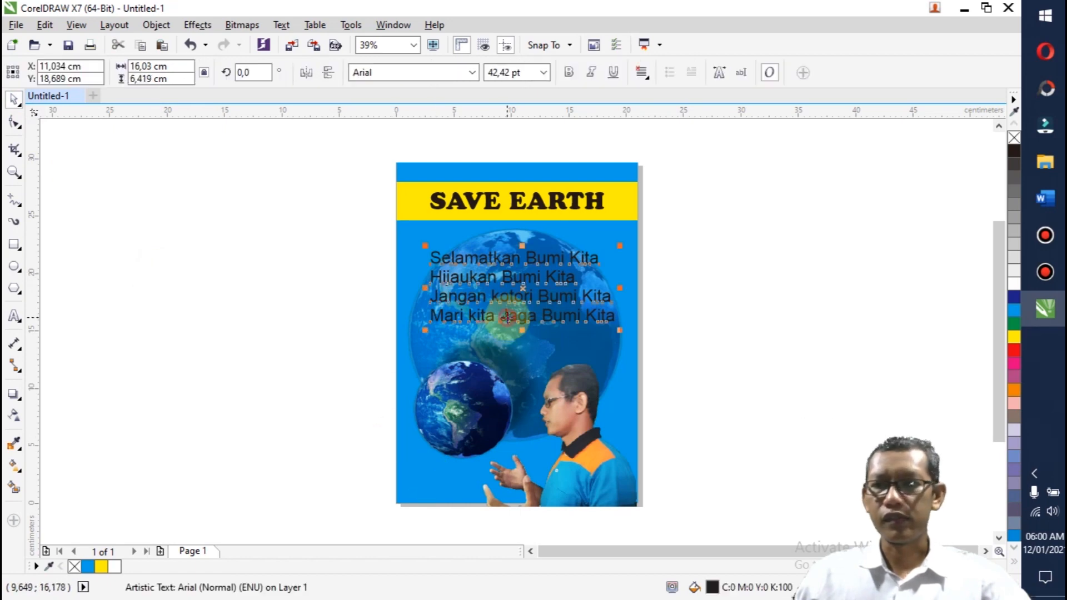
pyautogui.click(1012, 282)
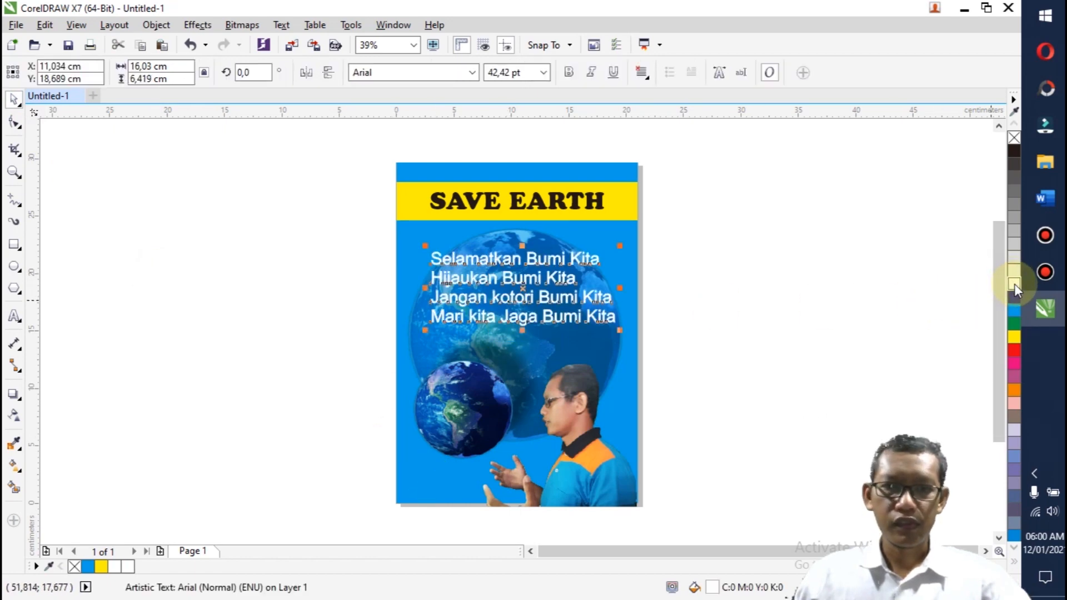
pyautogui.click(812, 332)
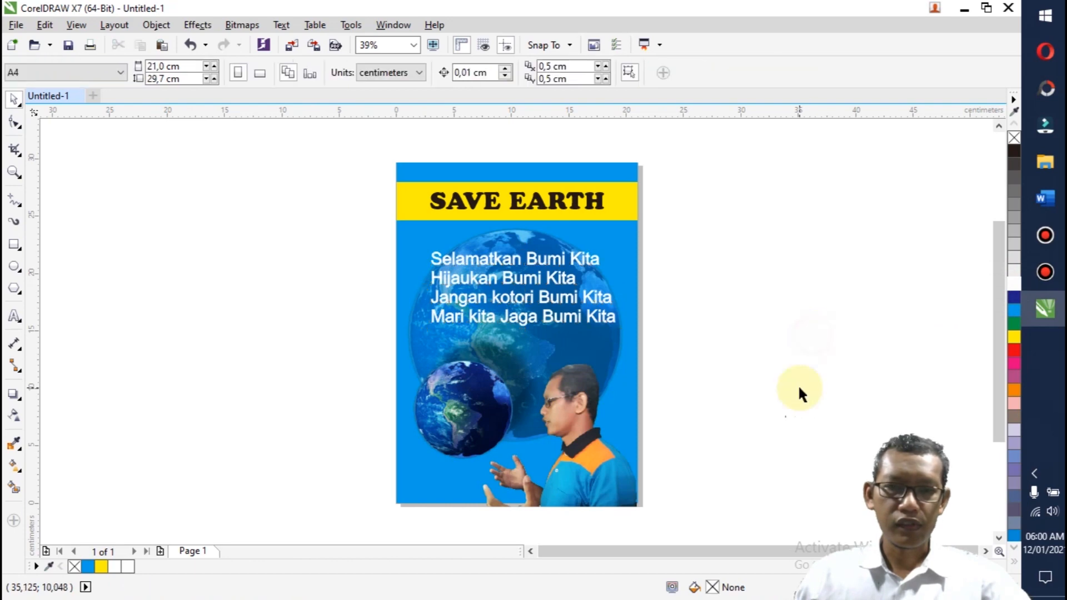
# Step: Add a one-step outside contour to the slogan text with an offset of 0,228 cm
pyautogui.click(593, 326)
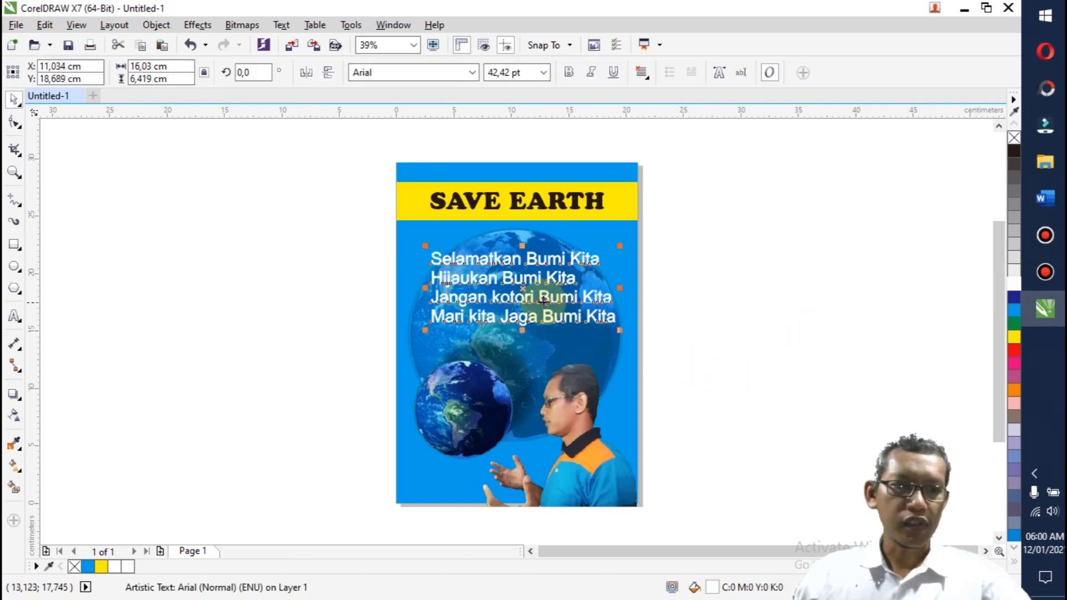
pyautogui.click(12, 402)
pyautogui.click(64, 409)
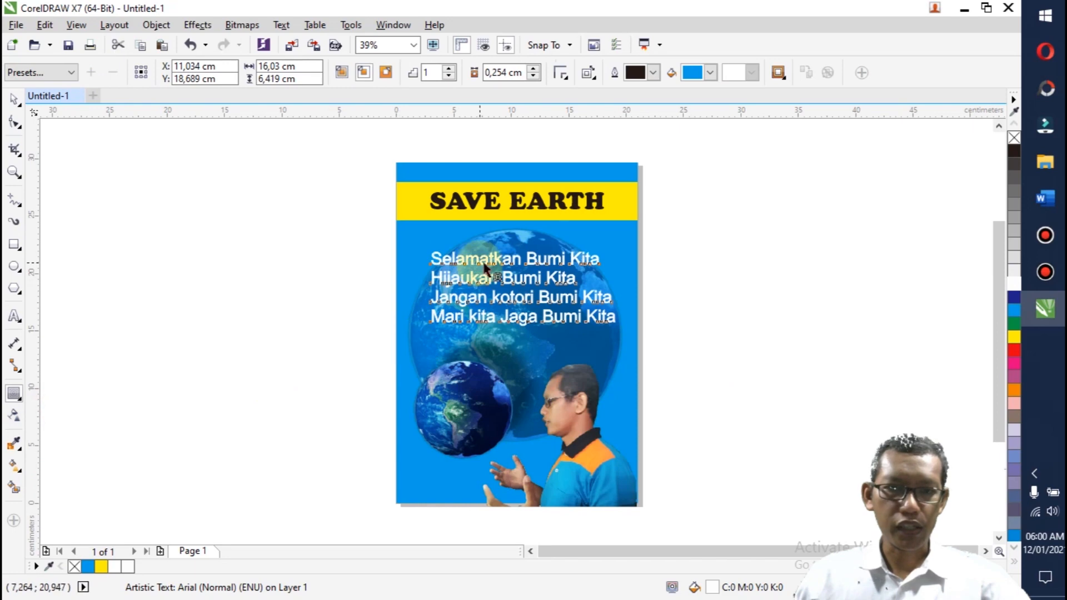
pyautogui.moveTo(522, 252); pyautogui.dragTo(516, 287)
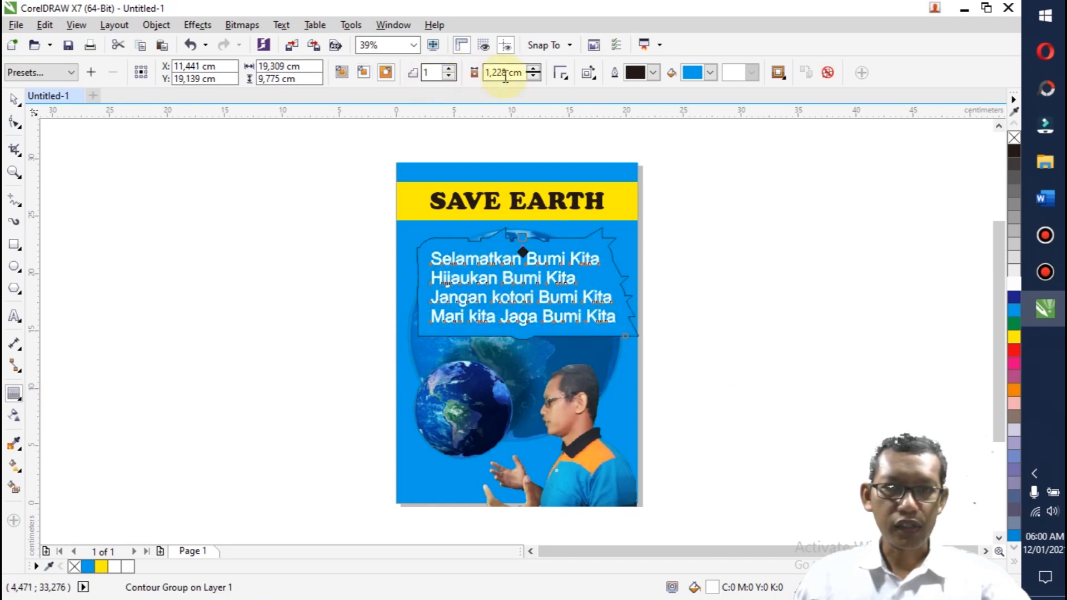
pyautogui.click(534, 76)
pyautogui.click(534, 76)
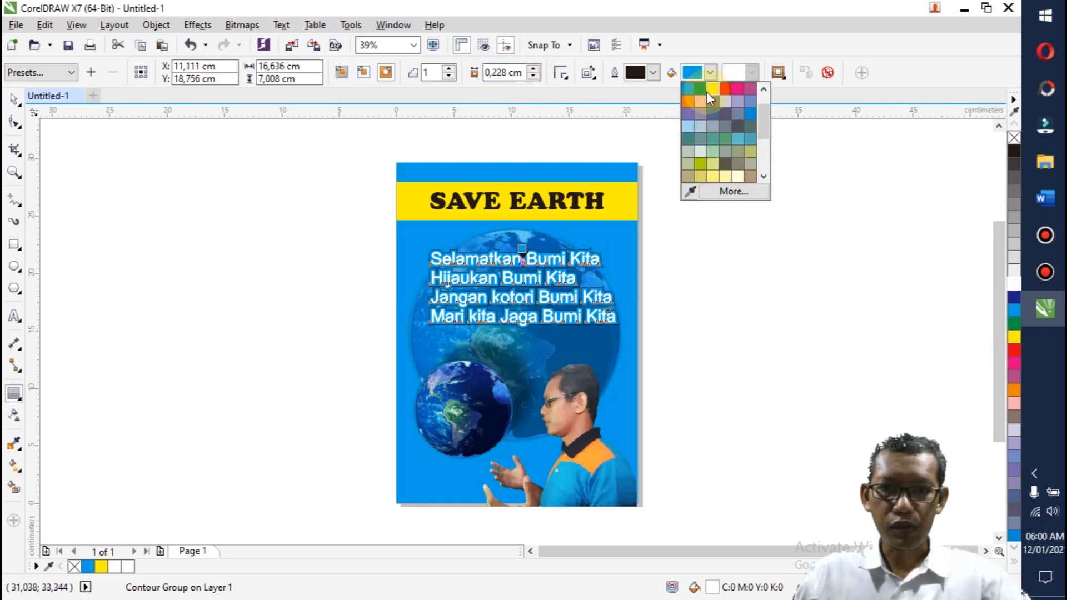
# Step: Try yellow as the slogan contour's fill colour, and set it to dark grey instead
pyautogui.click(715, 88)
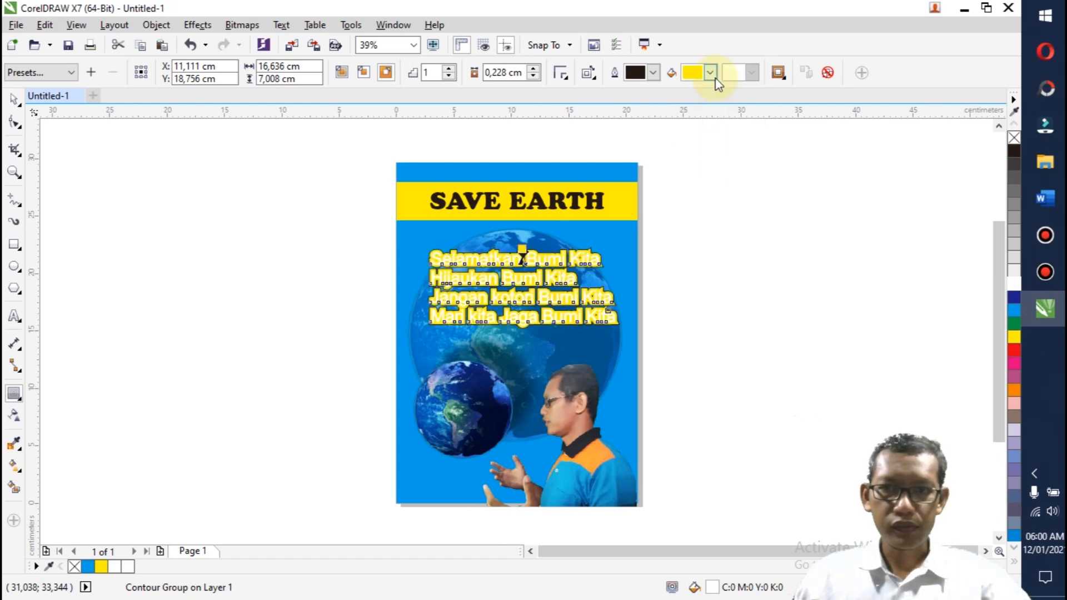
pyautogui.click(711, 73)
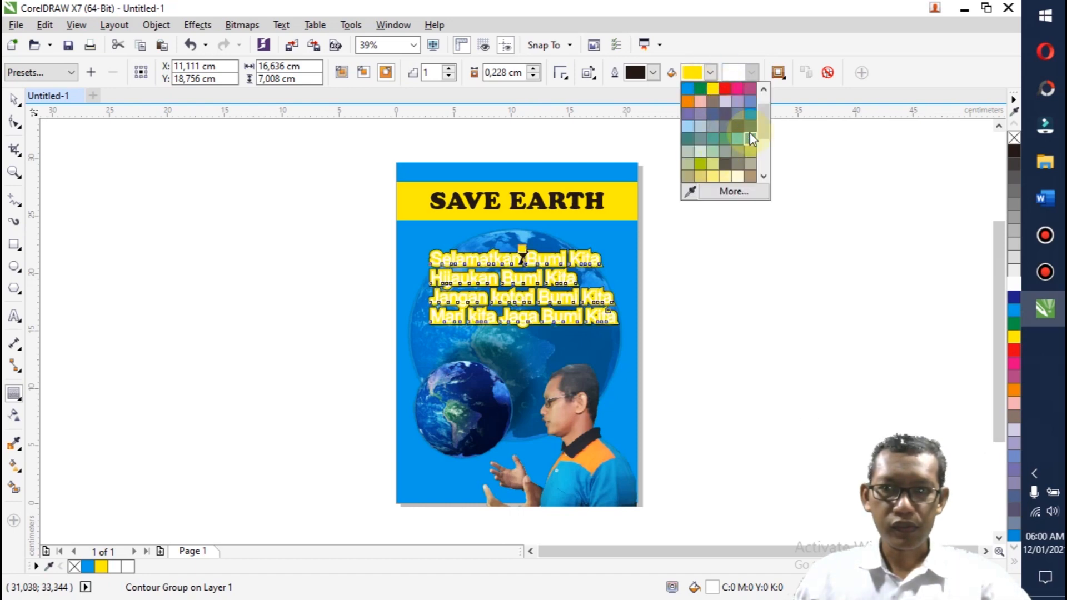
pyautogui.scroll(-2, 768, 88)
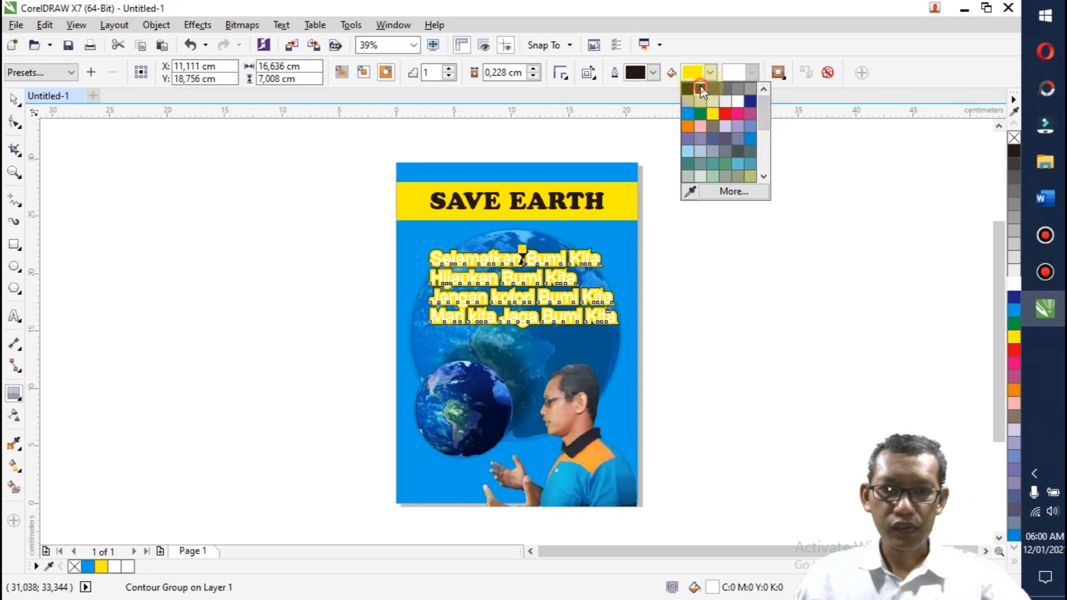
pyautogui.click(701, 89)
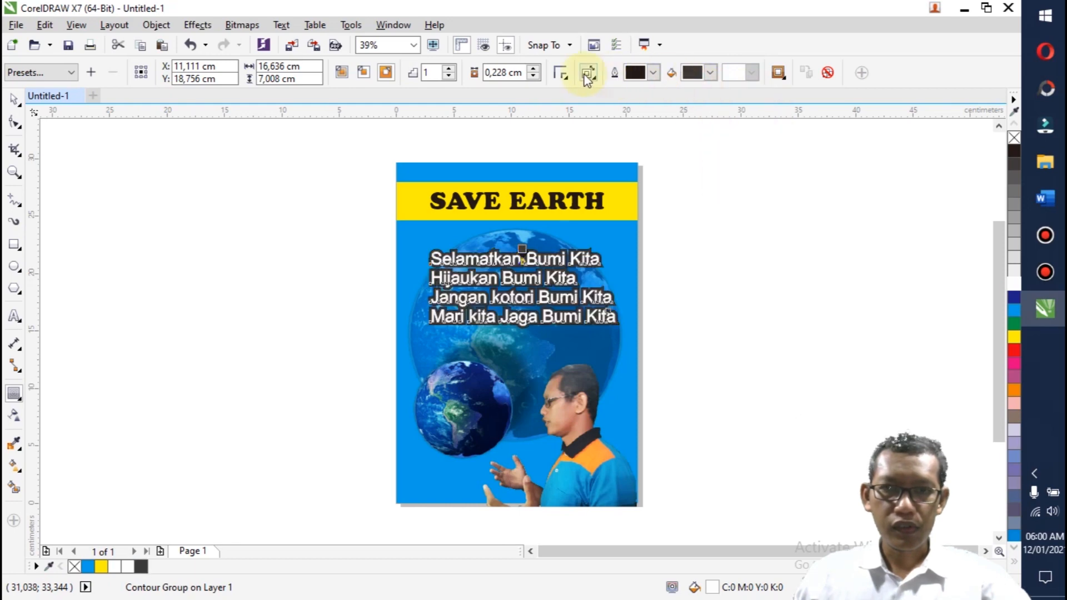
# Step: Adjust the slogan contour's offset to 0,113 cm and deselect the text
pyautogui.click(533, 75)
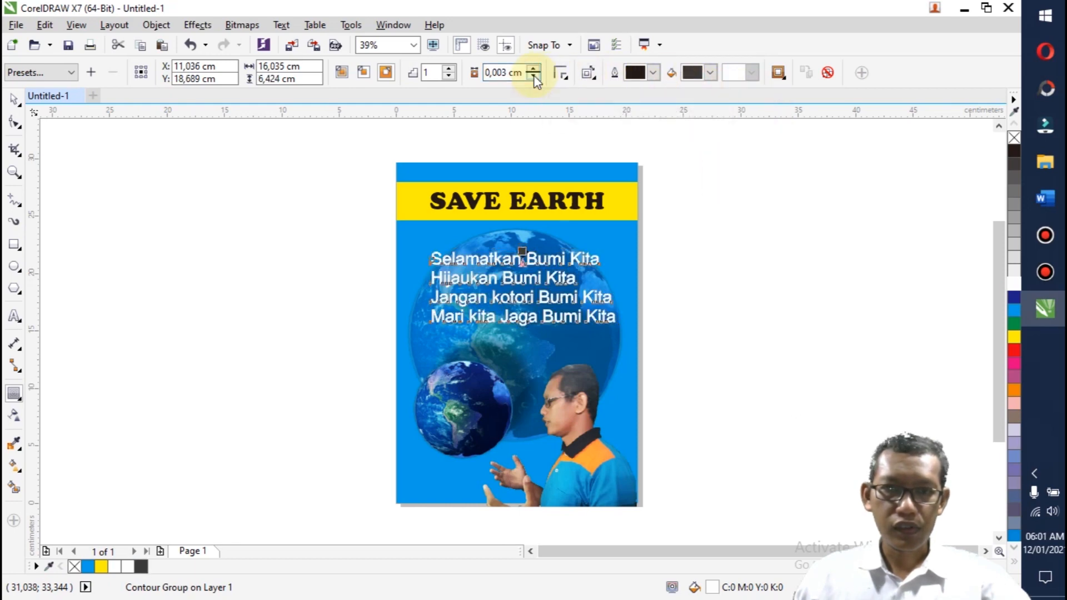
pyautogui.click(499, 72)
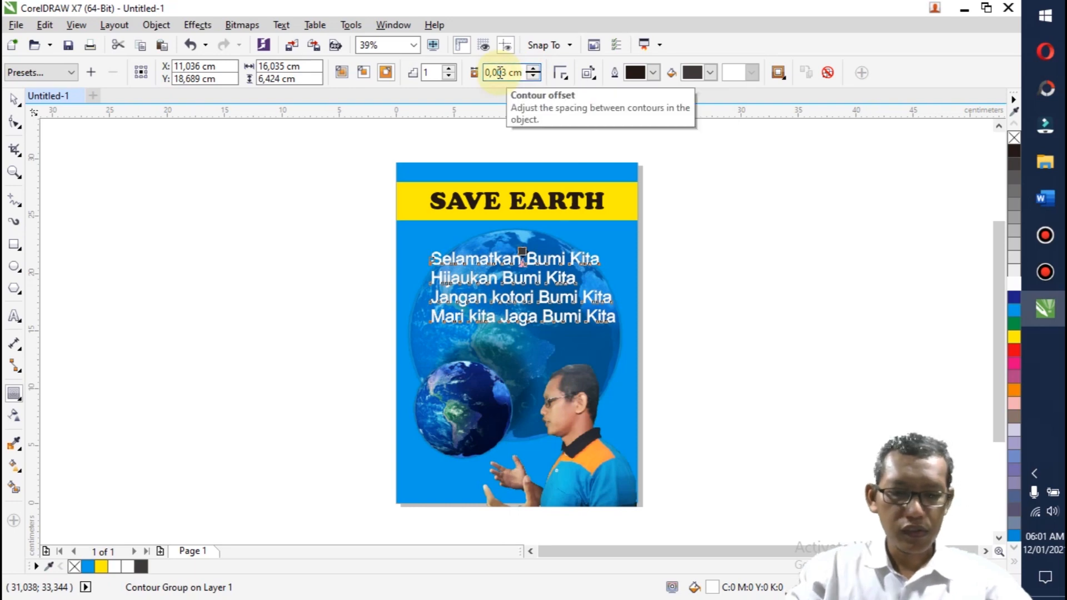
pyautogui.write('1')
pyautogui.press('Return')
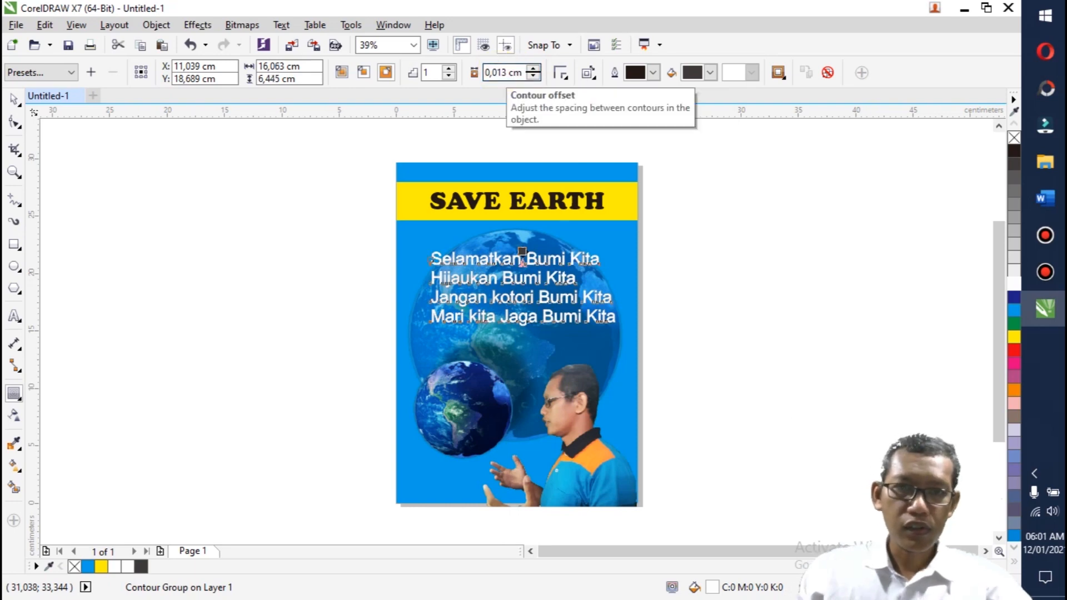
pyautogui.click(533, 69)
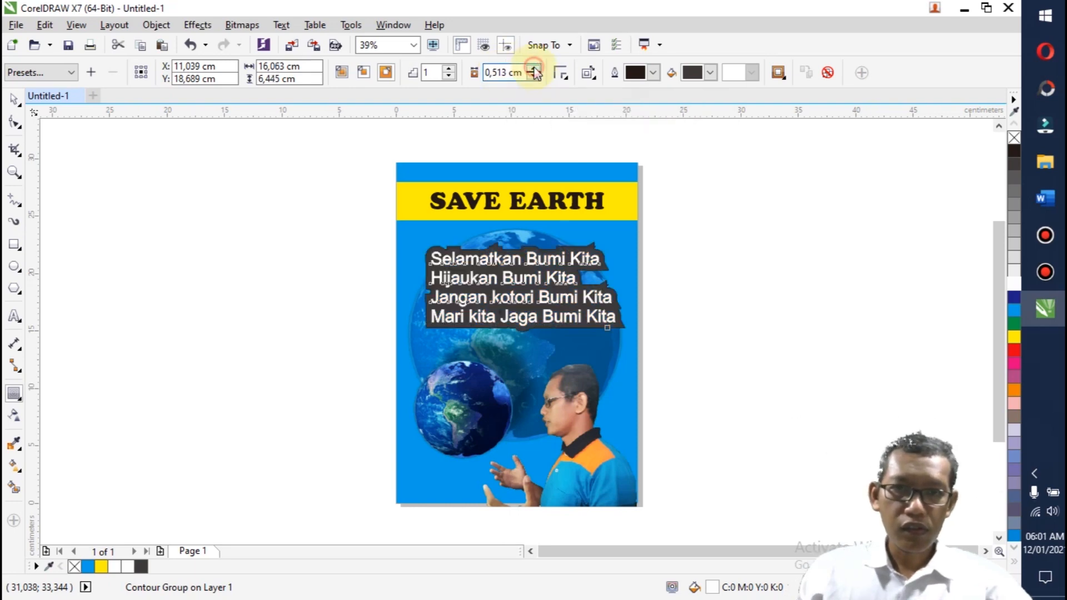
pyautogui.click(495, 72)
pyautogui.write('2')
pyautogui.press('Return')
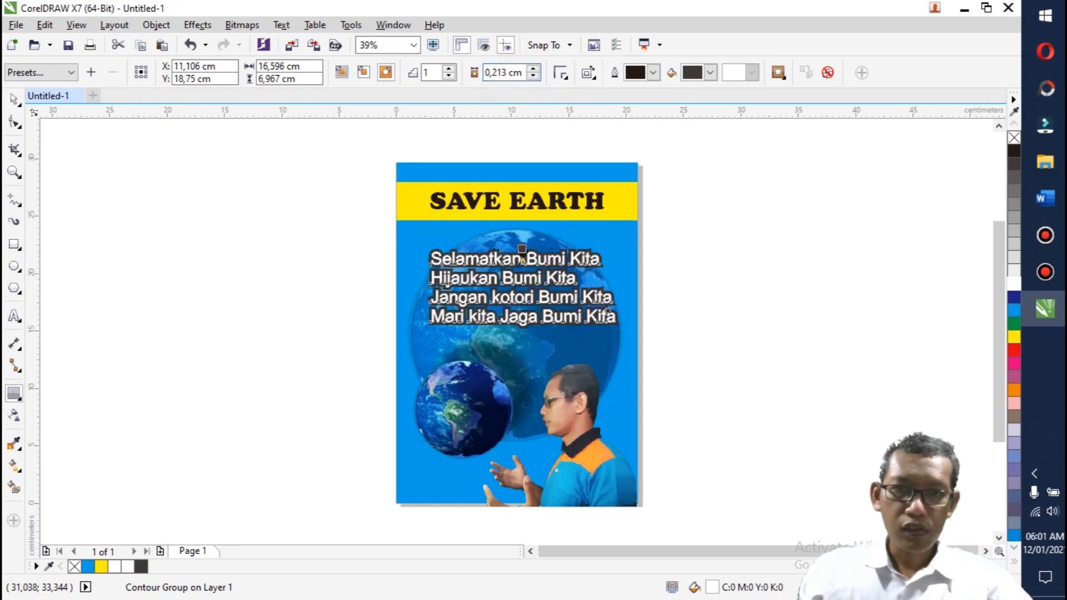
pyautogui.click(496, 72)
pyautogui.press('BackSpace')
pyautogui.write('1')
pyautogui.press('Return')
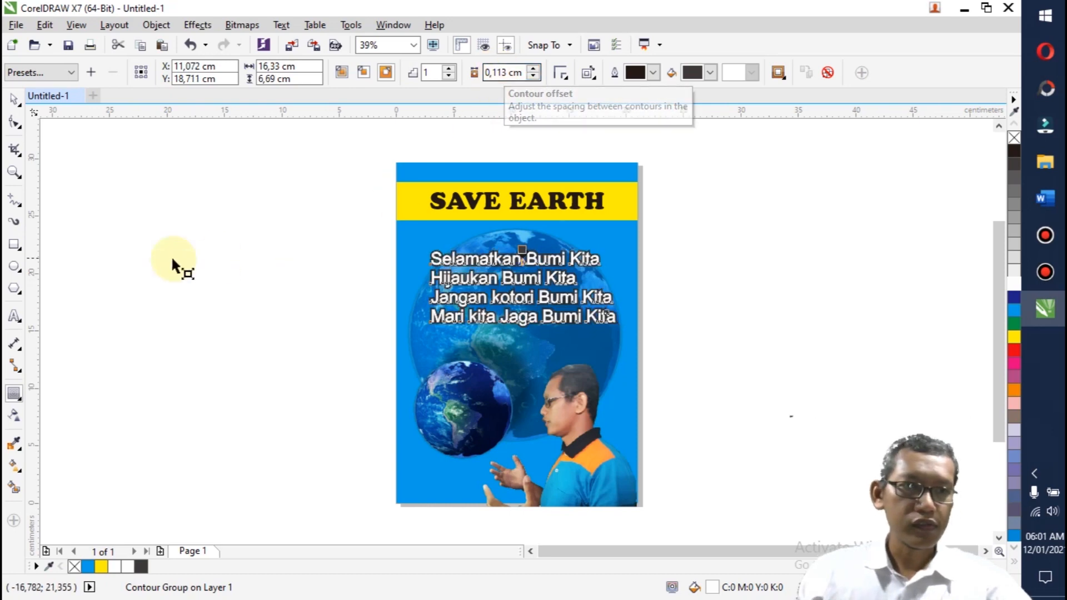
pyautogui.click(14, 99)
pyautogui.click(100, 211)
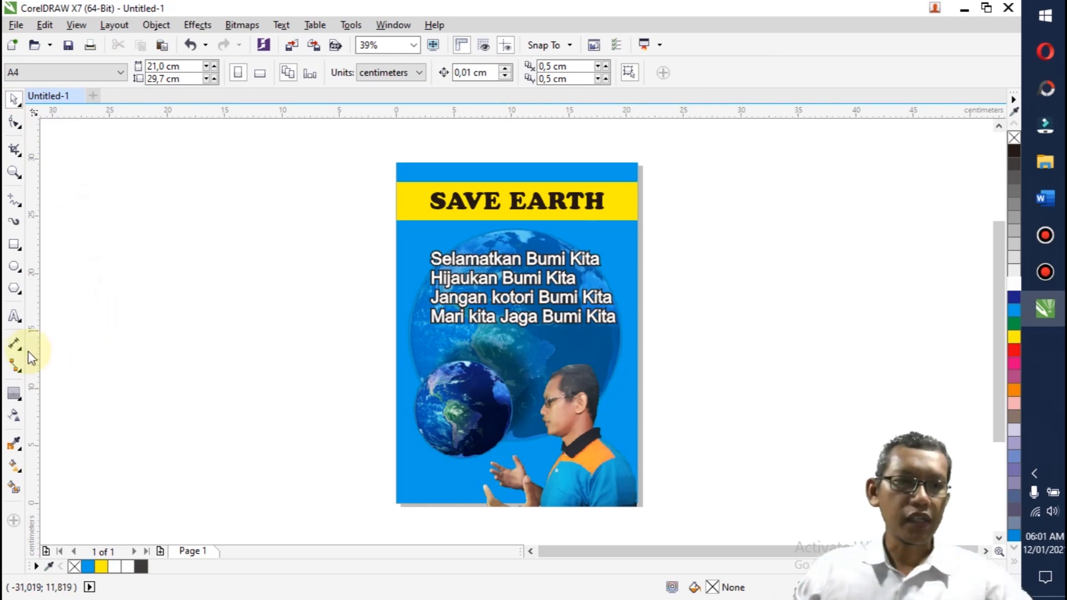
# Step: Add a 24 pt Arial credit text beside the poster reading "by", the author's handle and the year 2021
pyautogui.click(14, 315)
pyautogui.click(297, 477)
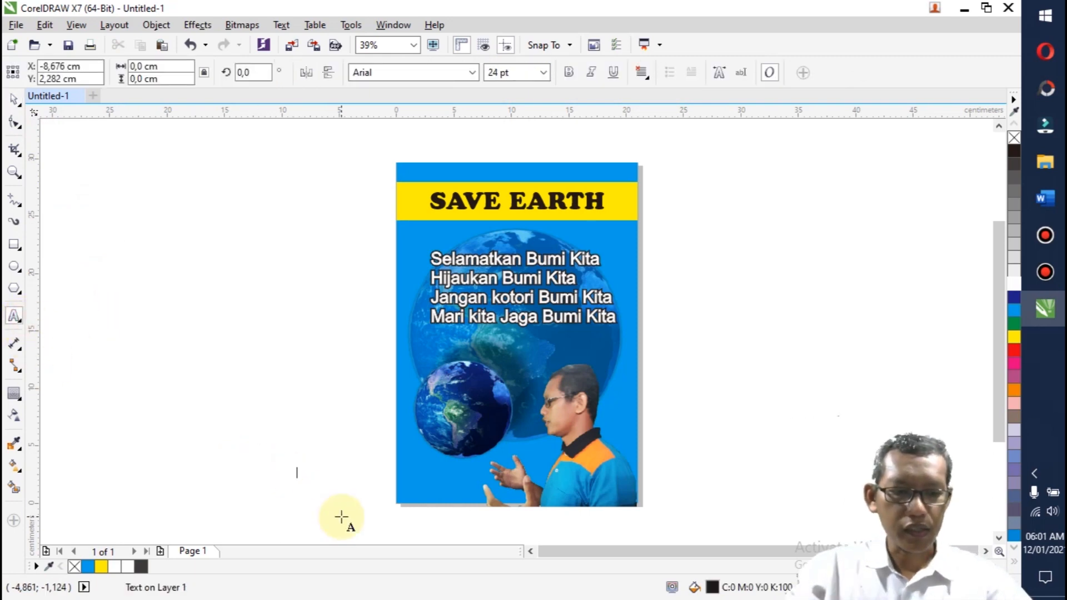
pyautogui.write('@Andi')
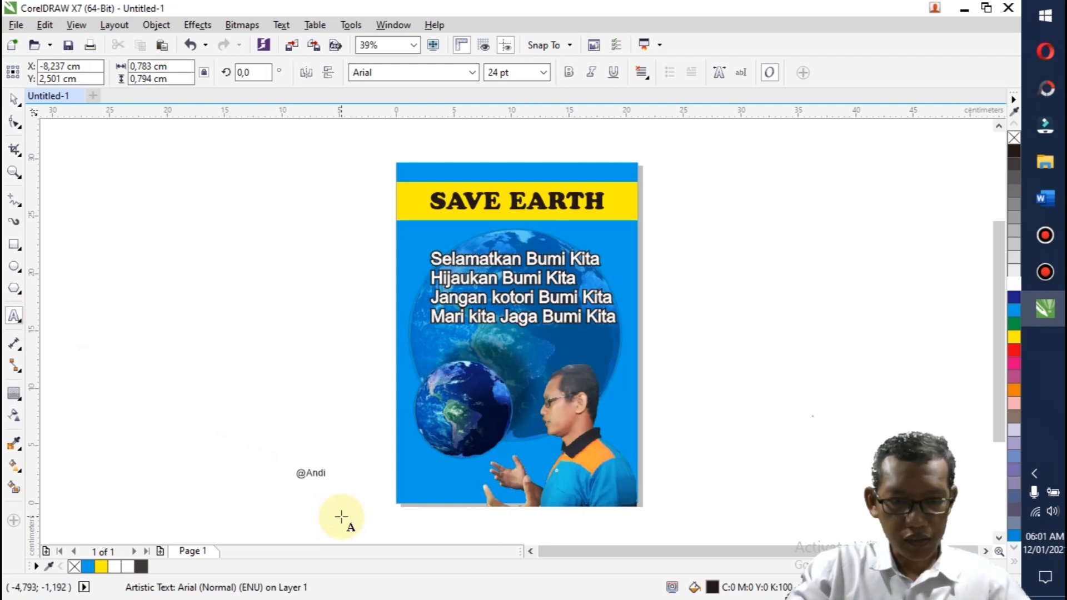
pyautogui.write('b')
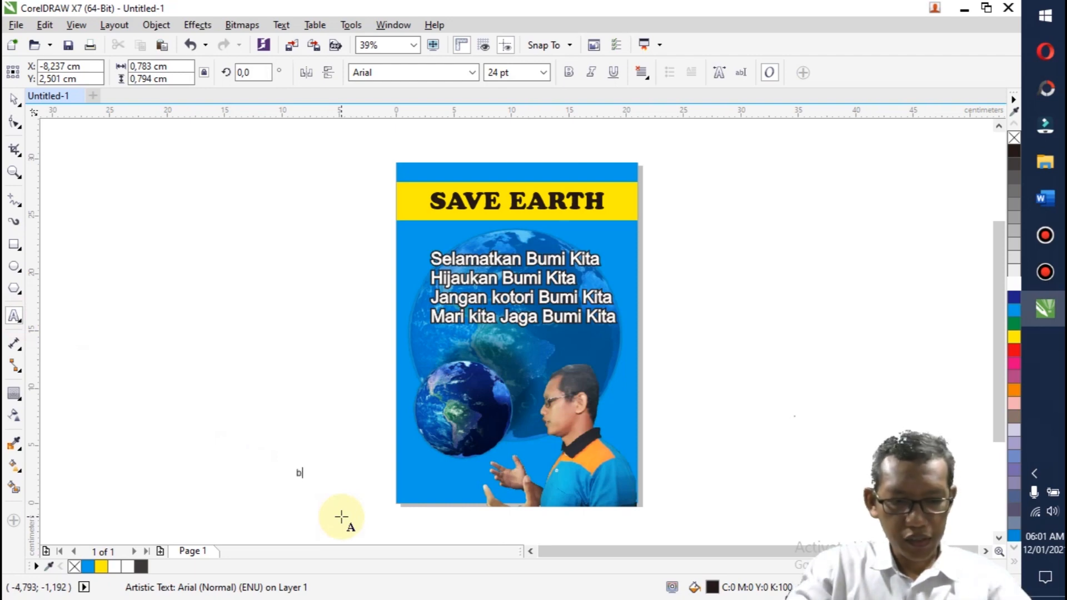
pyautogui.write('y@ndisaputro')
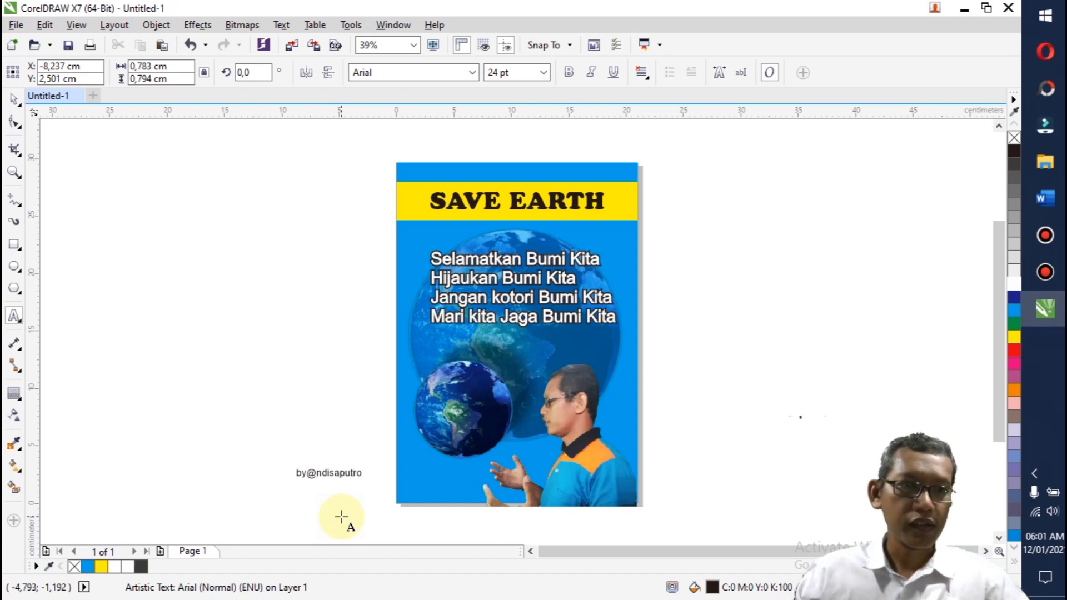
pyautogui.write('-2')
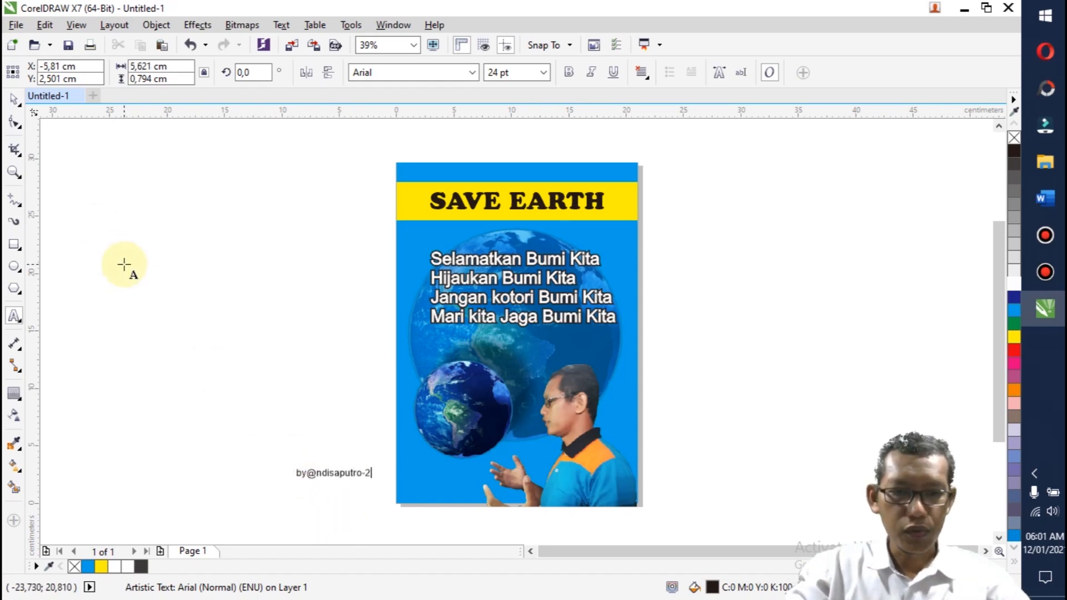
# Step: Fill the credit text with white and move it onto the poster's lower-left corner
pyautogui.click(11, 98)
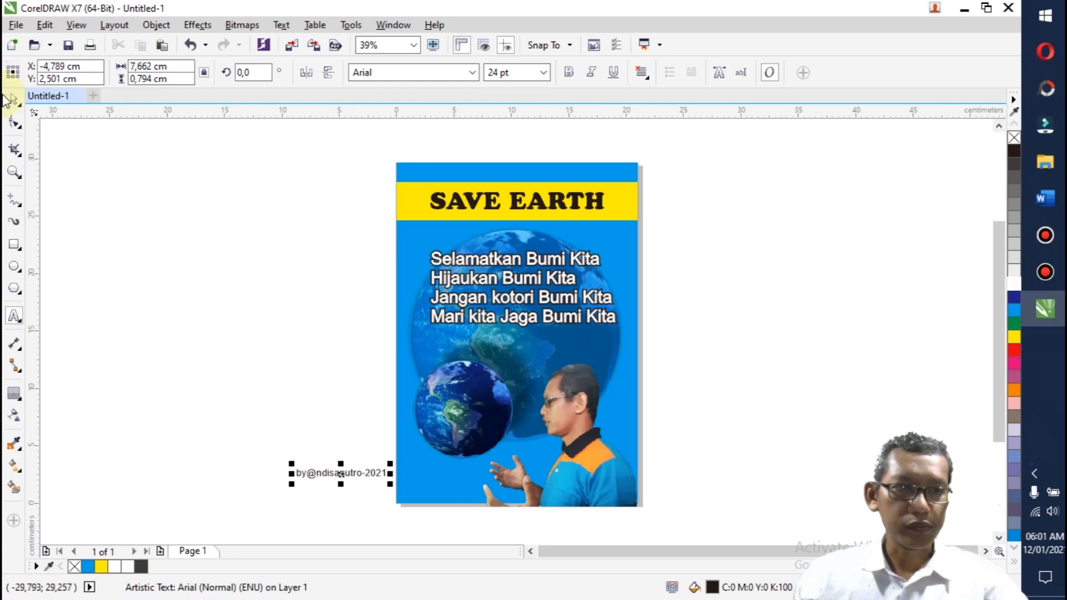
pyautogui.click(1014, 282)
pyautogui.moveTo(343, 475); pyautogui.dragTo(453, 484)
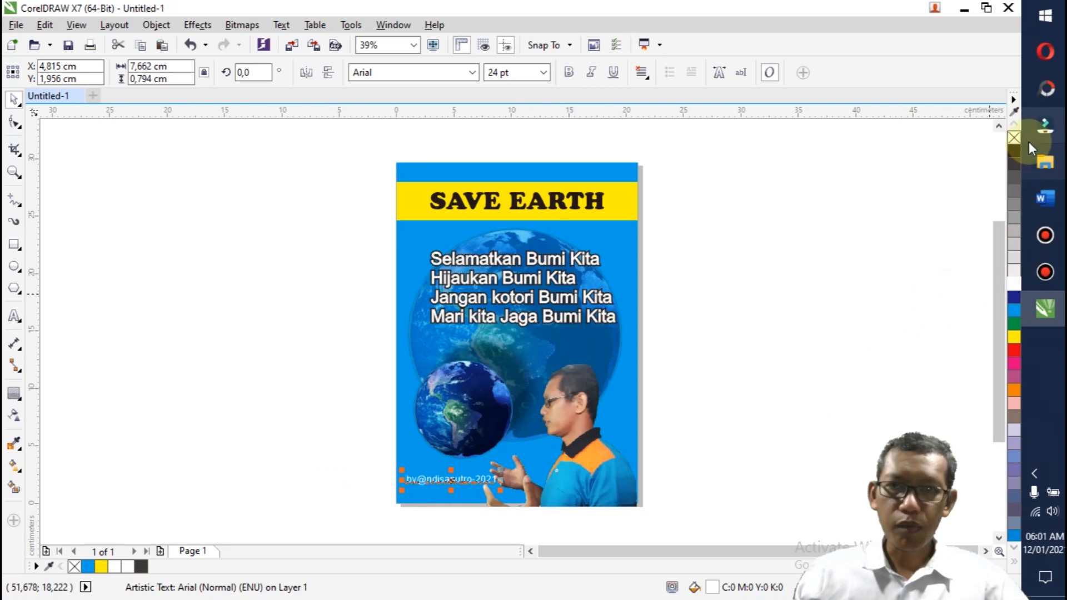
# Step: Make the credit text bold and shift it slightly lower on the poster, leaving it deselected
pyautogui.click(568, 73)
pyautogui.click(748, 241)
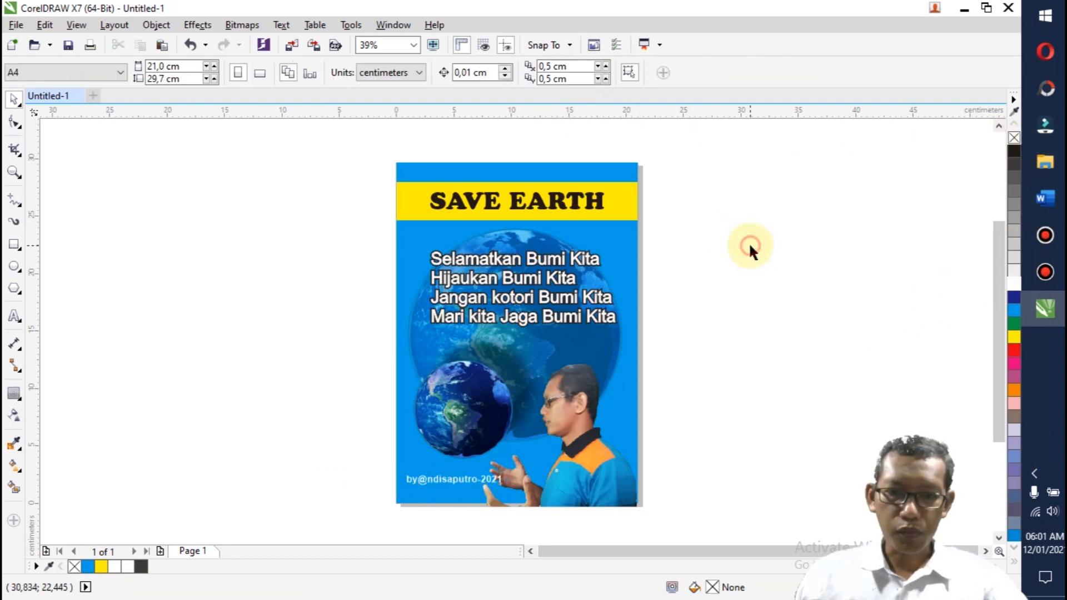
pyautogui.moveTo(465, 479); pyautogui.dragTo(465, 489)
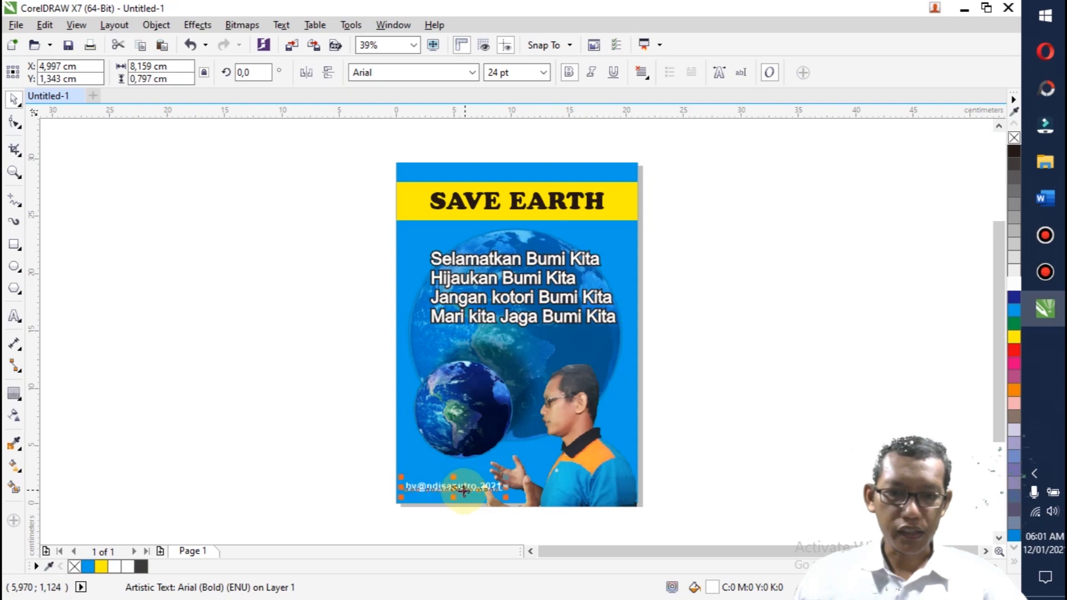
pyautogui.click(328, 461)
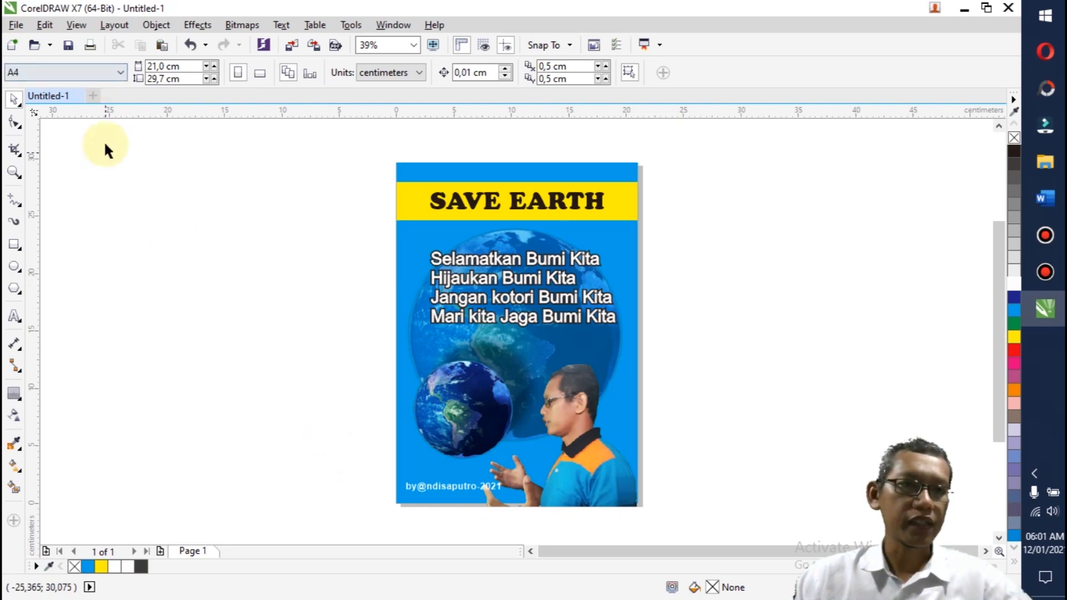
# Step: Save the drawing as the CDR file Hasil1 in the KD 7 folder under Tahun 2021 and DGP
pyautogui.click(68, 45)
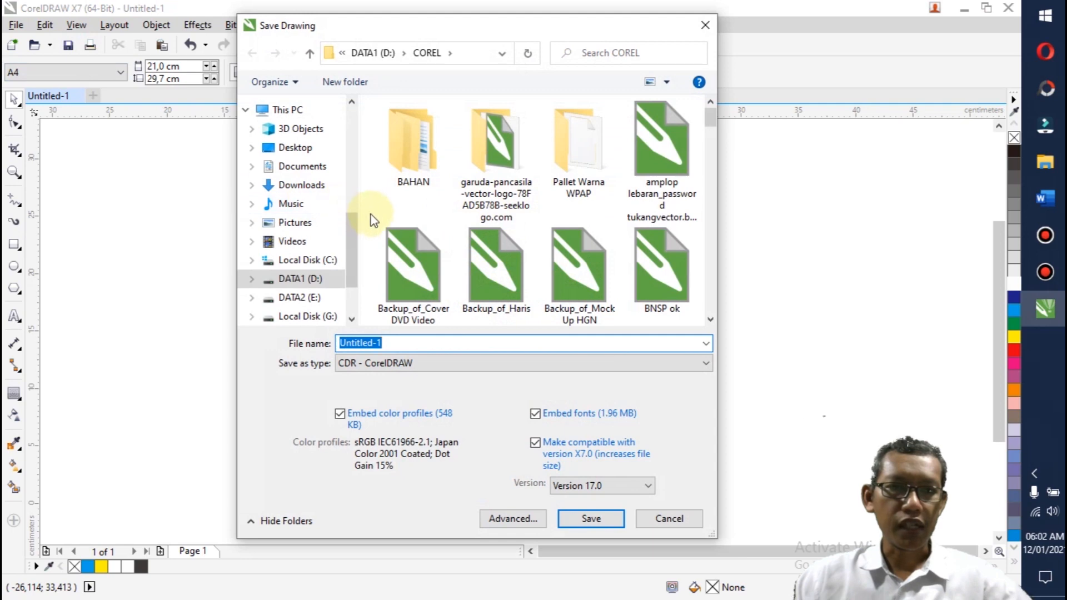
pyautogui.click(308, 297)
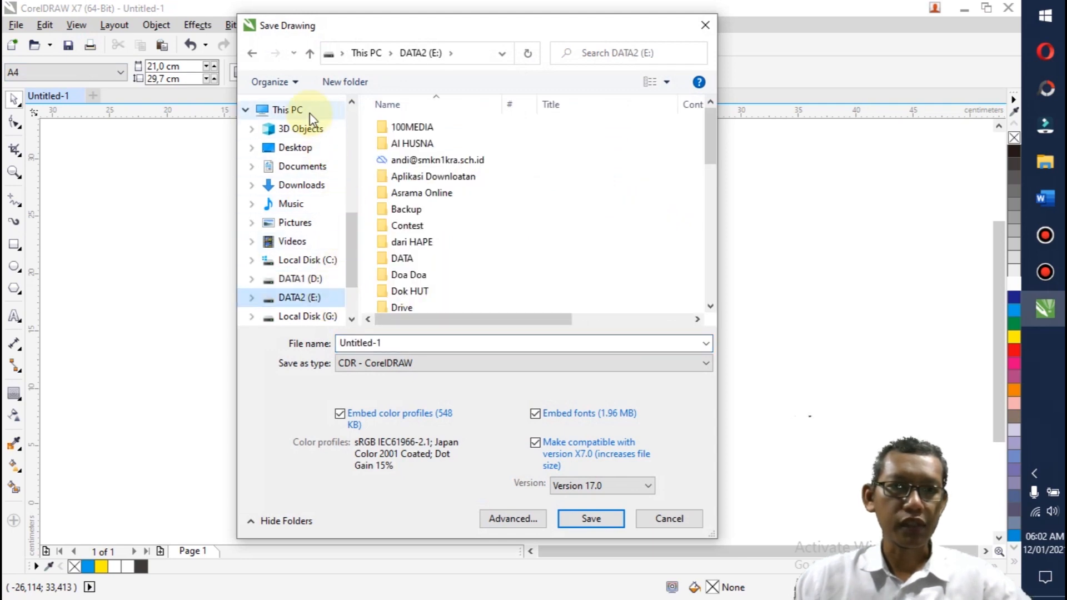
pyautogui.scroll(2, 308, 117)
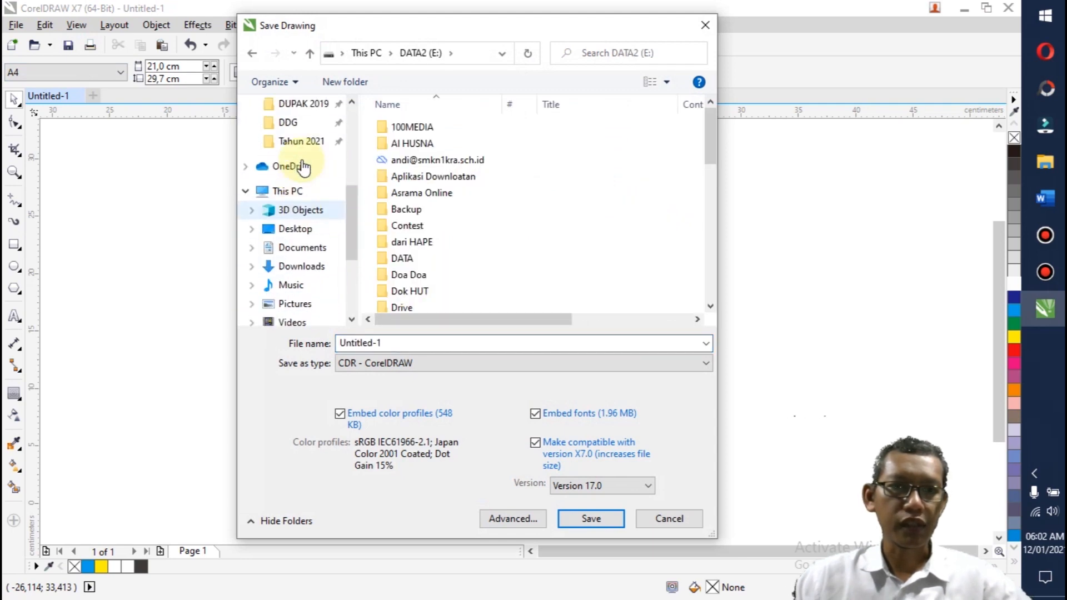
pyautogui.click(300, 125)
pyautogui.click(294, 141)
pyautogui.click(399, 144)
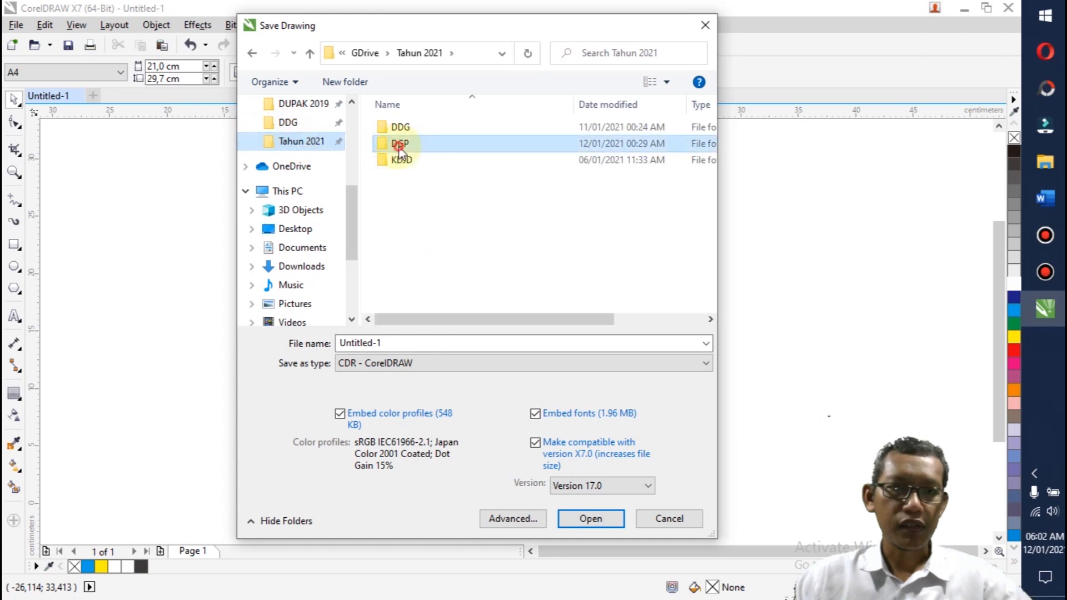
pyautogui.doubleClick(399, 145)
pyautogui.doubleClick(398, 143)
pyautogui.click(393, 340)
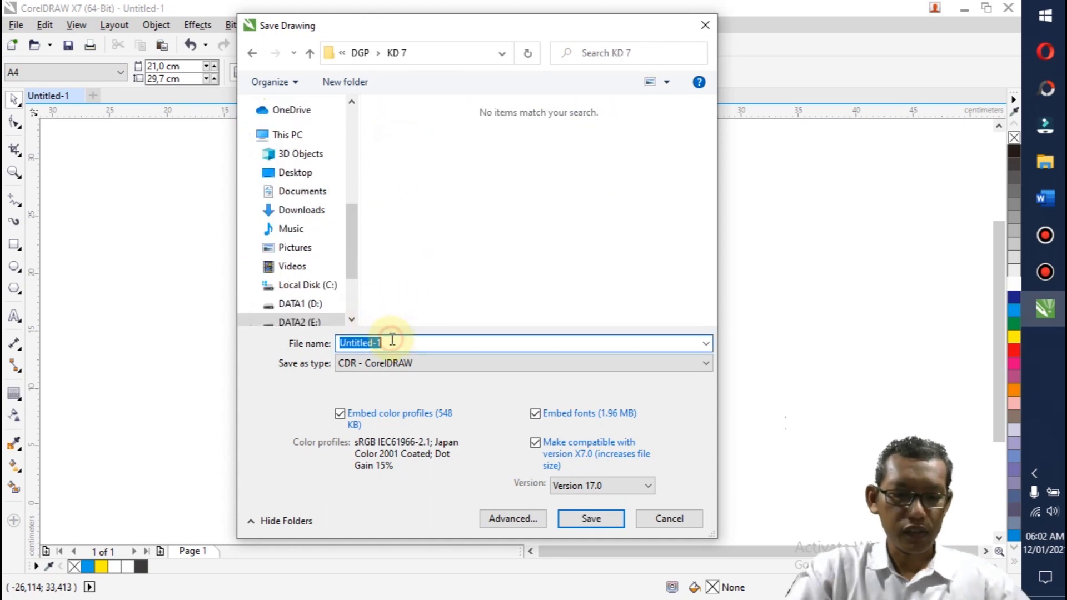
pyautogui.write('Hasil1')
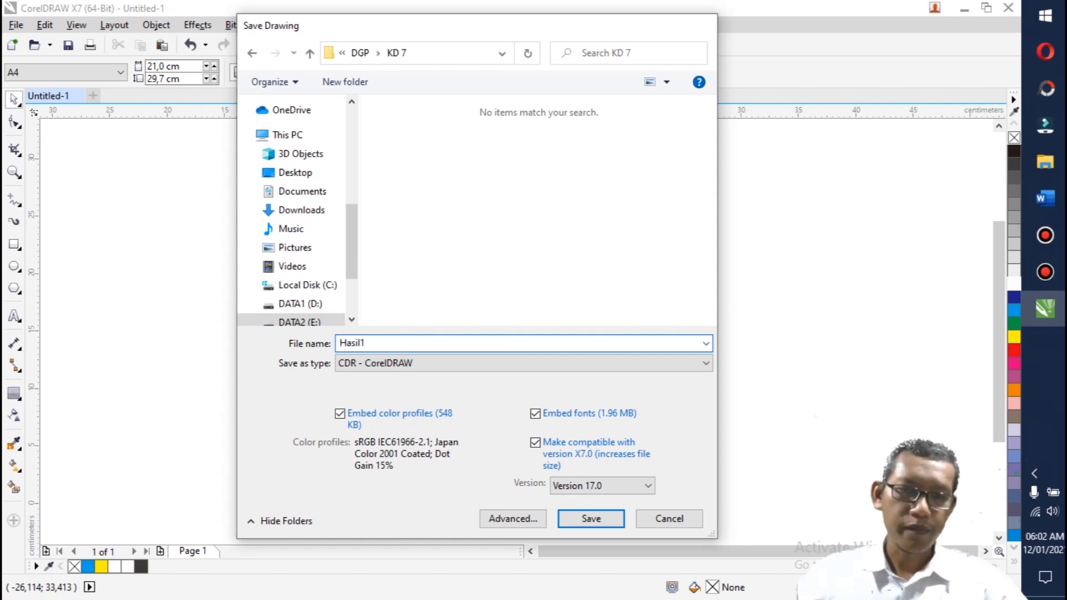
pyautogui.press('Return')
# Step: Select the poster objects and set up a JPG export limited to the selection, targeting the KD 7 folder under Tahun 2021 and DGP
pyautogui.moveTo(359, 143); pyautogui.dragTo(689, 533)
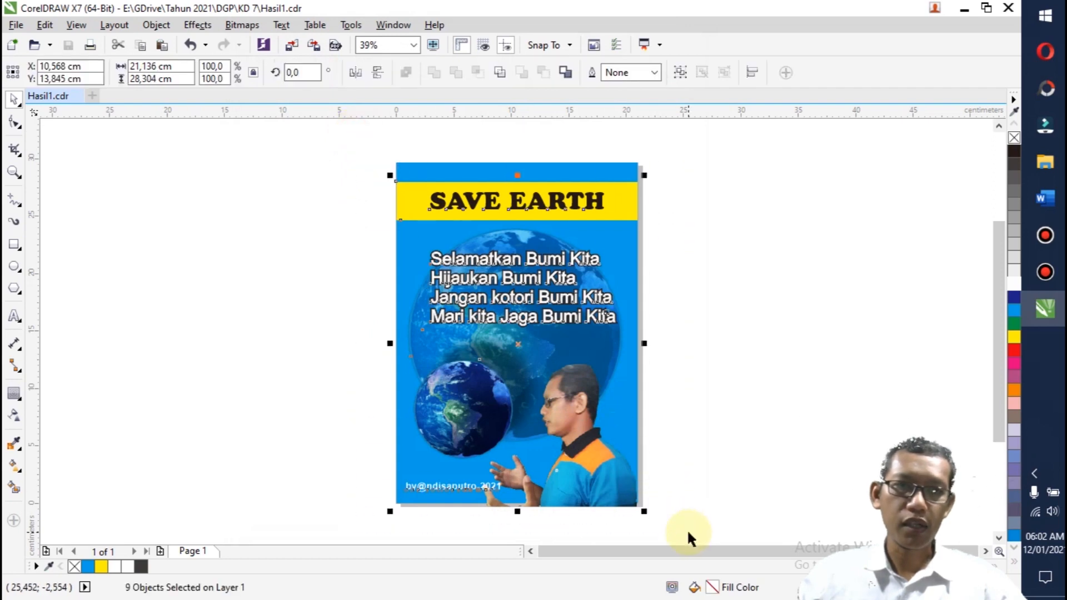
pyautogui.click(313, 46)
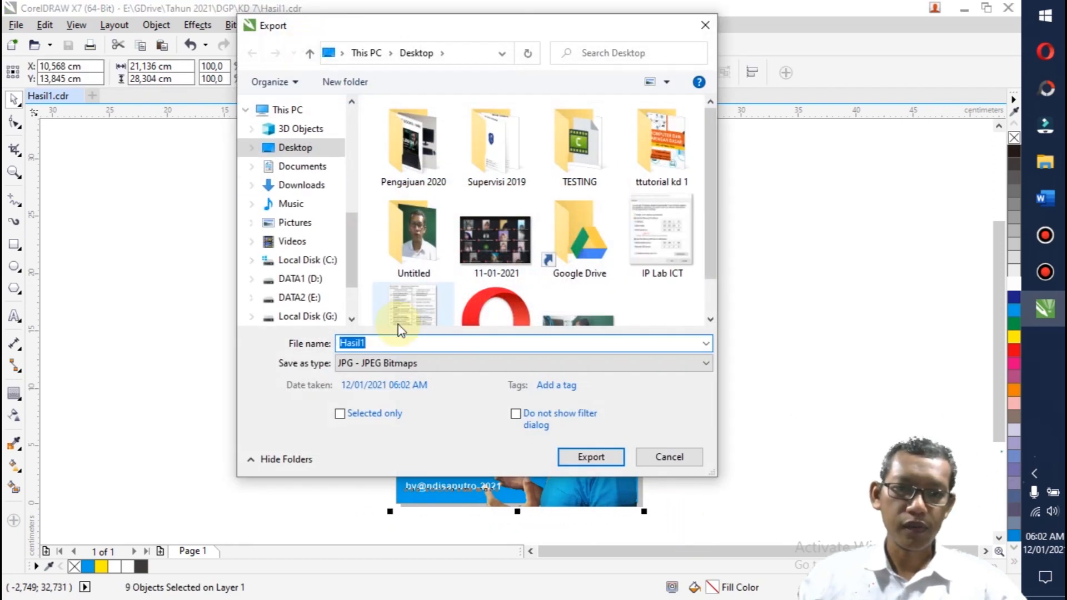
pyautogui.click(374, 412)
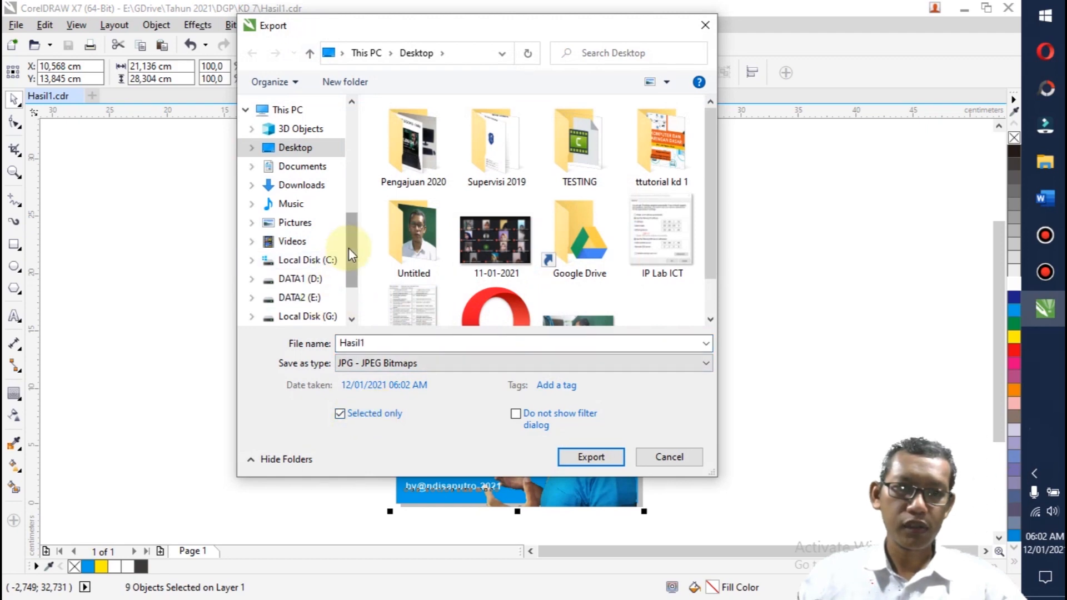
pyautogui.scroll(3, 349, 248)
pyautogui.click(332, 217)
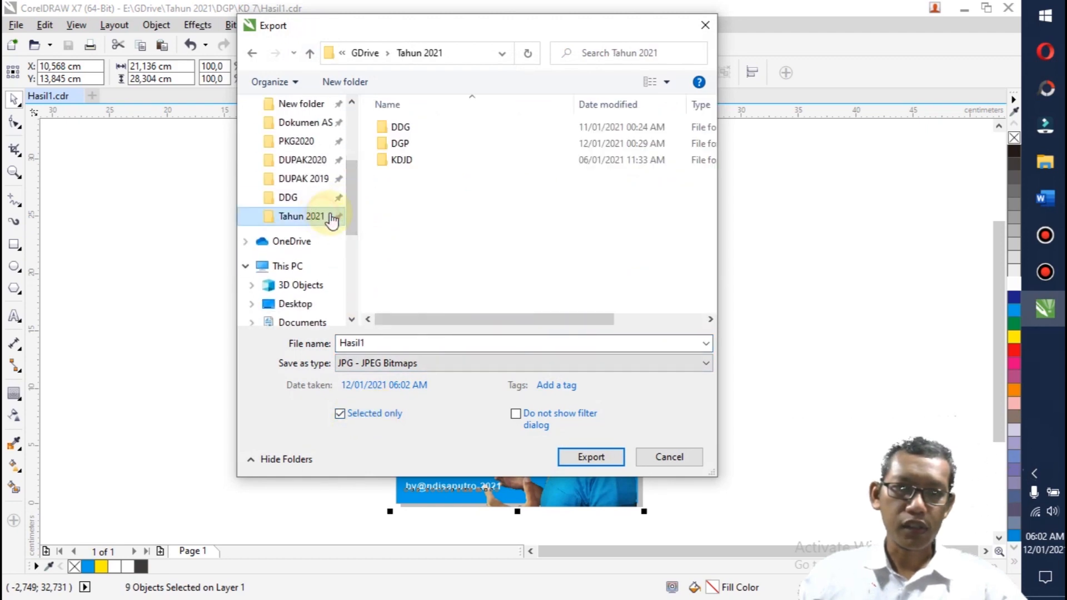
pyautogui.doubleClick(399, 143)
pyautogui.doubleClick(403, 143)
# Step: Try to export the selected objects as the JPEG file Poster1
pyautogui.doubleClick(386, 342)
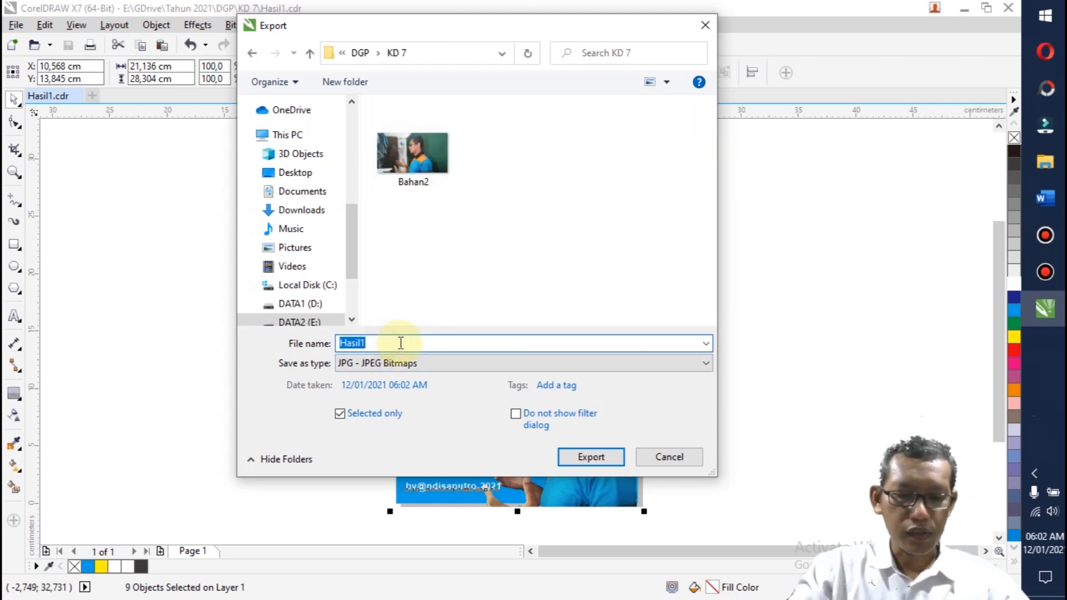
pyautogui.write('Poster1')
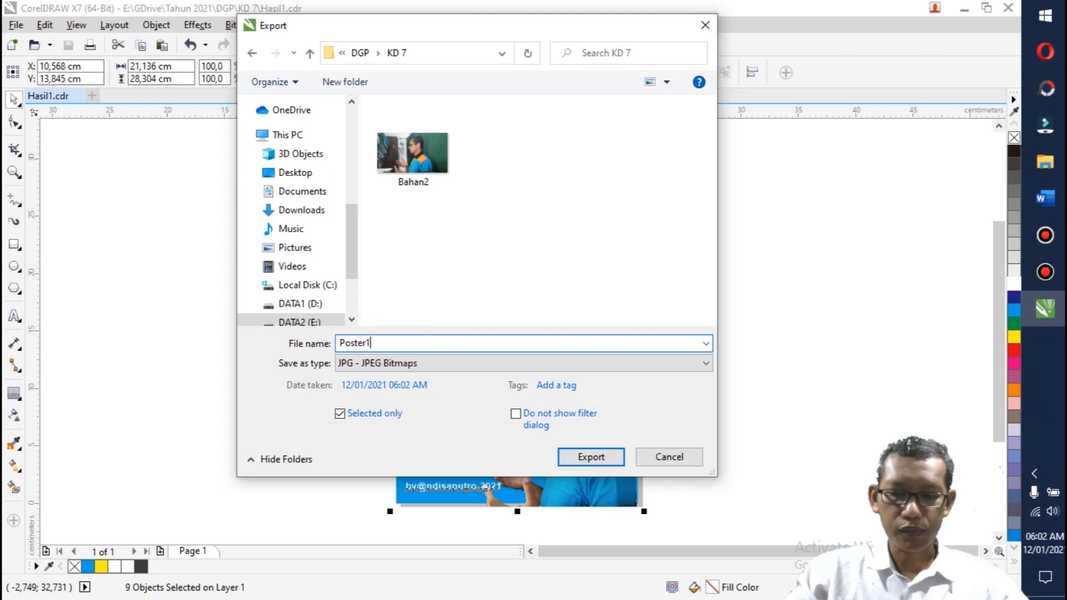
pyautogui.press('Return')
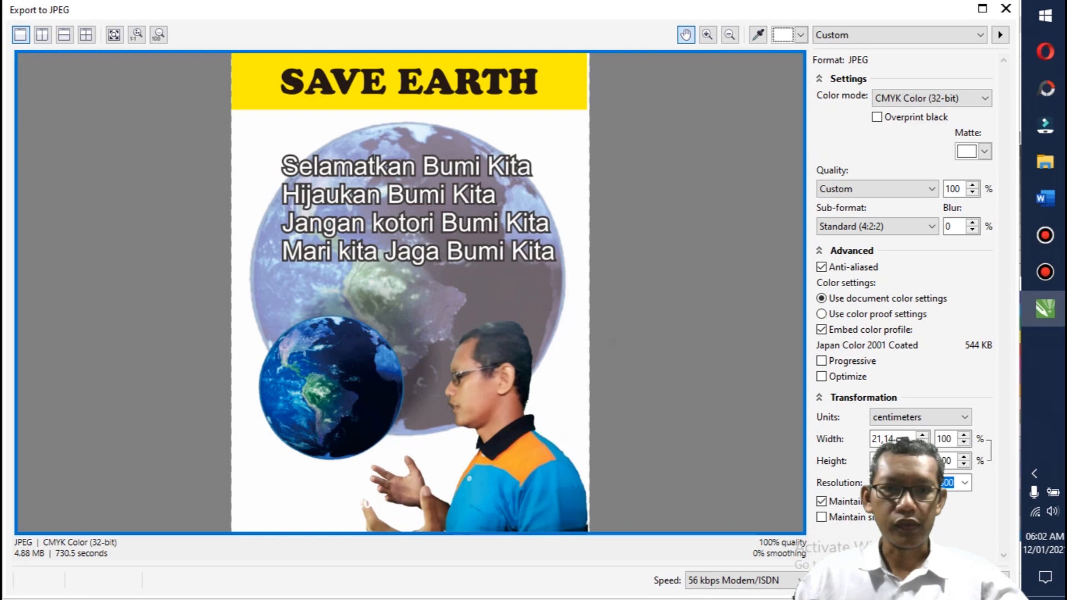
pyautogui.click(1008, 10)
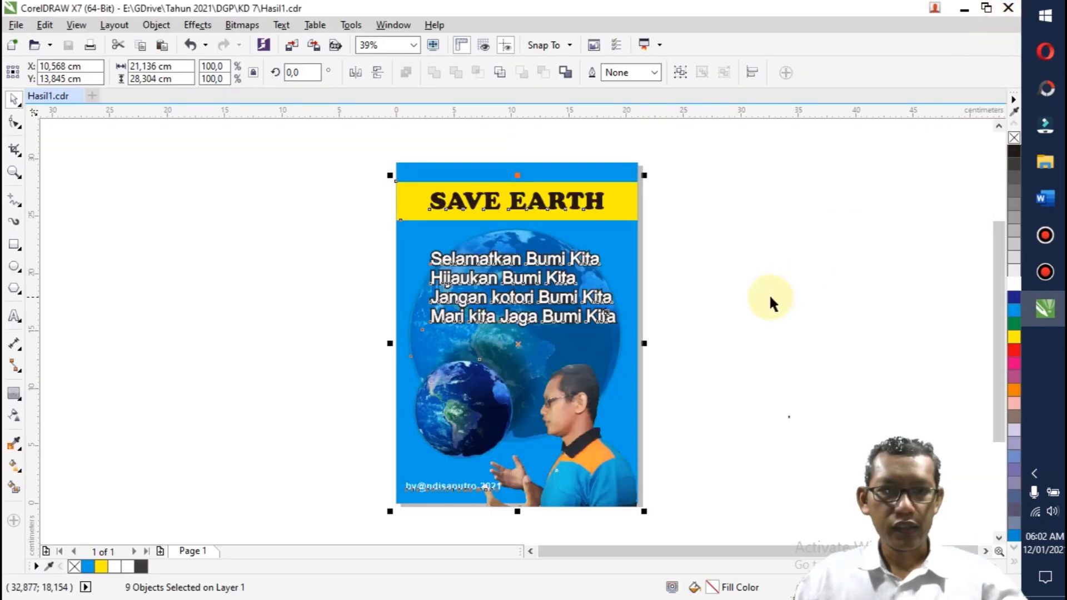
# Step: Unlock the blue background rectangle and deselect it
pyautogui.click(762, 300)
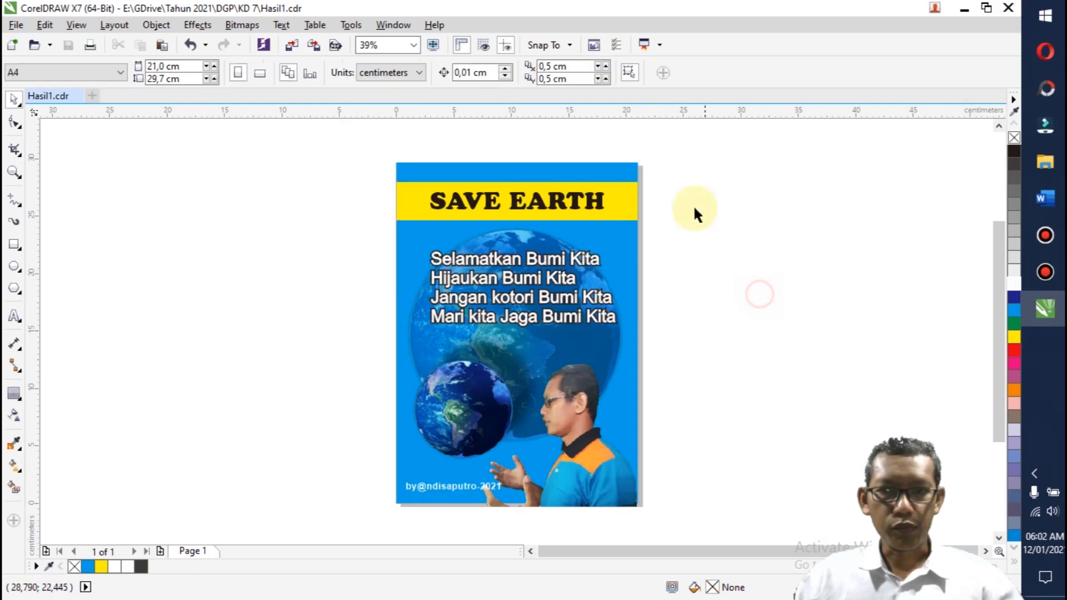
pyautogui.rightClick(617, 173)
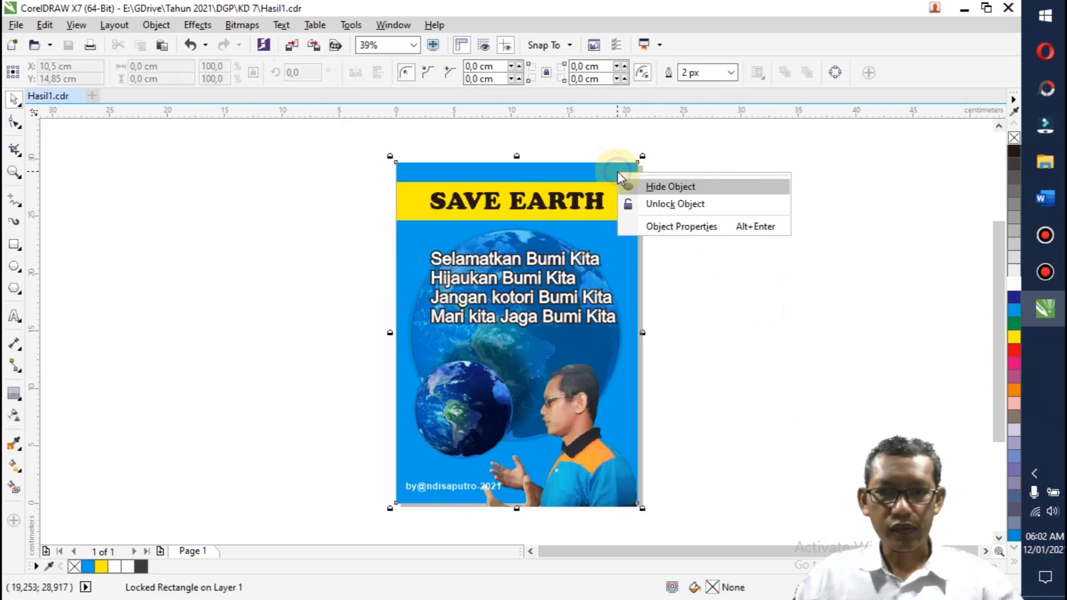
pyautogui.click(671, 206)
pyautogui.click(708, 239)
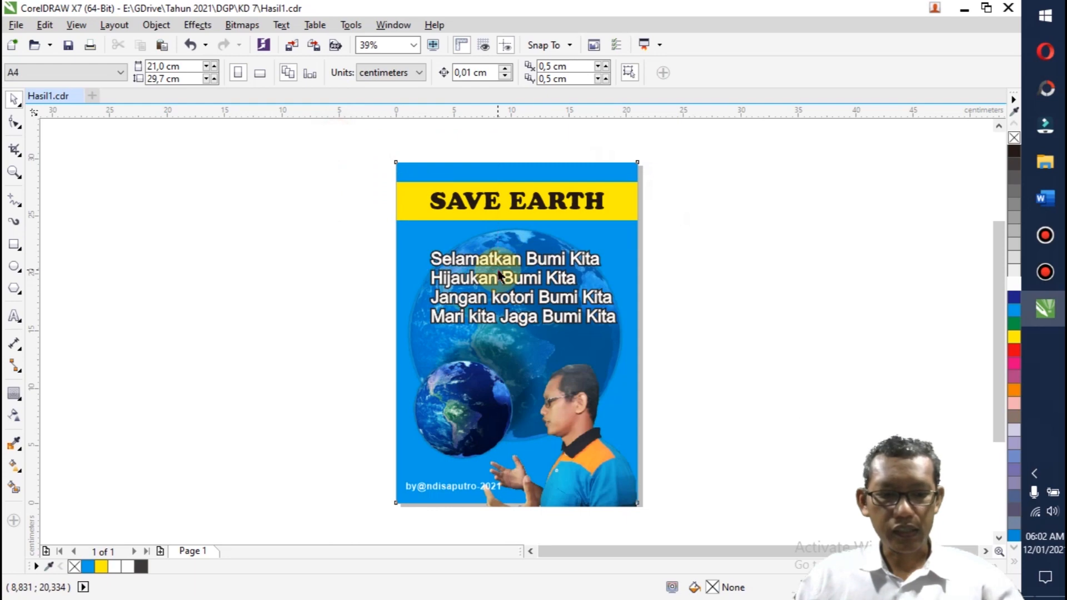
# Step: Select all poster objects including the background and export the selection as the JPEG file Poster1 in the KD 7 folder
pyautogui.hotkey('ctrl', 'a')
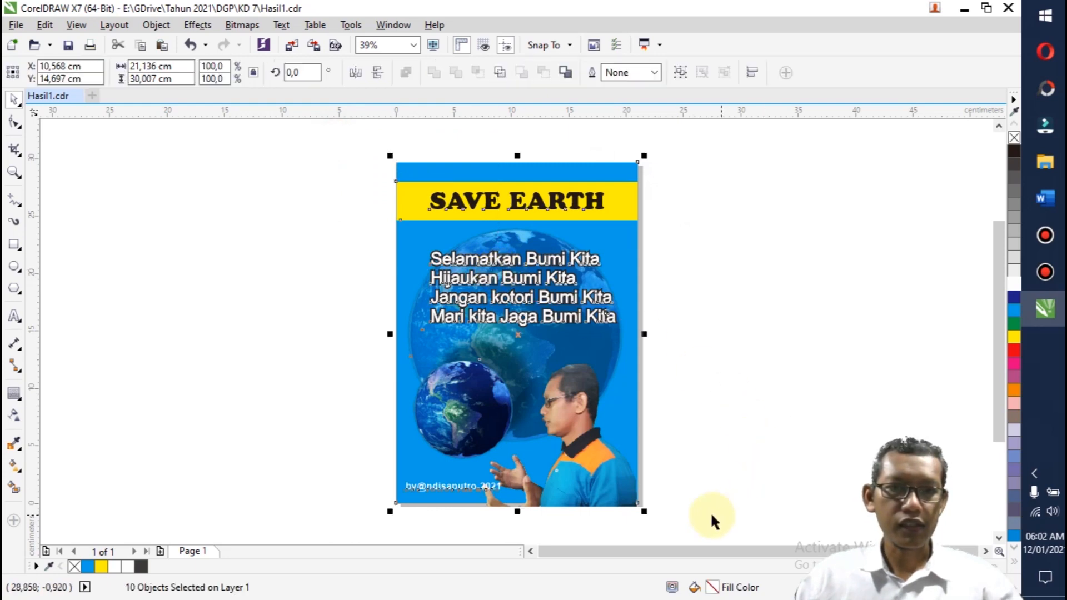
pyautogui.moveTo(362, 138); pyautogui.dragTo(661, 520)
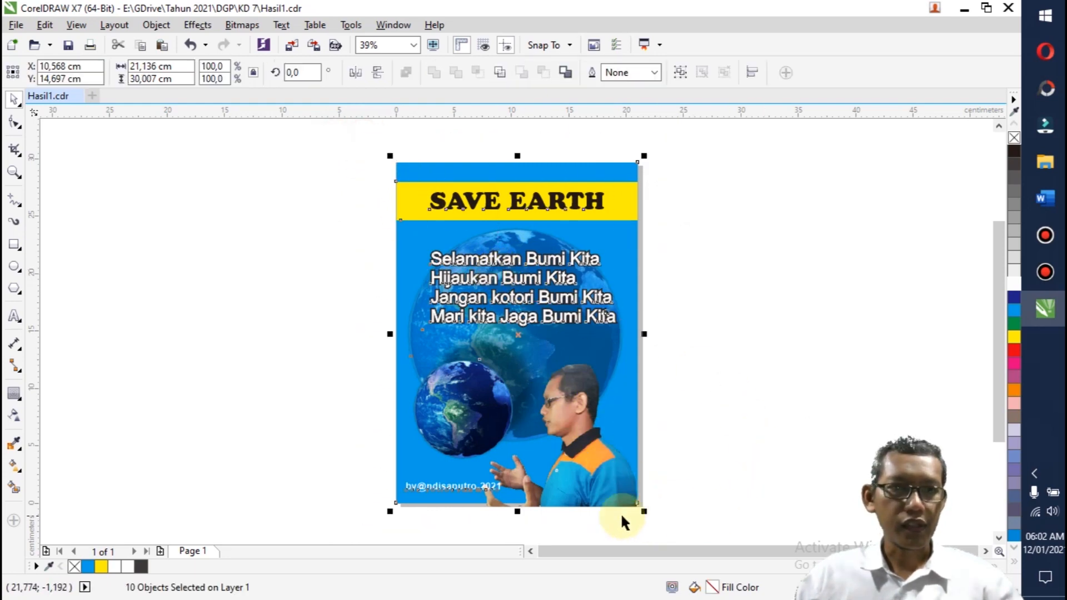
pyautogui.click(313, 45)
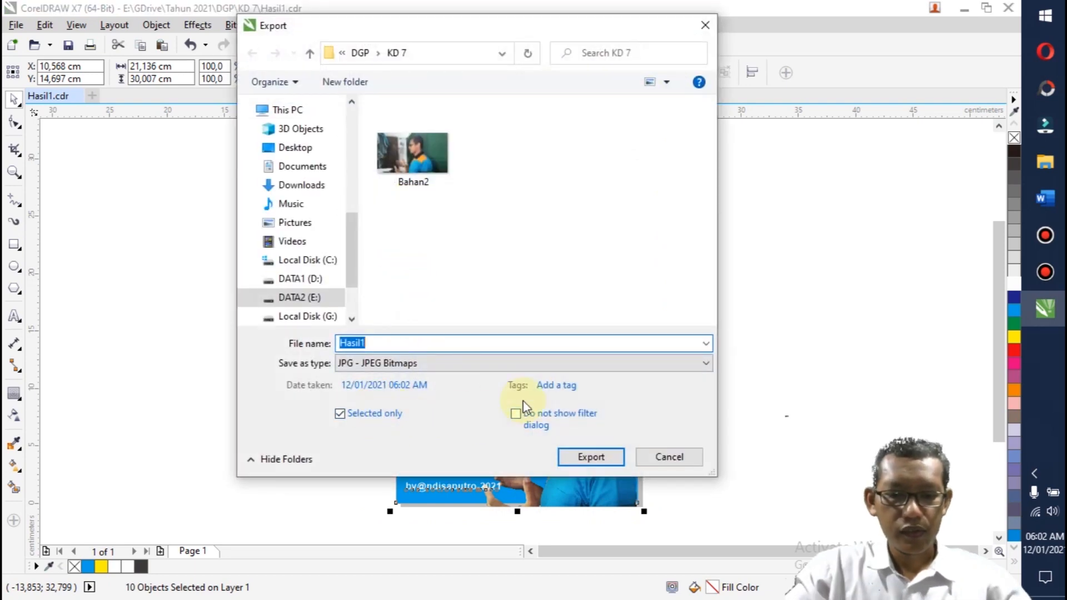
pyautogui.write('Poster1')
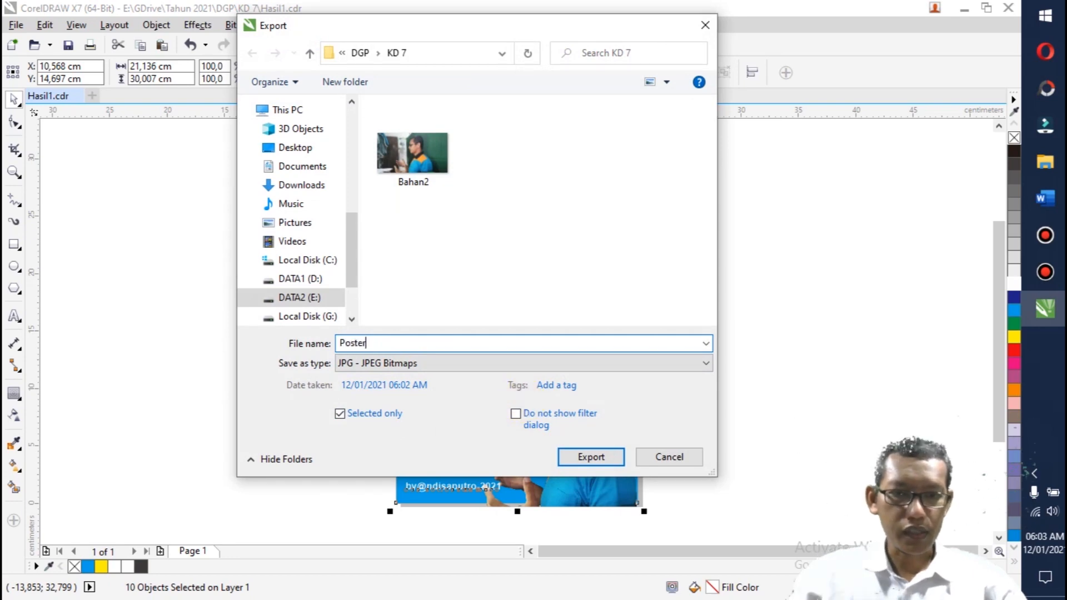
pyautogui.click(587, 452)
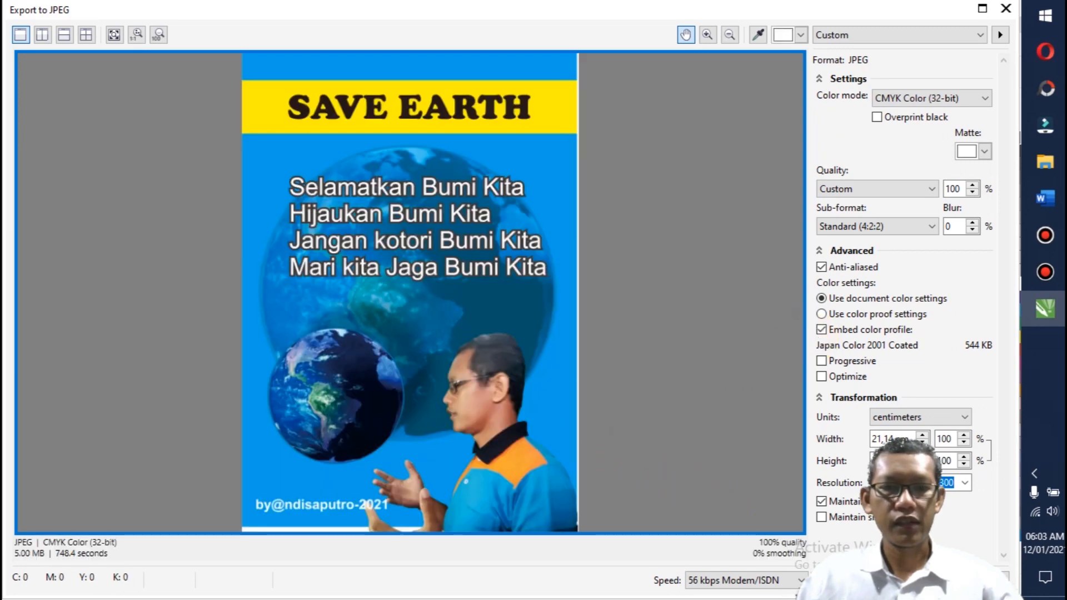
pyautogui.click(852, 580)
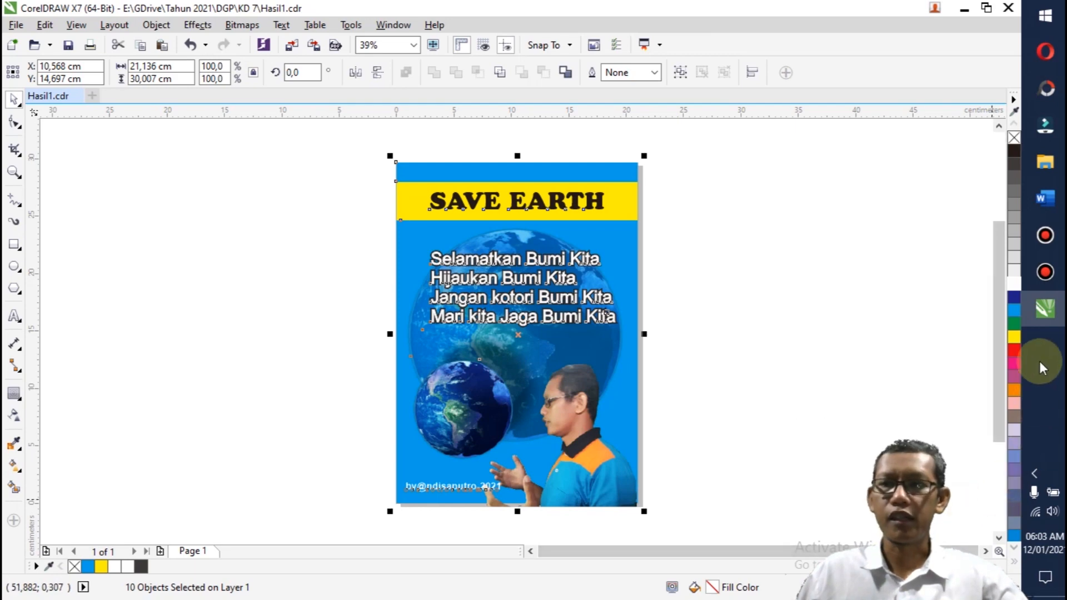
# Step: Switch to File Explorer and open the exported Poster1 image from the KD 7 folder
pyautogui.click(1045, 162)
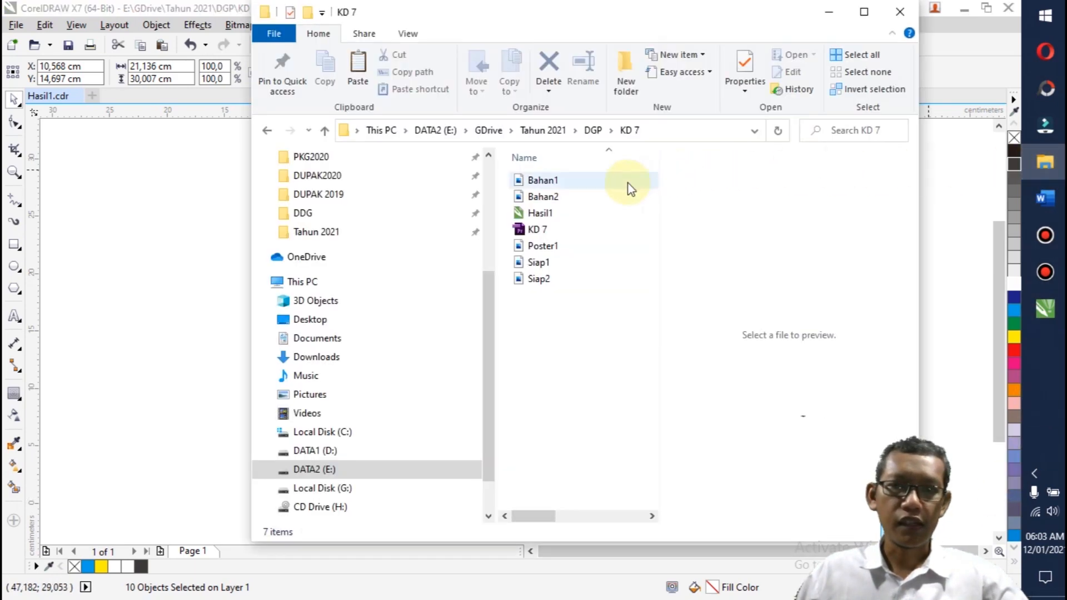
pyautogui.click(542, 251)
pyautogui.doubleClick(542, 250)
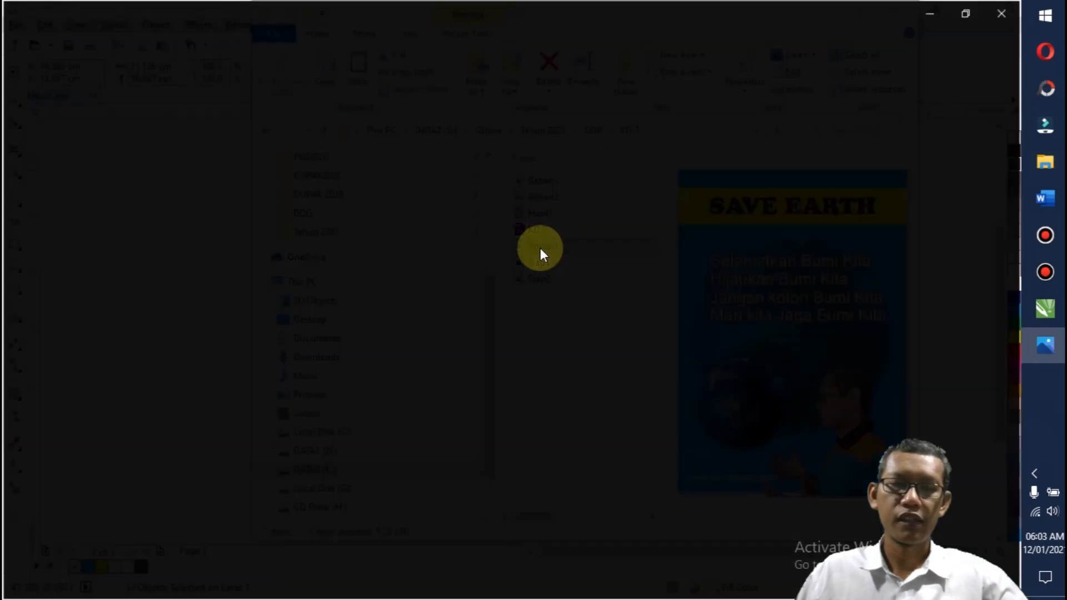
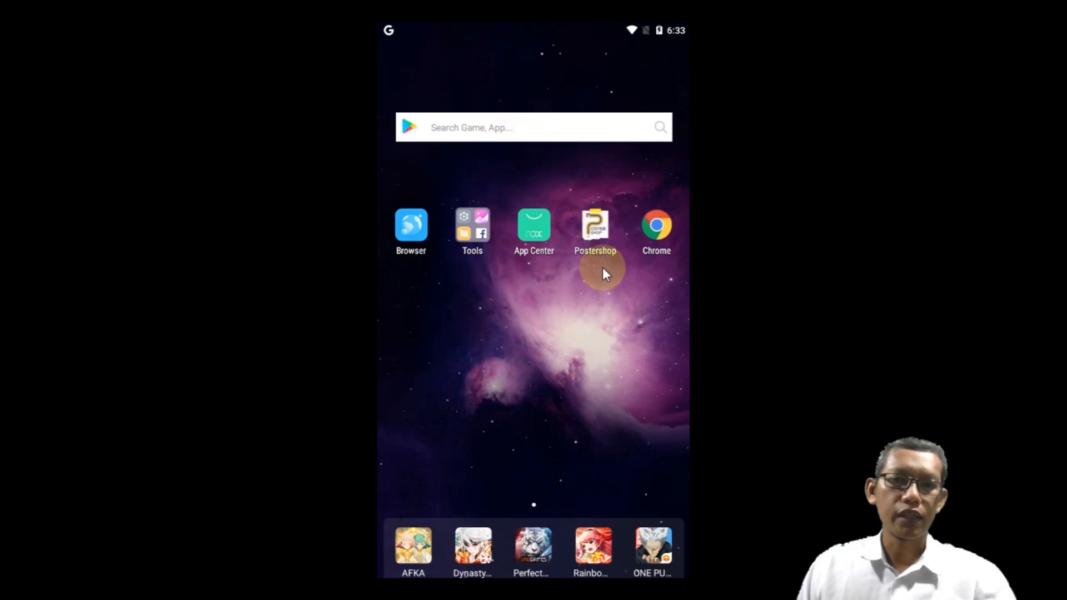
# Step: Open the Gallery from the Tools folder and view the Earth picture in the Pictures album
pyautogui.click(605, 239)
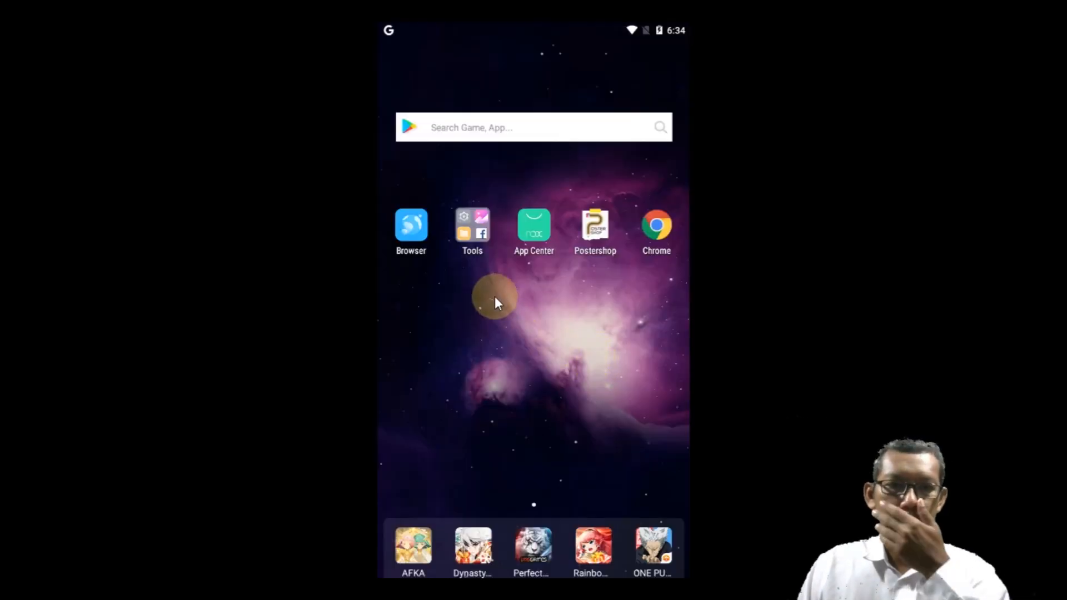
pyautogui.click(479, 247)
pyautogui.click(538, 273)
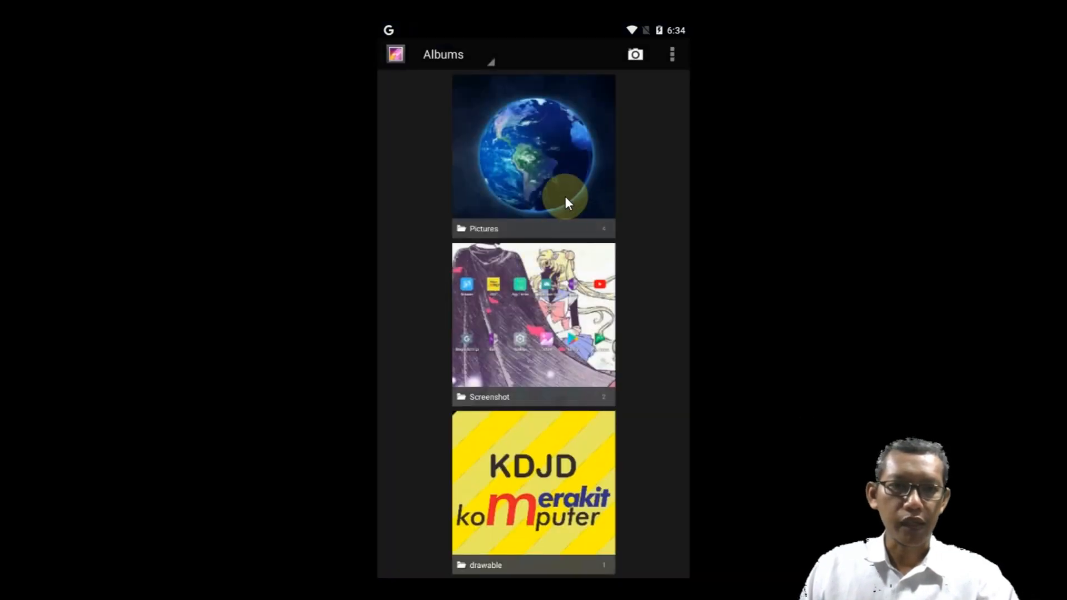
pyautogui.click(565, 172)
pyautogui.click(565, 150)
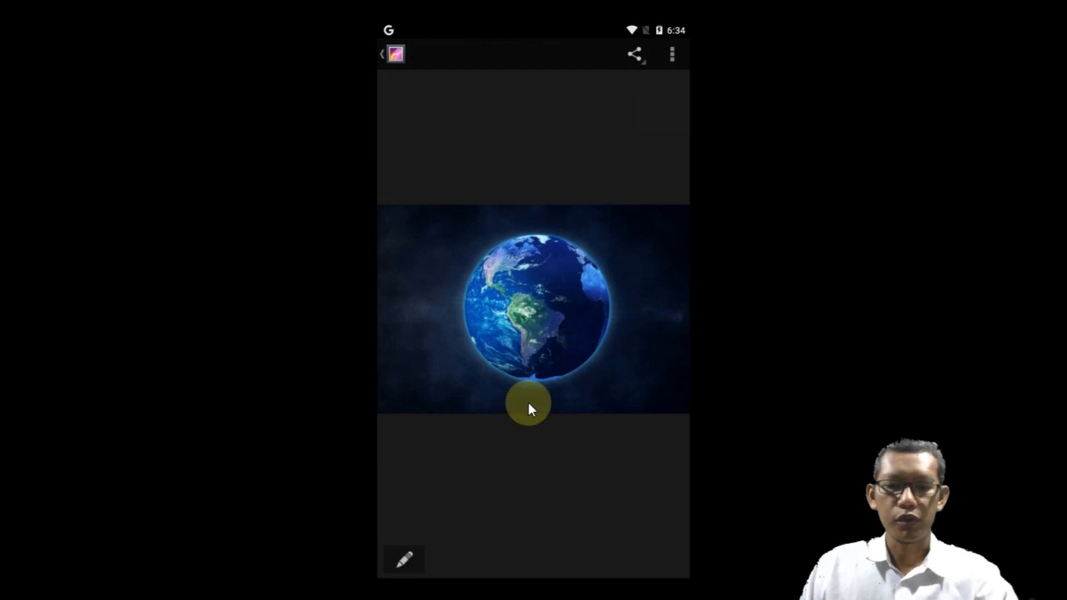
pyautogui.click(387, 54)
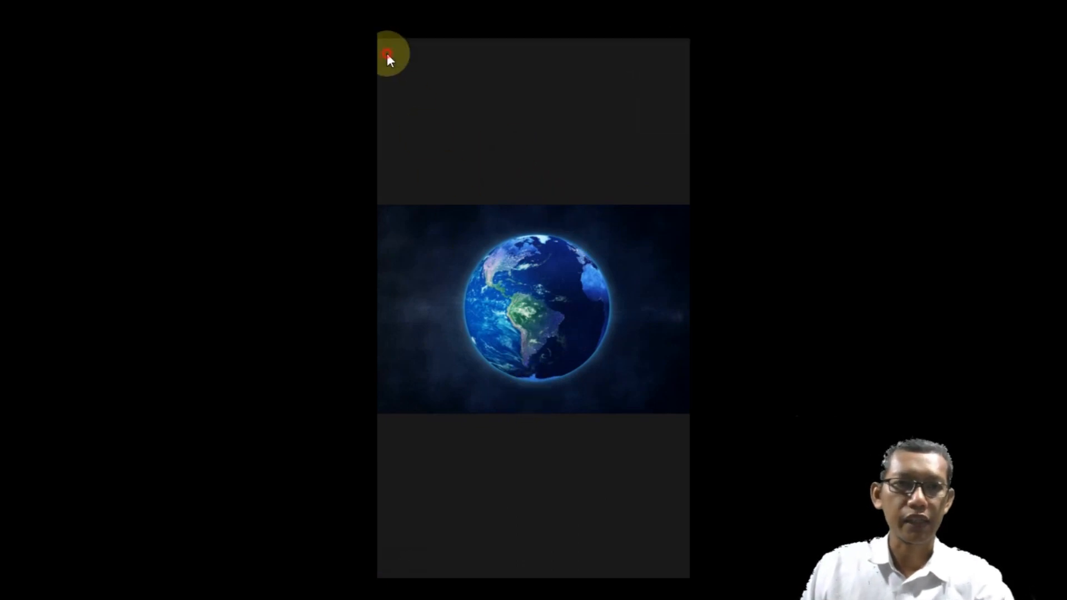
pyautogui.click(385, 52)
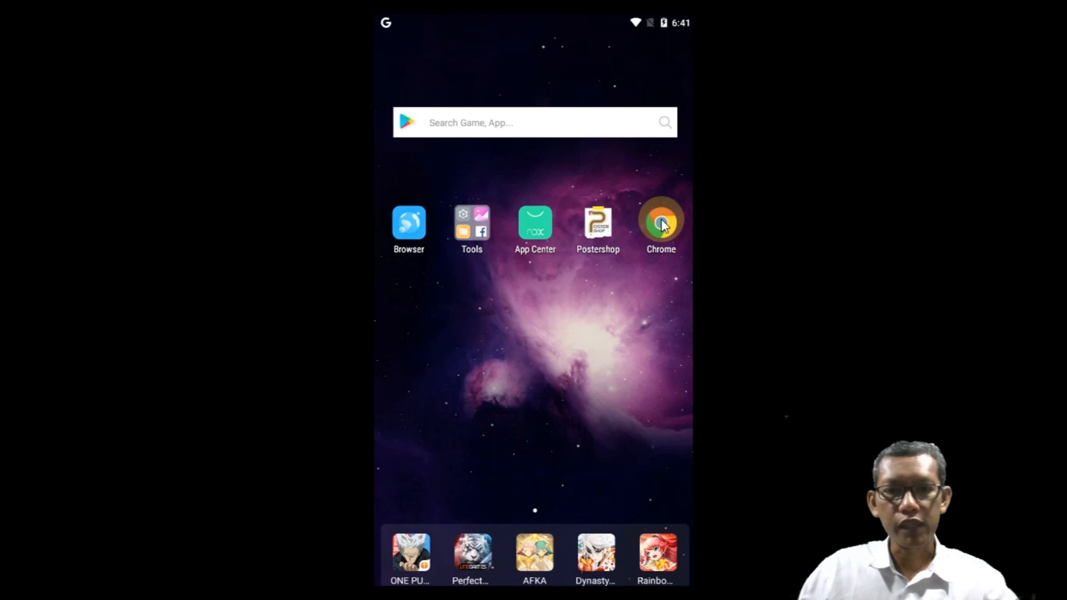
# Step: Switch to Chrome and open the remove.bg website
pyautogui.click(661, 224)
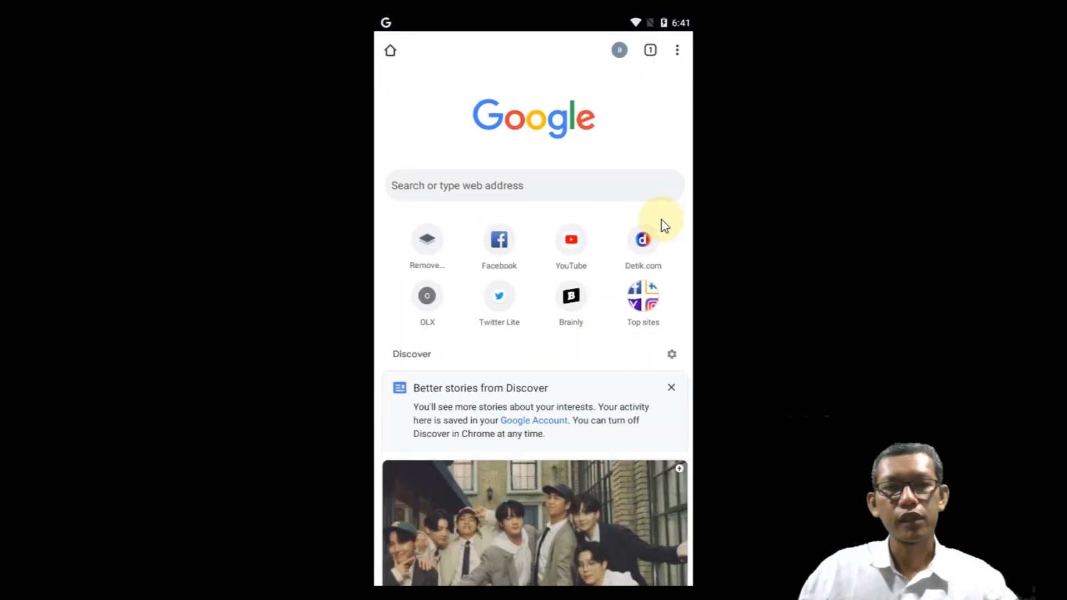
pyautogui.click(575, 184)
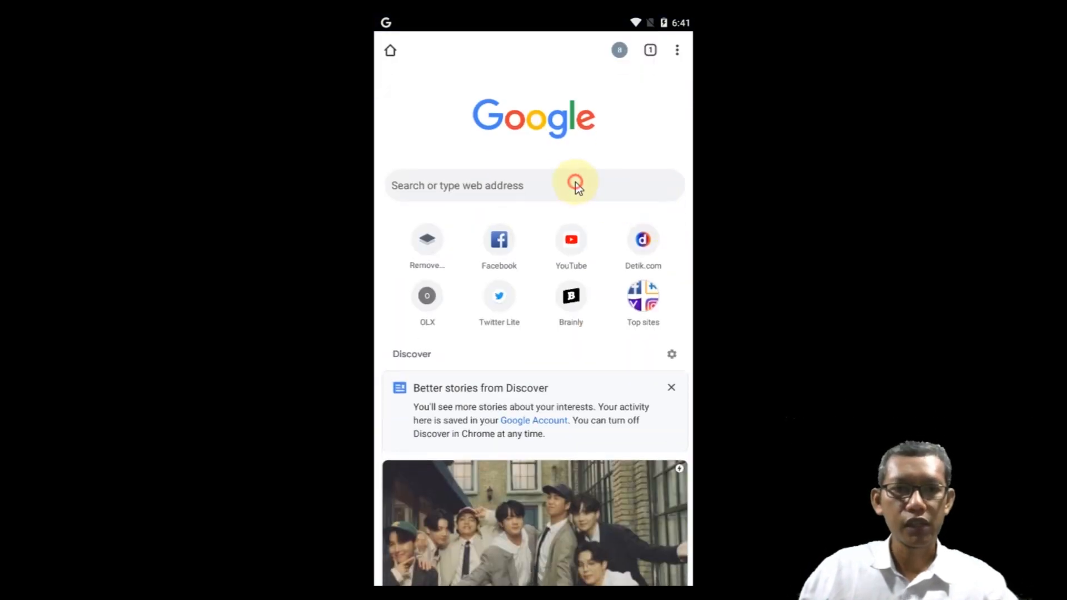
pyautogui.write('remove')
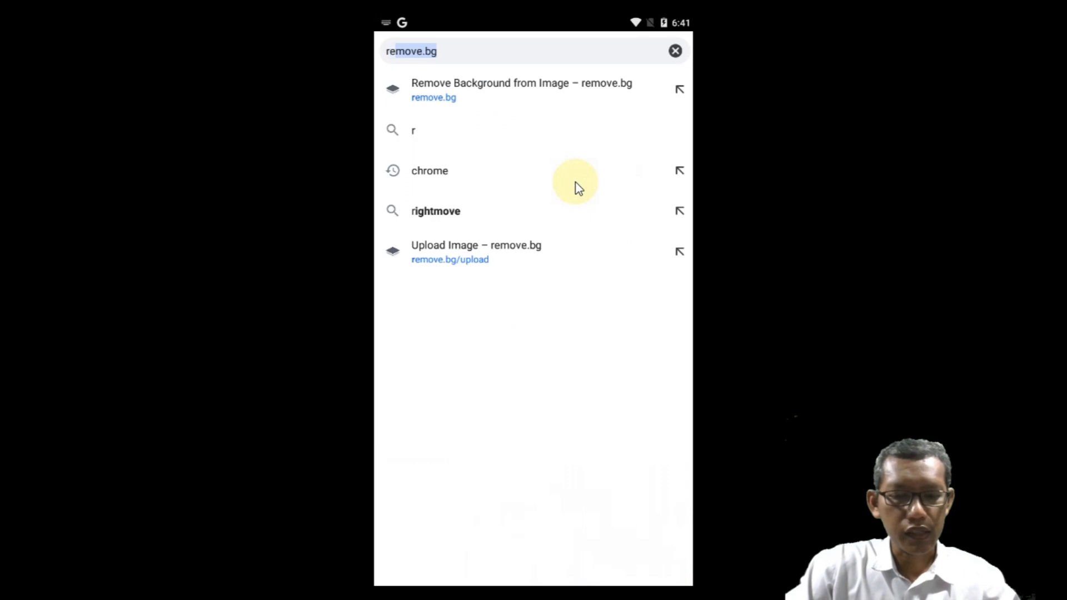
pyautogui.write('.bg')
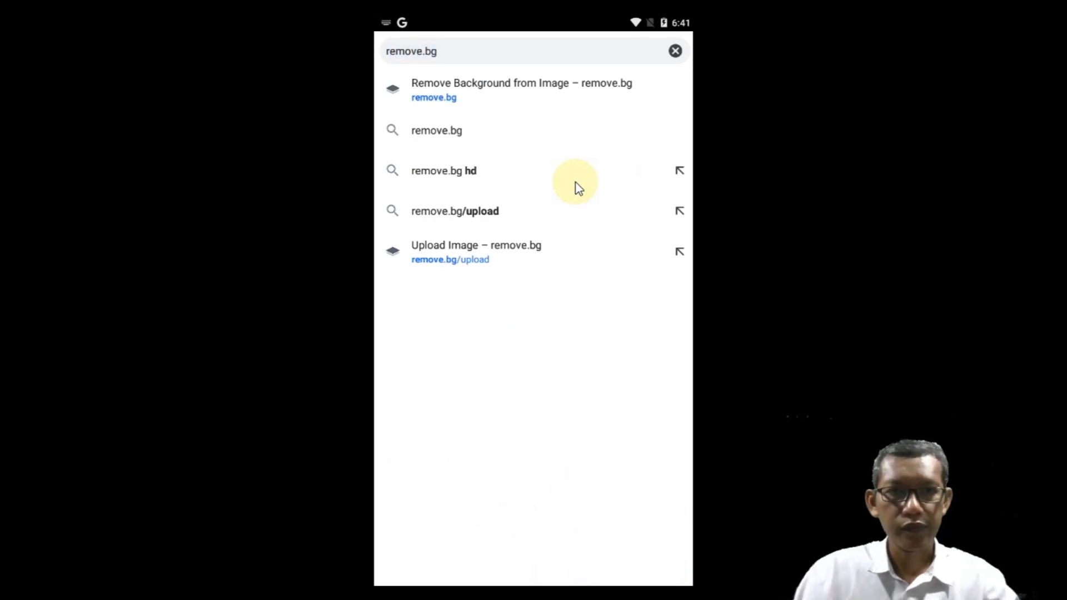
pyautogui.press('Return')
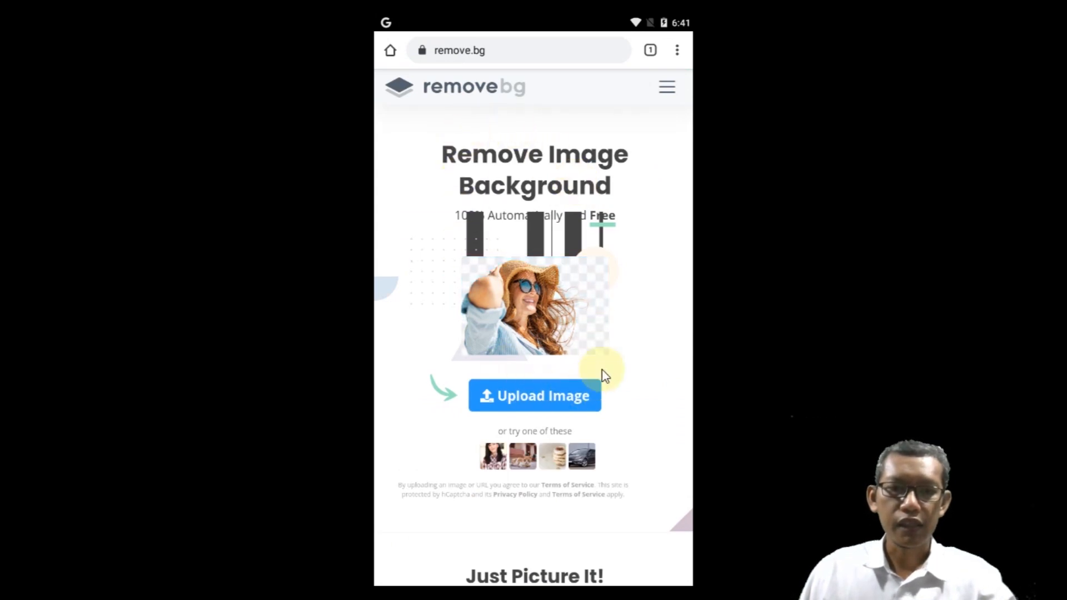
# Step: Upload the Earth picture from the Gallery's Pictures album to remove its background
pyautogui.click(512, 395)
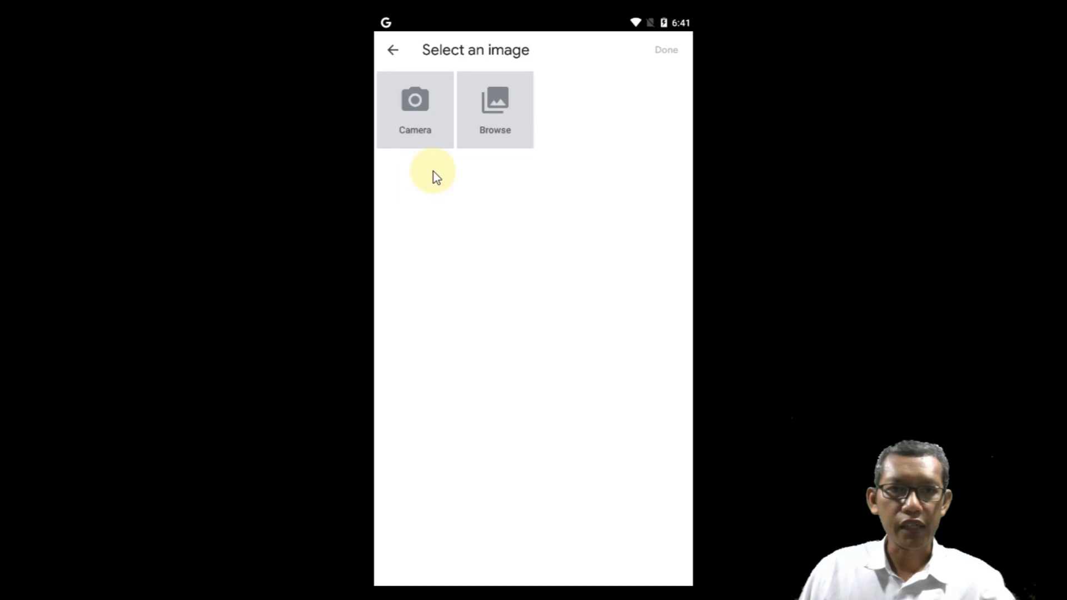
pyautogui.click(483, 104)
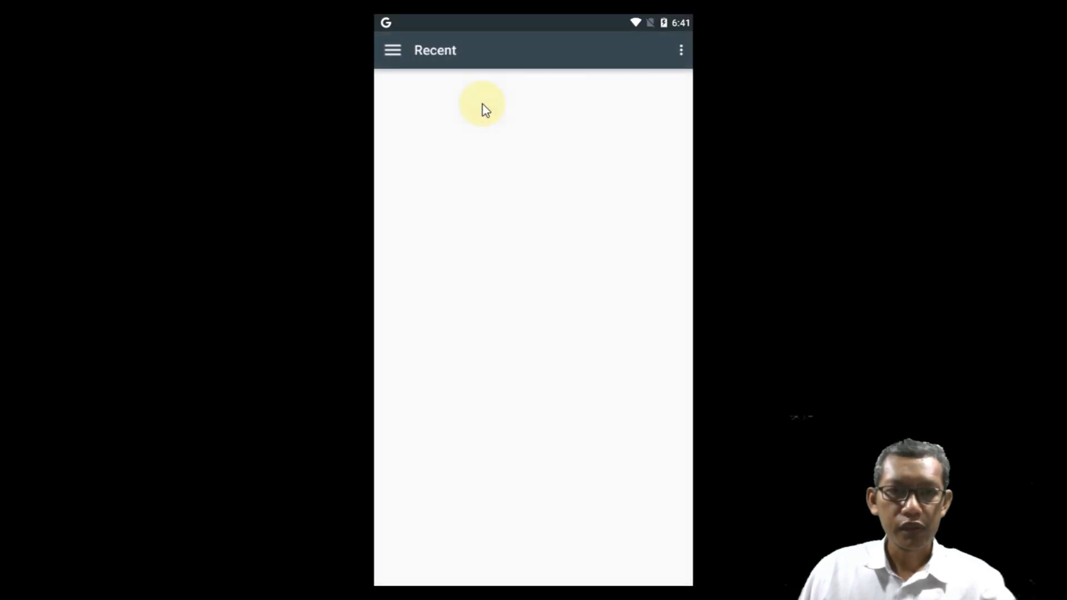
pyautogui.click(449, 166)
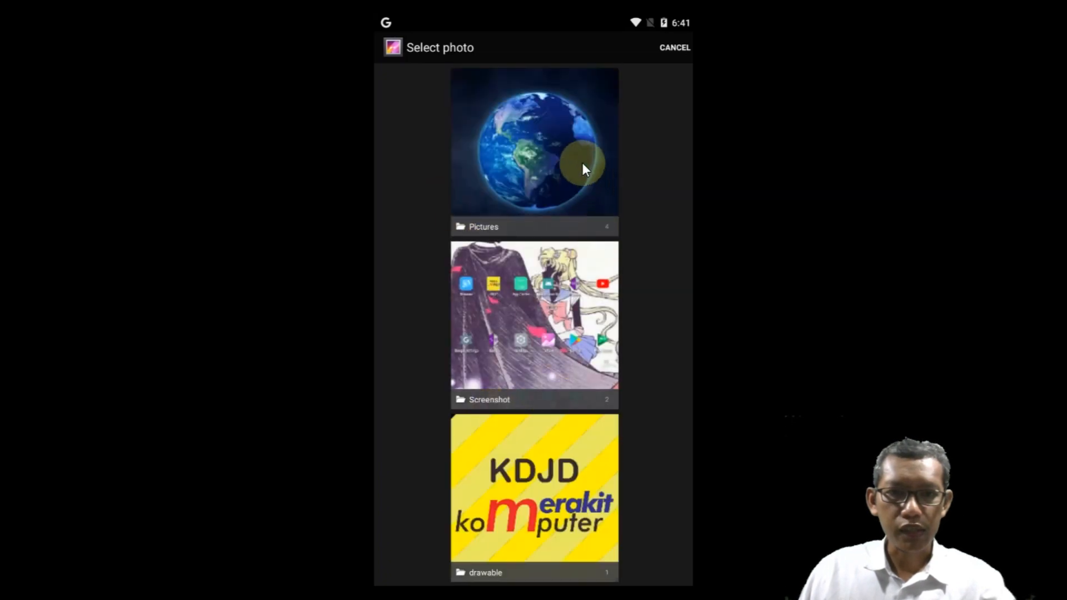
pyautogui.click(582, 162)
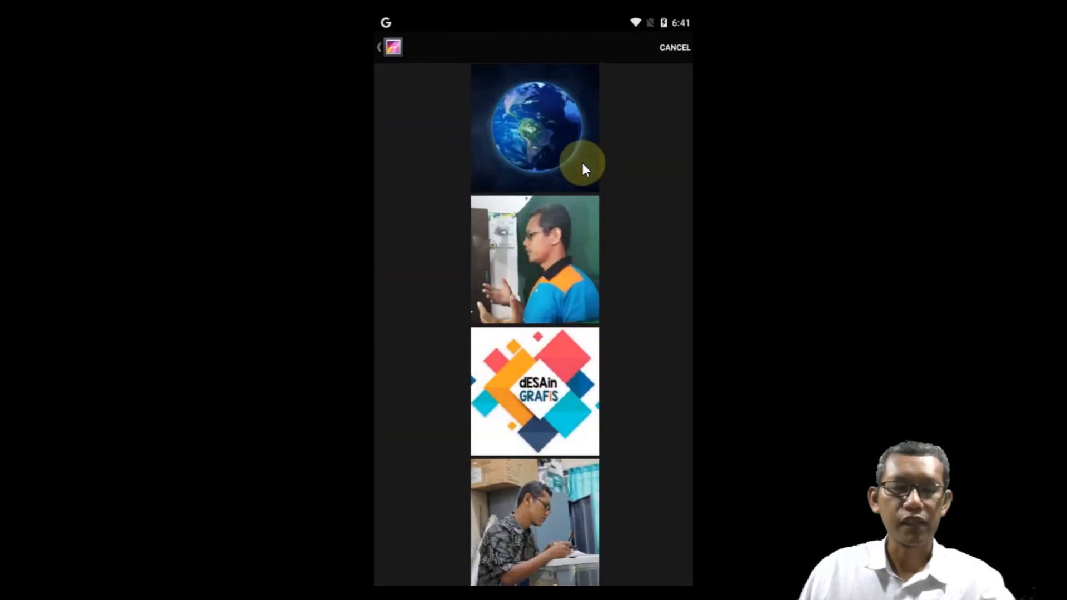
pyautogui.click(545, 141)
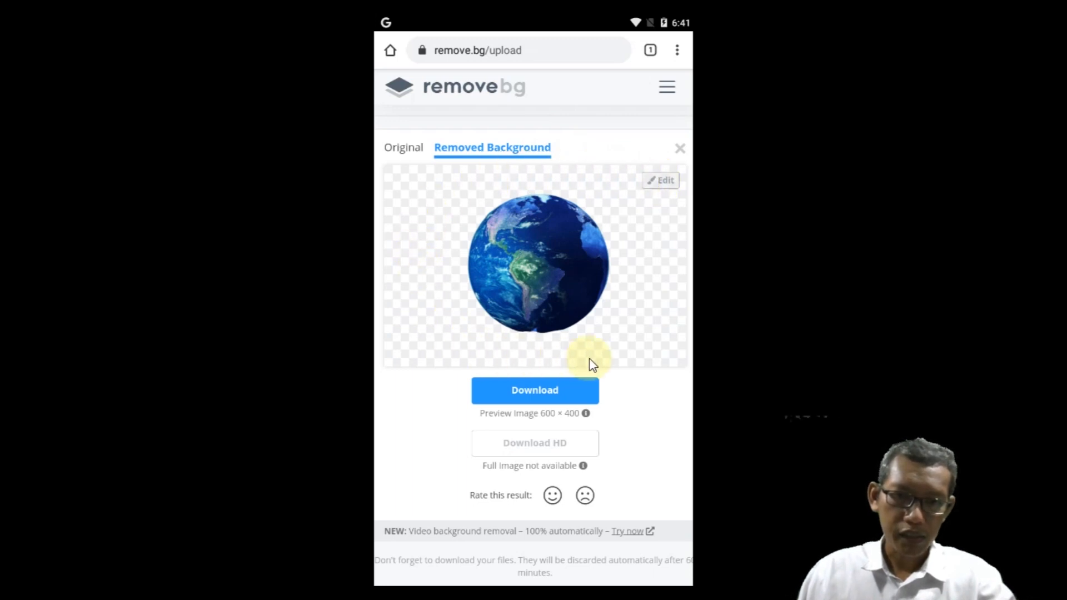
# Step: Download the preview-size Earth cutout, view the saved PNG and return to the remove.bg page
pyautogui.click(563, 402)
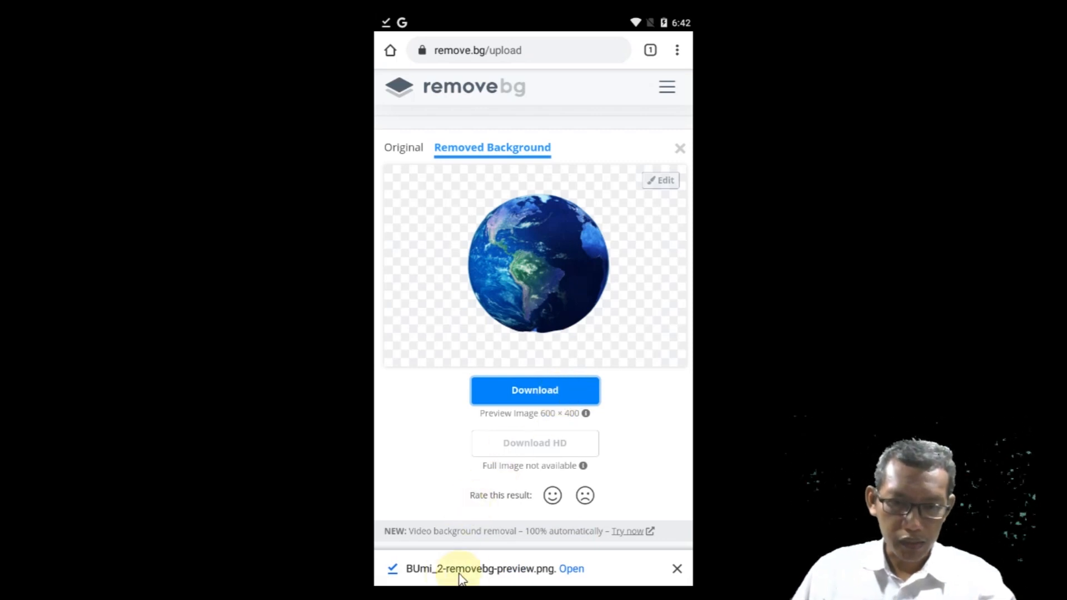
pyautogui.click(568, 570)
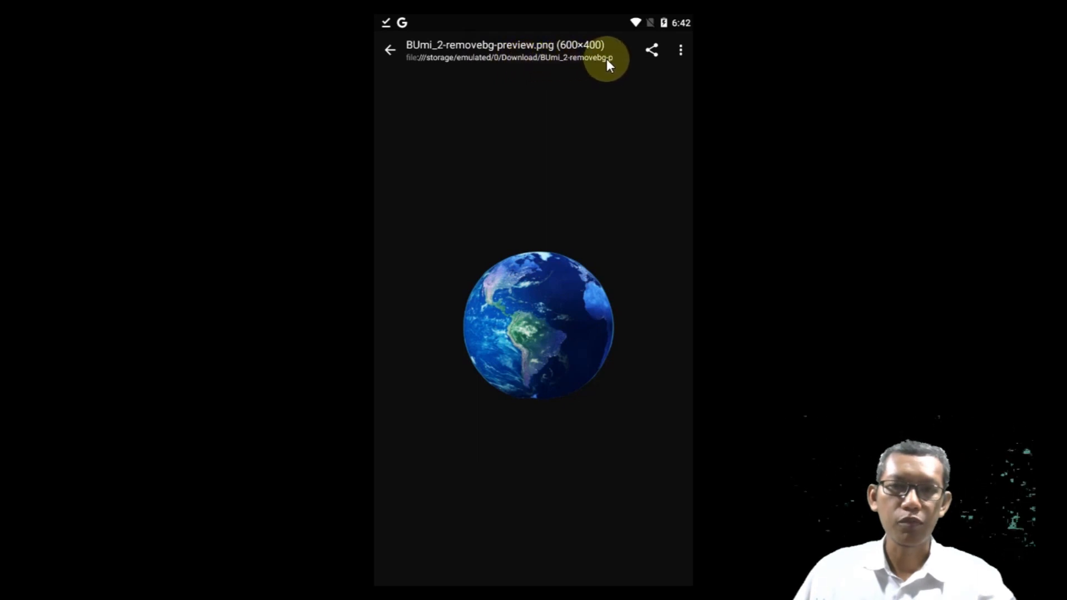
pyautogui.click(392, 50)
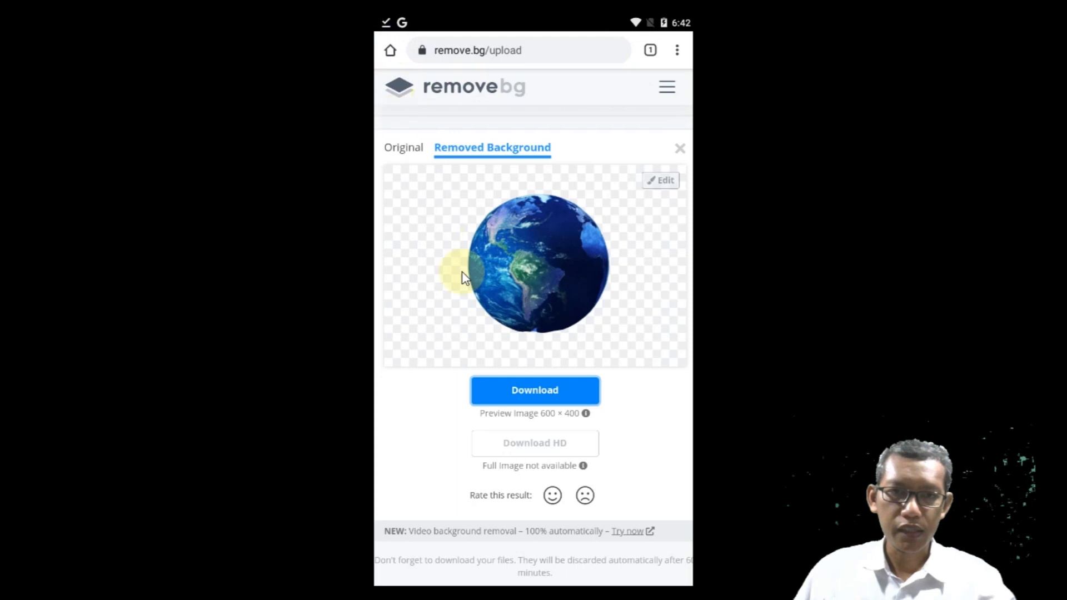
# Step: Return to the remove.bg start page and upload the photo of the man in the blue and orange shirt from the Pictures album
pyautogui.click(477, 92)
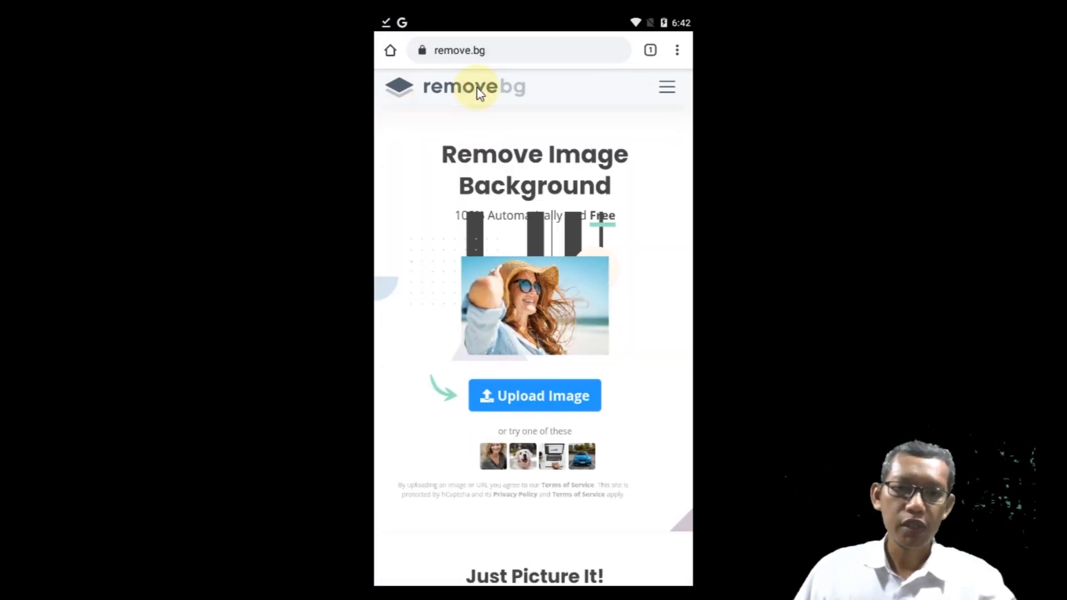
pyautogui.click(538, 398)
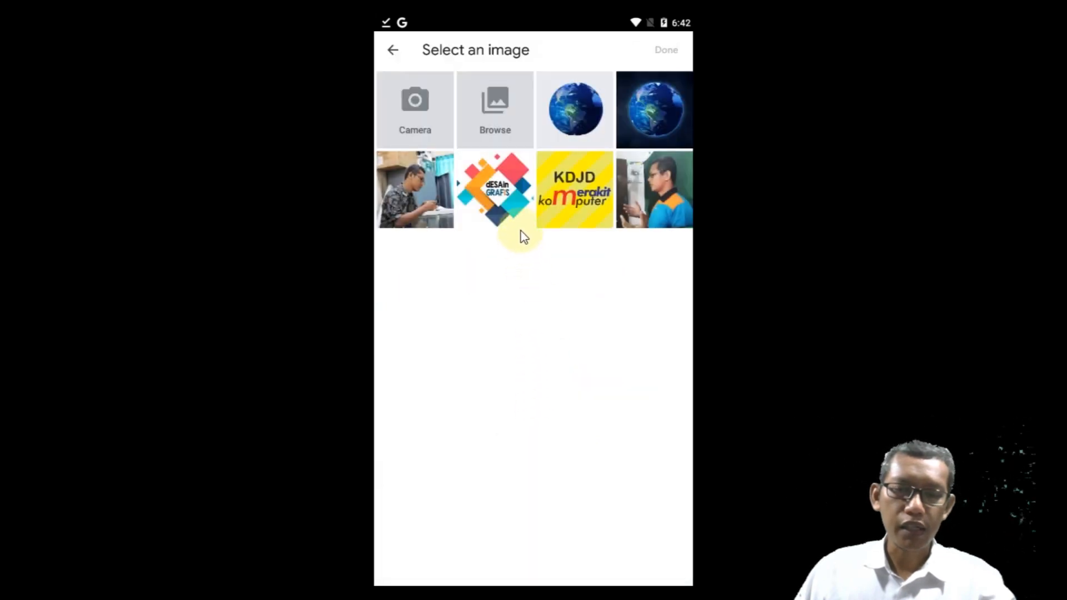
pyautogui.click(501, 105)
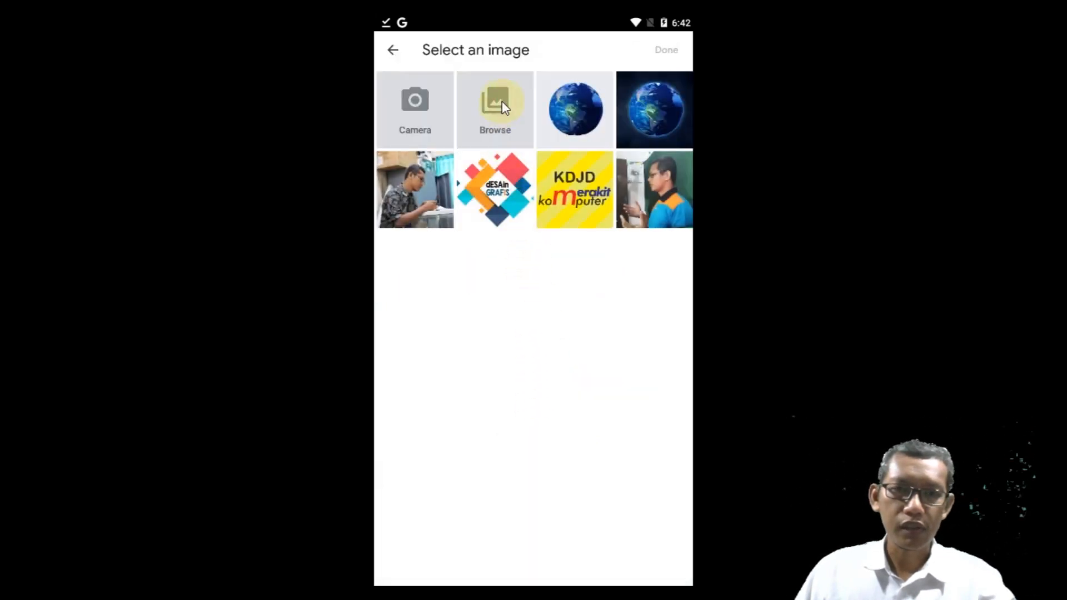
pyautogui.click(438, 205)
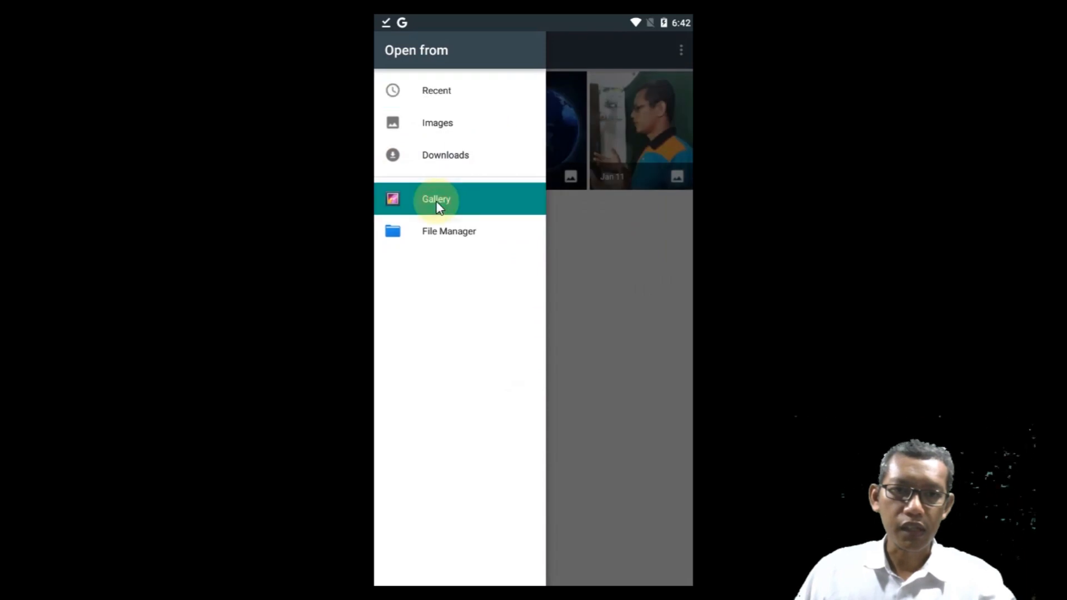
pyautogui.click(436, 202)
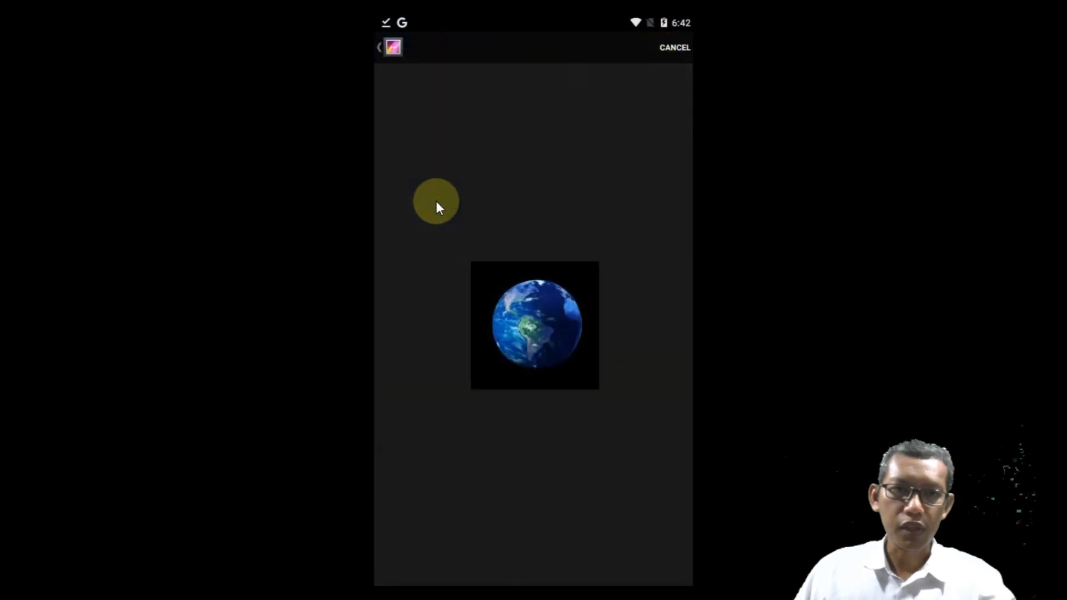
pyautogui.click(380, 48)
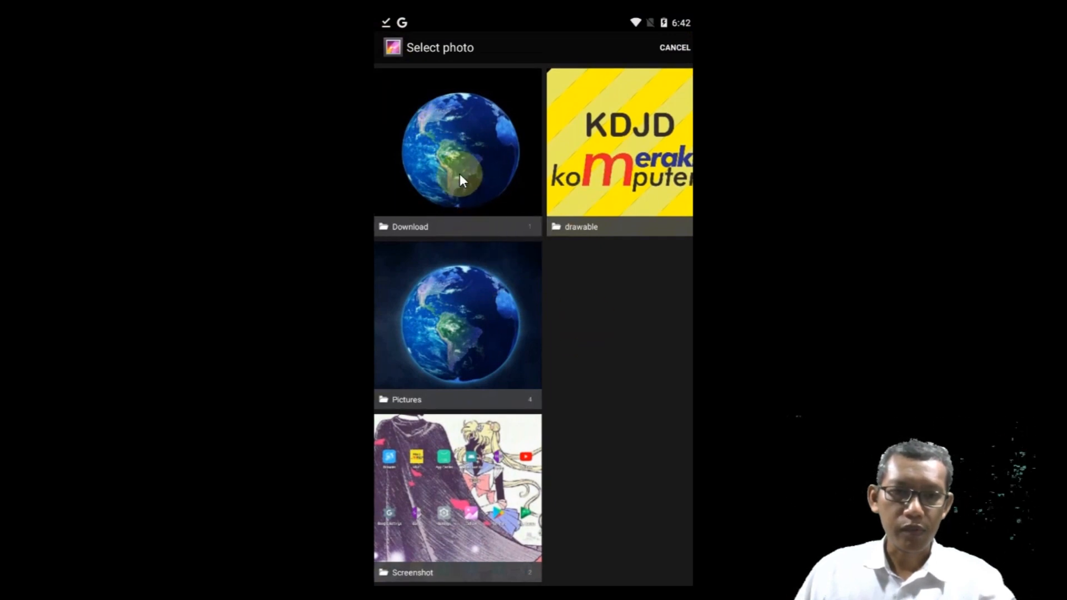
pyautogui.click(461, 325)
pyautogui.click(552, 242)
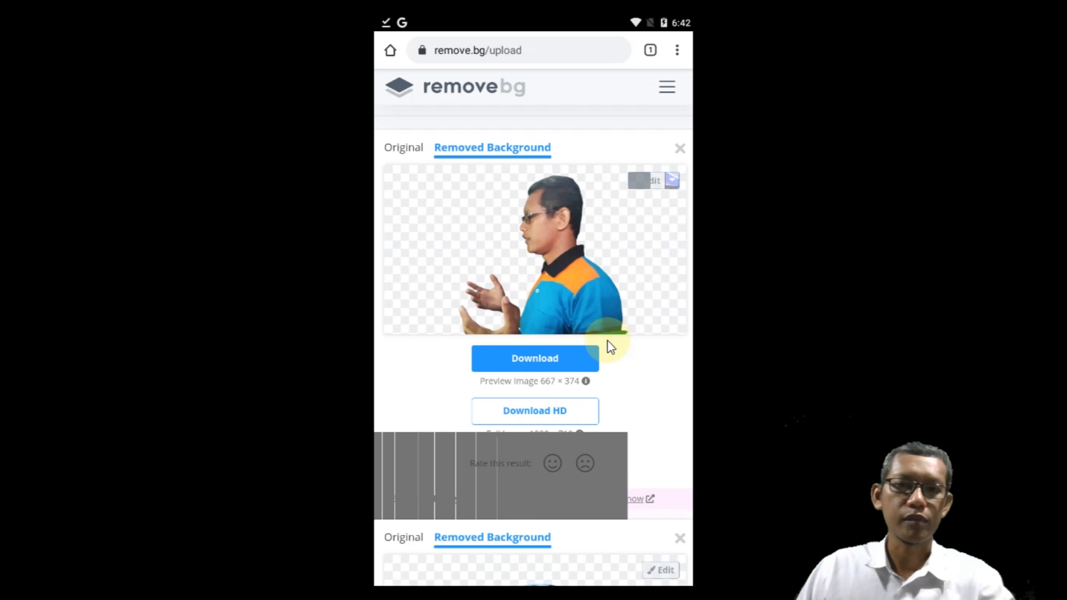
# Step: Download the preview-size cutout of the man and view the saved PNG
pyautogui.click(543, 351)
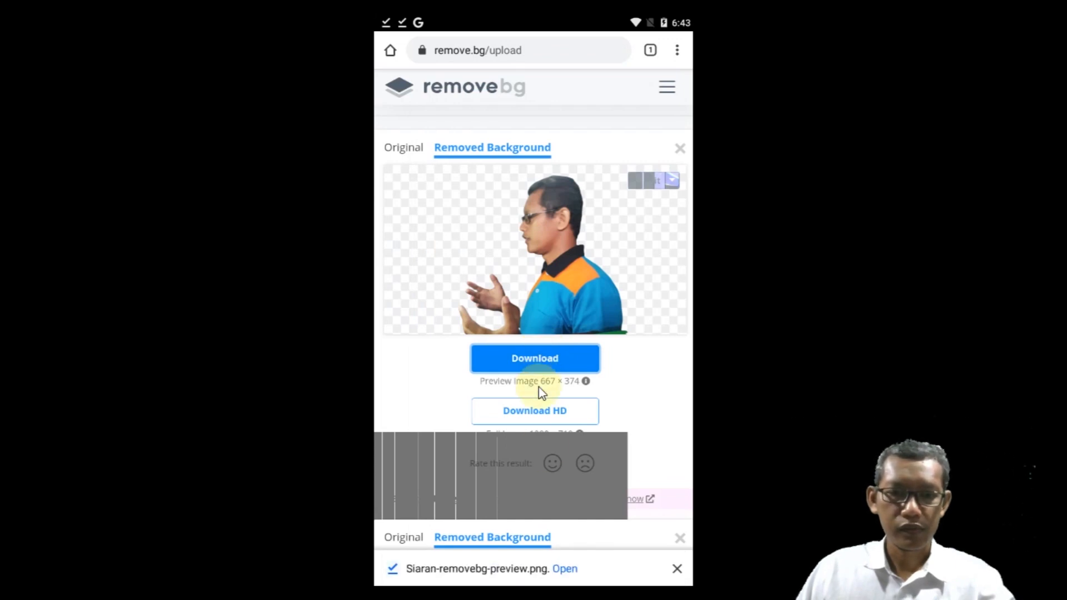
pyautogui.click(564, 569)
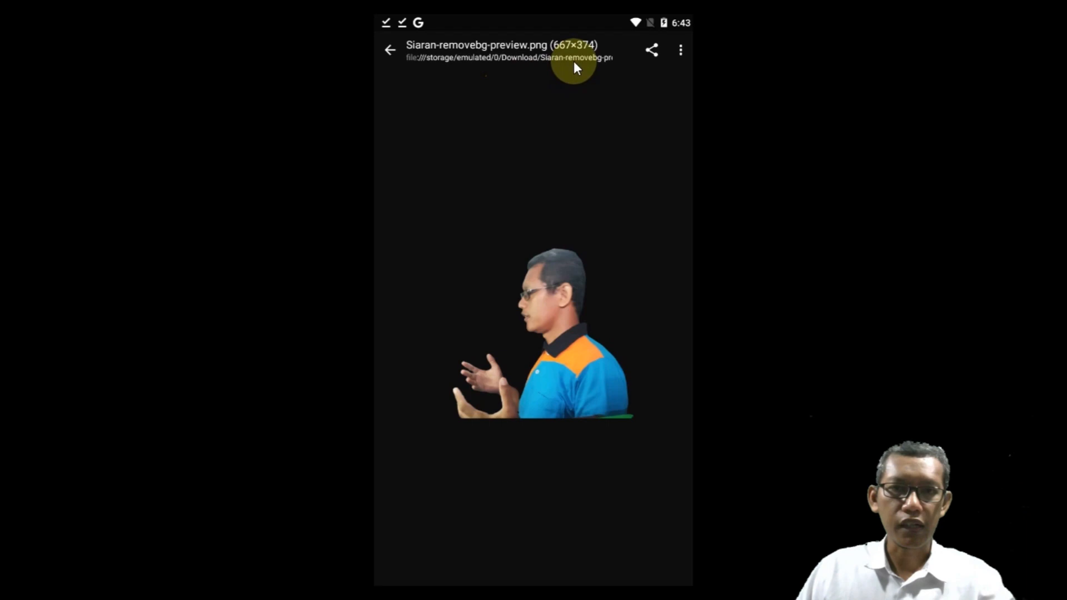
pyautogui.click(391, 50)
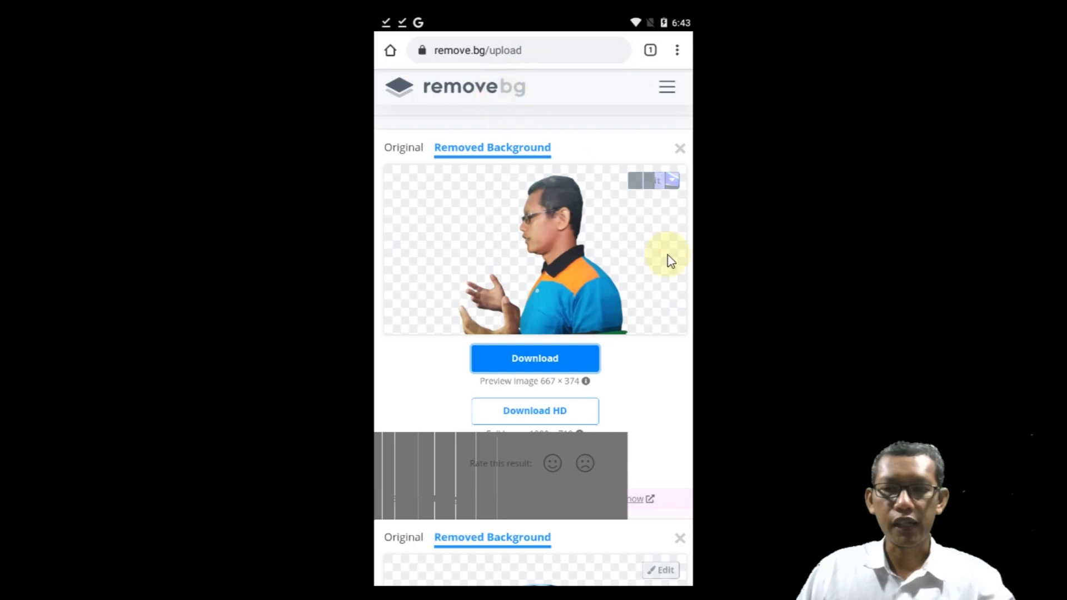
# Step: Leave the browser, switch to the Postershop app and open its template collection
pyautogui.press('Escape')
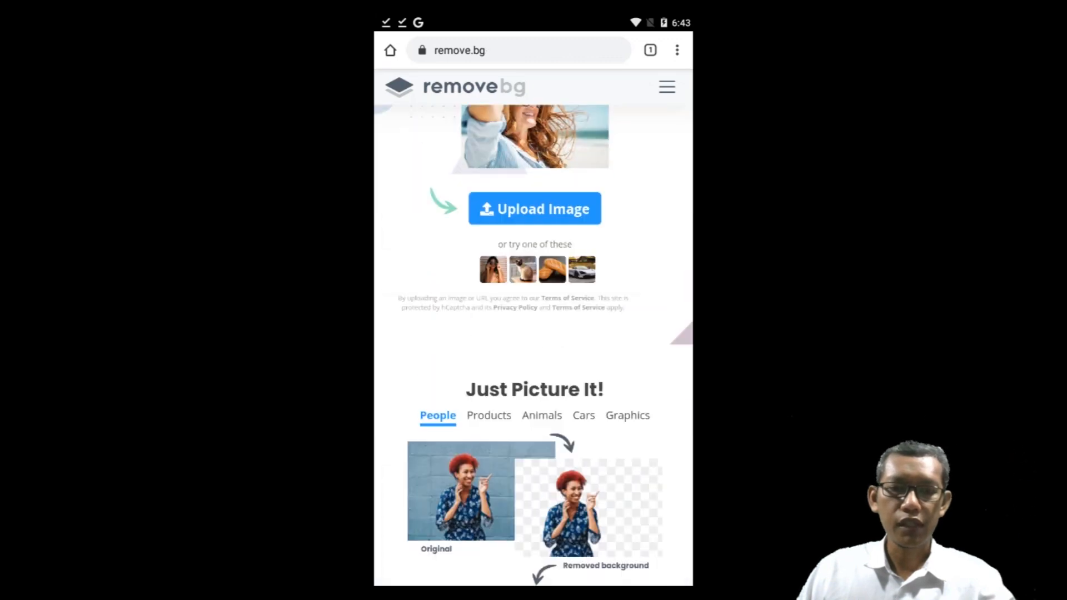
pyautogui.press('Escape')
pyautogui.press('Escape')
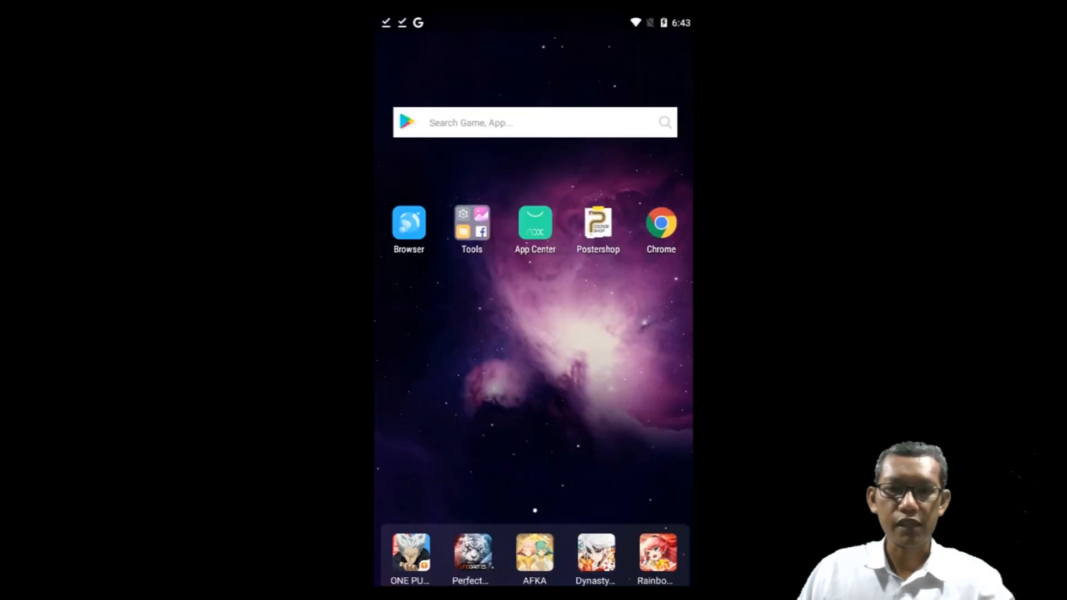
pyautogui.click(594, 227)
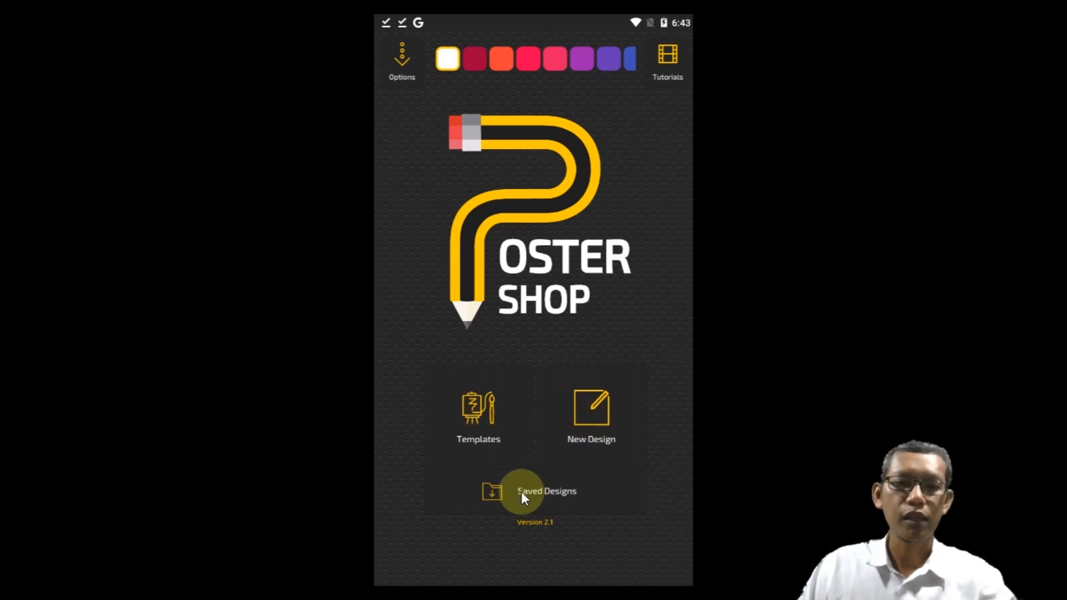
pyautogui.click(471, 411)
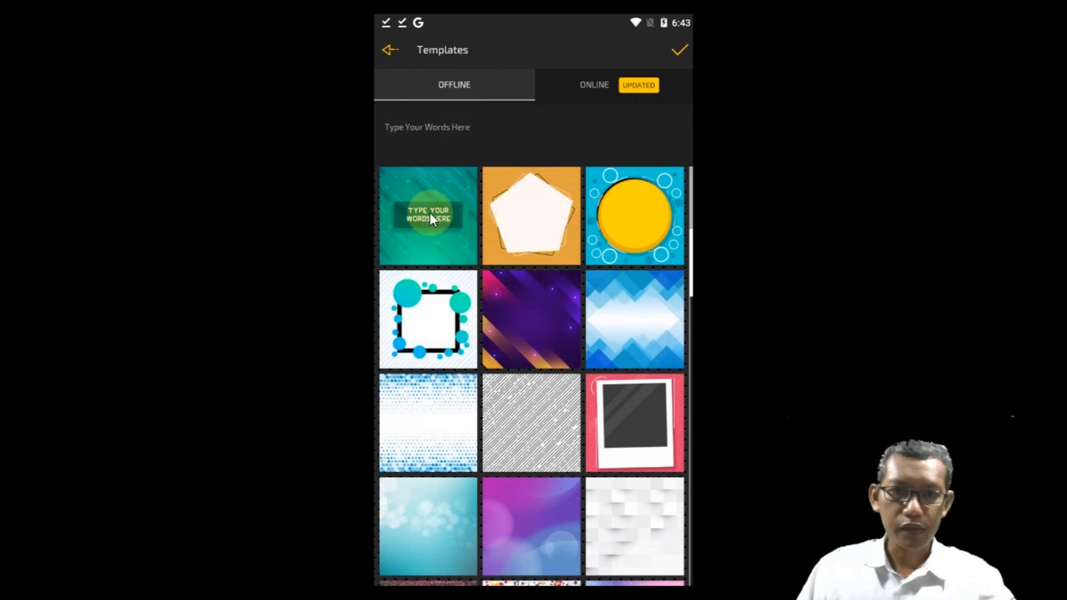
# Step: Enter "Save World" as the template wording and create the poster from the green diagonal-stripe template
pyautogui.scroll(-5, 554, 341)
pyautogui.scroll(-10, 555, 343)
pyautogui.scroll(8, 555, 344)
pyautogui.scroll(5, 557, 344)
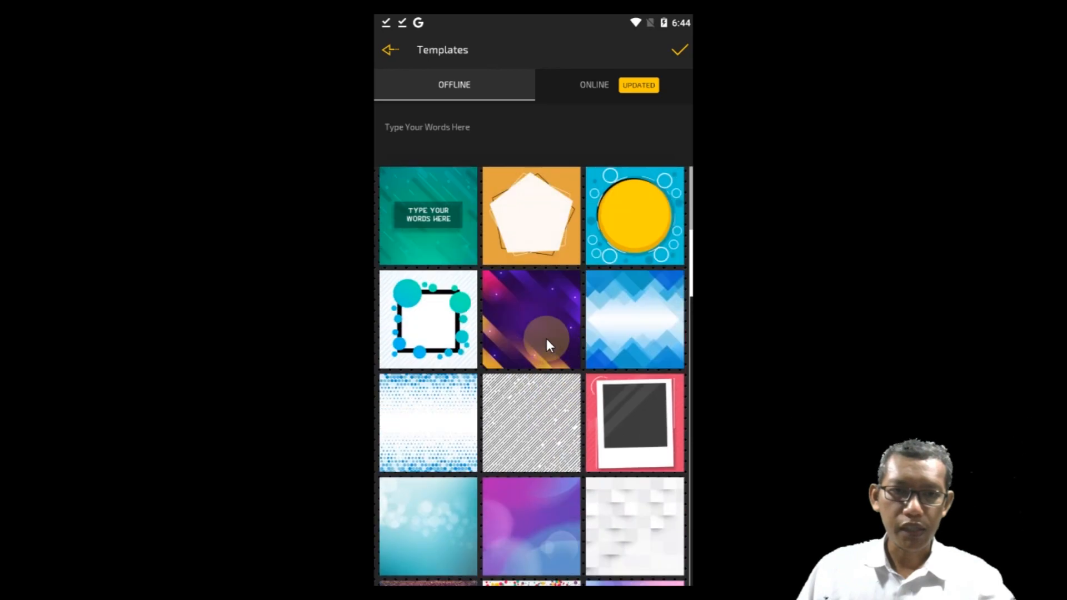
pyautogui.click(428, 217)
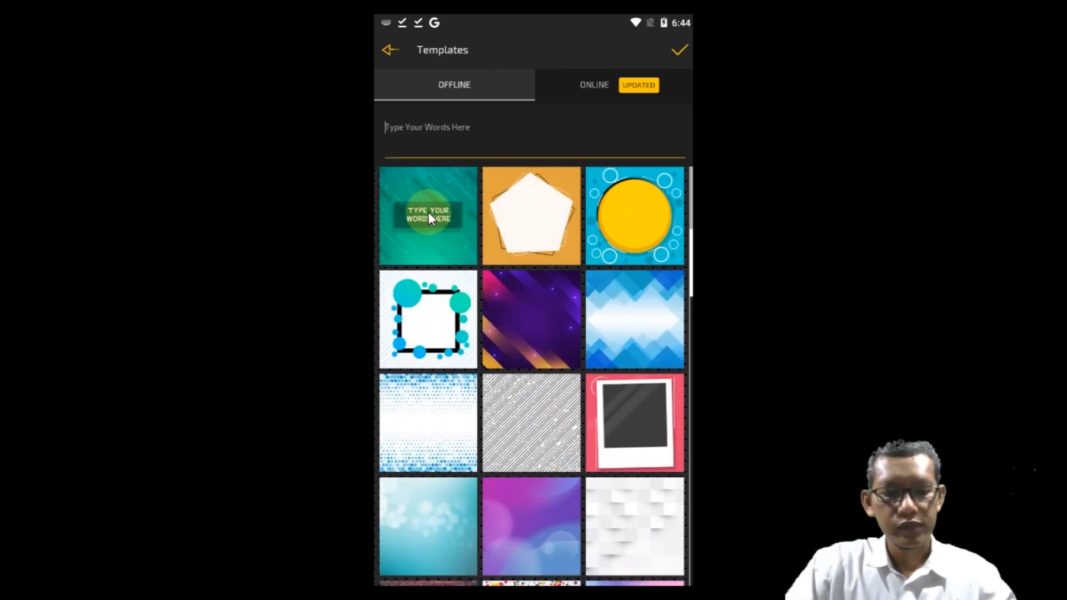
pyautogui.write('Sa')
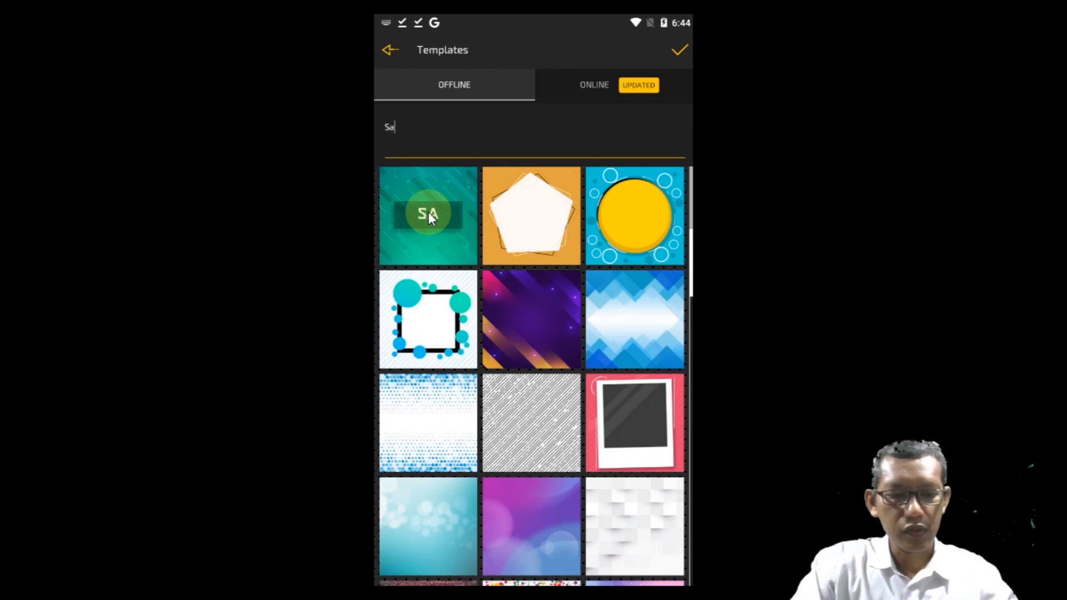
pyautogui.write('ve Wor')
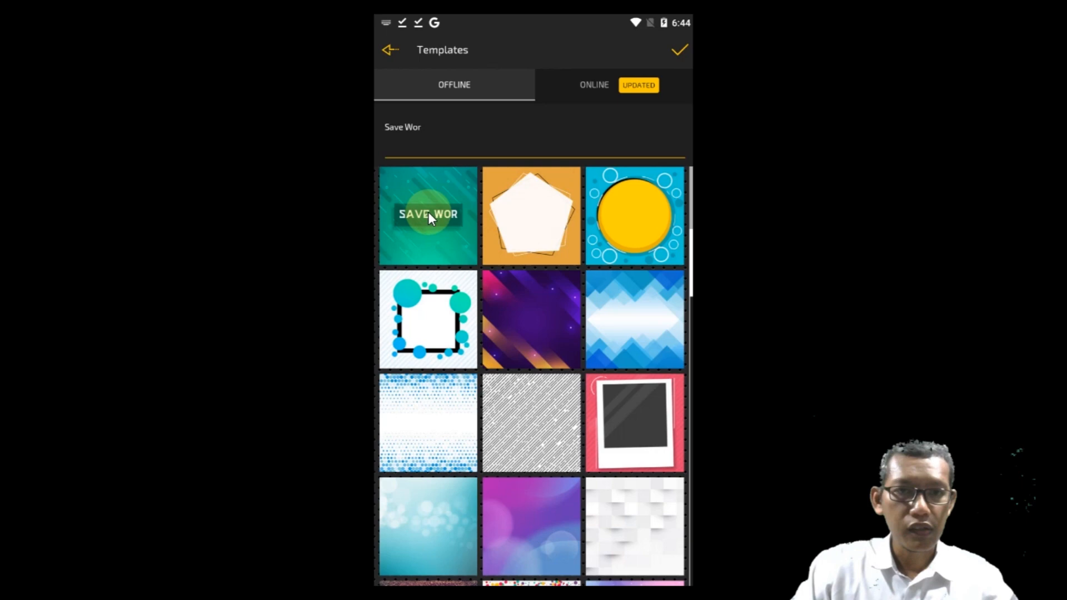
pyautogui.write('ld')
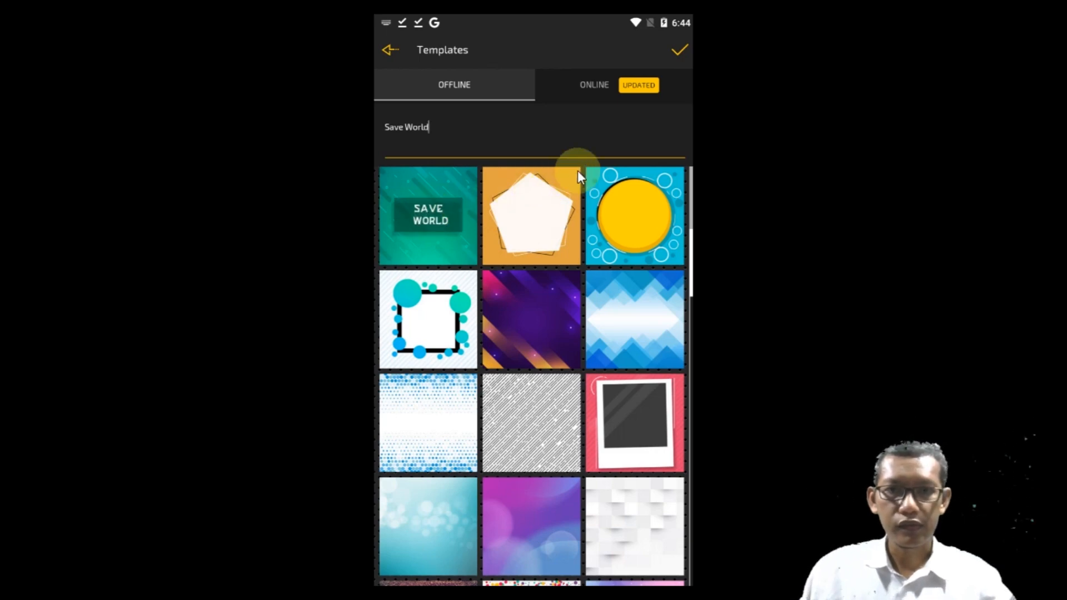
pyautogui.click(673, 51)
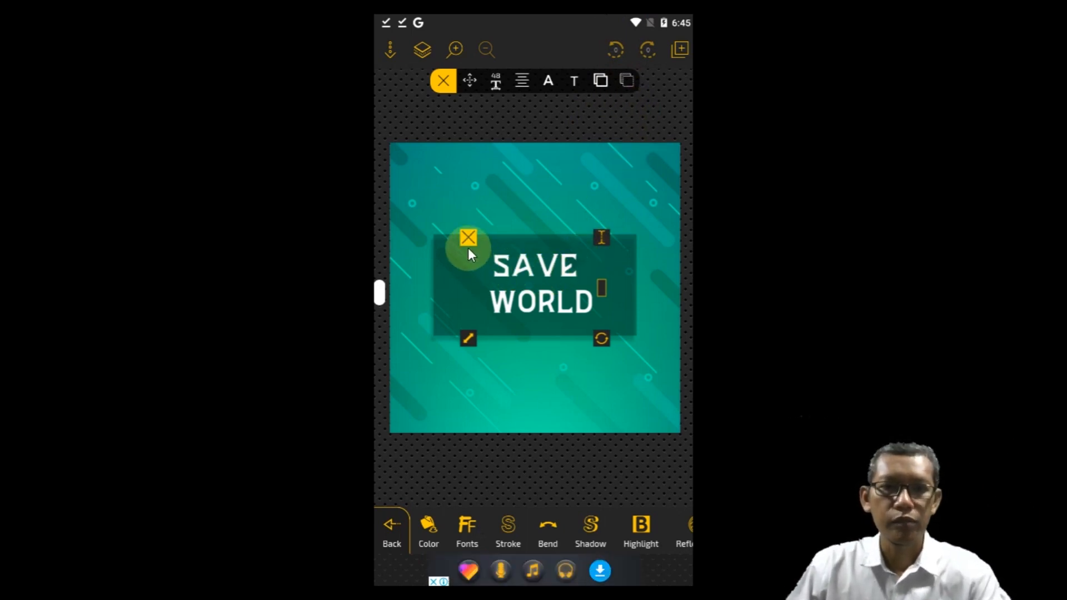
# Step: Select the dark rectangle behind the SAVE WORLD text and shift it slightly up and to the right
pyautogui.click(444, 269)
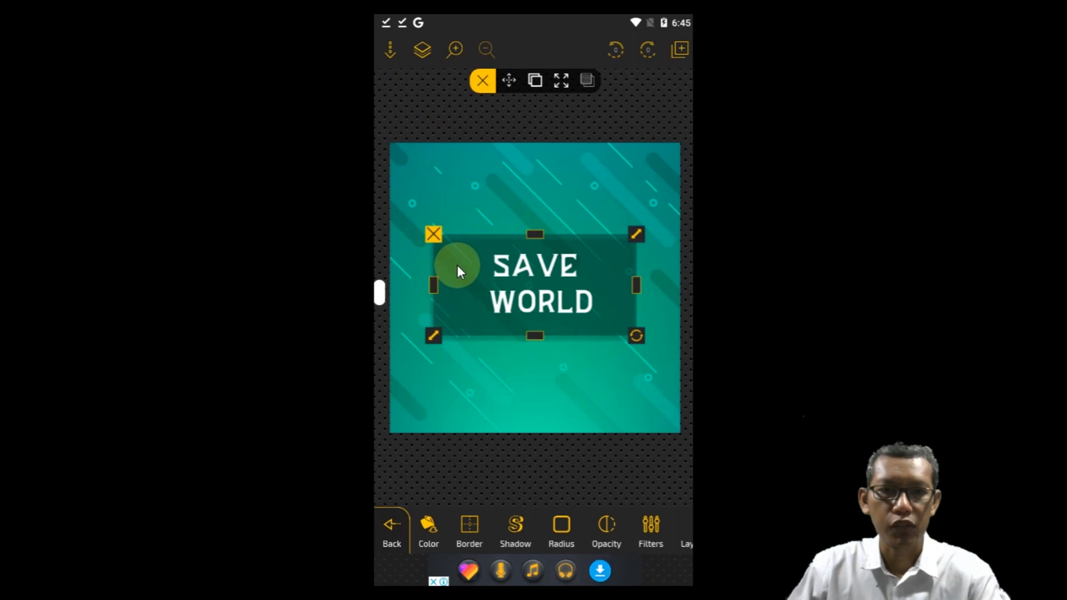
pyautogui.moveTo(459, 251)
pyautogui.mouseDown()
pyautogui.moveTo(473, 213)
pyautogui.moveTo(465, 261)
pyautogui.mouseUp()
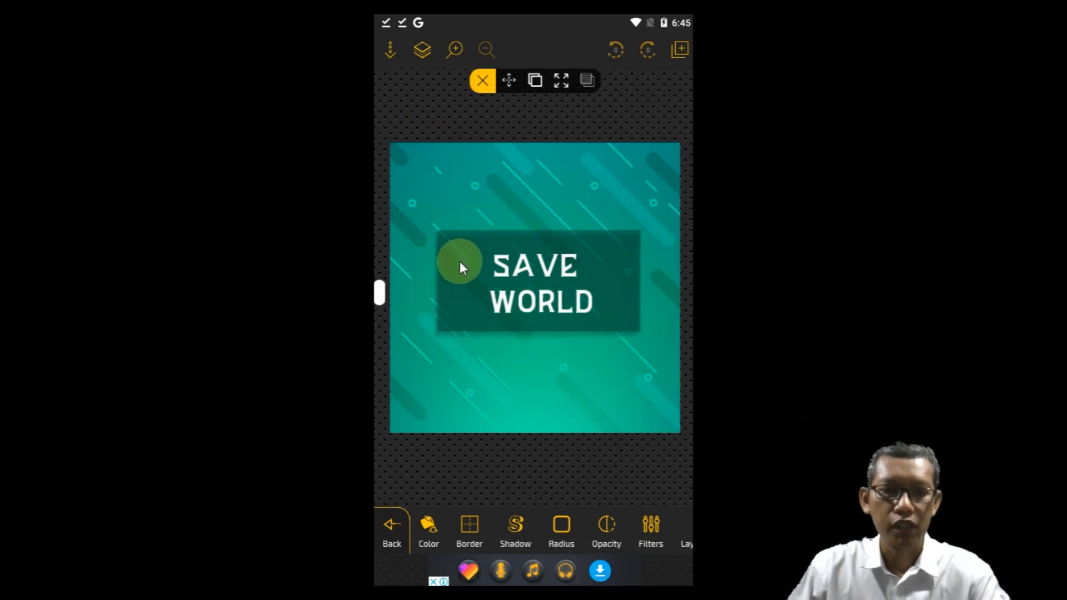
pyautogui.click(463, 264)
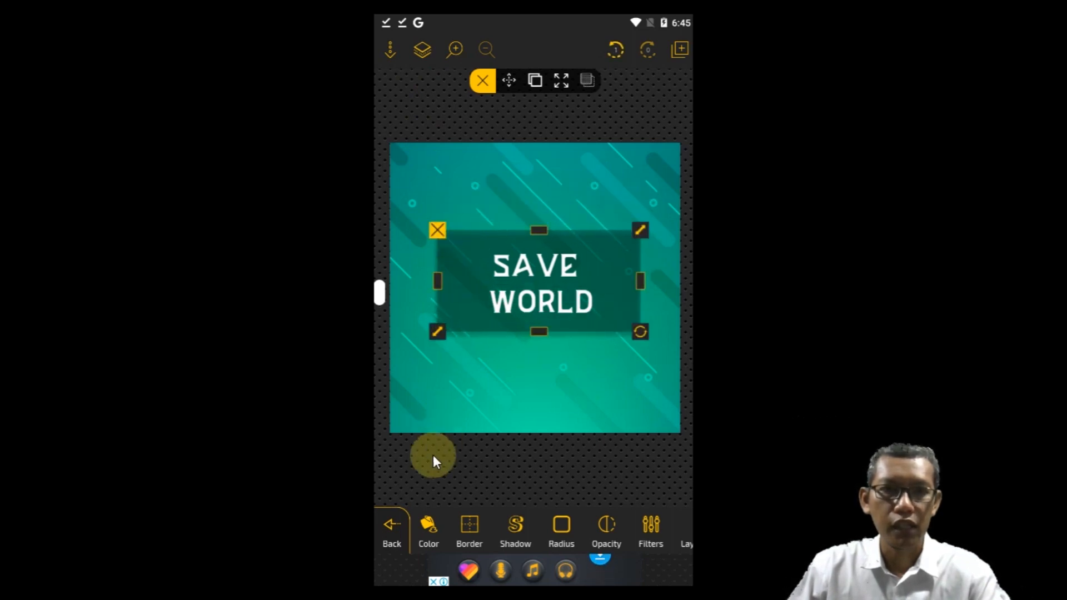
# Step: Hide the SAVE WORLD text and rectangle layers, show both again and close the layer list
pyautogui.click(422, 48)
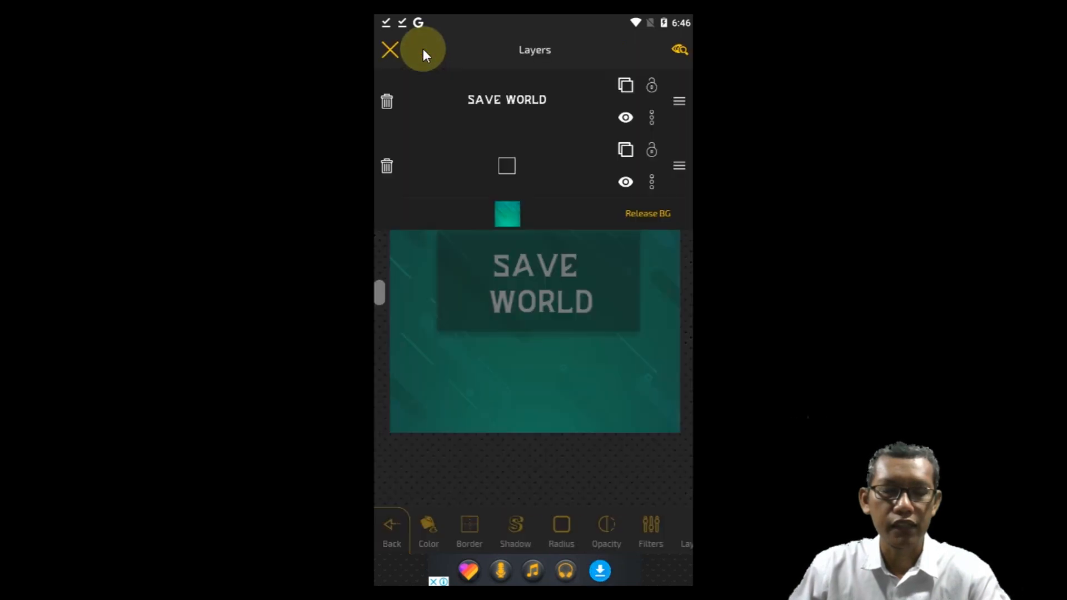
pyautogui.click(625, 117)
pyautogui.click(625, 182)
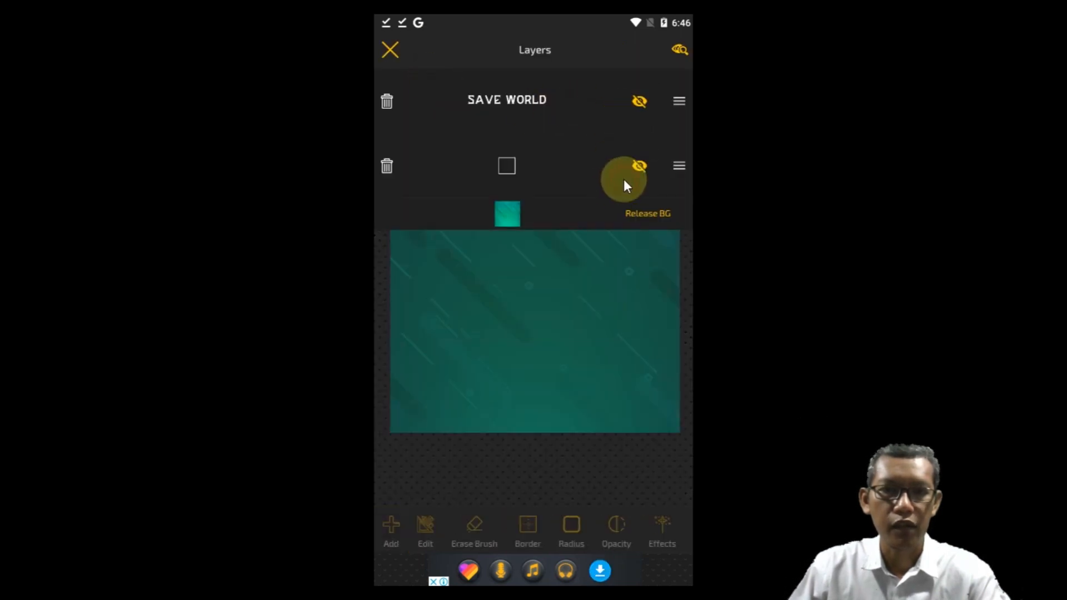
pyautogui.click(637, 166)
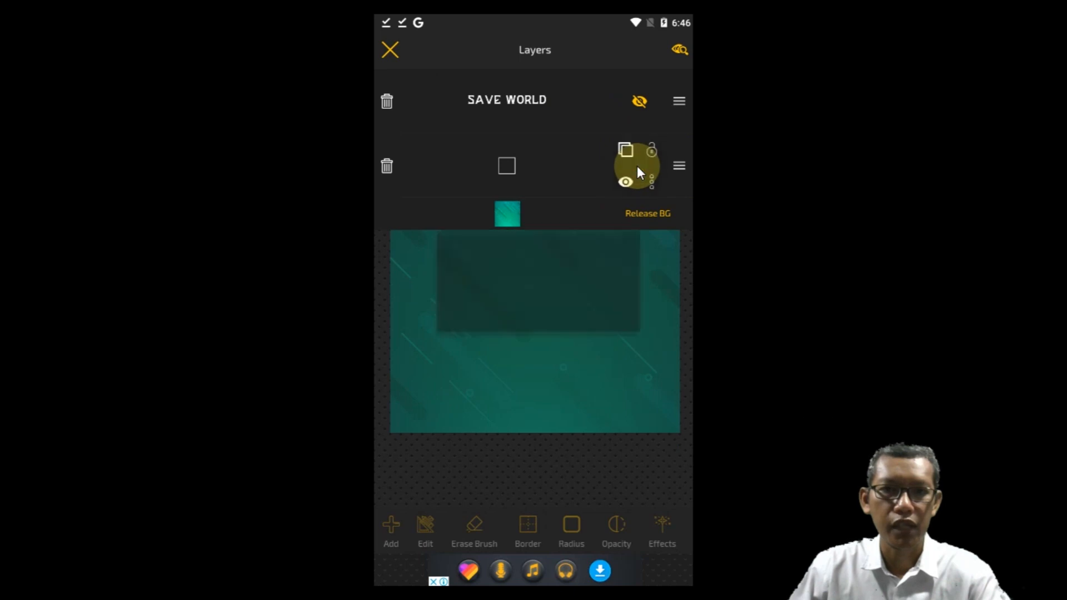
pyautogui.click(640, 101)
pyautogui.click(394, 49)
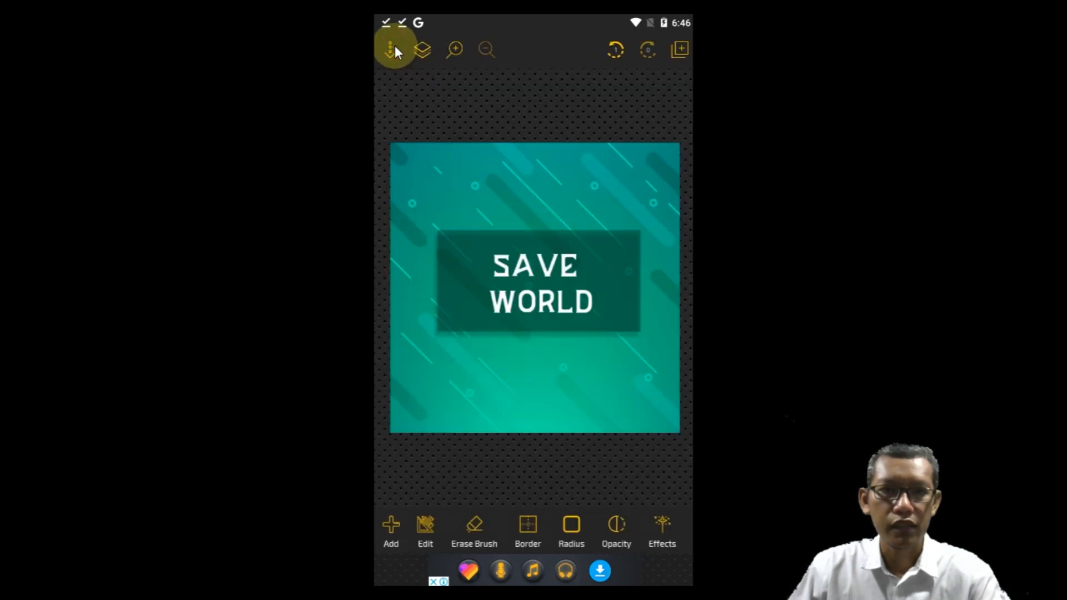
# Step: Insert the background-free picture of the man from the gallery without rotating or cropping it
pyautogui.click(391, 527)
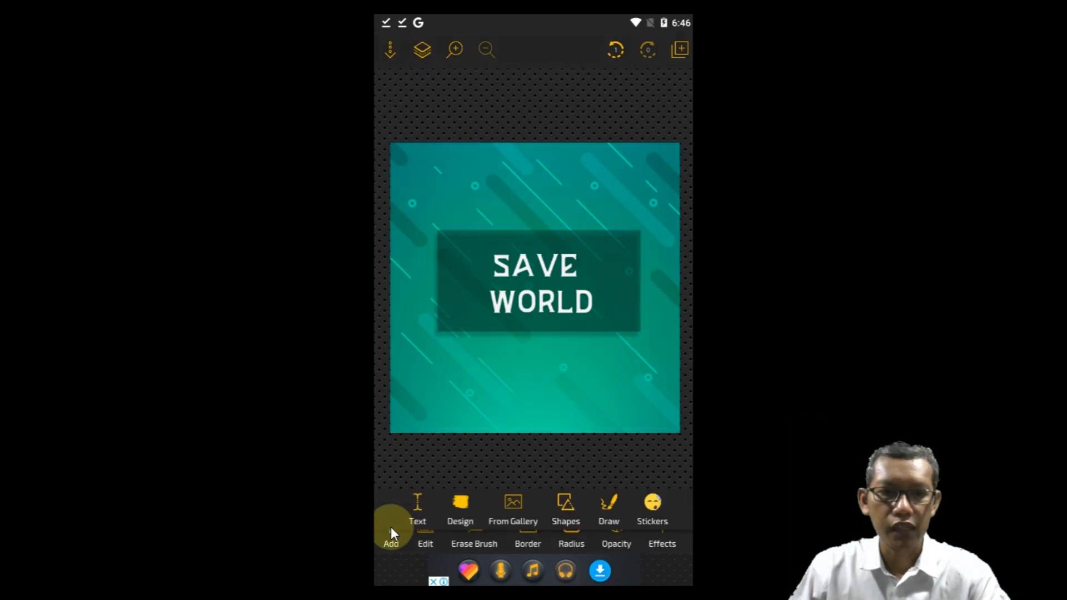
pyautogui.click(511, 505)
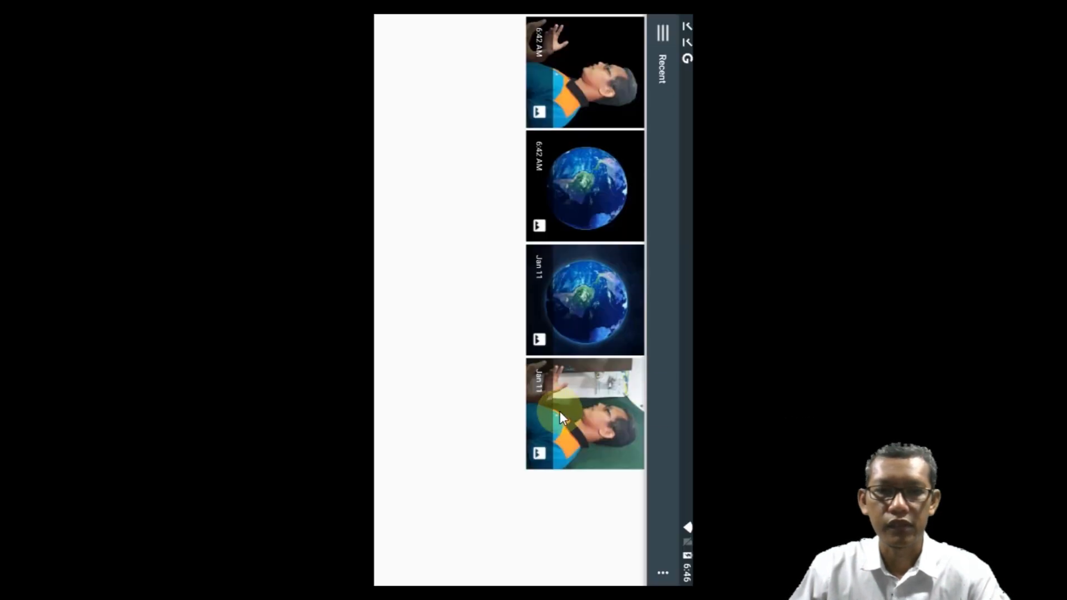
pyautogui.click(578, 91)
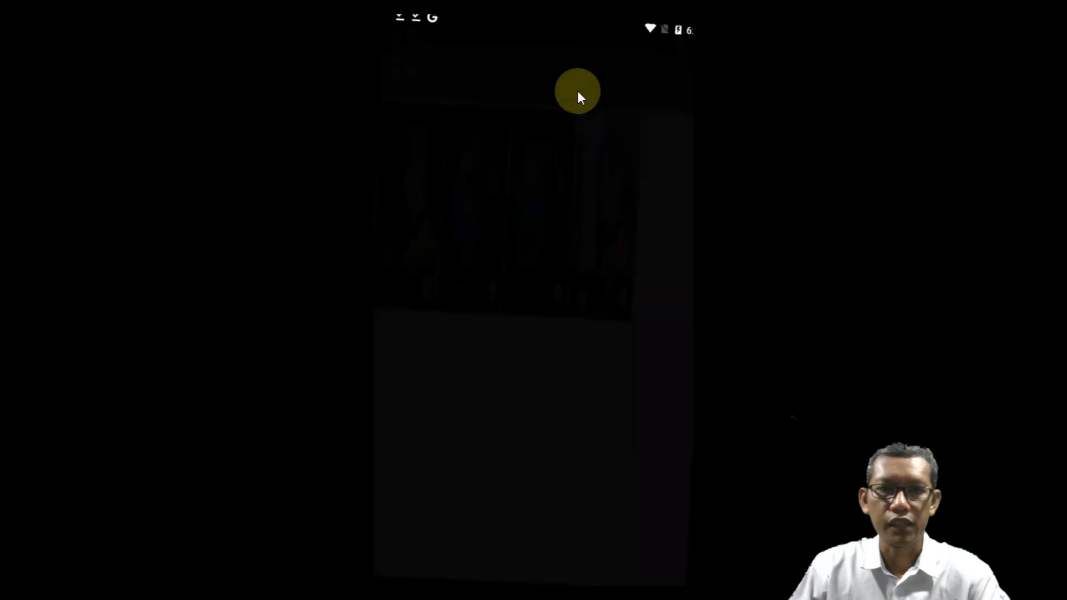
pyautogui.click(578, 92)
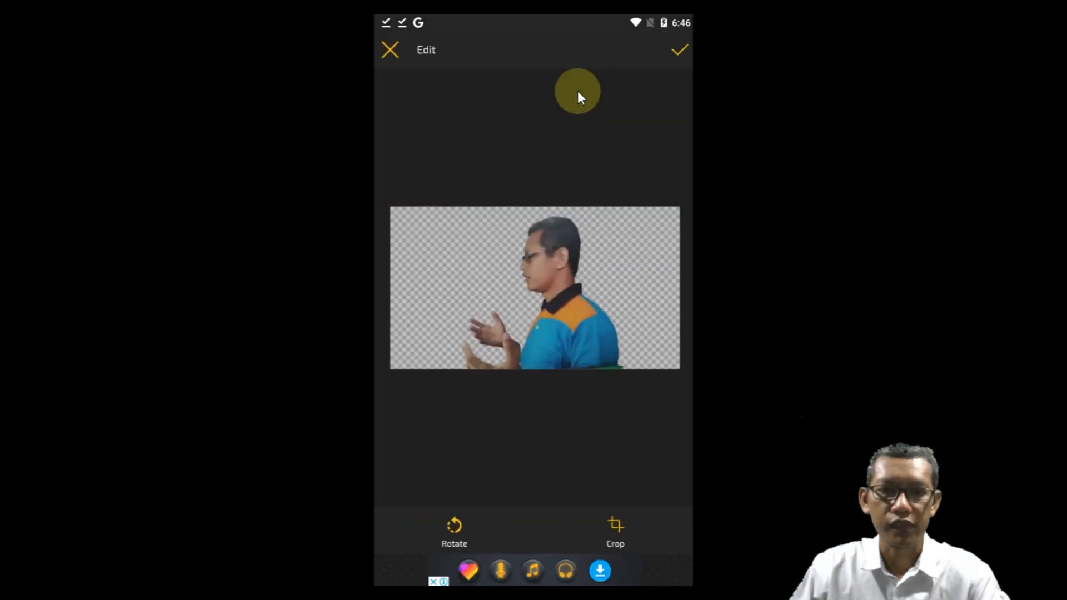
pyautogui.click(679, 50)
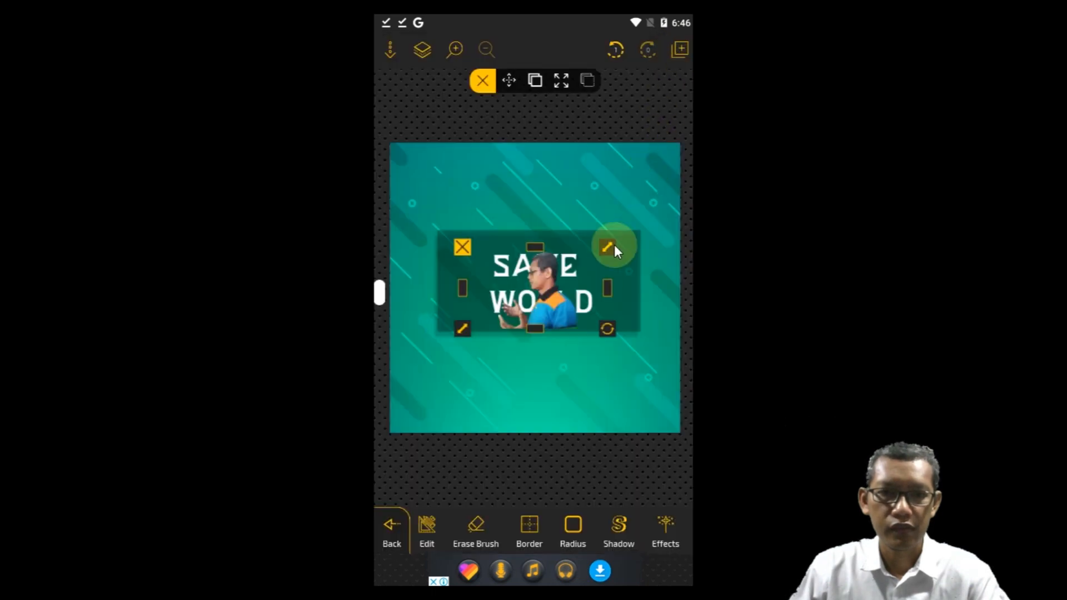
# Step: Enlarge the man's picture, place it in the poster's lower right corner and deselect it
pyautogui.moveTo(553, 302); pyautogui.dragTo(635, 358)
pyautogui.moveTo(669, 331); pyautogui.dragTo(643, 378)
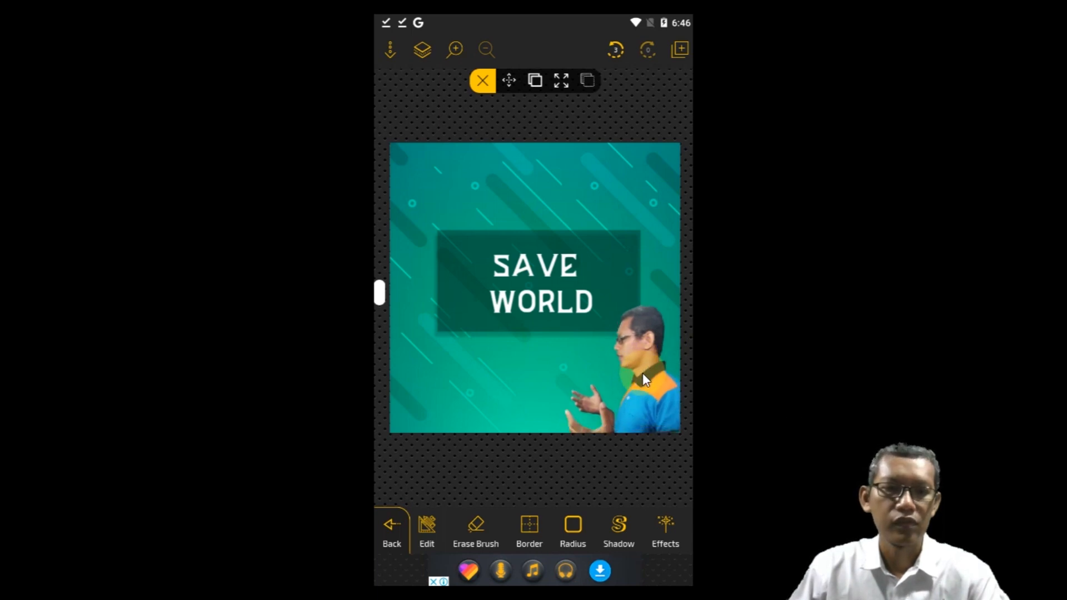
pyautogui.click(406, 483)
# Step: Insert the background-free Earth picture from the gallery without rotating or cropping it
pyautogui.click(393, 527)
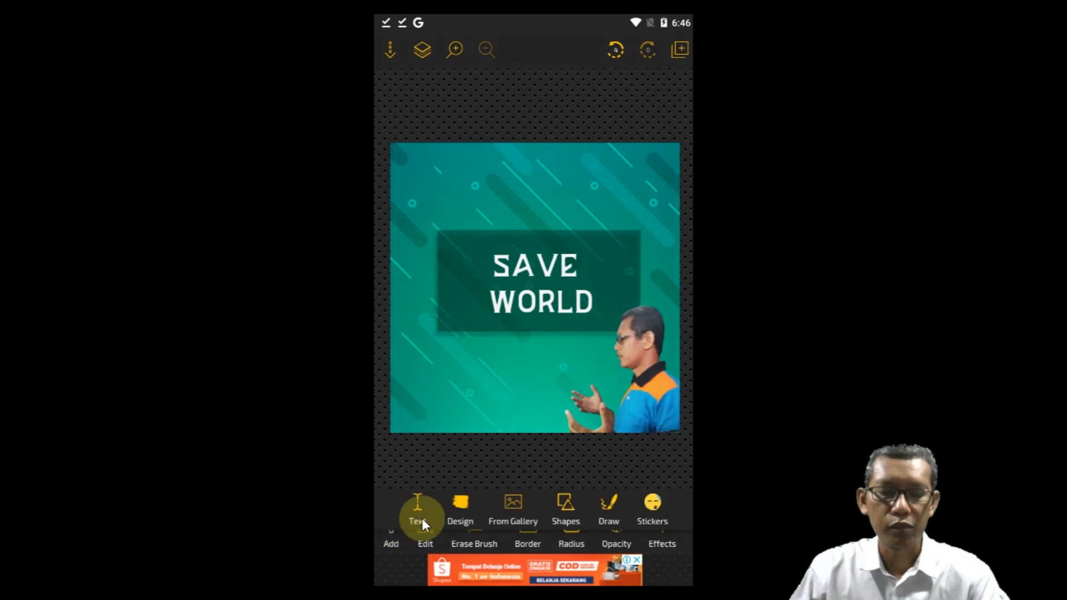
pyautogui.click(517, 502)
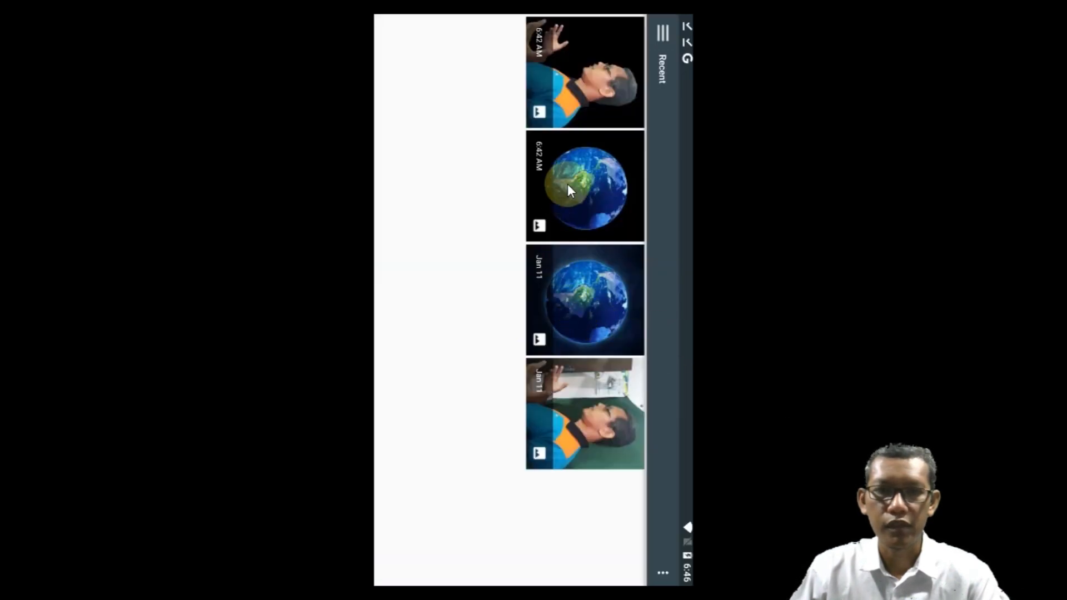
pyautogui.click(572, 187)
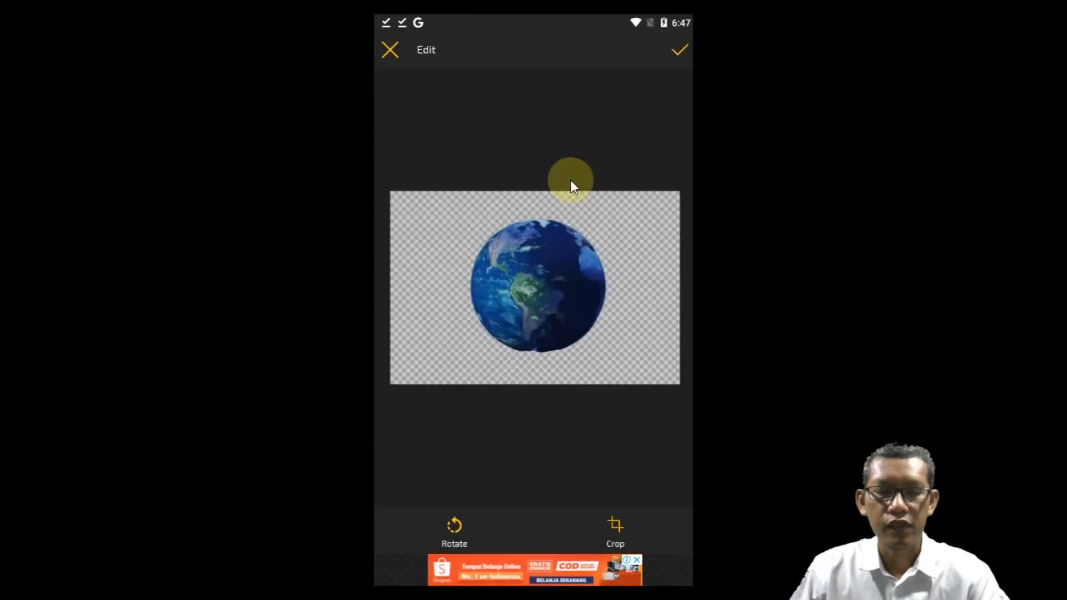
pyautogui.click(675, 49)
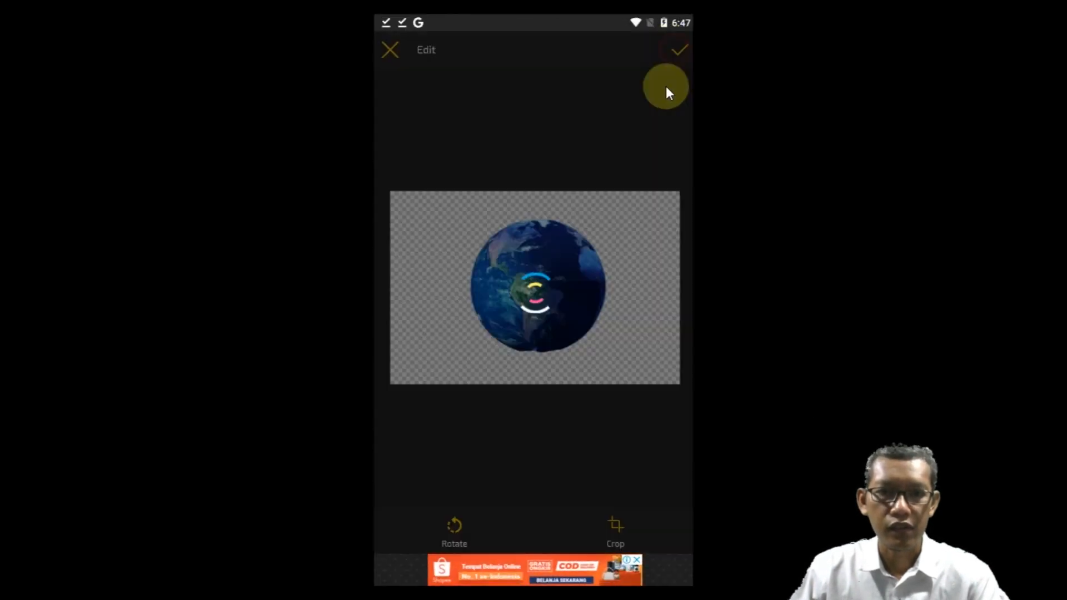
# Step: Enlarge the Earth picture, place it in front of the man's hands below the title and deselect it
pyautogui.moveTo(546, 284); pyautogui.dragTo(539, 384)
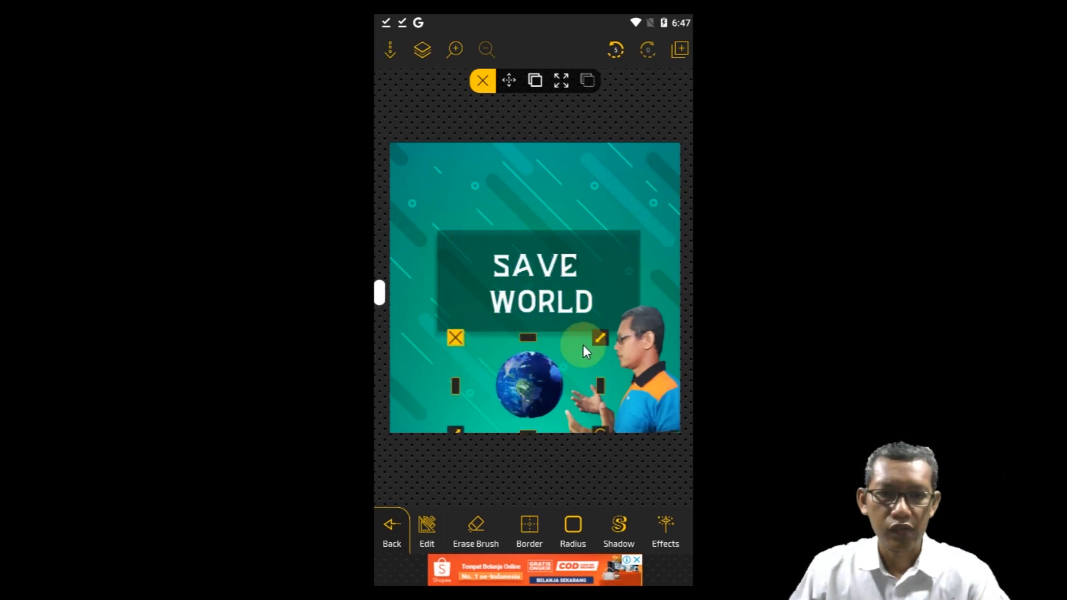
pyautogui.moveTo(601, 336); pyautogui.dragTo(665, 256)
pyautogui.moveTo(582, 352); pyautogui.dragTo(535, 358)
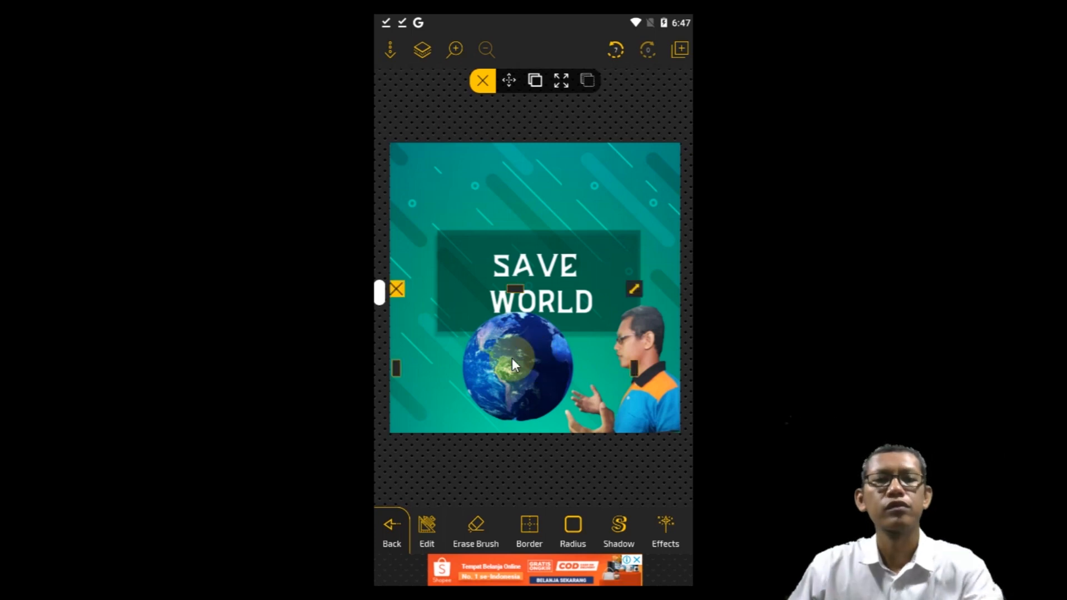
pyautogui.click(402, 101)
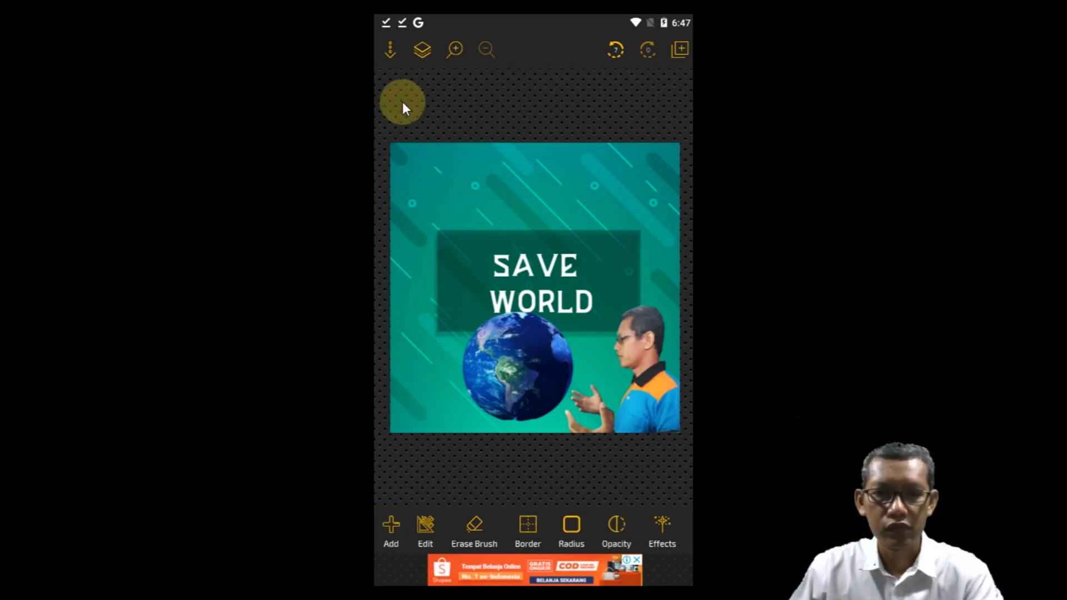
# Step: Move the SAVE WORLD text slightly up within the dark rectangle, clear of the Earth, and deselect it
pyautogui.click(530, 302)
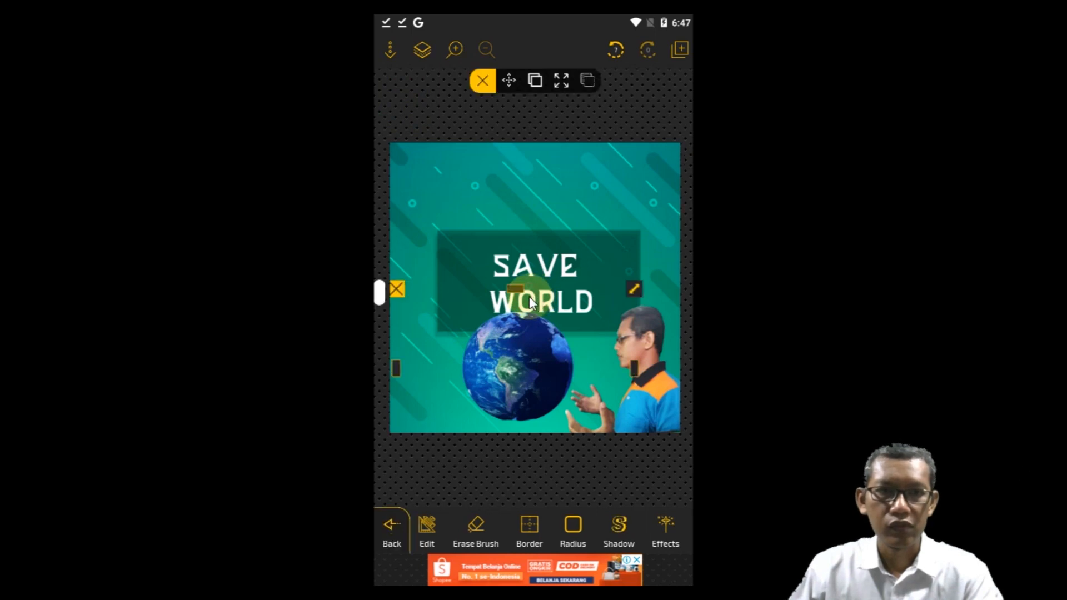
pyautogui.click(420, 44)
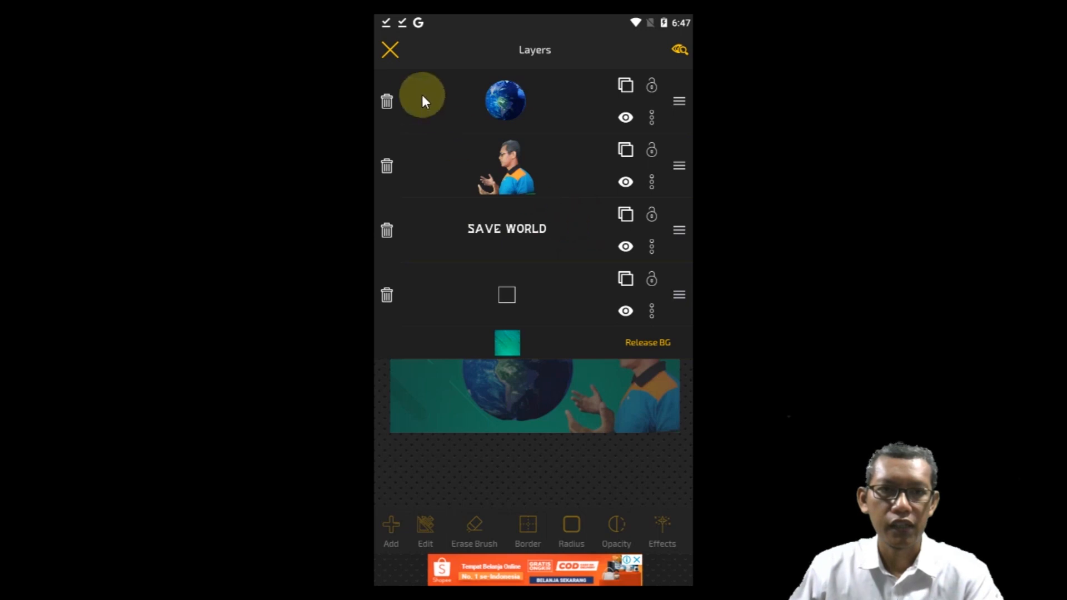
pyautogui.click(391, 49)
pyautogui.click(500, 253)
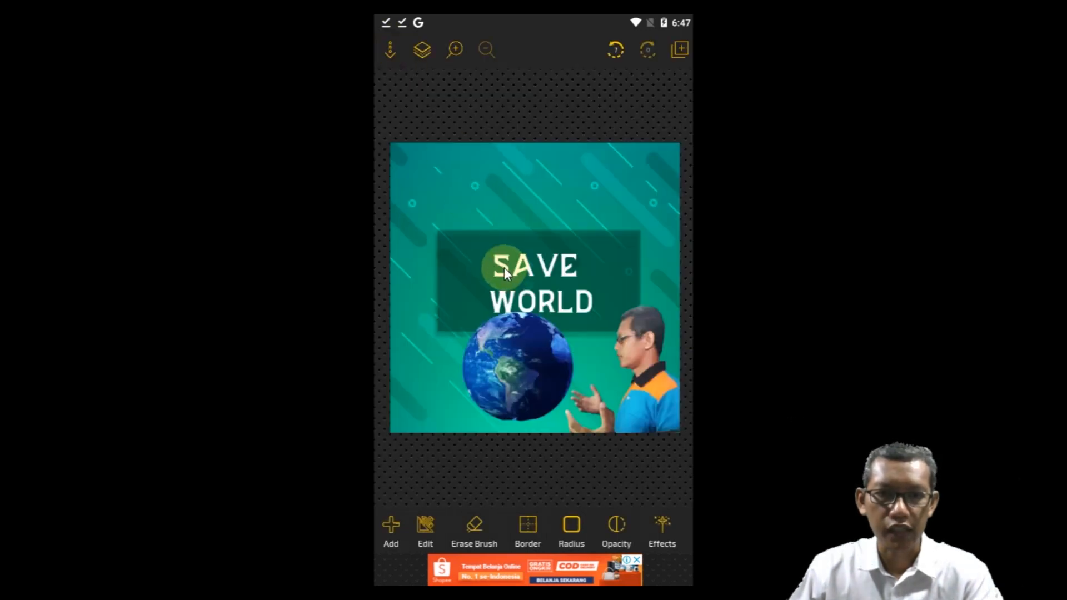
pyautogui.moveTo(498, 251); pyautogui.dragTo(508, 258)
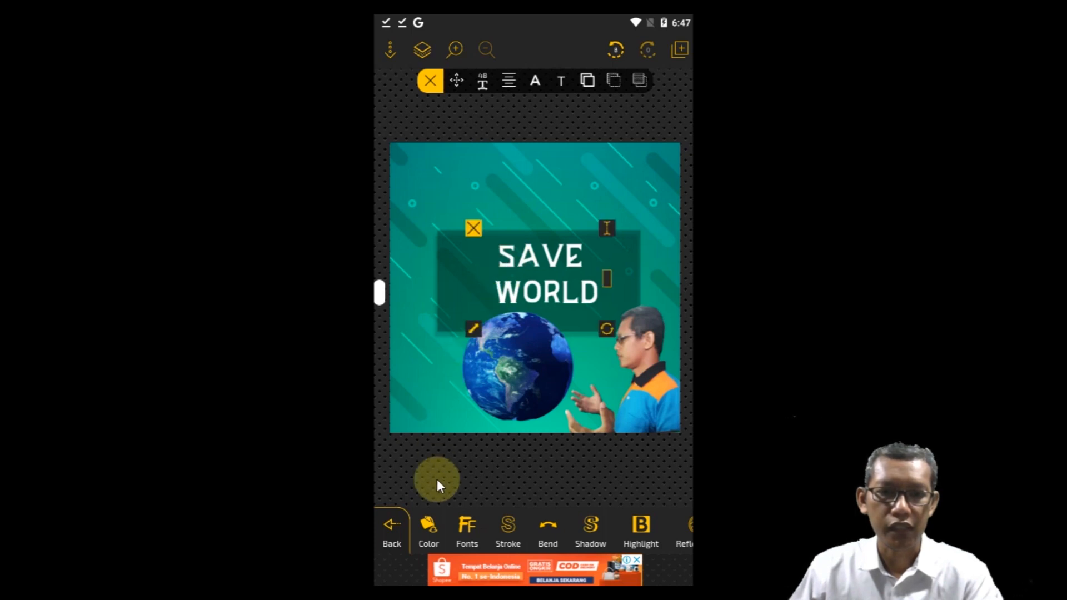
pyautogui.click(410, 525)
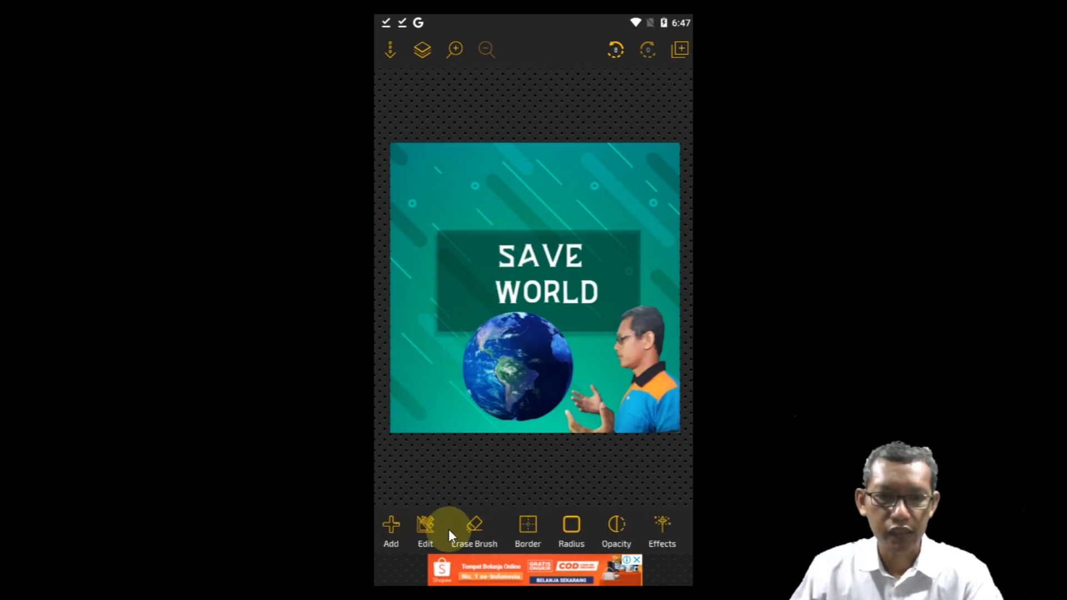
# Step: Add a byline text with "by" and the author's handle, and place it above the dark title rectangle
pyautogui.click(396, 527)
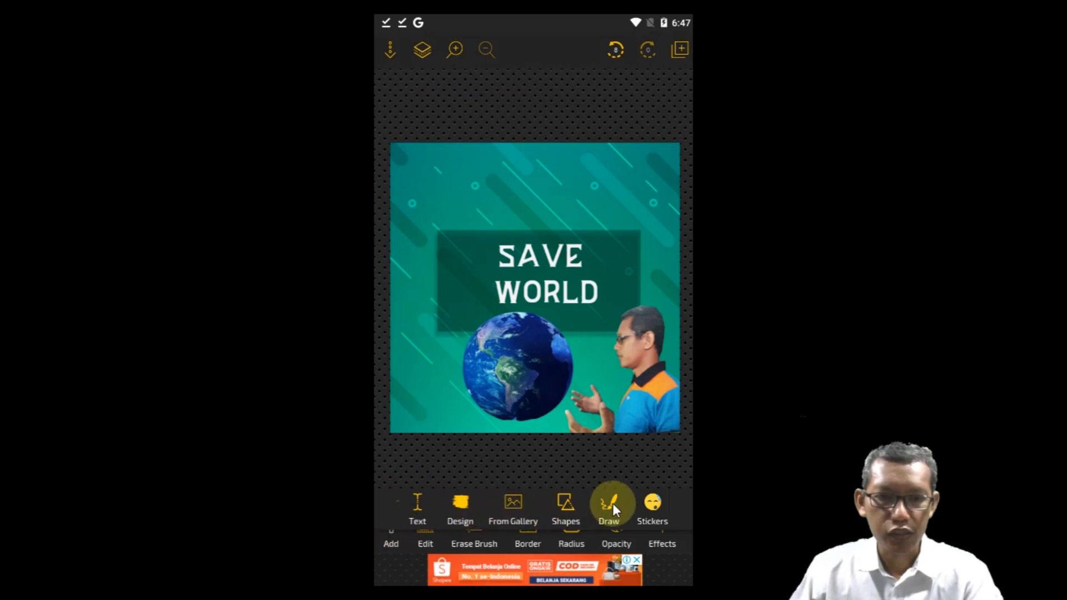
pyautogui.click(418, 506)
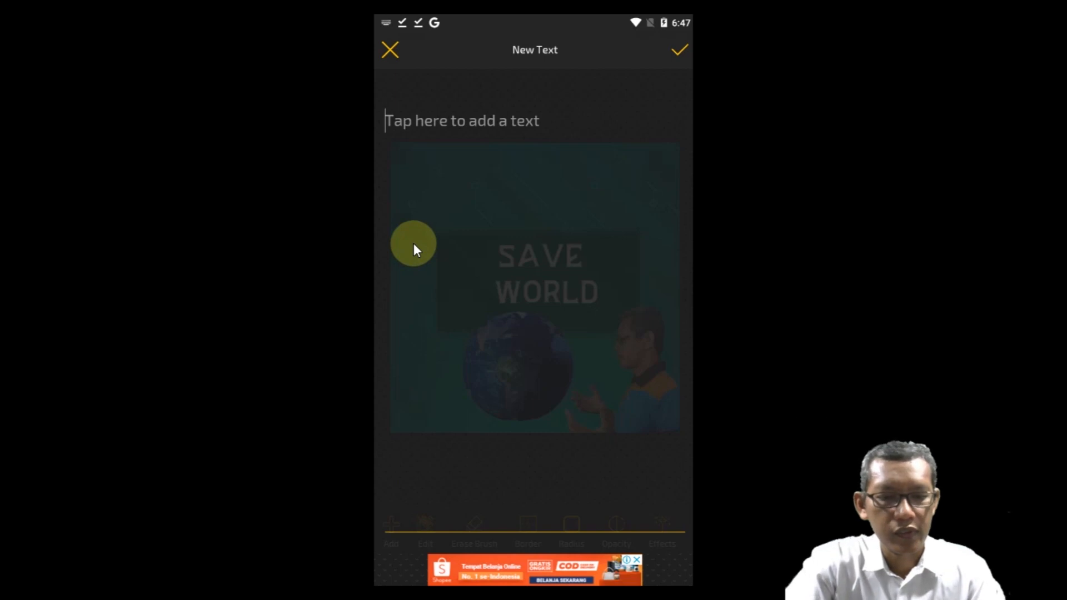
pyautogui.write('by@ndisaputro')
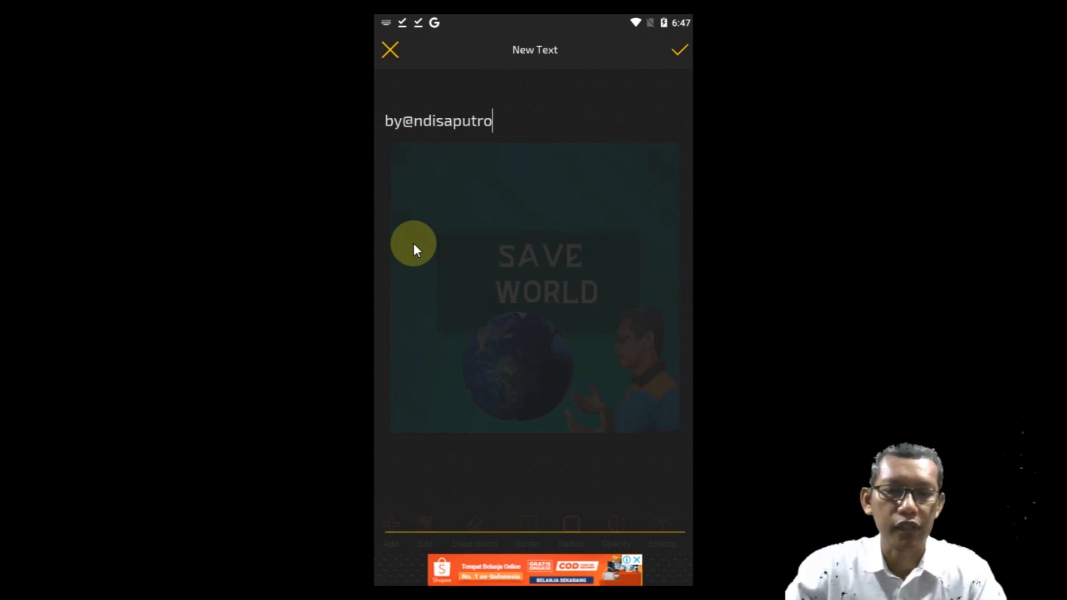
pyautogui.click(676, 51)
pyautogui.moveTo(457, 297); pyautogui.dragTo(455, 189)
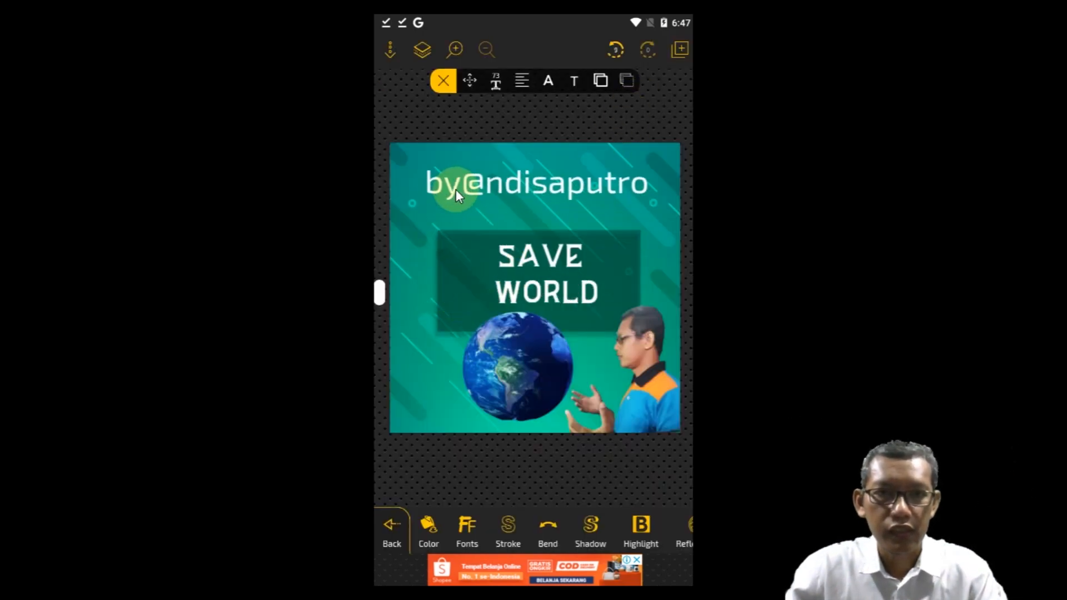
# Step: Set the byline's font size to 22, move it to the poster's lower-left corner beside the Earth and deselect it
pyautogui.click(496, 83)
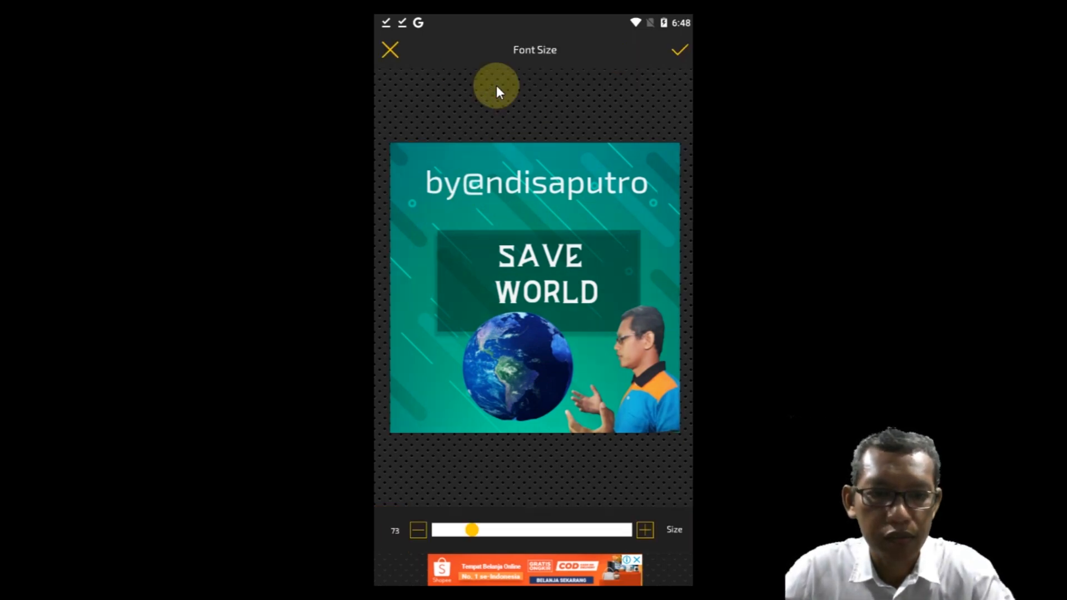
pyautogui.click(417, 530)
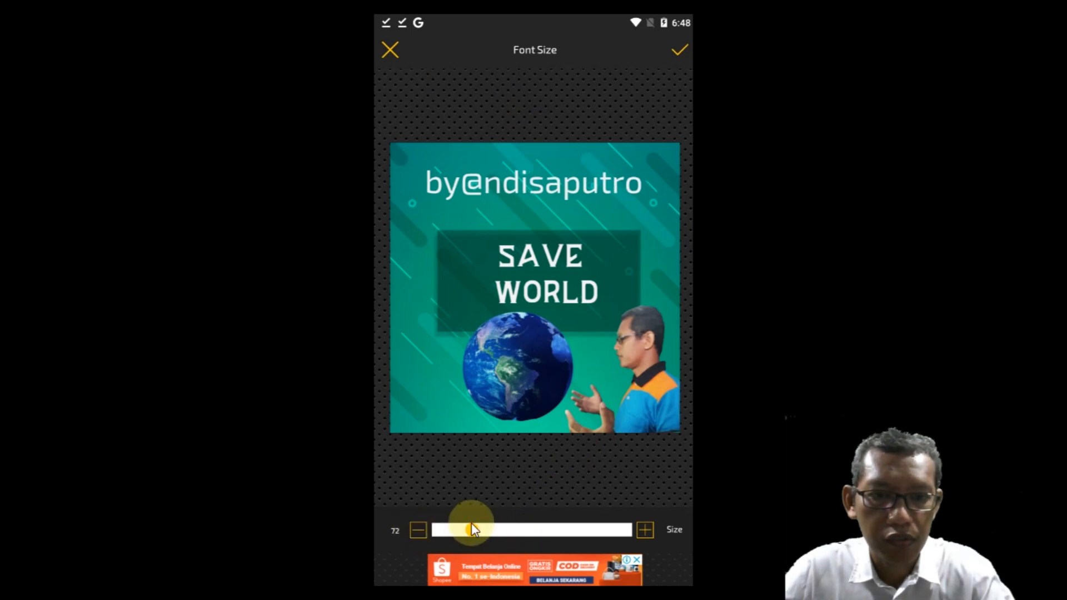
pyautogui.moveTo(476, 531); pyautogui.dragTo(448, 529)
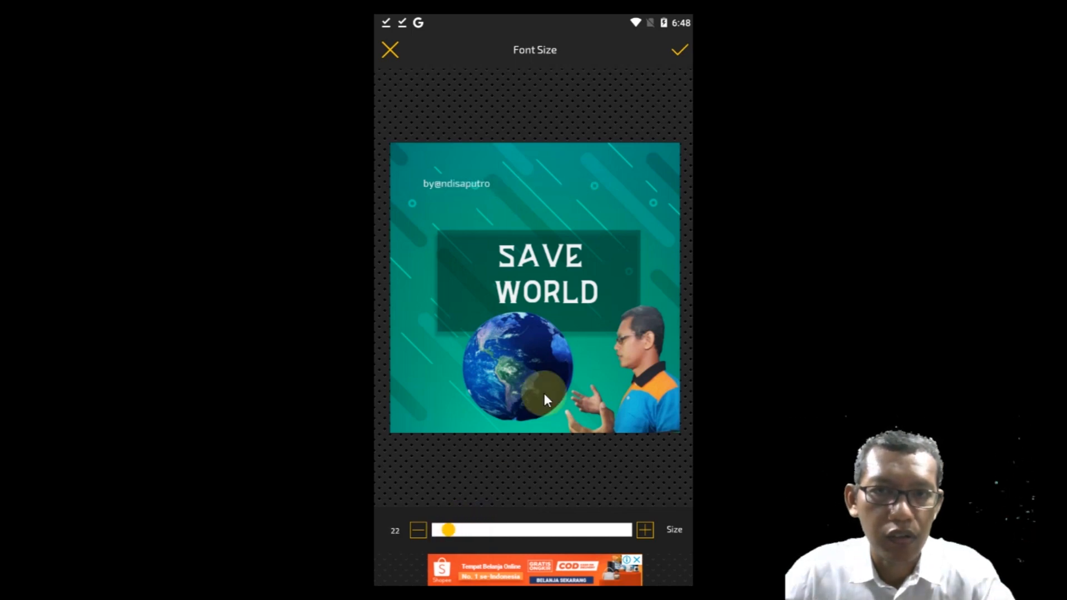
pyautogui.click(679, 50)
pyautogui.moveTo(447, 181); pyautogui.dragTo(427, 411)
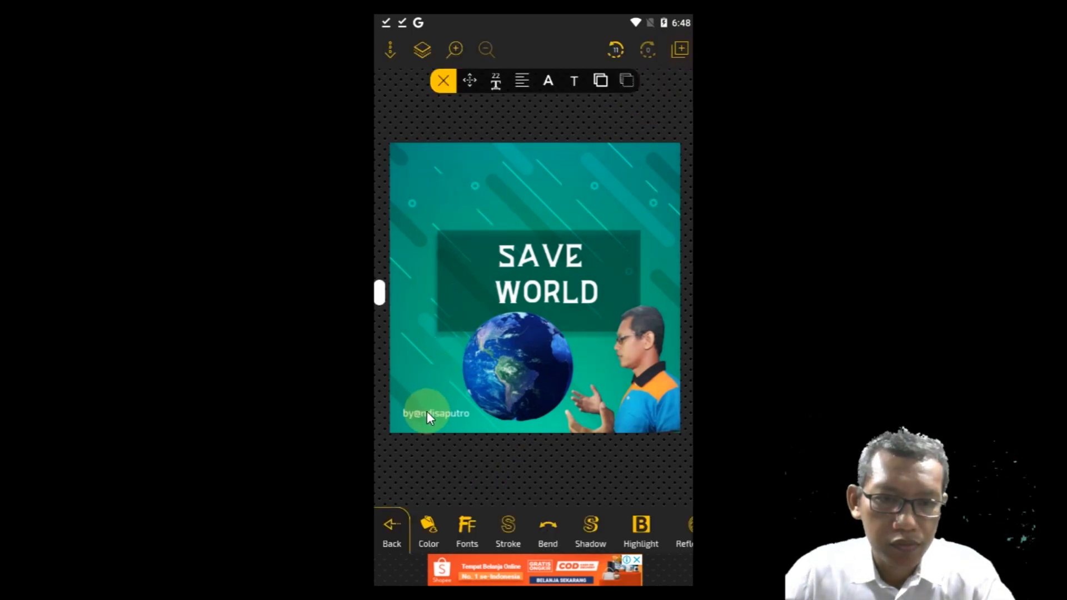
pyautogui.click(446, 456)
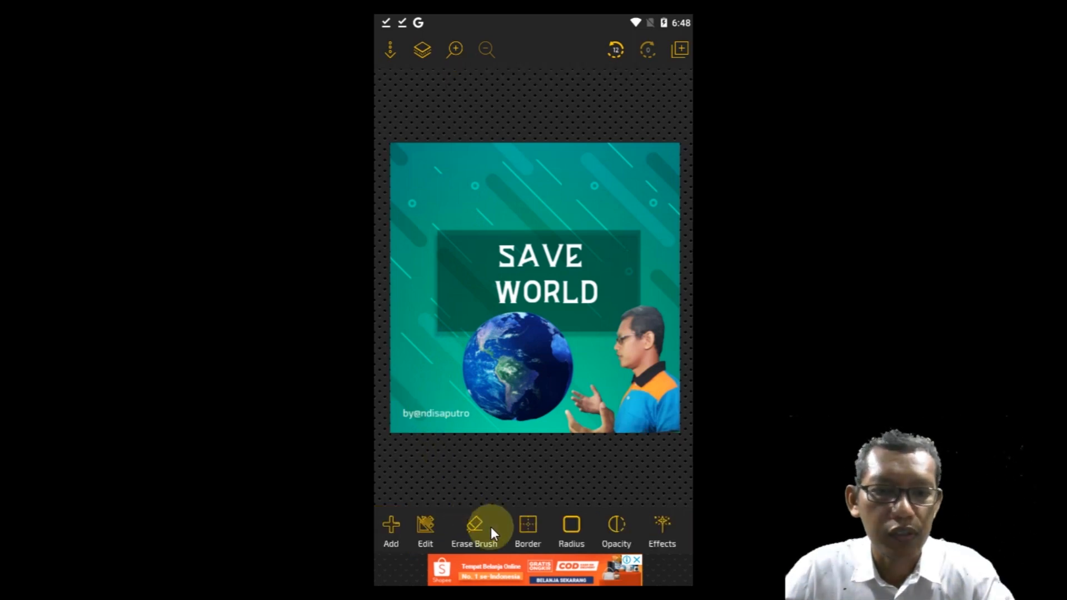
# Step: Add a new text reading "Mari Kita Jaga Bumi Kita" to the poster
pyautogui.click(385, 523)
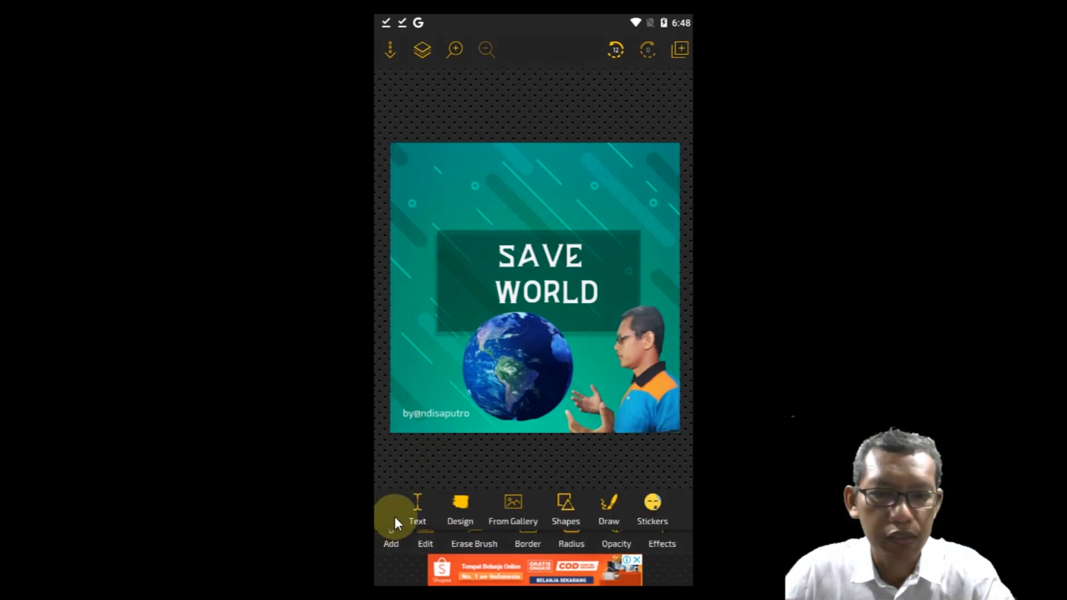
pyautogui.click(415, 505)
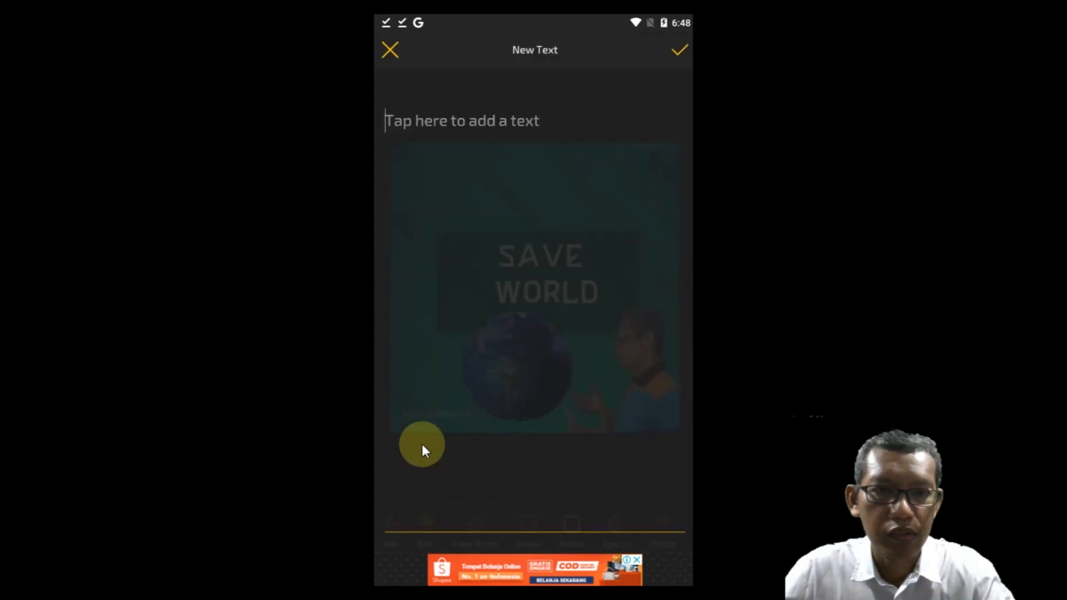
pyautogui.write('M')
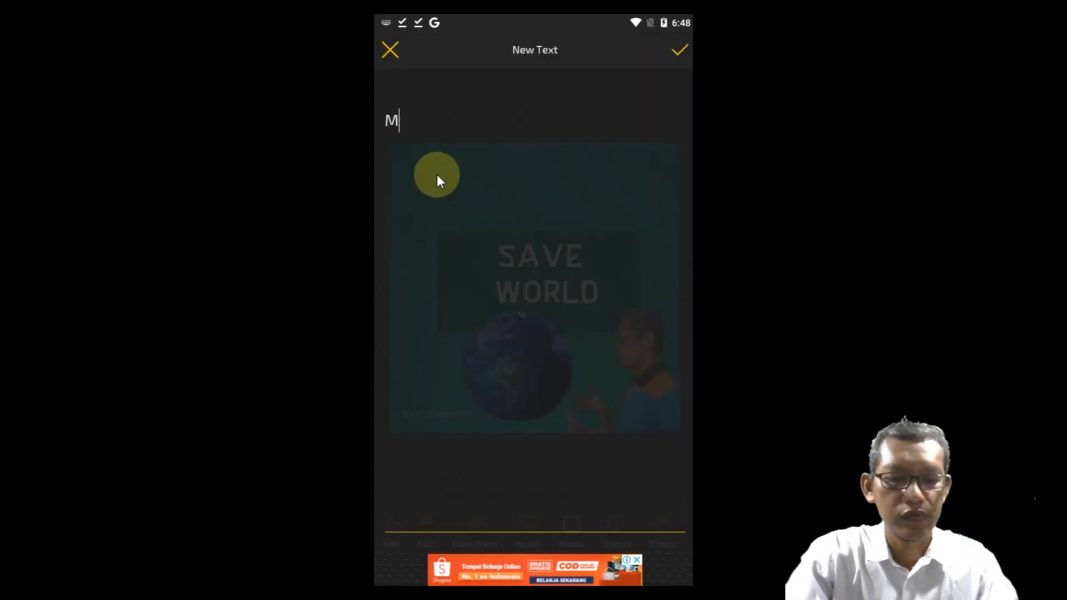
pyautogui.write('ari Kita Ja')
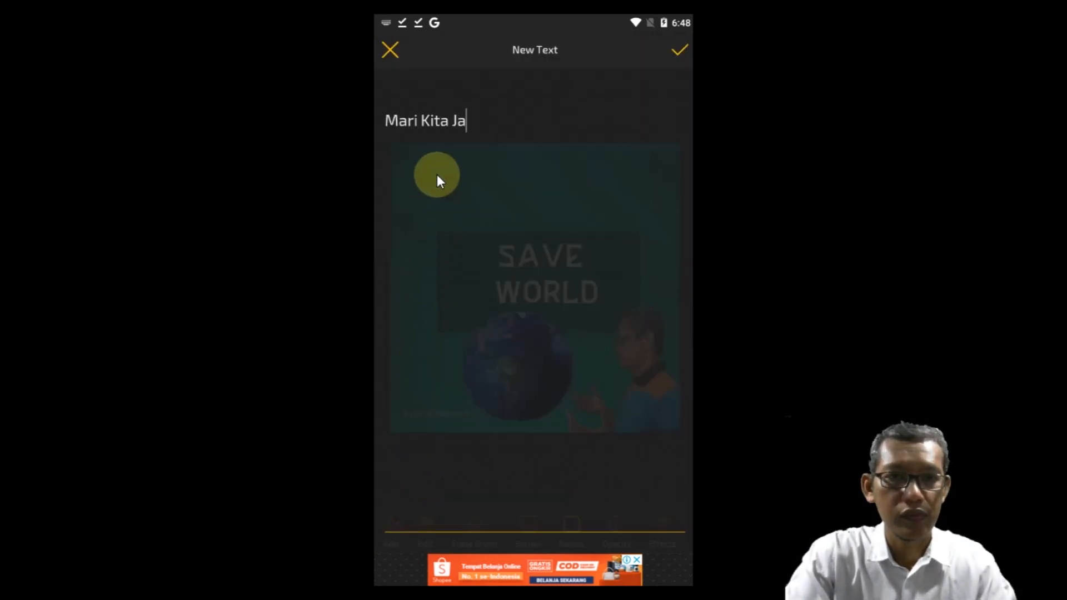
pyautogui.write('ga Bumi Kita')
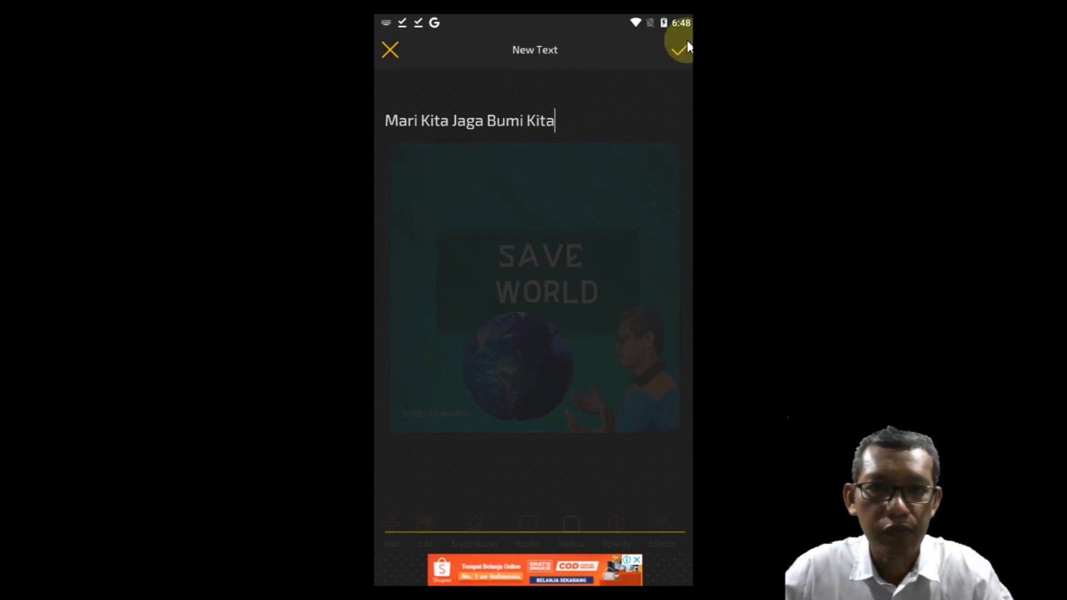
pyautogui.click(675, 50)
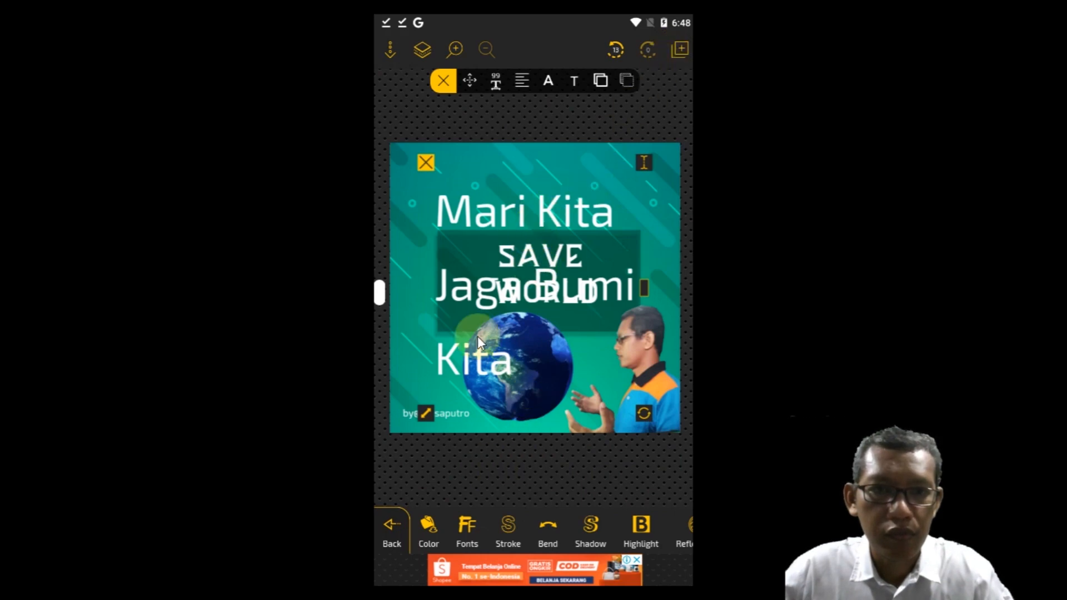
# Step: Reduce the "Mari Kita Jaga Bumi Kita" text to font size 37 and center it above the dark title rectangle
pyautogui.click(494, 83)
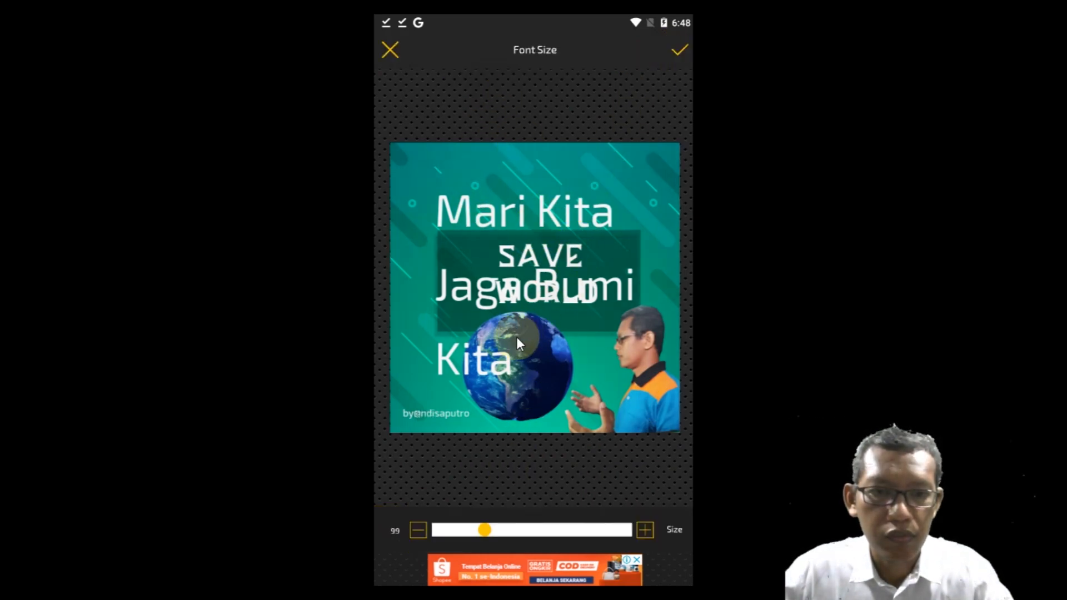
pyautogui.moveTo(459, 529); pyautogui.dragTo(455, 529)
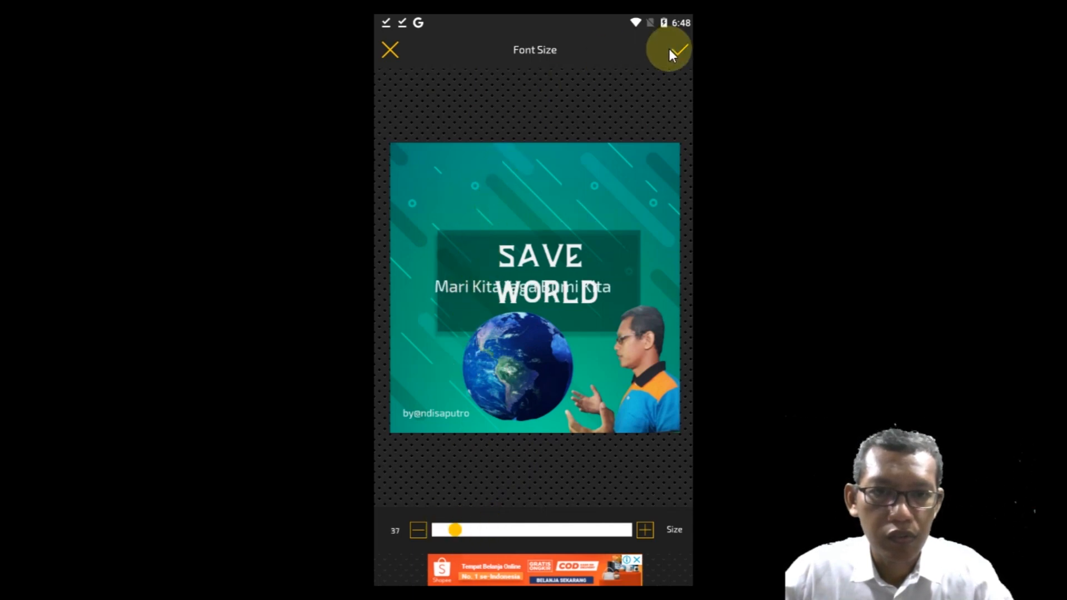
pyautogui.moveTo(475, 290); pyautogui.dragTo(513, 188)
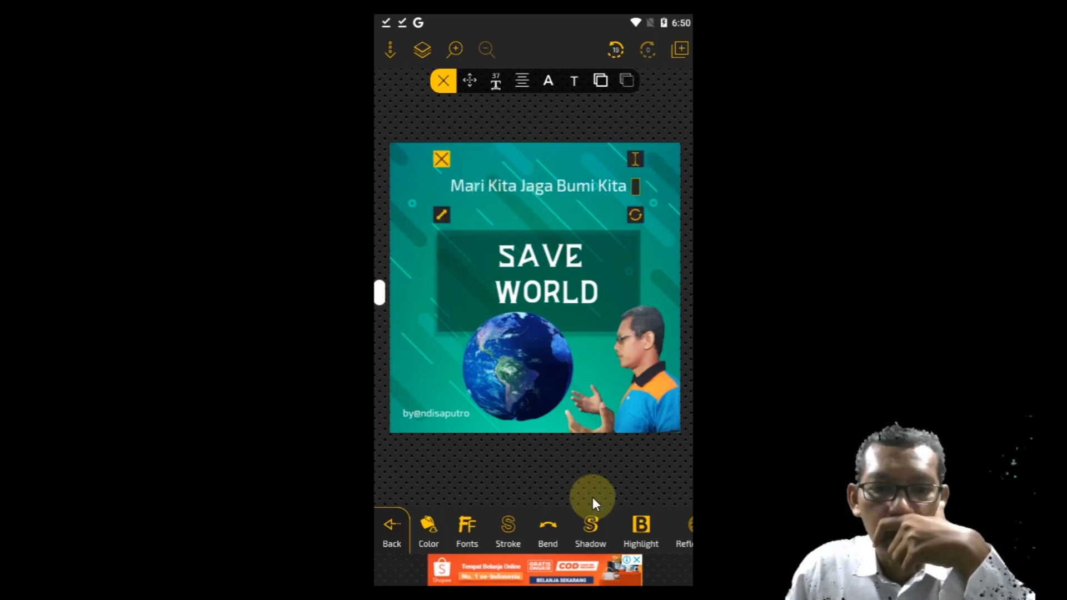
# Step: Dismiss the advertisement and apply script font number 8 to the "Mari Kita Jaga Bumi Kita" text
pyautogui.click(460, 525)
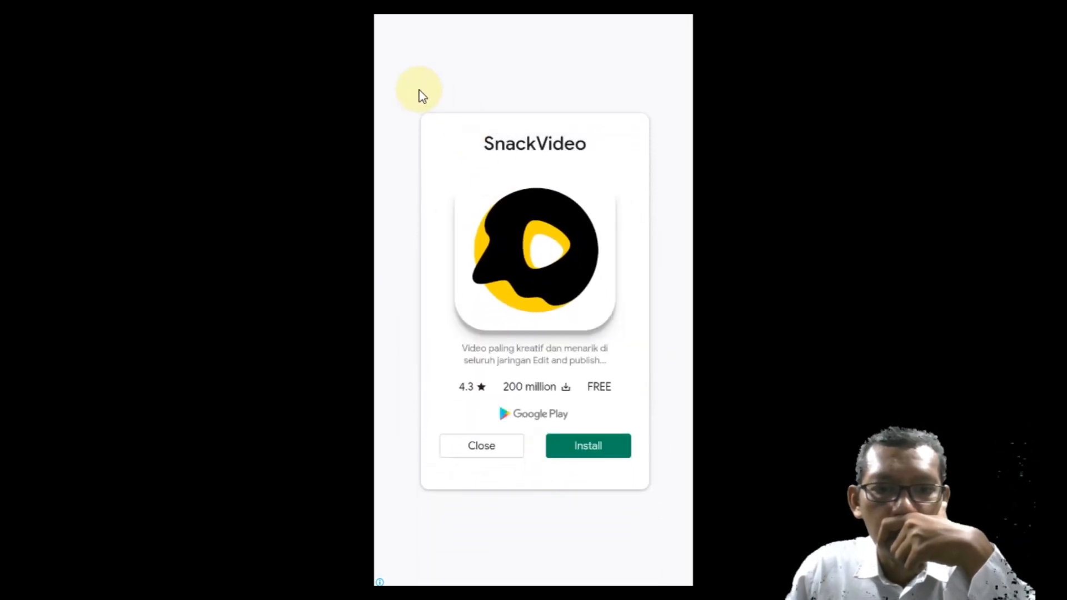
pyautogui.click(503, 444)
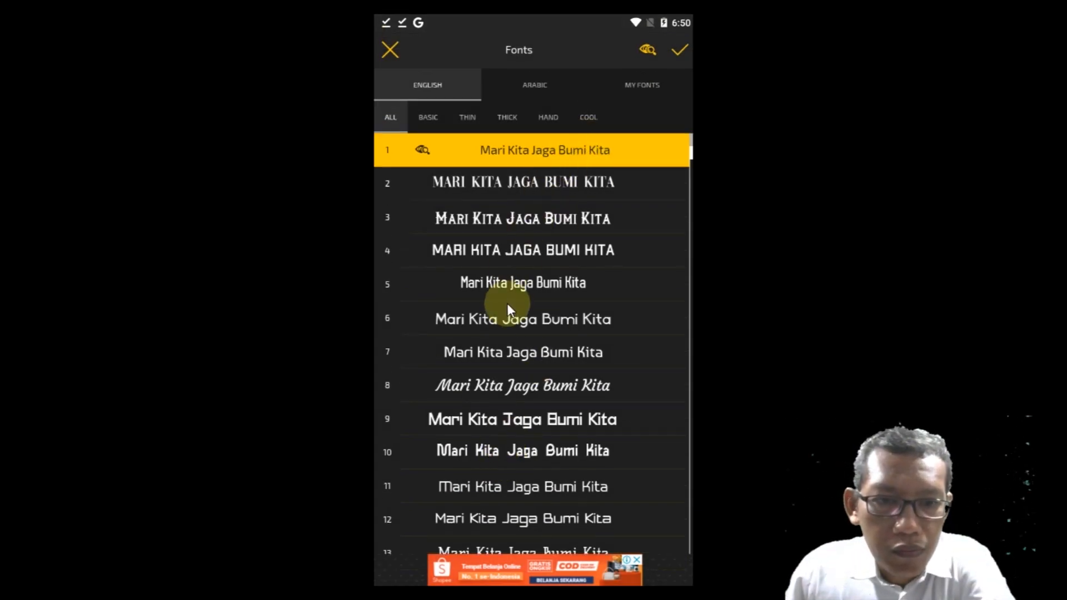
pyautogui.click(505, 385)
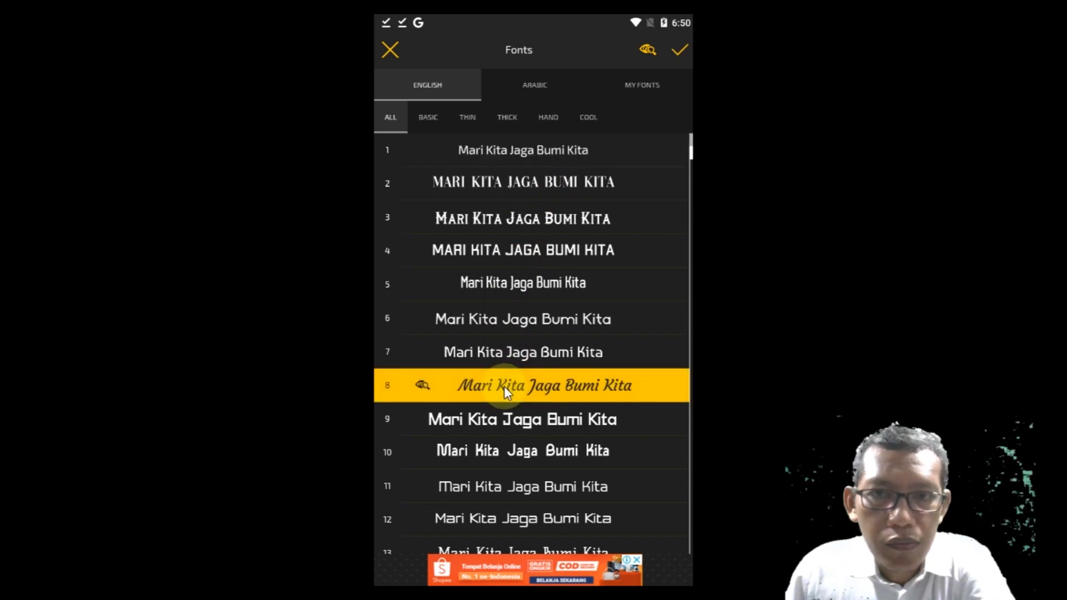
pyautogui.click(678, 52)
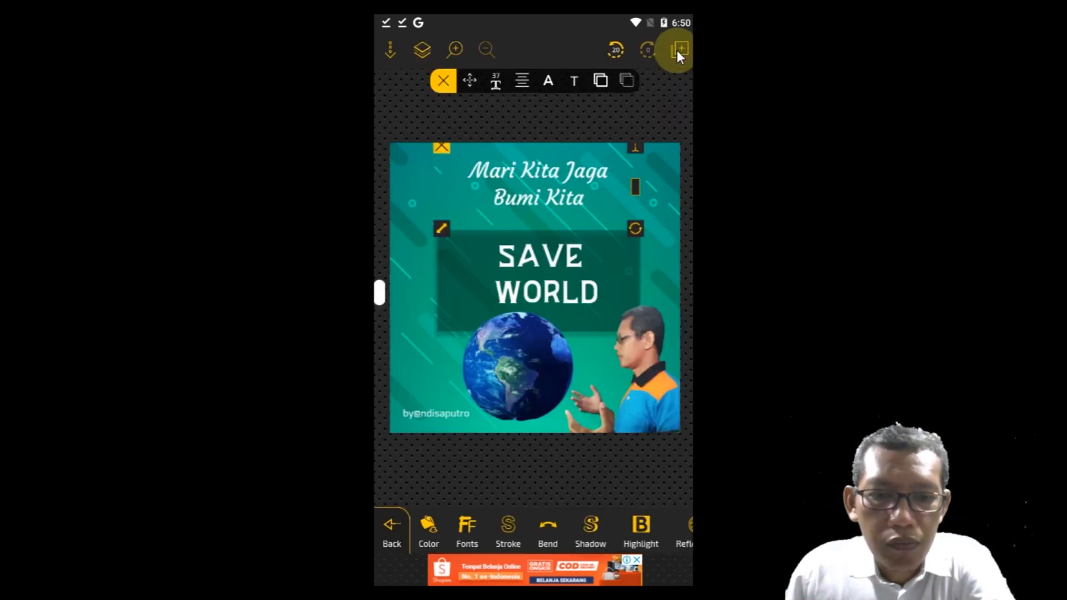
# Step: Try solid crimson and purple fills on the "Mari Kita Jaga Bumi Kita" text, keeping purple
pyautogui.click(427, 522)
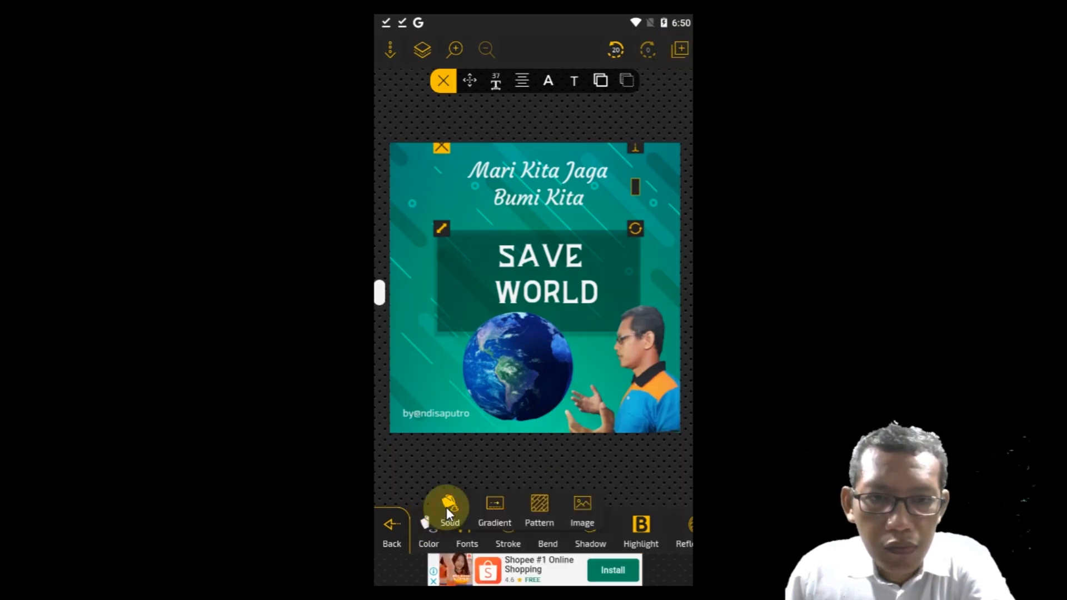
pyautogui.click(446, 509)
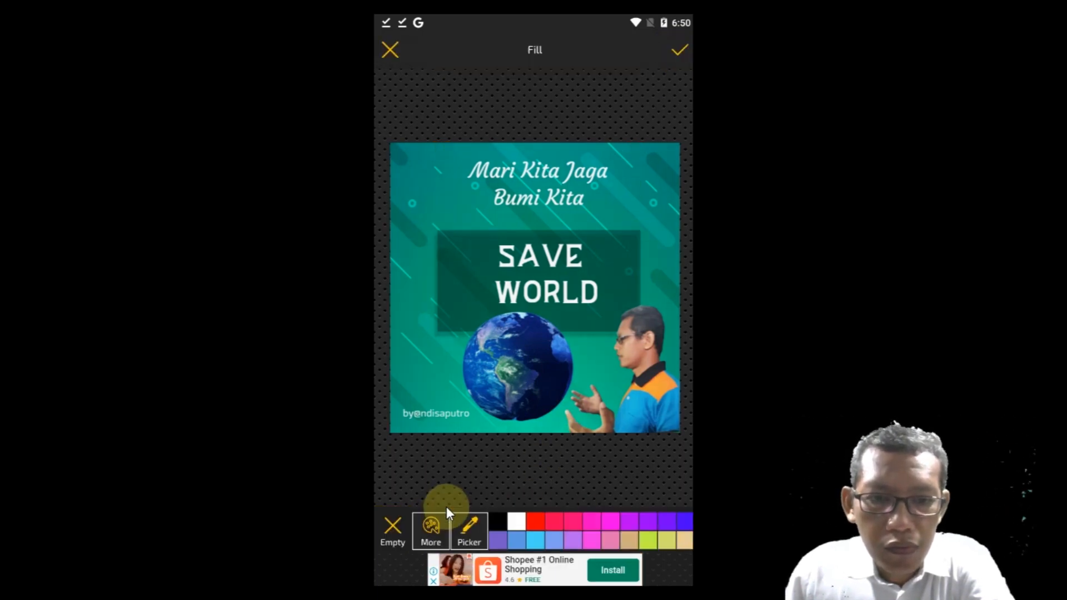
pyautogui.click(554, 521)
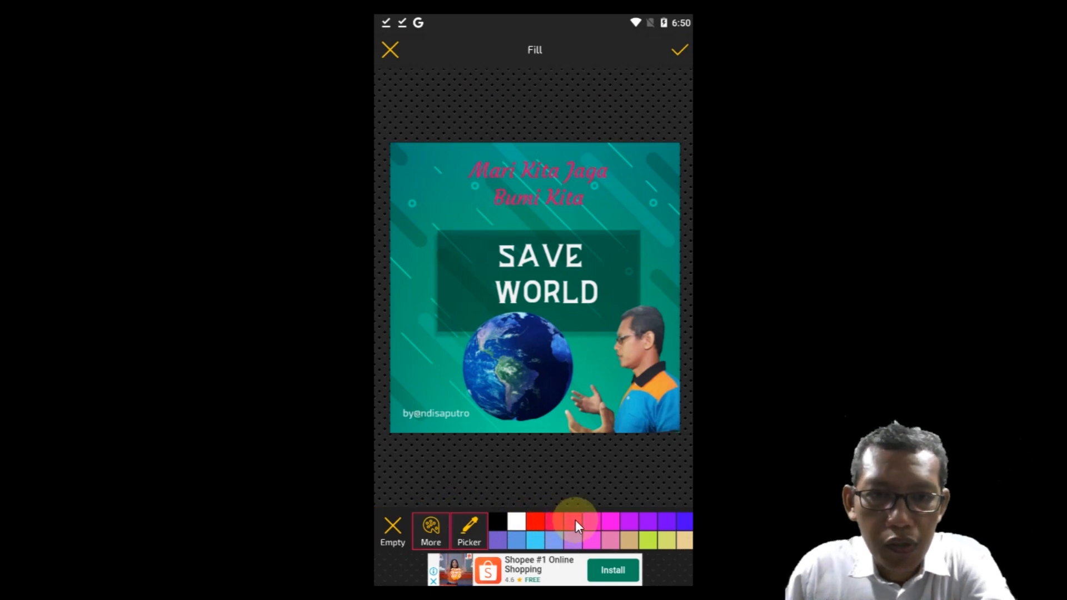
pyautogui.click(604, 522)
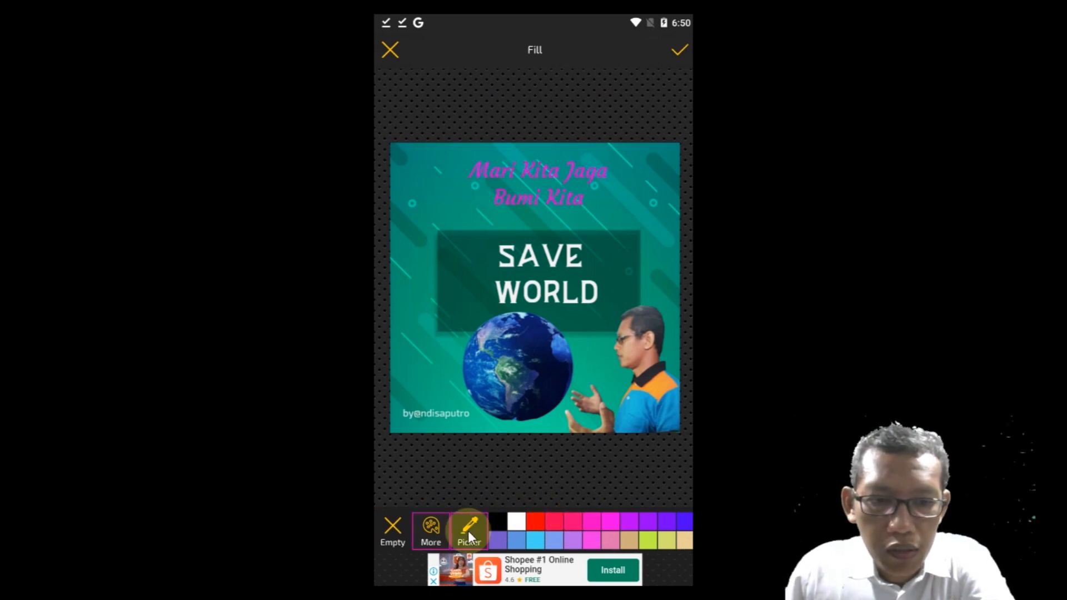
pyautogui.click(403, 487)
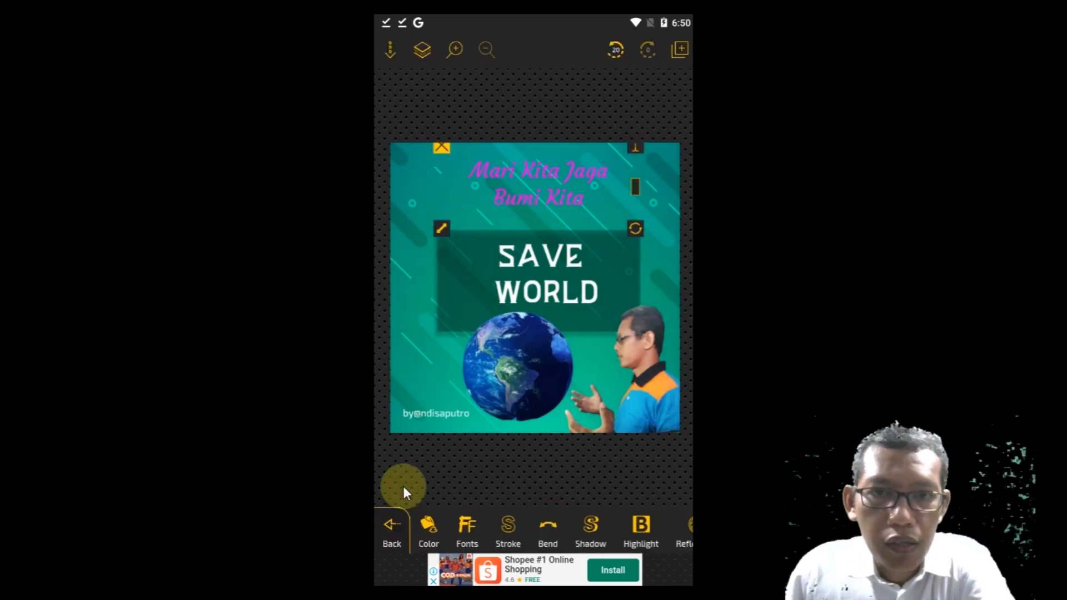
# Step: Try several gradient fills on the "Mari Kita Jaga Bumi Kita" text and choose the pale pink linear one
pyautogui.click(429, 528)
pyautogui.click(494, 507)
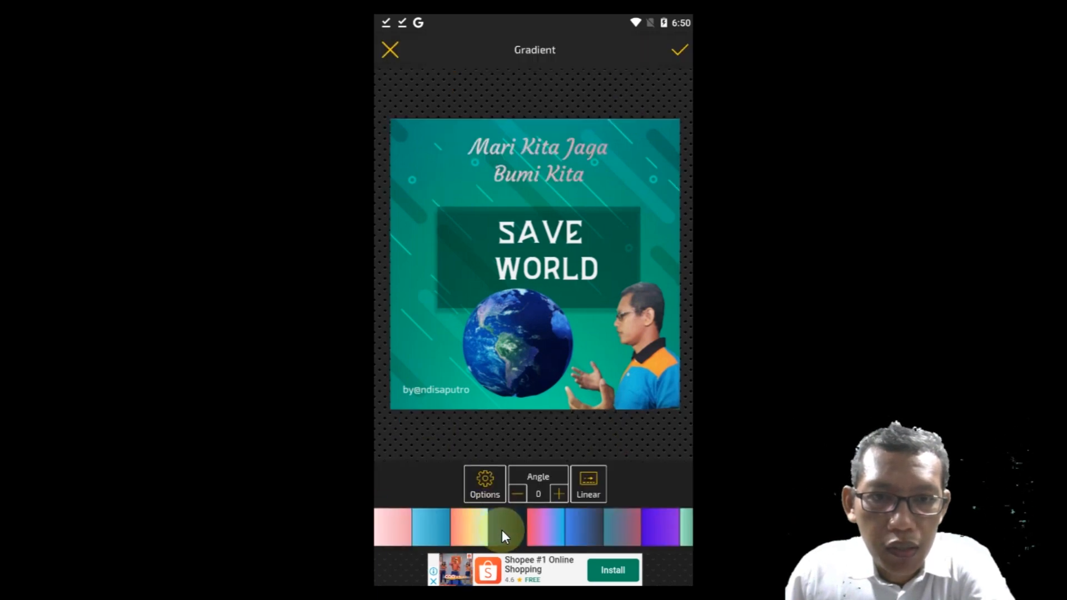
pyautogui.click(471, 531)
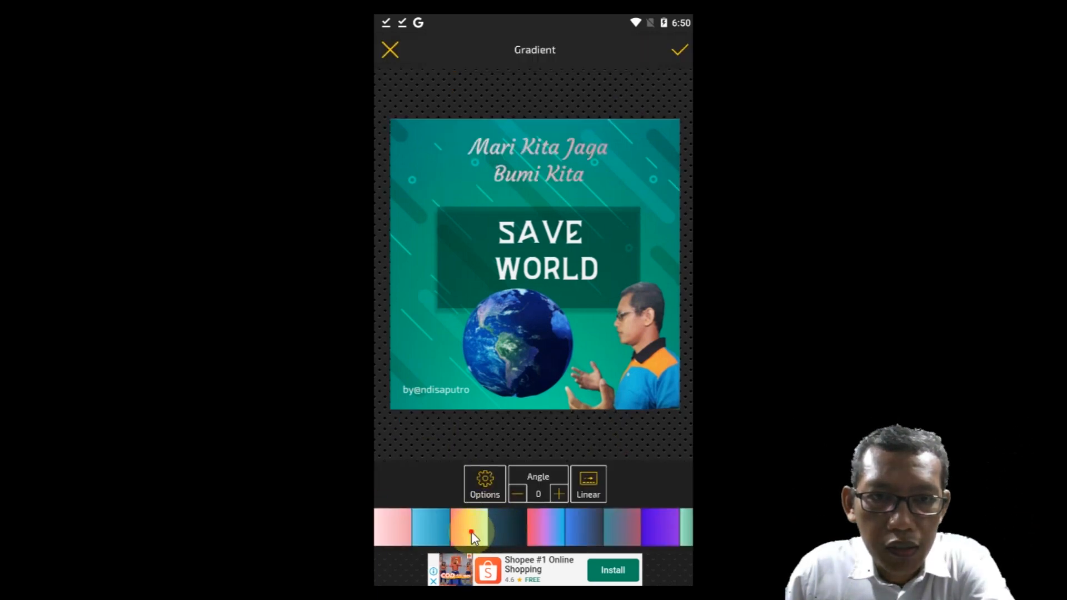
pyautogui.click(592, 528)
pyautogui.click(666, 525)
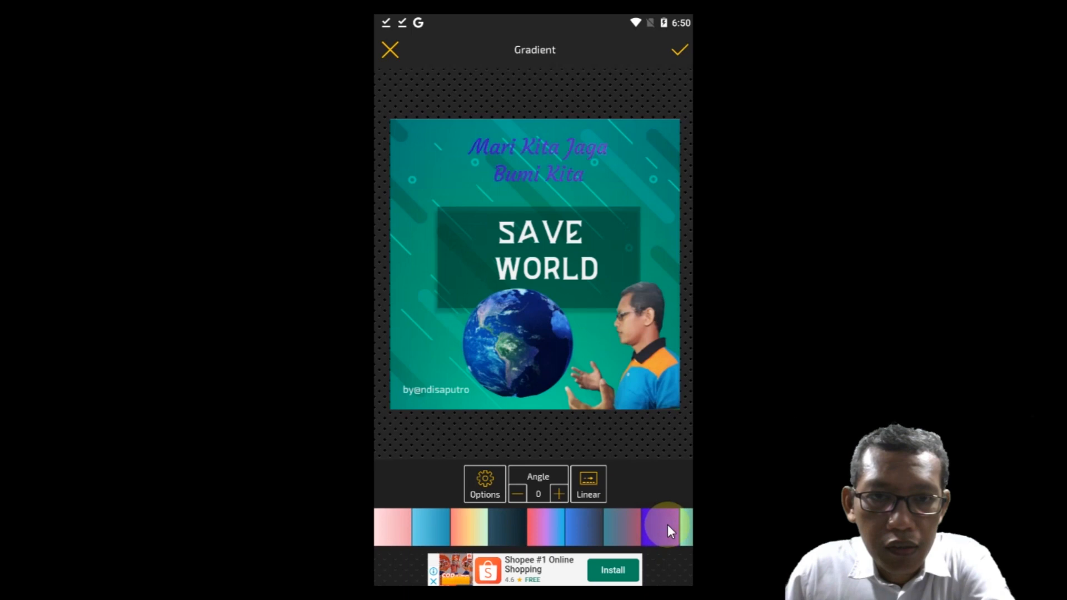
pyautogui.click(688, 527)
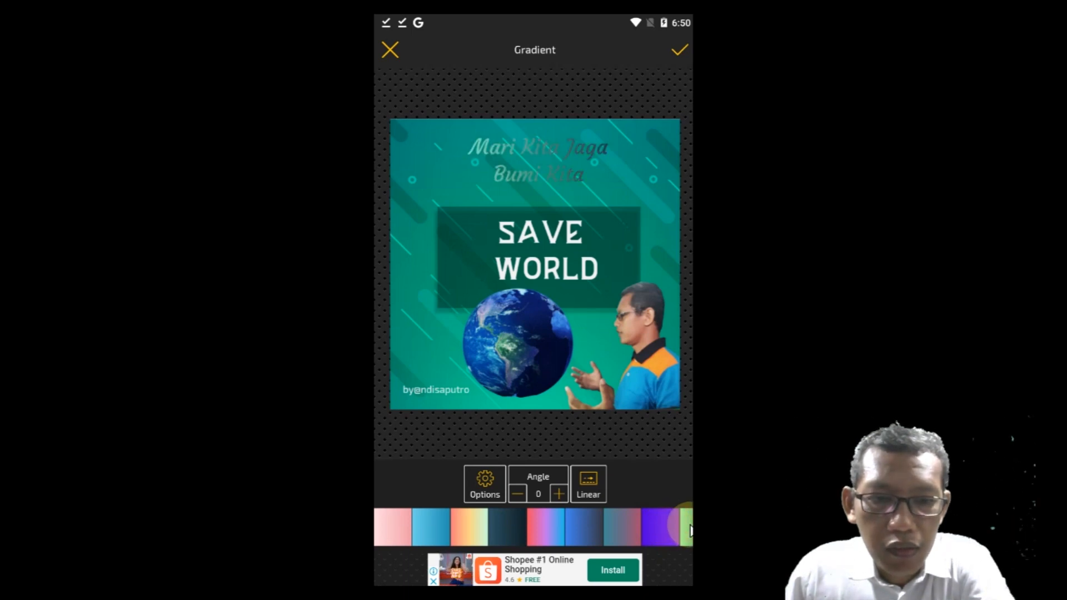
pyautogui.click(412, 538)
pyautogui.click(397, 532)
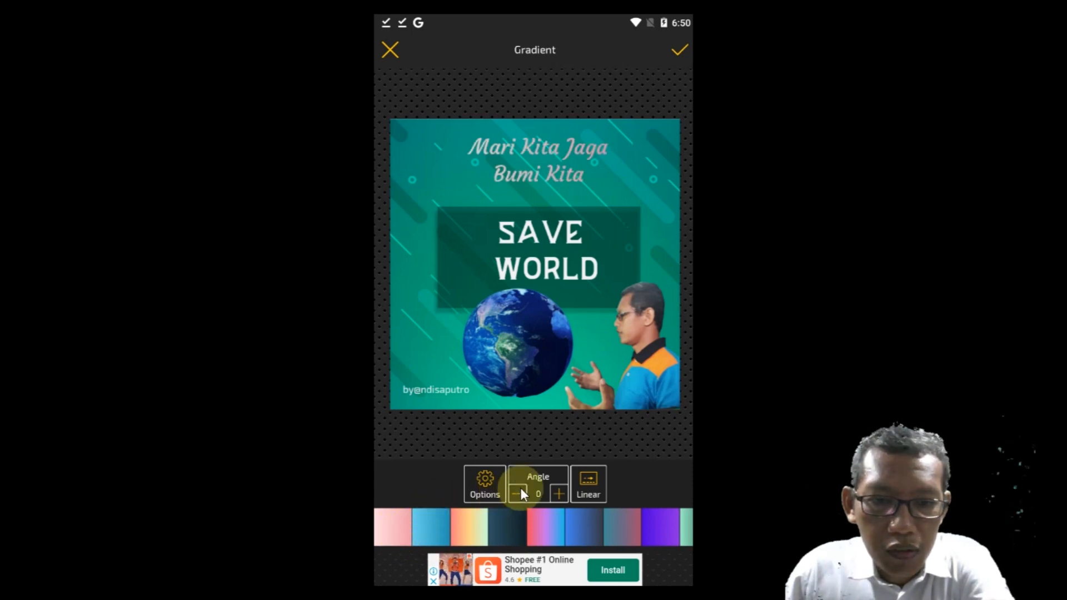
# Step: Set the pale pink gradient's angle to 270 and apply it to the text
pyautogui.click(558, 493)
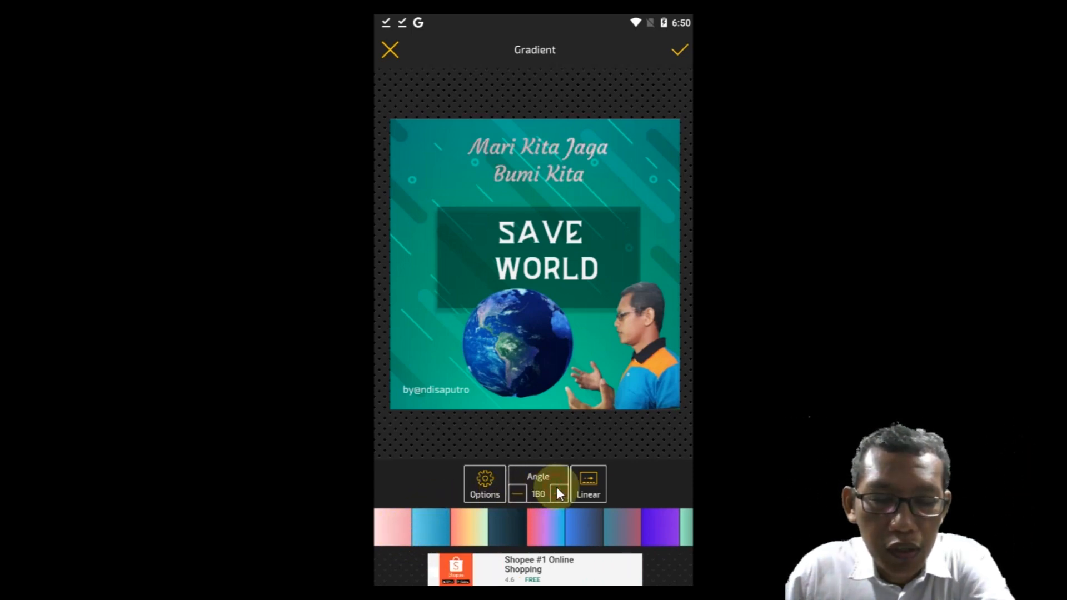
pyautogui.click(558, 492)
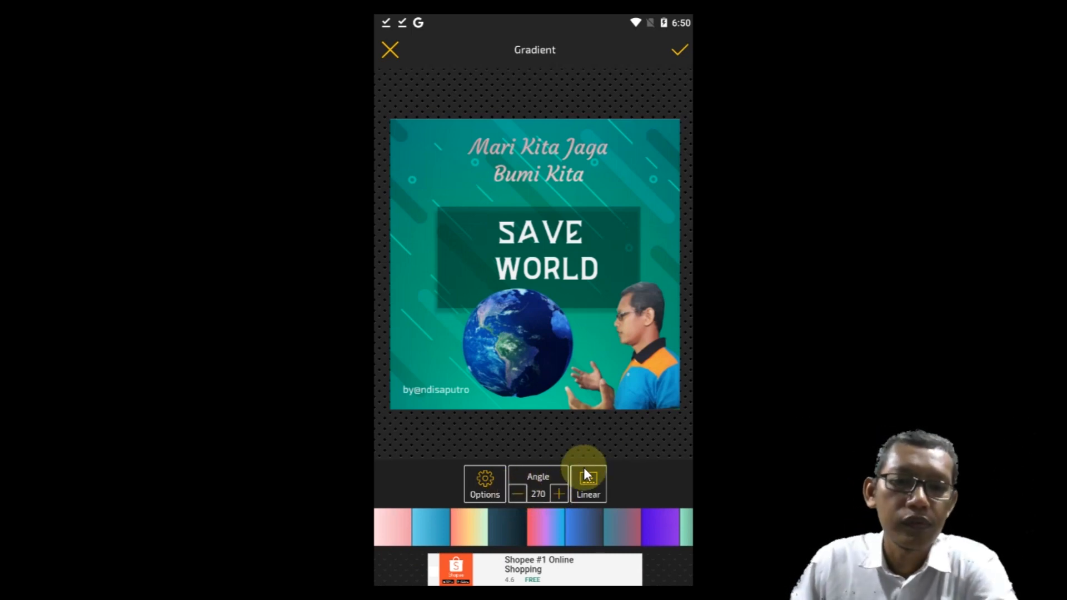
pyautogui.click(675, 49)
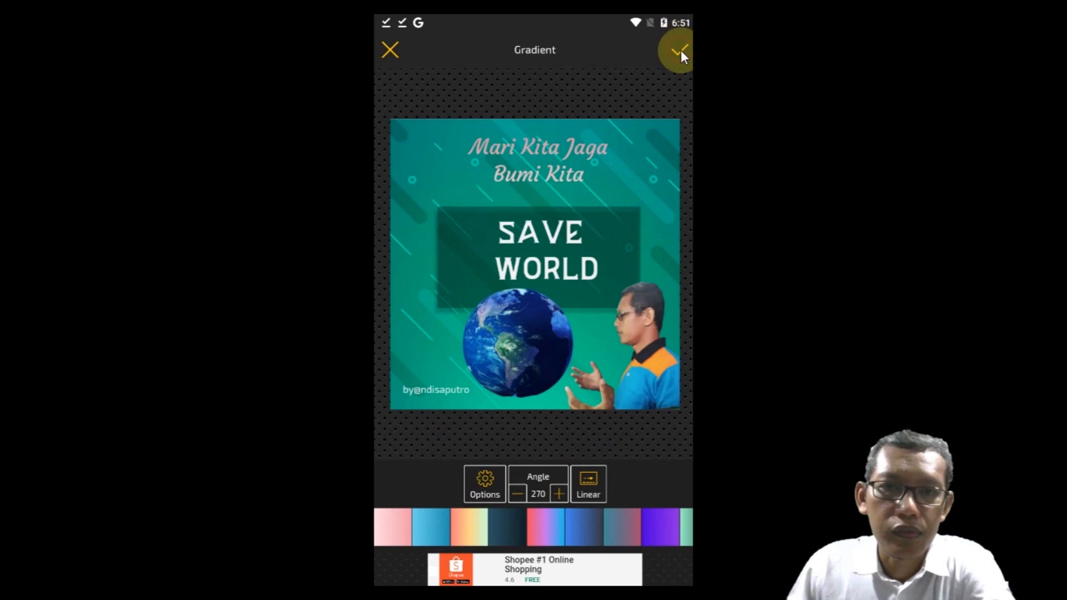
# Step: Underline the "Mari Kita Jaga Bumi Kita" text and deselect it
pyautogui.click(549, 82)
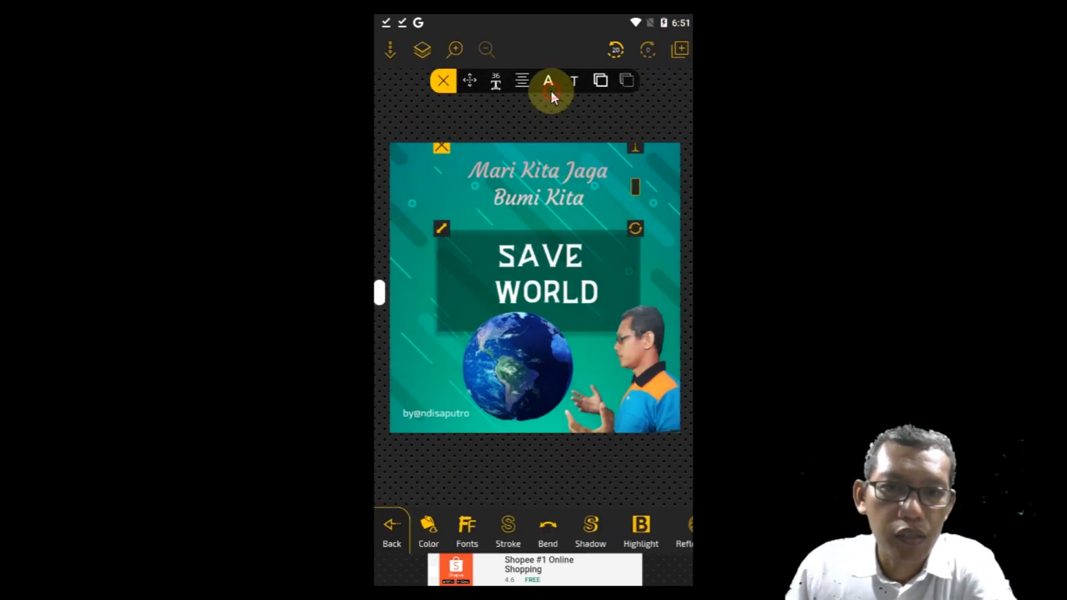
pyautogui.click(550, 119)
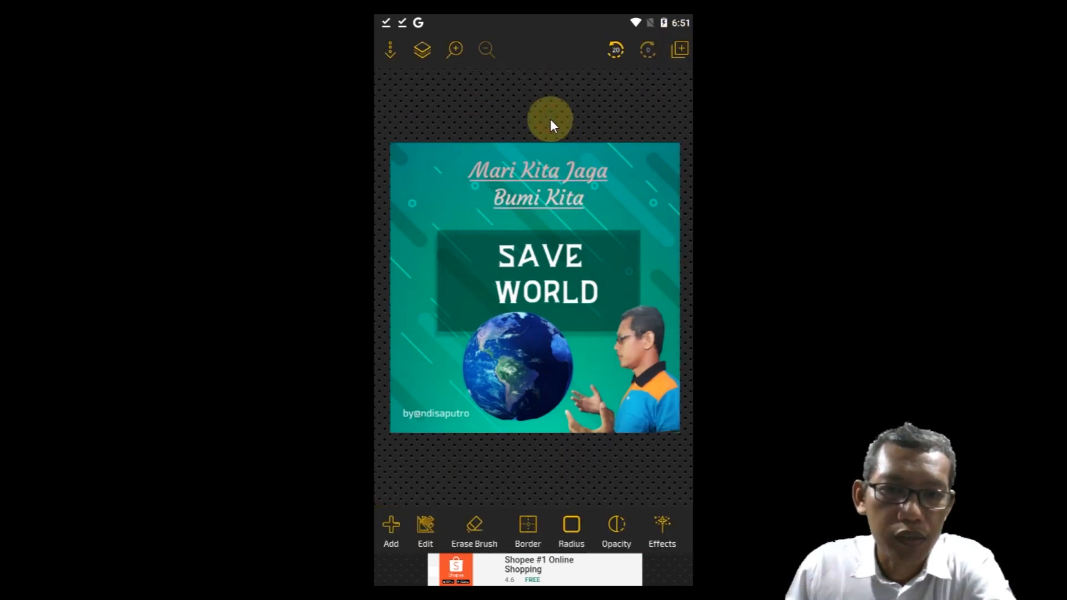
# Step: Try crimson, magenta and yellow-green highlights on the "SAVE WORLD" title and remove the highlight
pyautogui.click(540, 296)
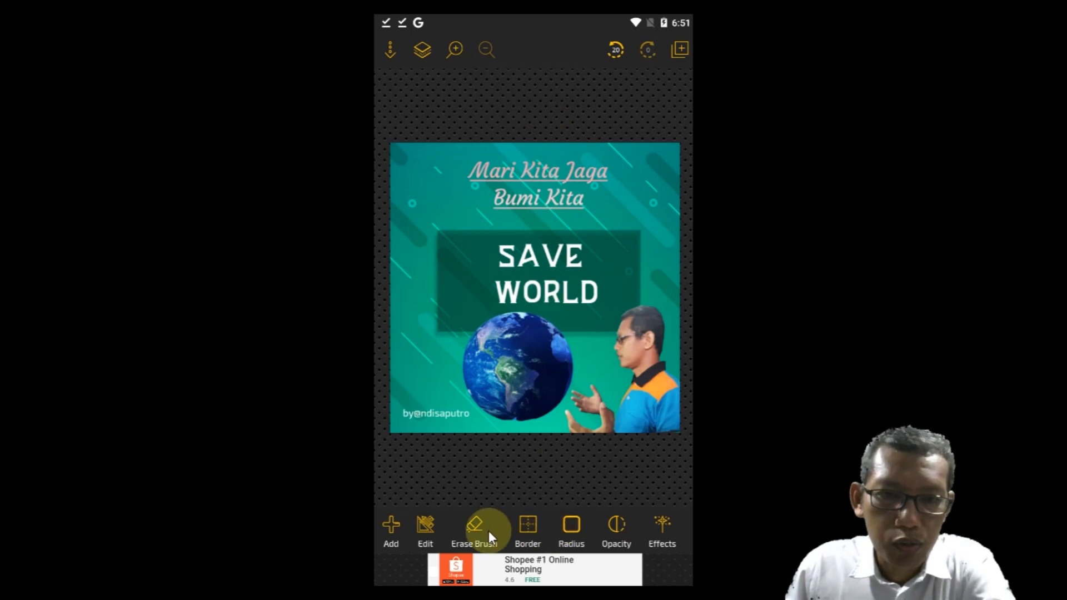
pyautogui.click(531, 295)
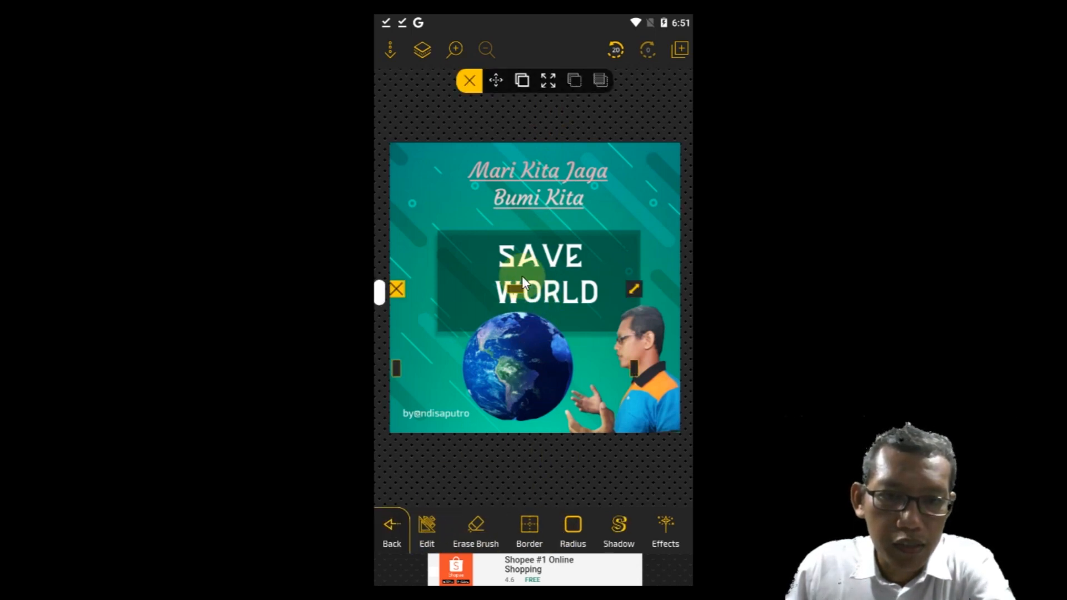
pyautogui.click(509, 263)
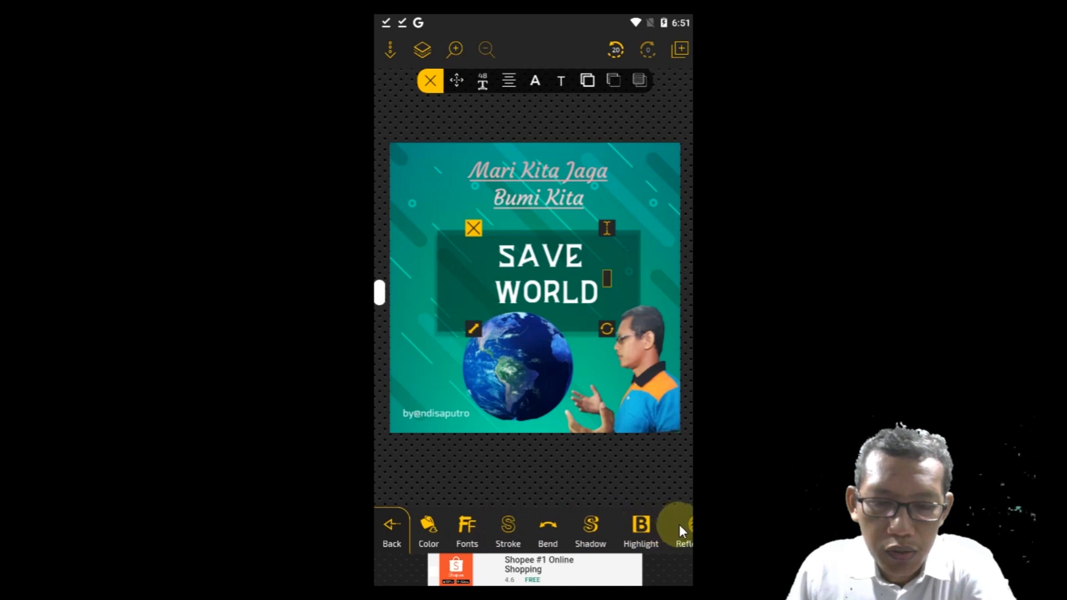
pyautogui.moveTo(601, 525); pyautogui.dragTo(409, 532)
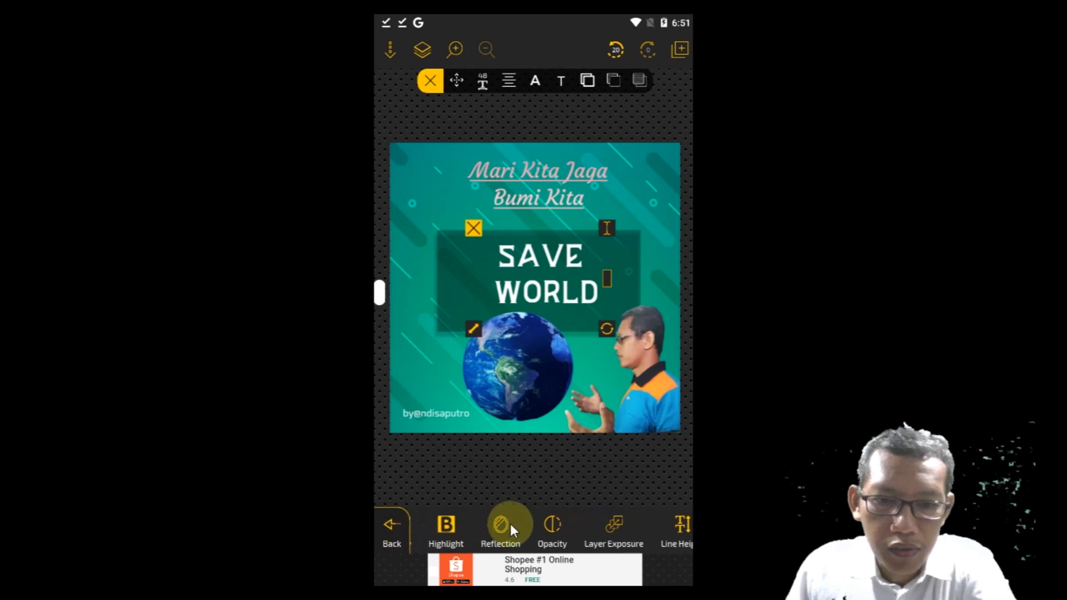
pyautogui.click(449, 528)
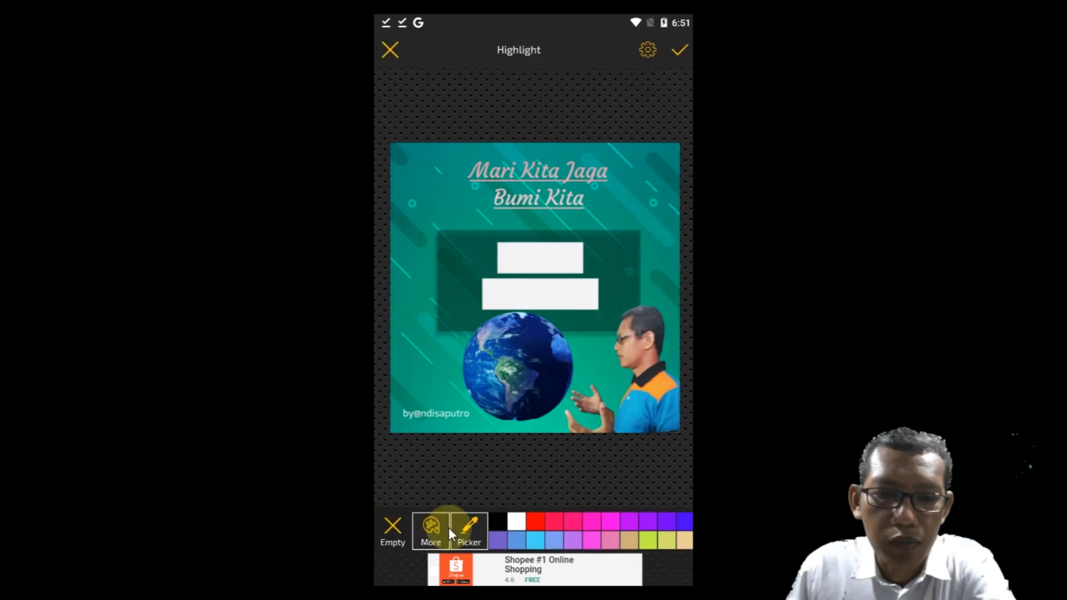
pyautogui.click(546, 521)
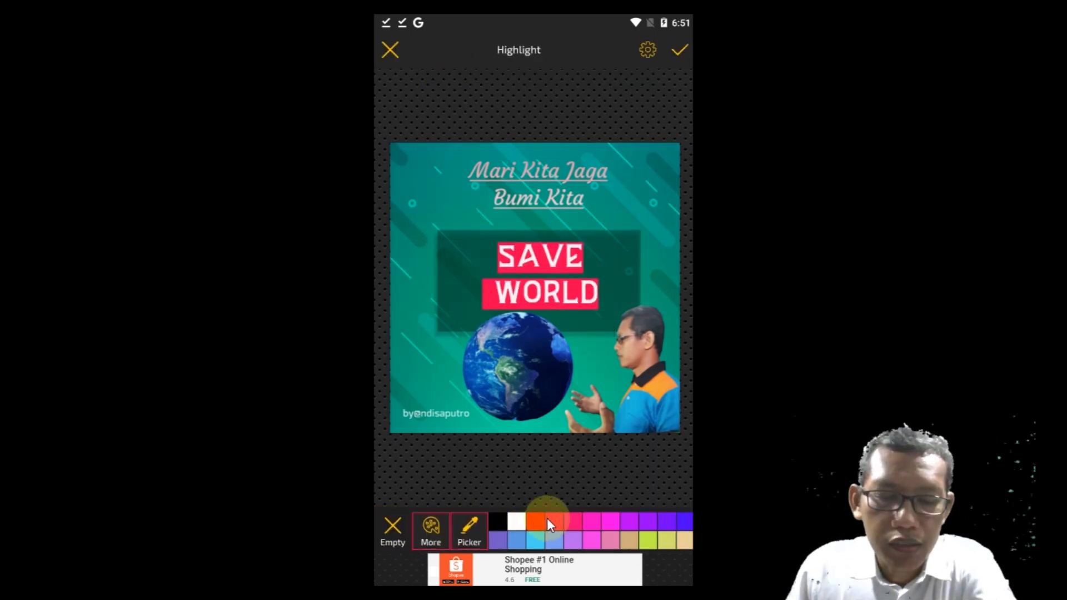
pyautogui.click(609, 523)
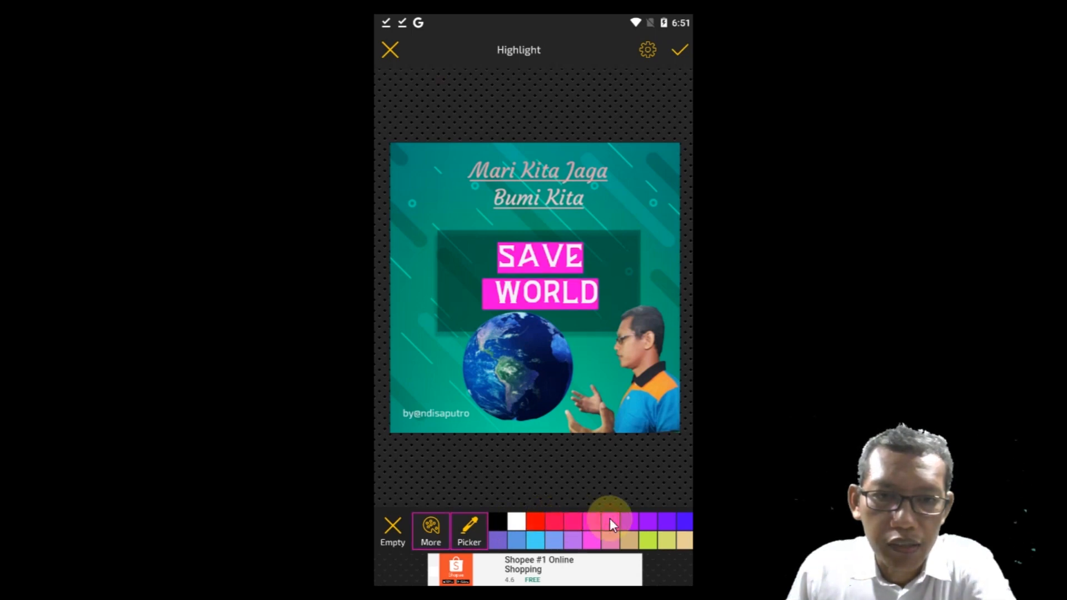
pyautogui.click(660, 543)
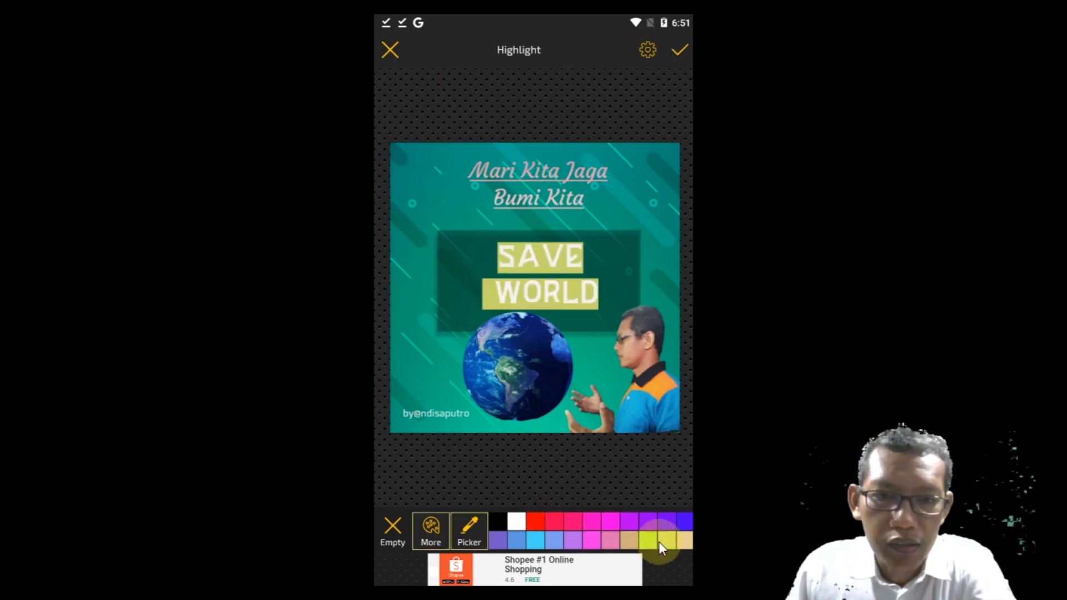
pyautogui.click(395, 526)
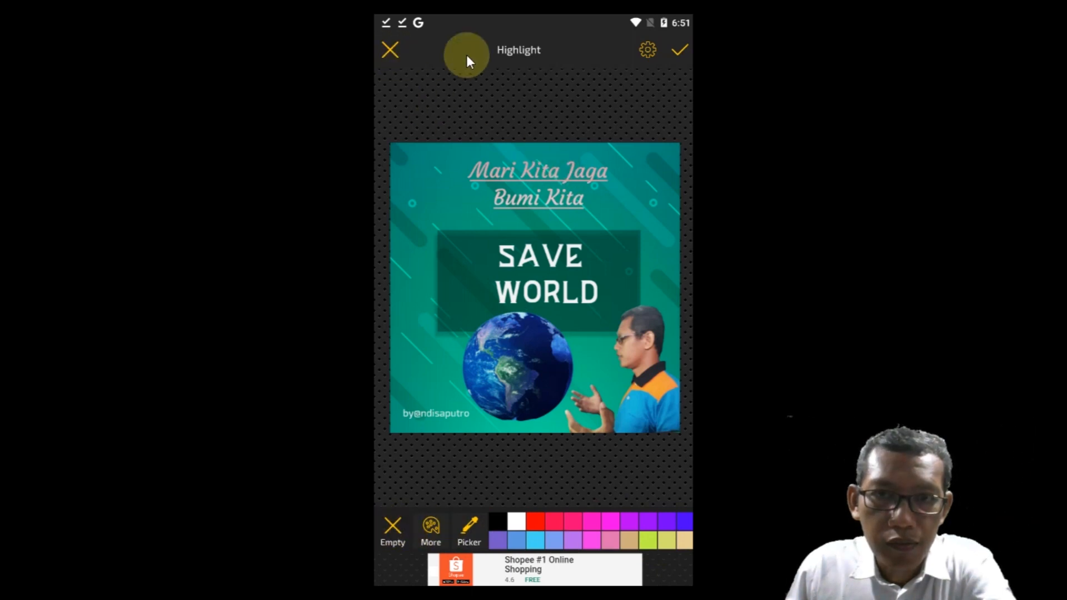
pyautogui.click(677, 50)
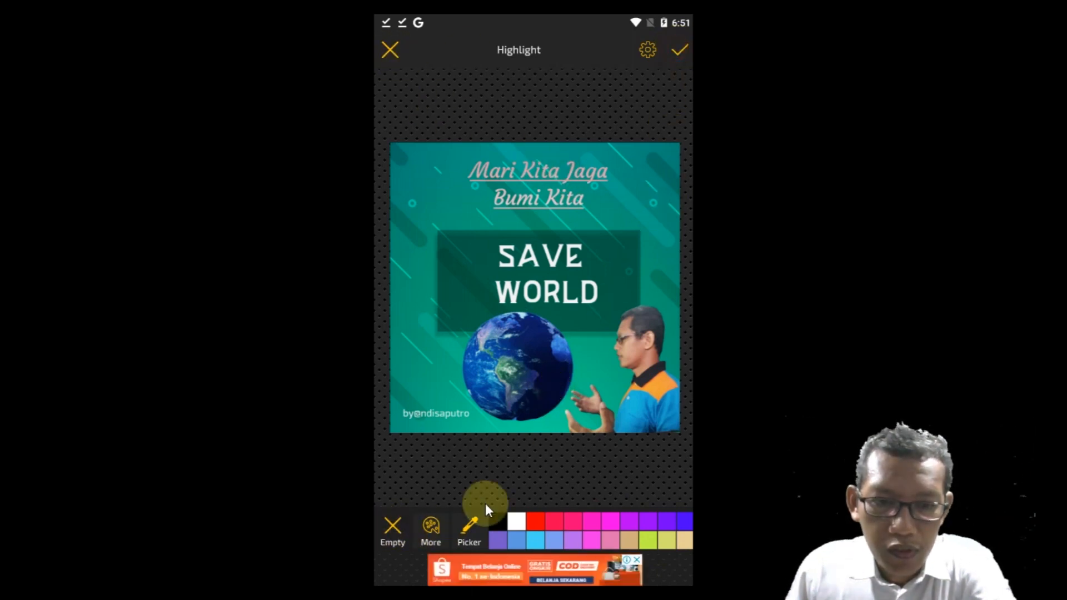
pyautogui.moveTo(549, 527); pyautogui.dragTo(488, 526)
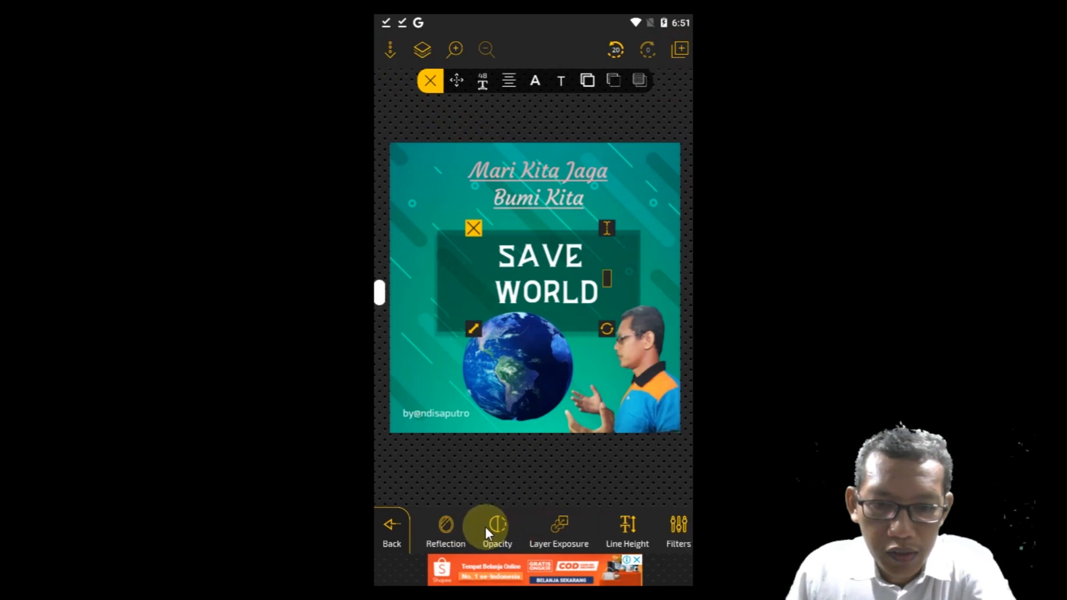
pyautogui.moveTo(595, 525); pyautogui.dragTo(493, 526)
pyautogui.moveTo(605, 531); pyautogui.dragTo(449, 529)
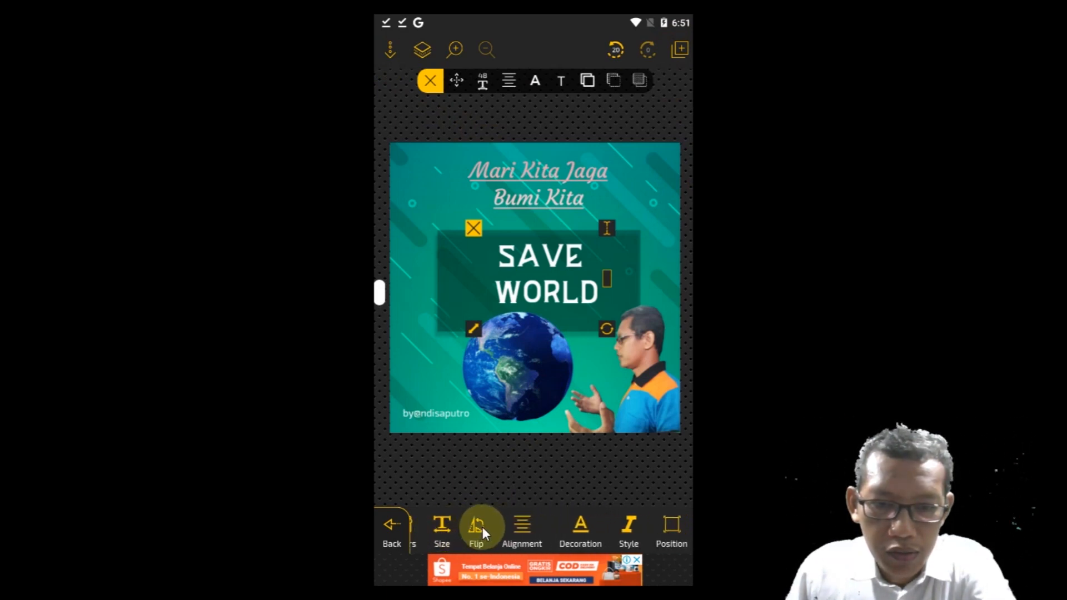
pyautogui.moveTo(508, 529); pyautogui.dragTo(659, 531)
pyautogui.moveTo(501, 527); pyautogui.dragTo(658, 530)
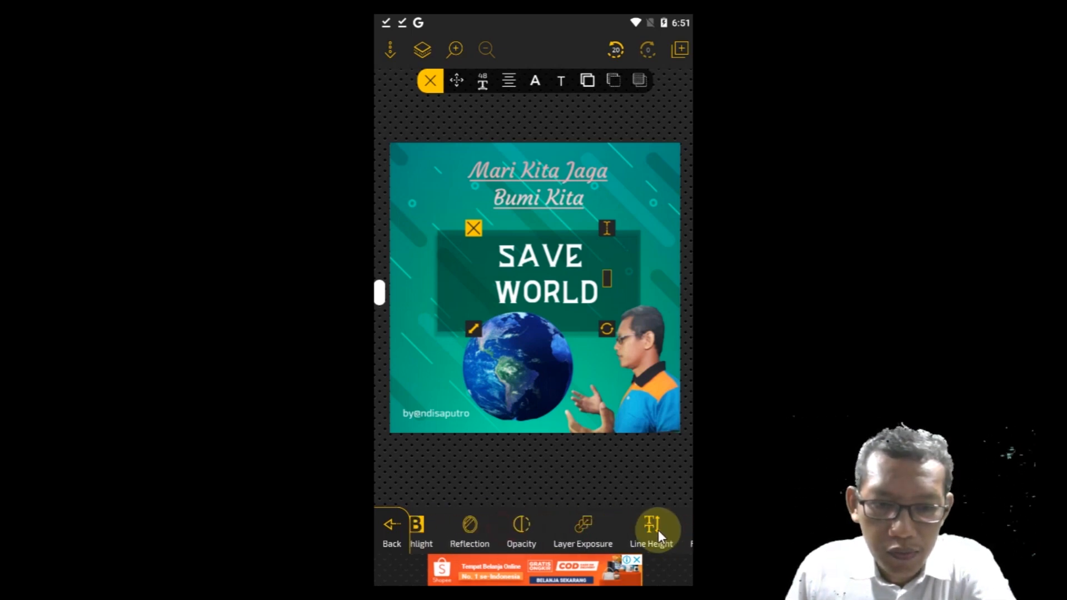
pyautogui.moveTo(522, 528)
pyautogui.mouseDown()
pyautogui.moveTo(668, 529)
pyautogui.moveTo(587, 531)
pyautogui.moveTo(616, 531)
pyautogui.mouseUp()
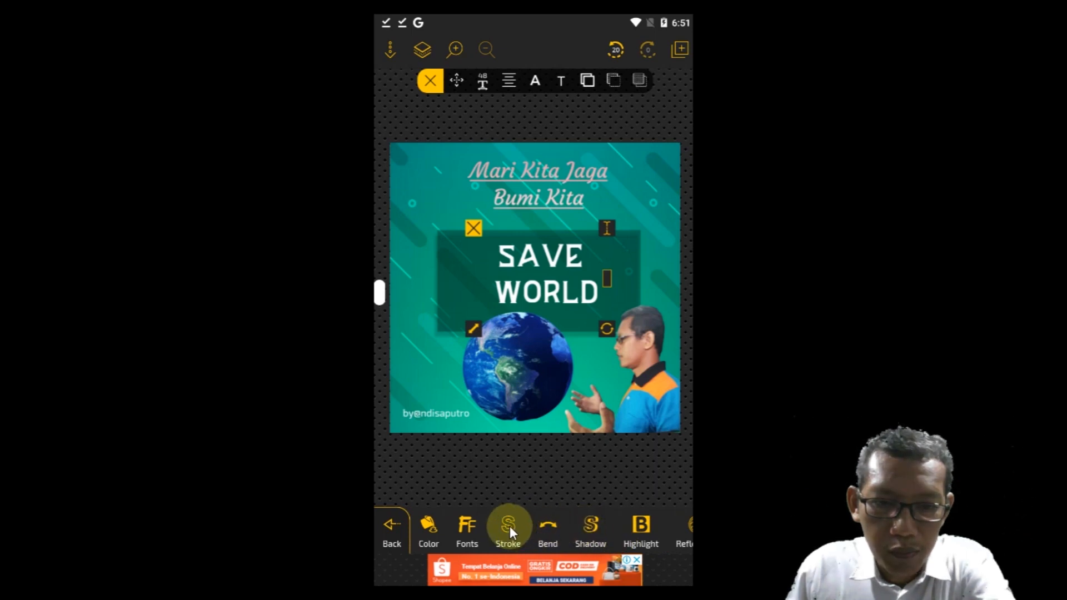
# Step: Bend the "SAVE WORLD" title into an upward arch with a bend value of about 43 and apply it
pyautogui.click(551, 525)
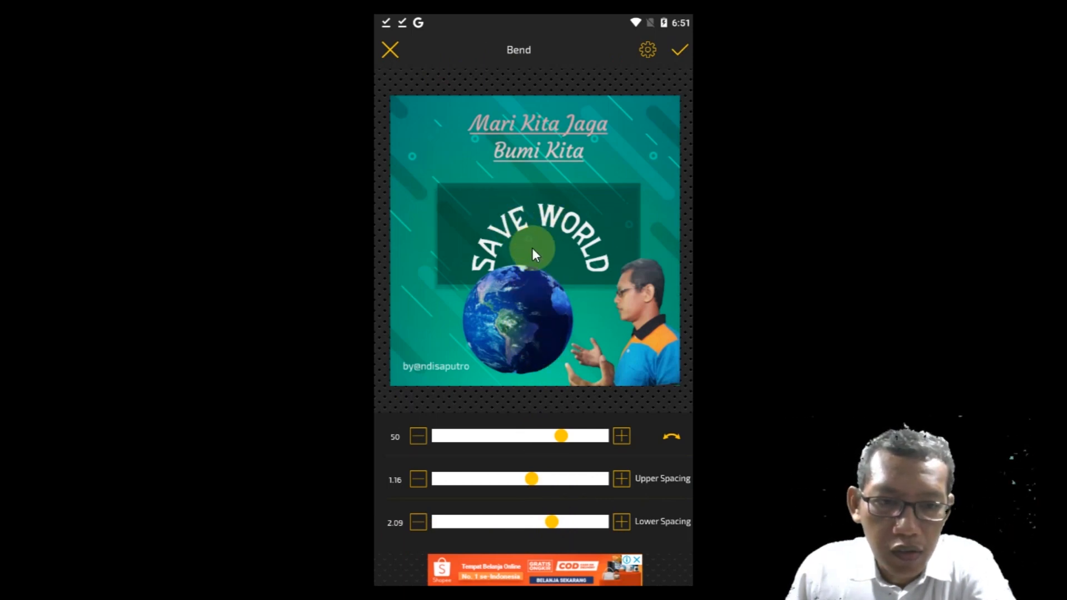
pyautogui.click(620, 435)
pyautogui.click(620, 435)
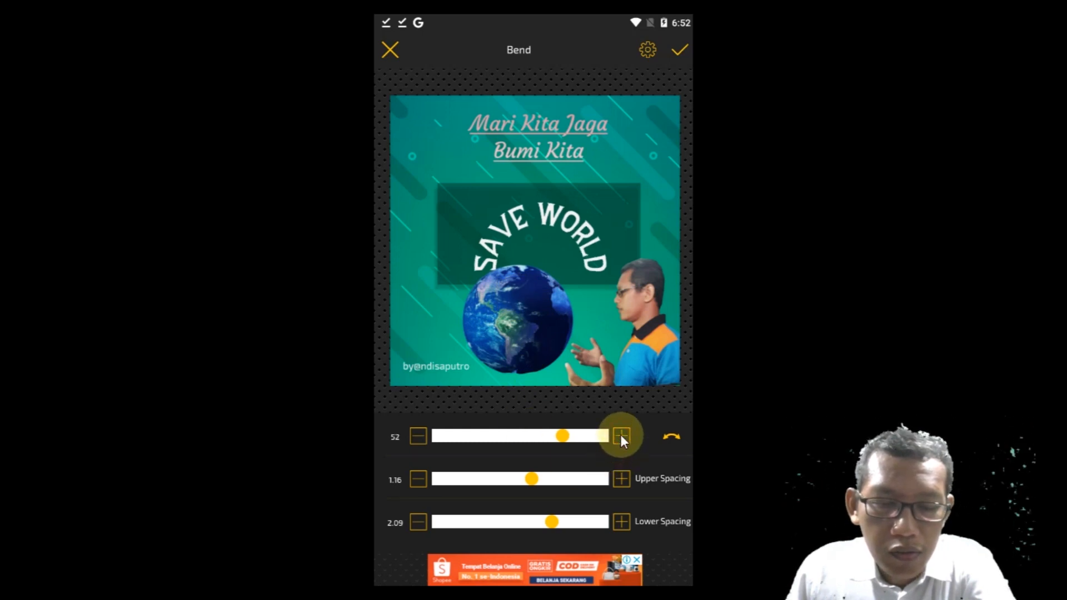
pyautogui.click(411, 435)
pyautogui.click(412, 435)
pyautogui.click(412, 435)
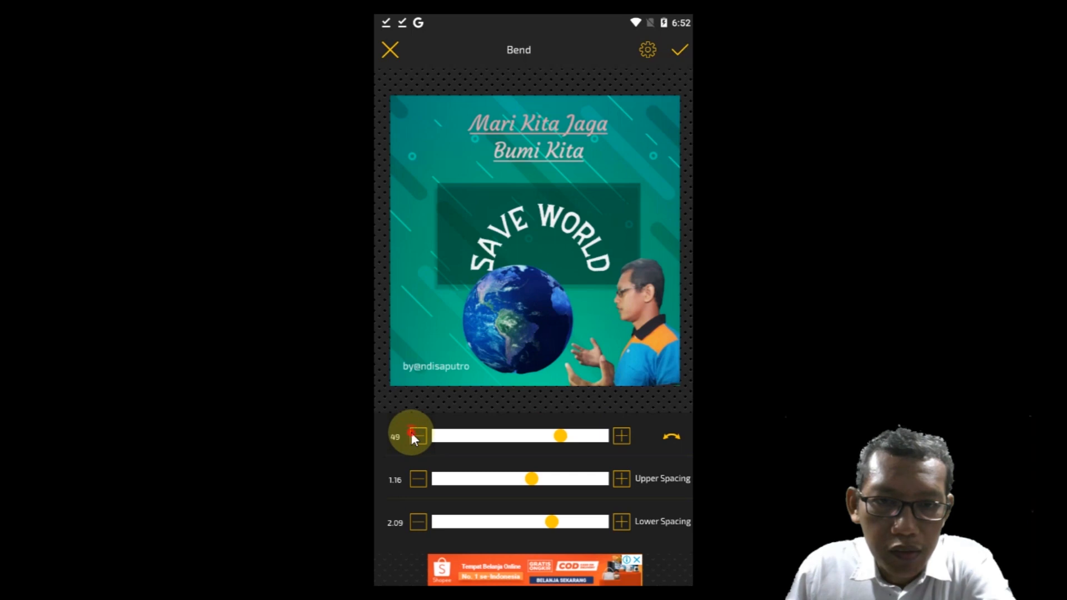
pyautogui.click(412, 435)
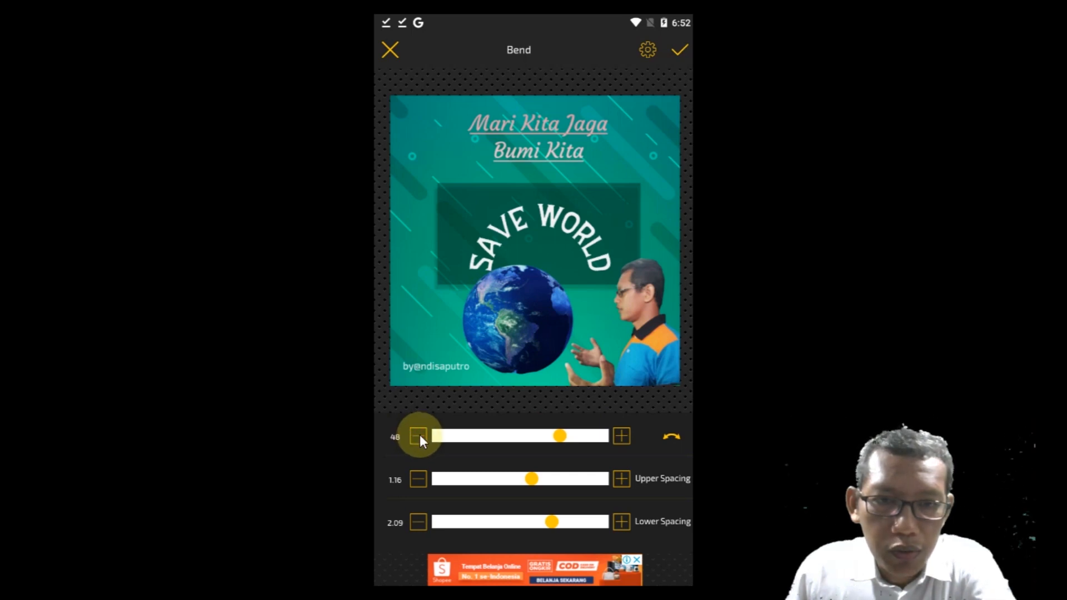
pyautogui.click(419, 436)
pyautogui.click(420, 436)
pyautogui.click(419, 436)
pyautogui.click(420, 436)
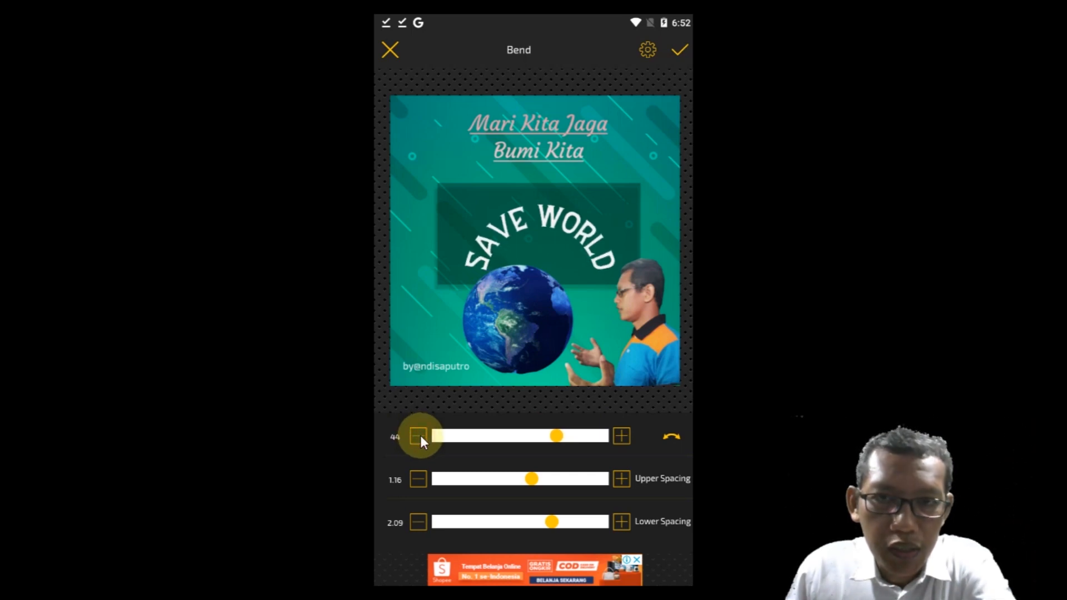
pyautogui.click(420, 435)
pyautogui.click(679, 50)
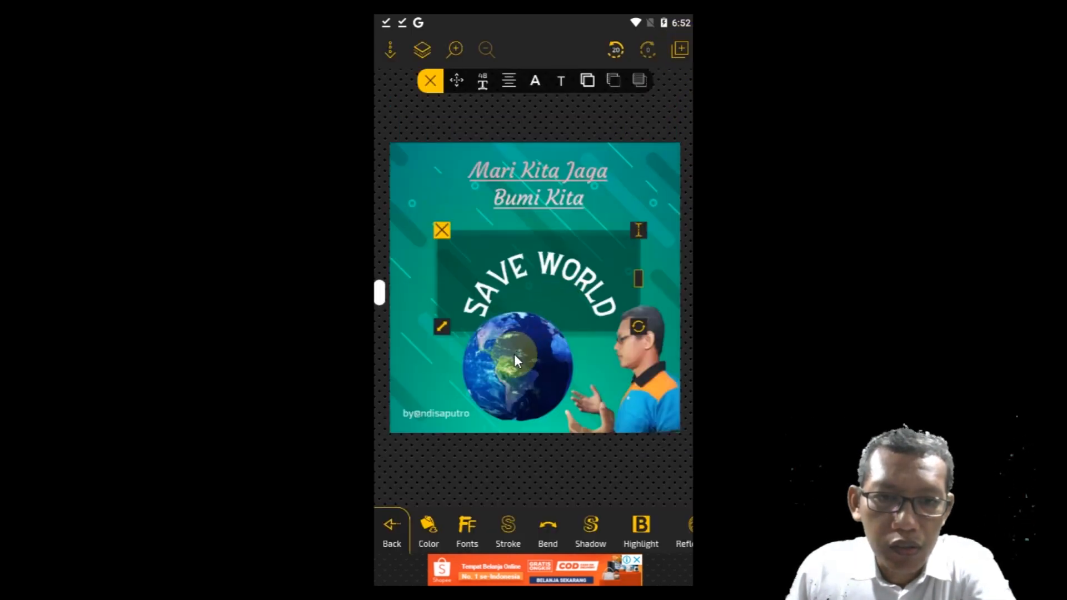
# Step: Move the arched title slightly upward and place the Earth picture directly beneath its curve
pyautogui.moveTo(547, 265); pyautogui.dragTo(549, 252)
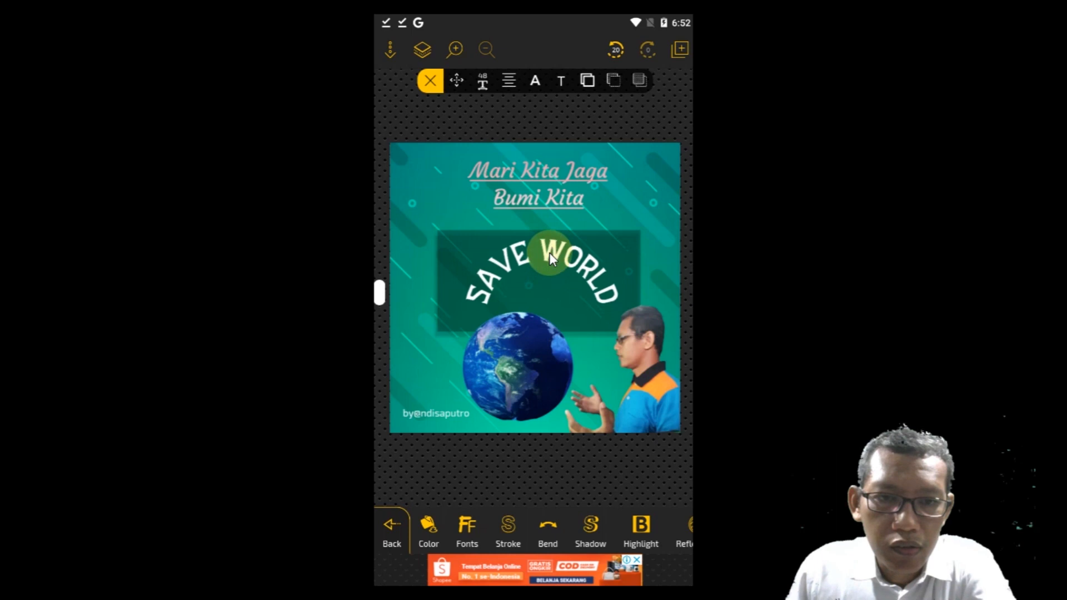
pyautogui.click(509, 379)
pyautogui.moveTo(508, 379); pyautogui.dragTo(535, 337)
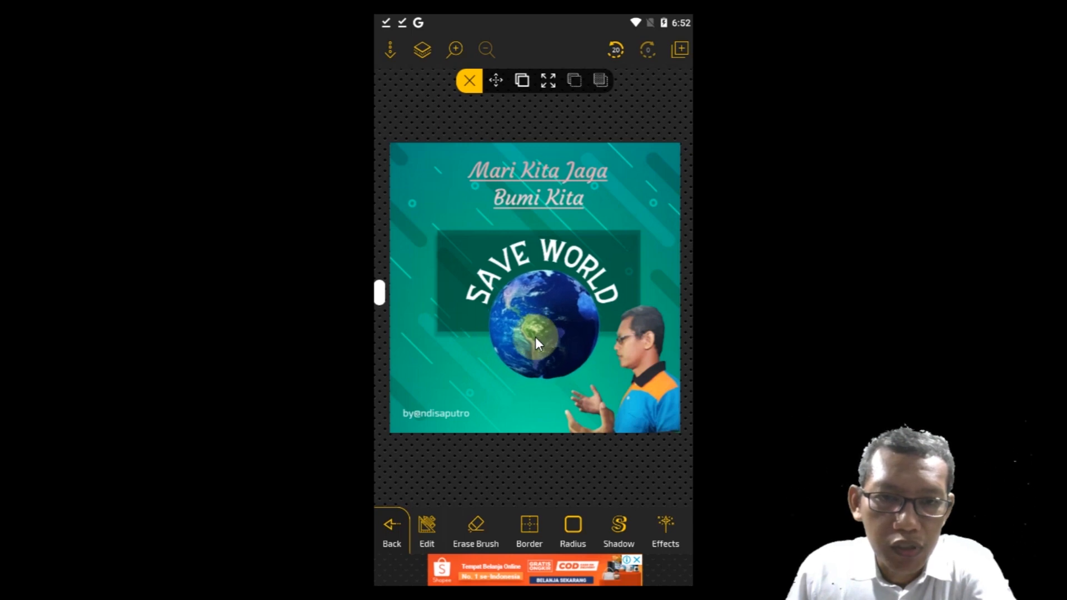
pyautogui.click(550, 248)
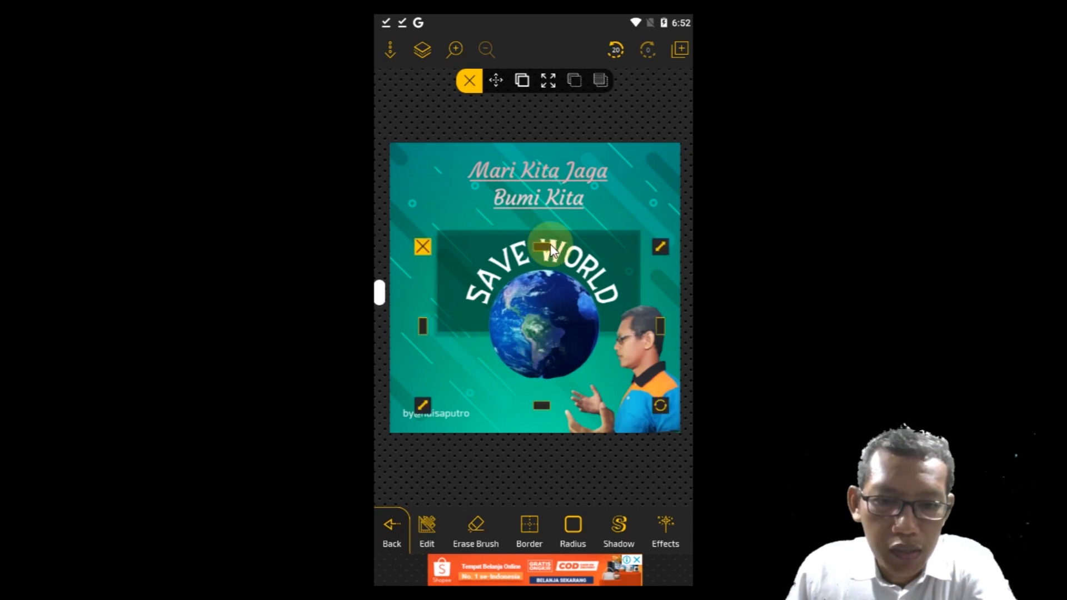
pyautogui.moveTo(633, 532); pyautogui.dragTo(436, 519)
pyautogui.click(568, 525)
pyautogui.moveTo(568, 524); pyautogui.dragTo(611, 531)
pyautogui.moveTo(498, 521); pyautogui.dragTo(608, 528)
pyautogui.click(445, 250)
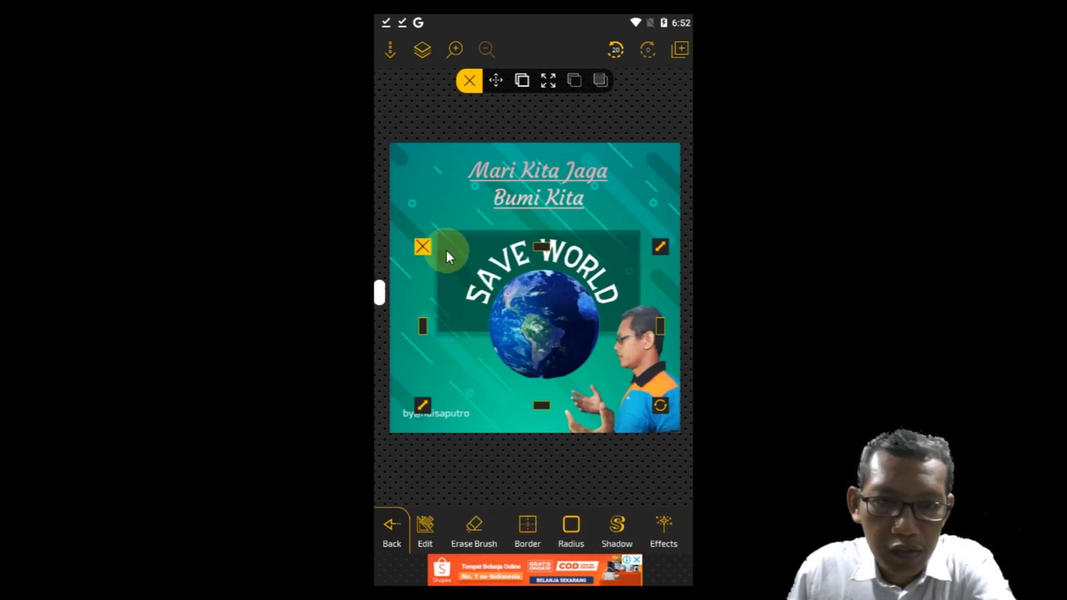
pyautogui.click(488, 275)
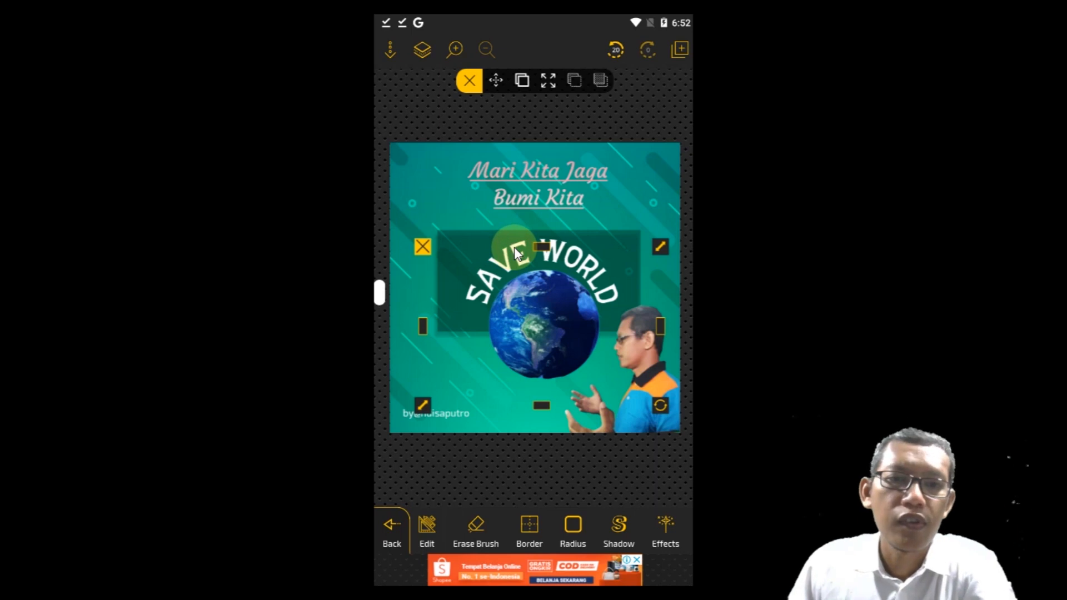
pyautogui.click(446, 153)
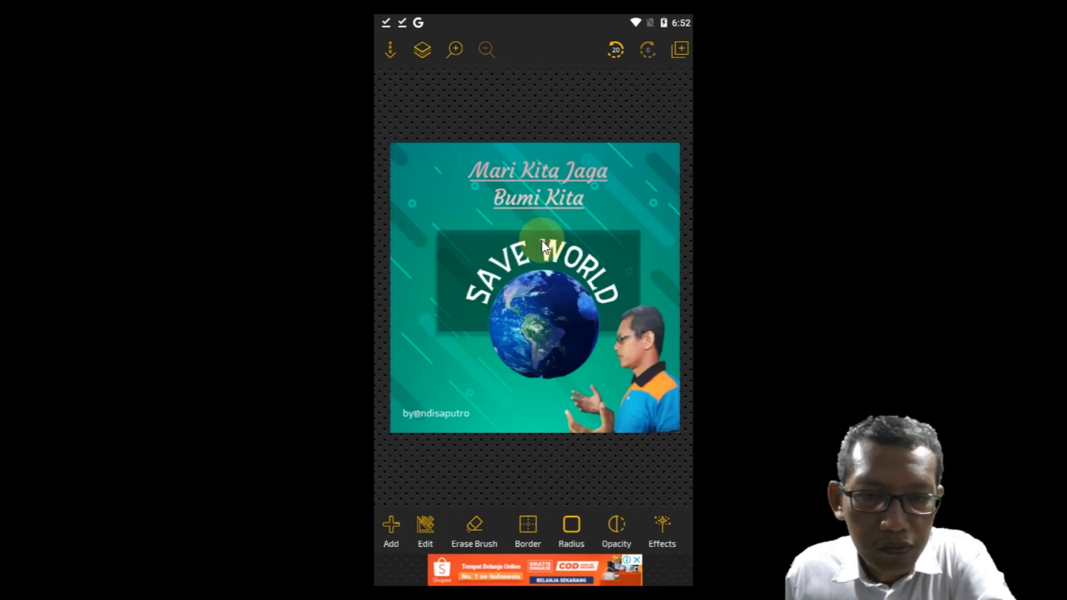
# Step: Flatten the "SAVE WORLD" arch to a bend value of 39 and apply it
pyautogui.click(545, 245)
pyautogui.click(544, 526)
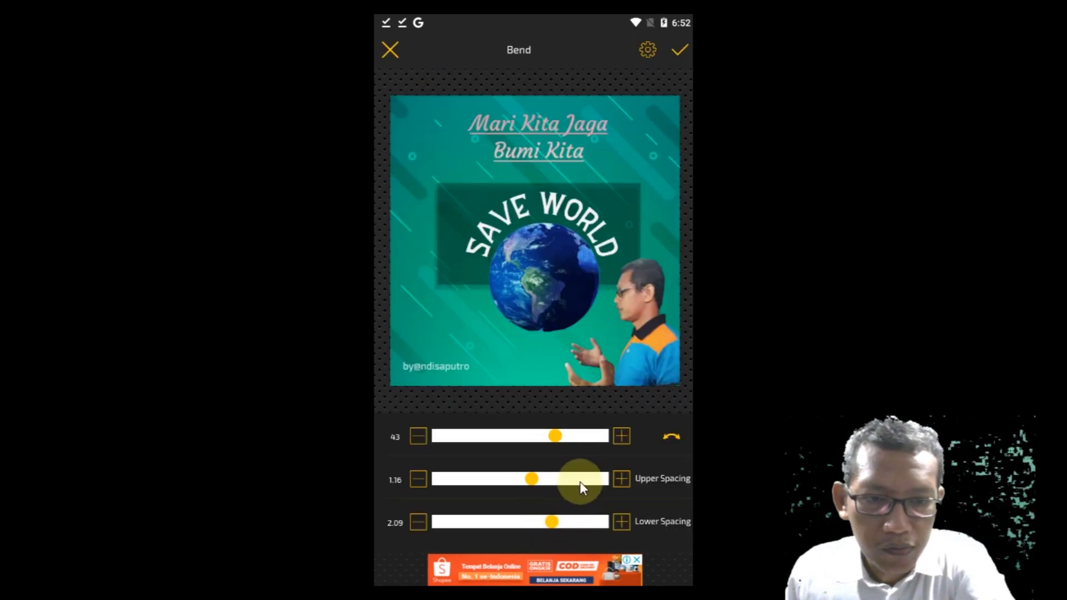
pyautogui.click(418, 435)
pyautogui.click(418, 436)
pyautogui.click(418, 435)
pyautogui.click(418, 436)
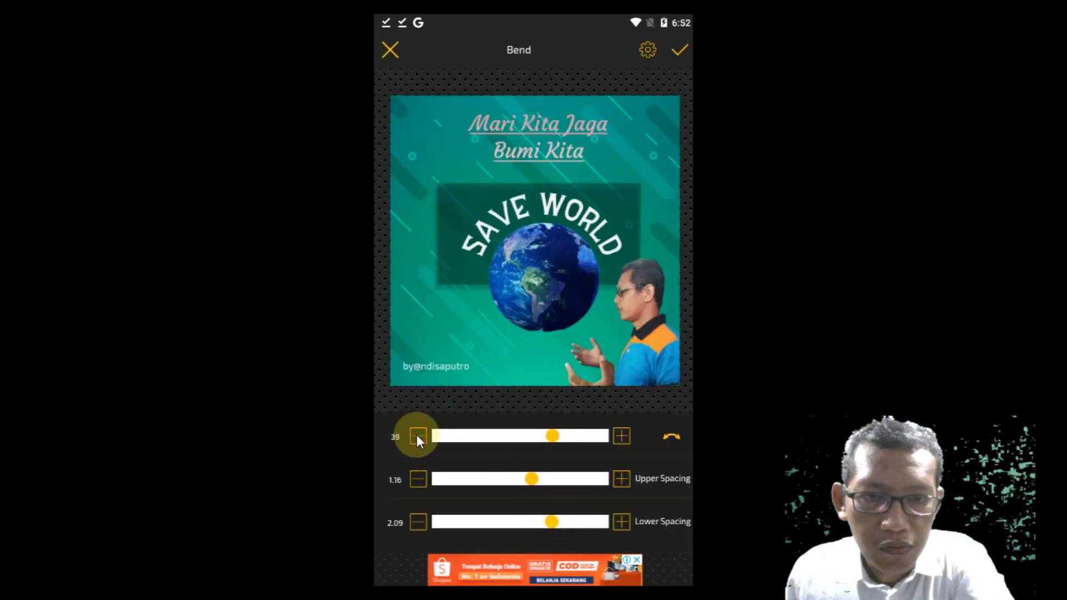
pyautogui.click(418, 436)
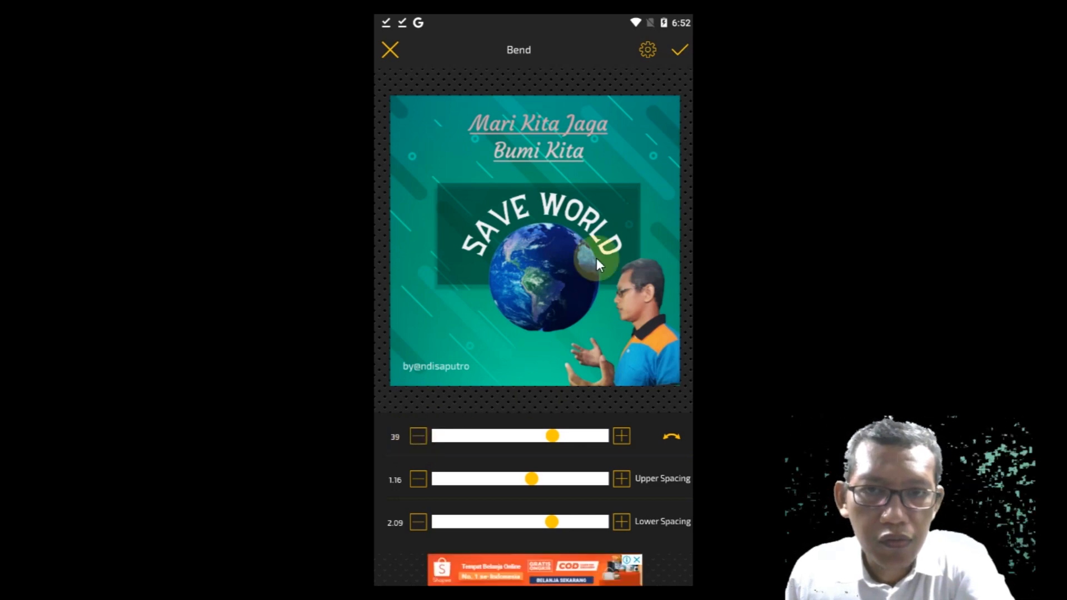
pyautogui.click(679, 52)
# Step: Nudge the Earth picture to centre it under the "SAVE WORLD" arch and deselect it
pyautogui.click(551, 325)
pyautogui.moveTo(544, 323)
pyautogui.mouseDown()
pyautogui.moveTo(532, 318)
pyautogui.moveTo(551, 324)
pyautogui.mouseUp()
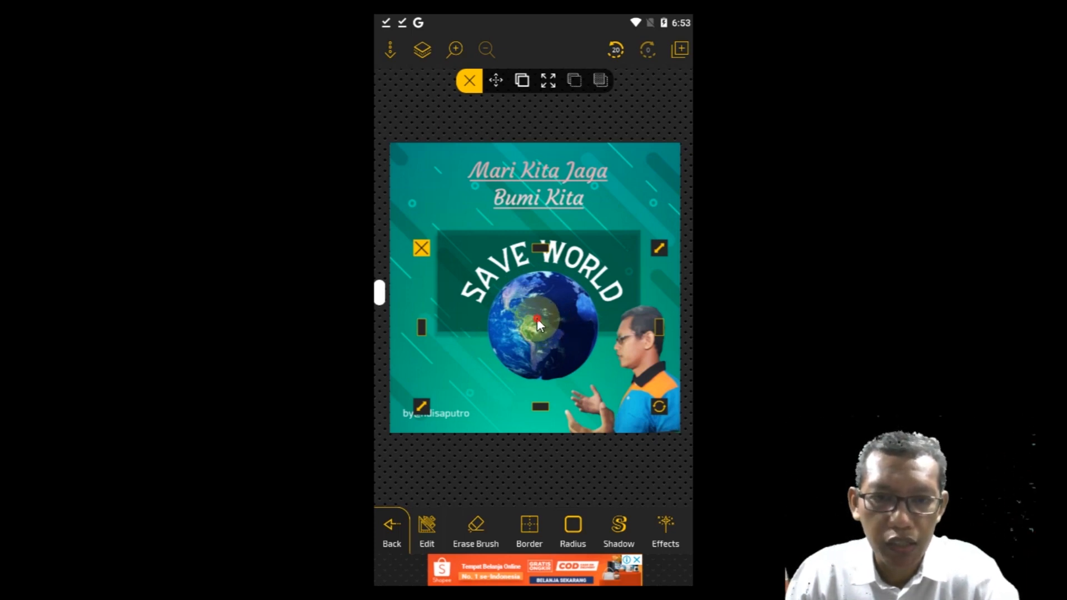
pyautogui.moveTo(537, 312)
pyautogui.mouseDown()
pyautogui.moveTo(537, 301)
pyautogui.moveTo(535, 316)
pyautogui.mouseUp()
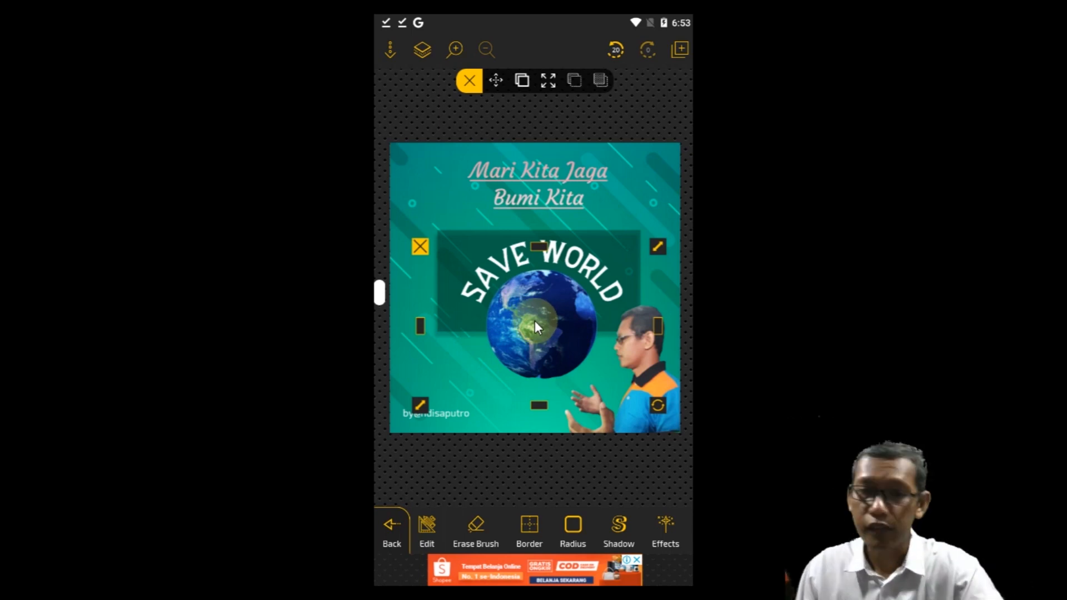
pyautogui.click(510, 468)
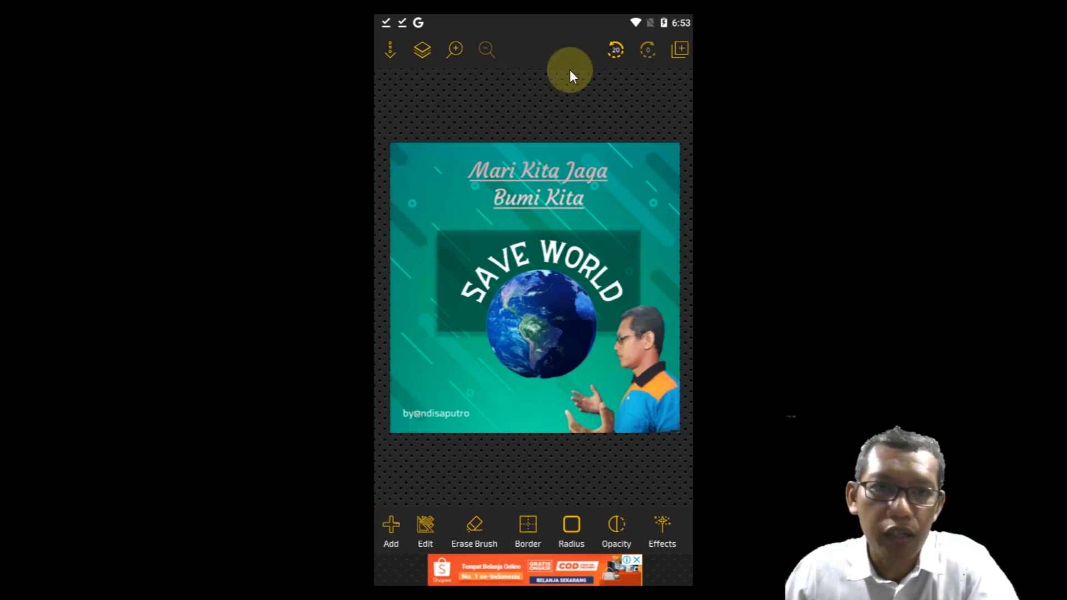
# Step: Save the poster as a new design named "desainposter1" and return to the canvas
pyautogui.click(388, 52)
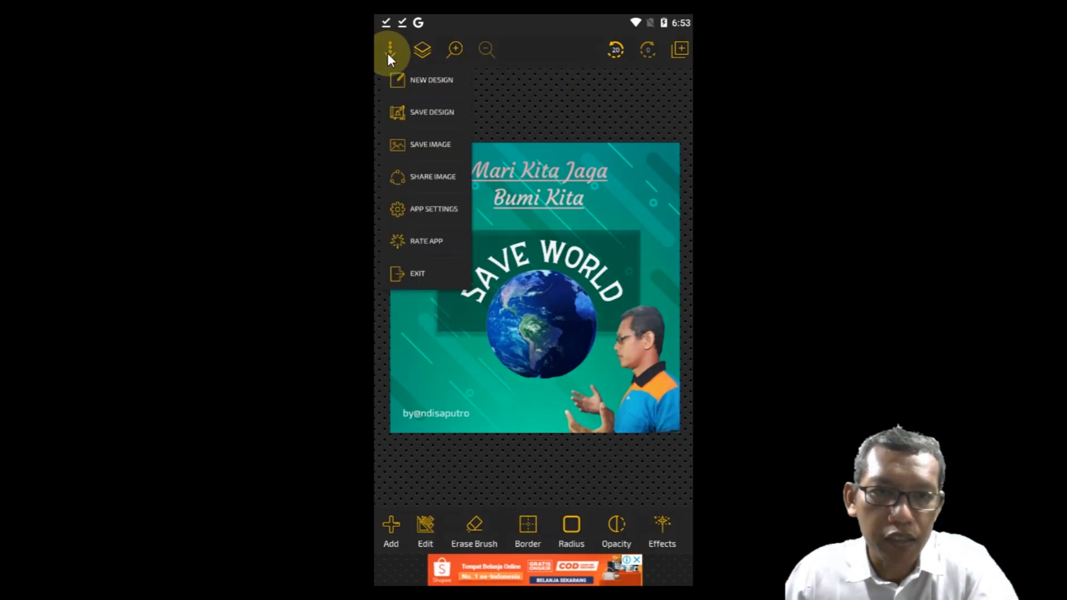
pyautogui.click(423, 113)
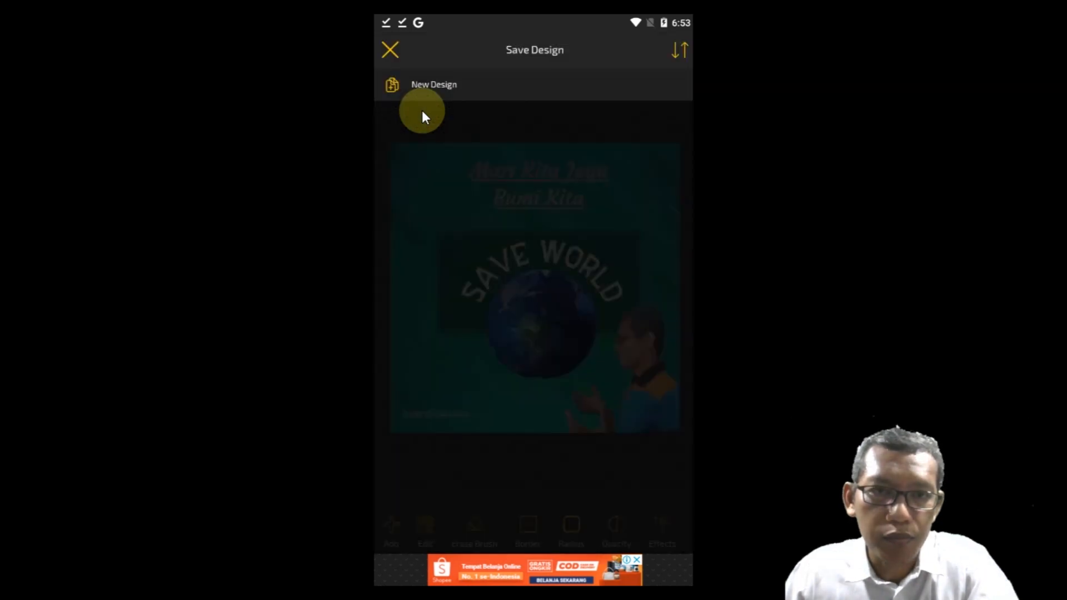
pyautogui.click(439, 86)
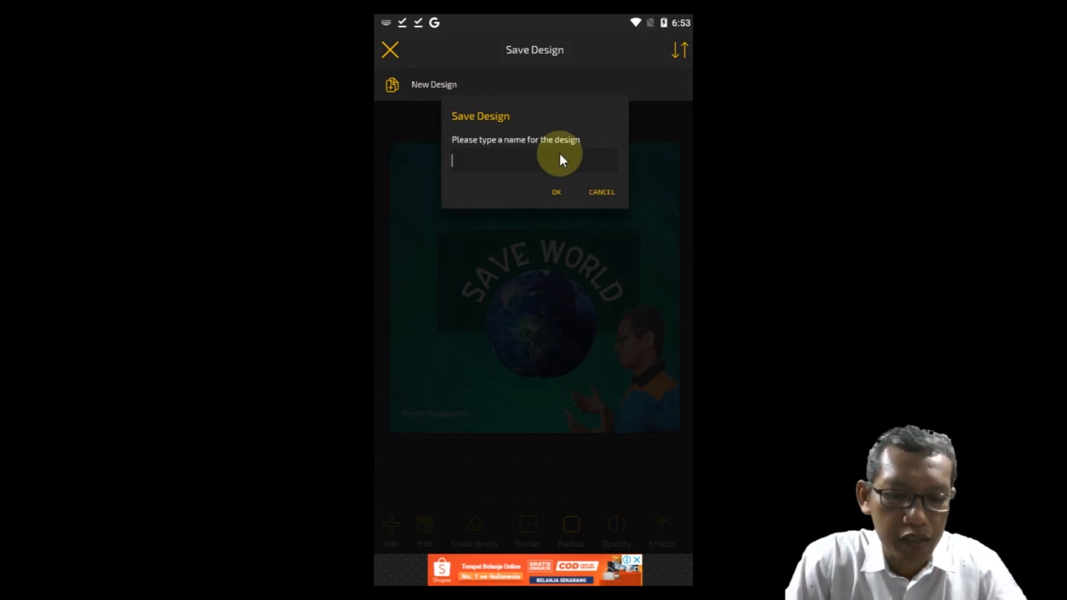
pyautogui.write('desainposter1')
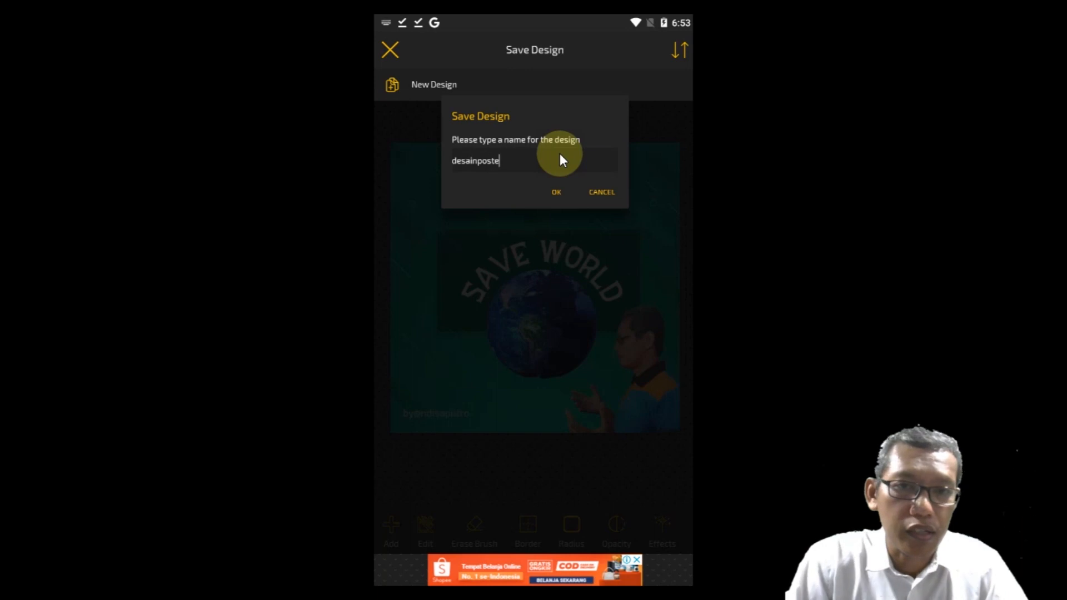
pyautogui.click(558, 195)
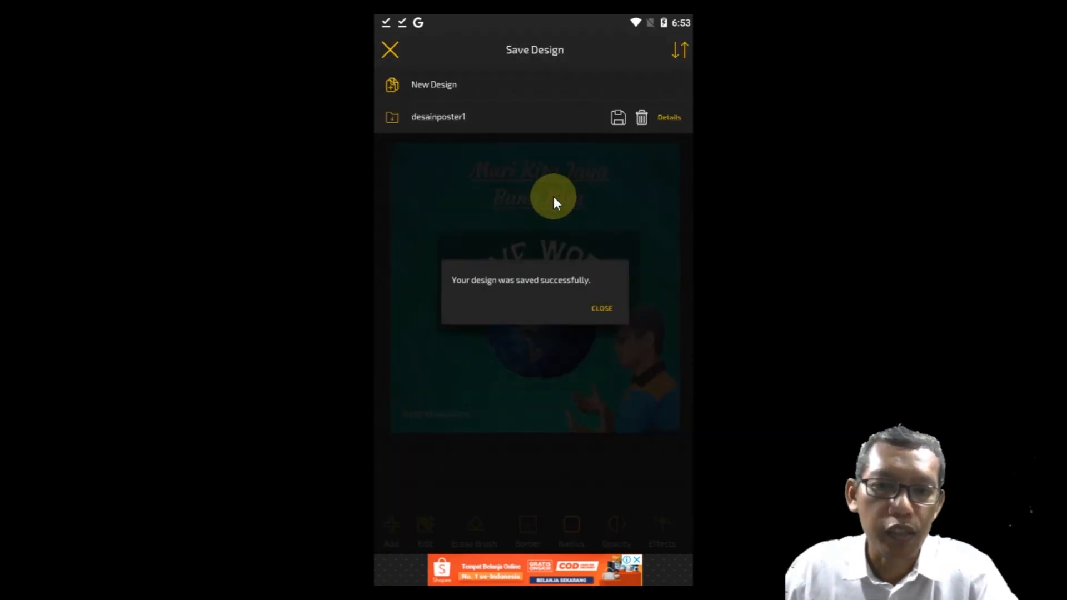
pyautogui.click(597, 309)
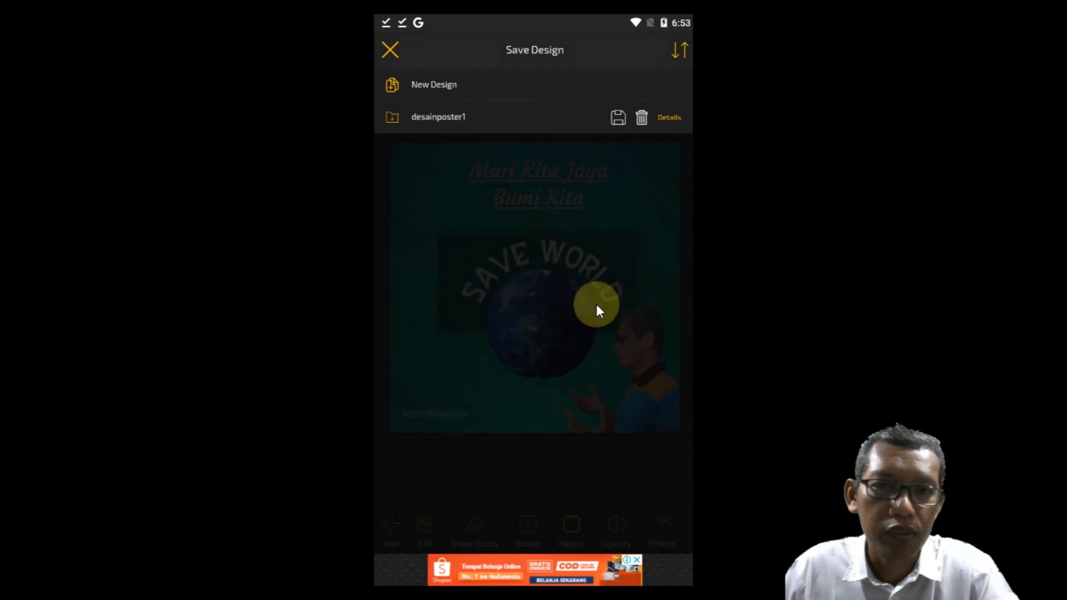
pyautogui.click(395, 52)
# Step: Save the poster as a JPEG image at quality 10 and 1024 x 1024, and dismiss the advertisement
pyautogui.click(395, 52)
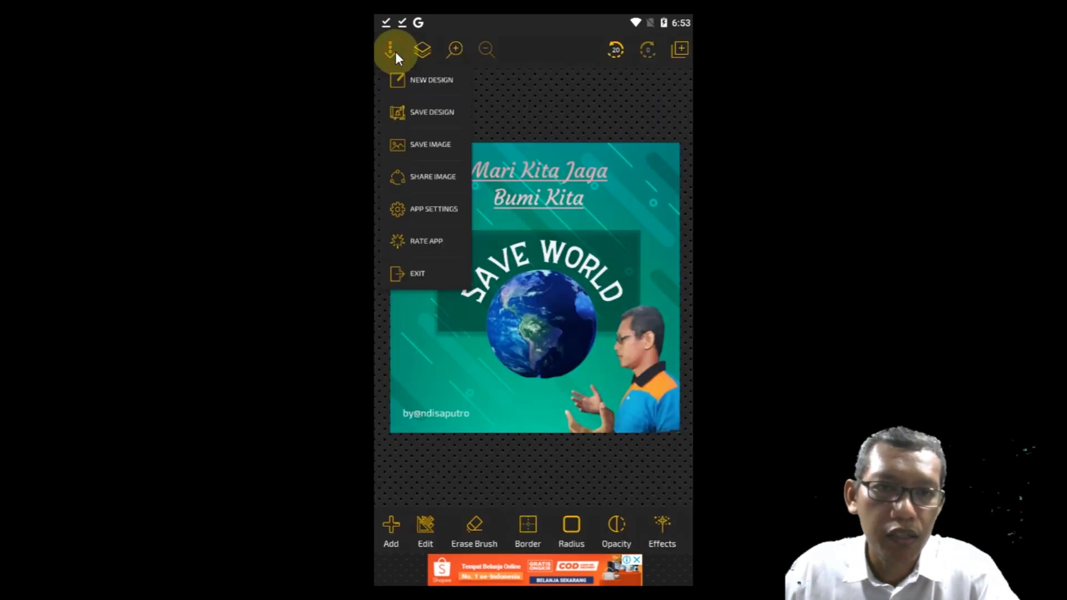
pyautogui.click(424, 145)
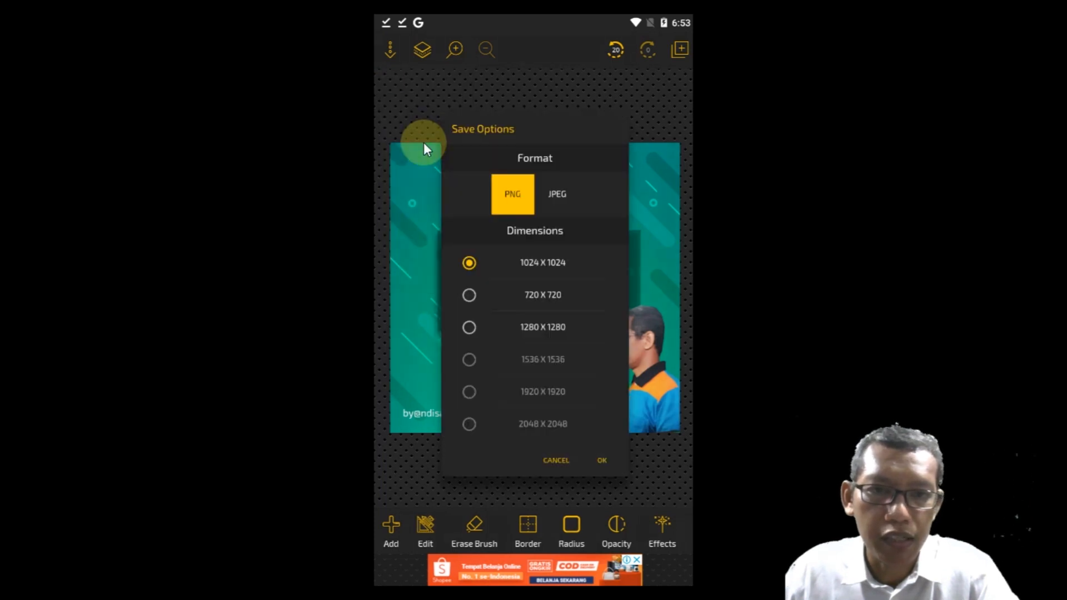
pyautogui.click(558, 200)
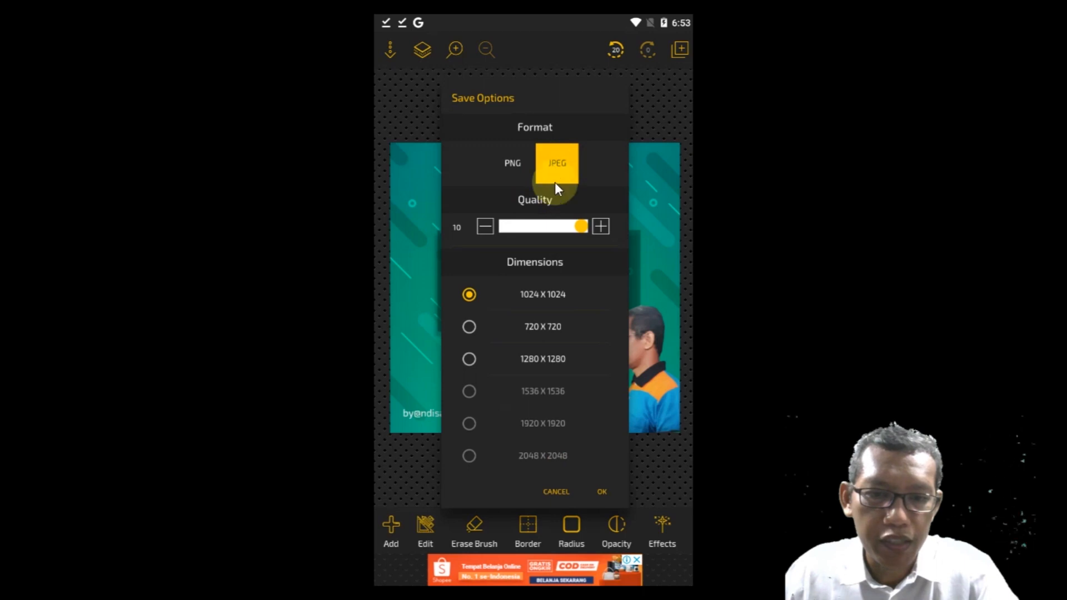
pyautogui.click(600, 470)
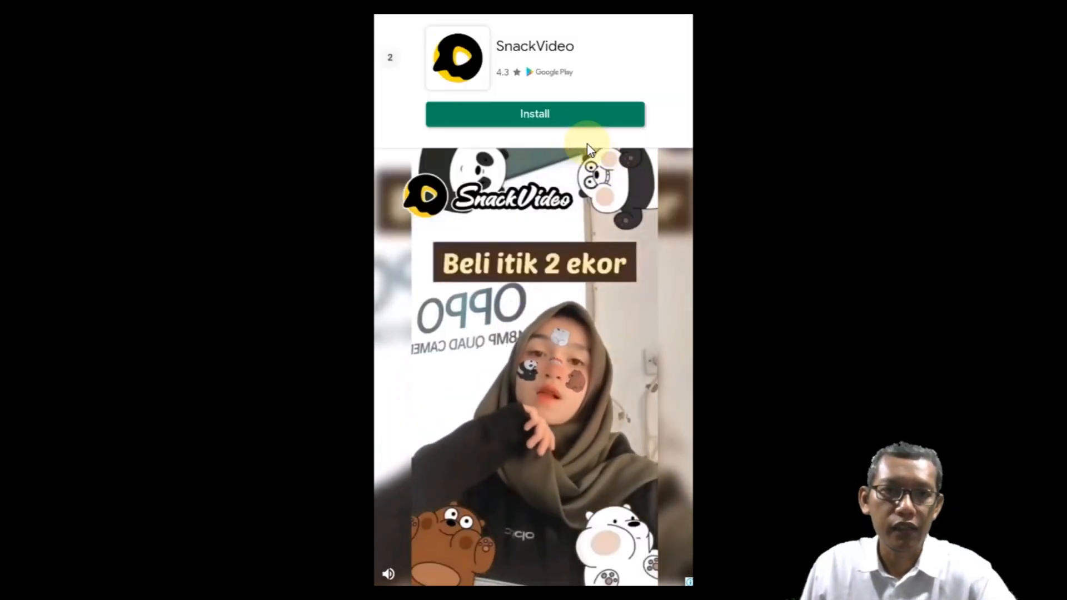
pyautogui.click(392, 57)
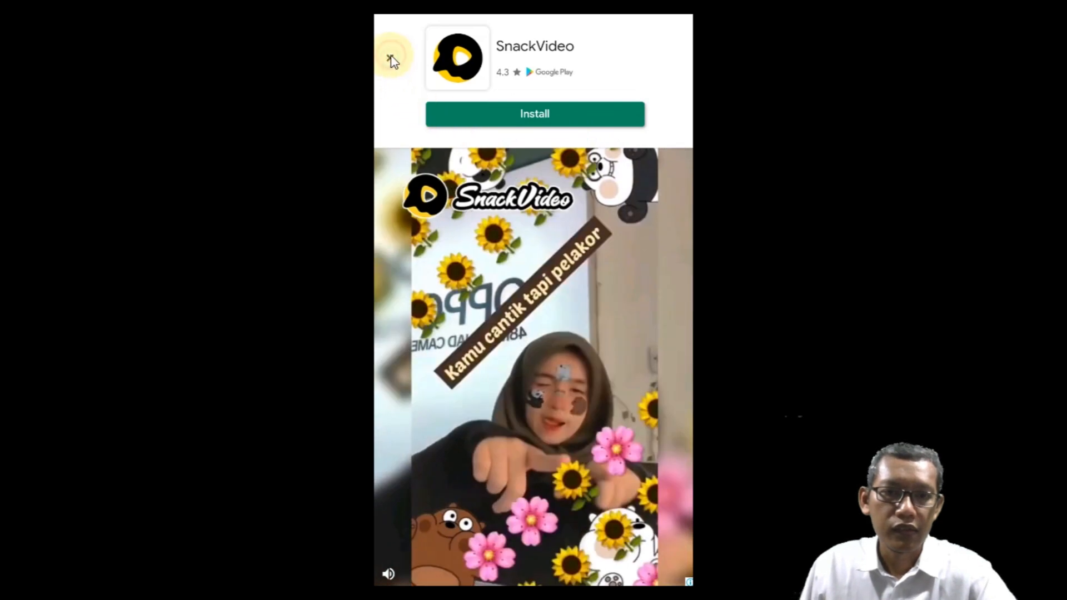
pyautogui.click(486, 356)
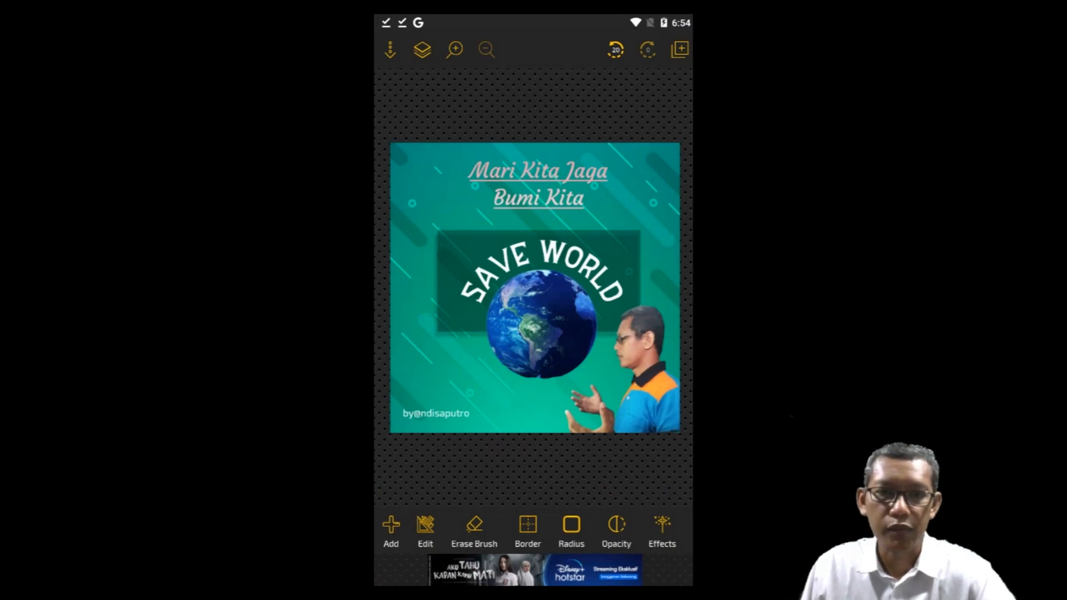
# Step: Exit Postershop and view the exported poster in the Tar7ah album of the phone's Gallery app
pyautogui.press('Escape')
pyautogui.click(597, 349)
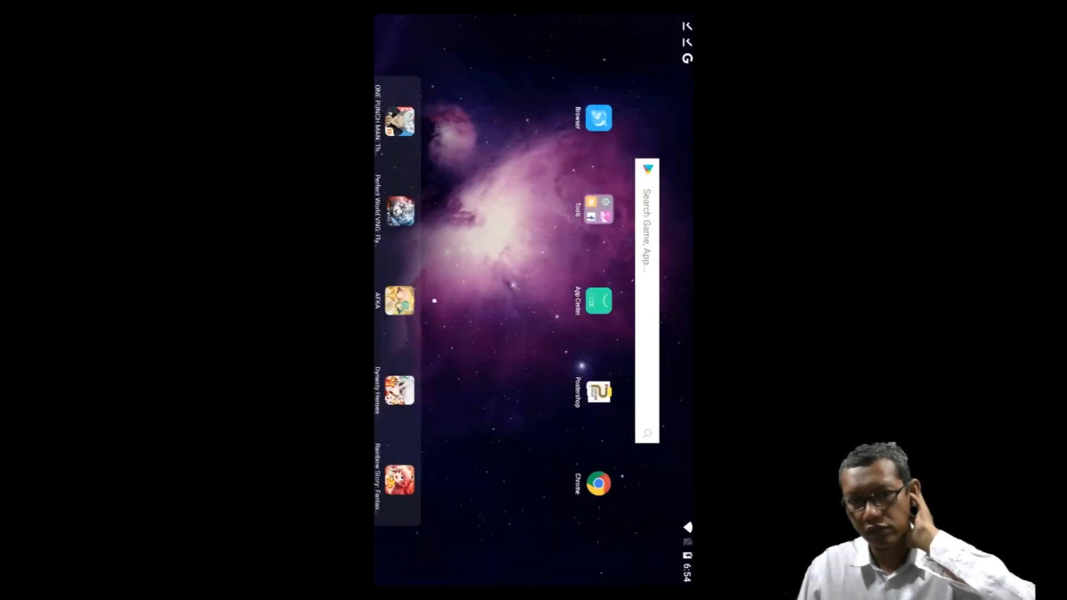
pyautogui.click(600, 210)
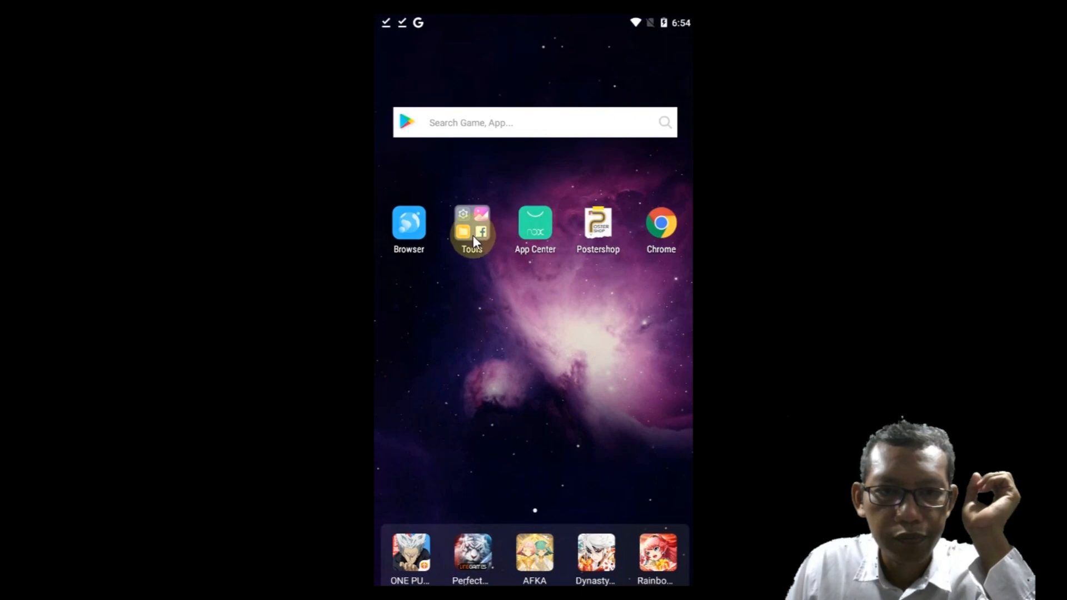
pyautogui.click(473, 230)
pyautogui.click(539, 269)
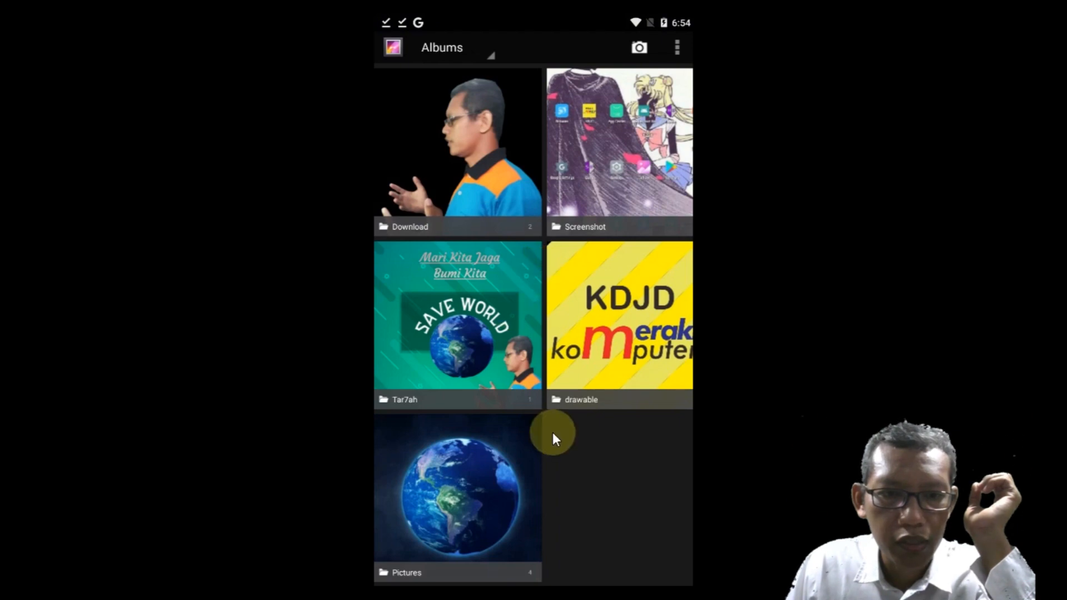
pyautogui.click(424, 360)
pyautogui.click(419, 326)
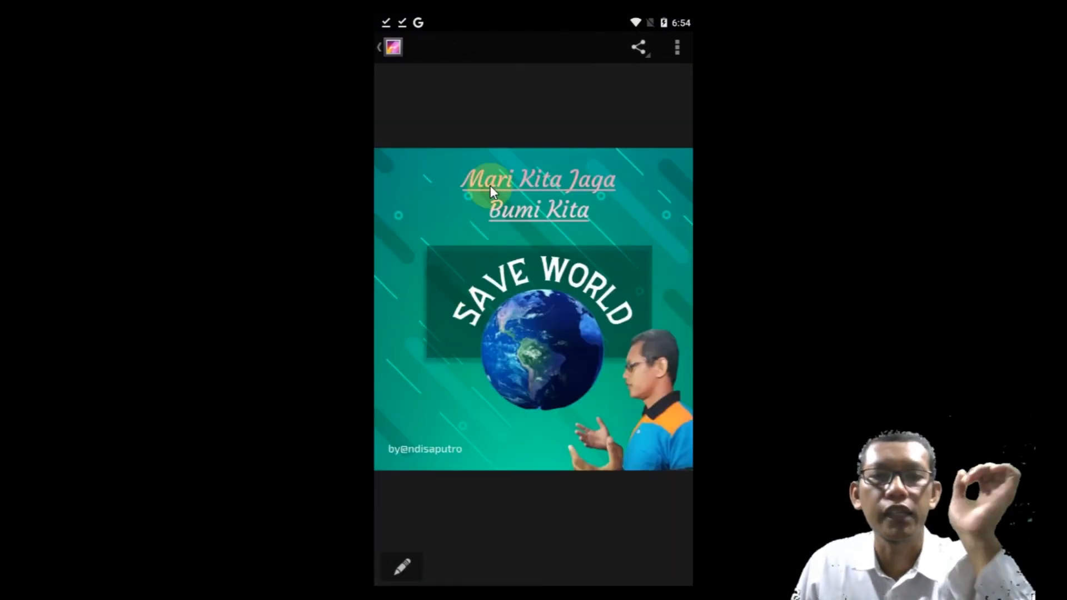
# Step: Examine the sharing options for the exported poster image and close them without sharing
pyautogui.click(586, 271)
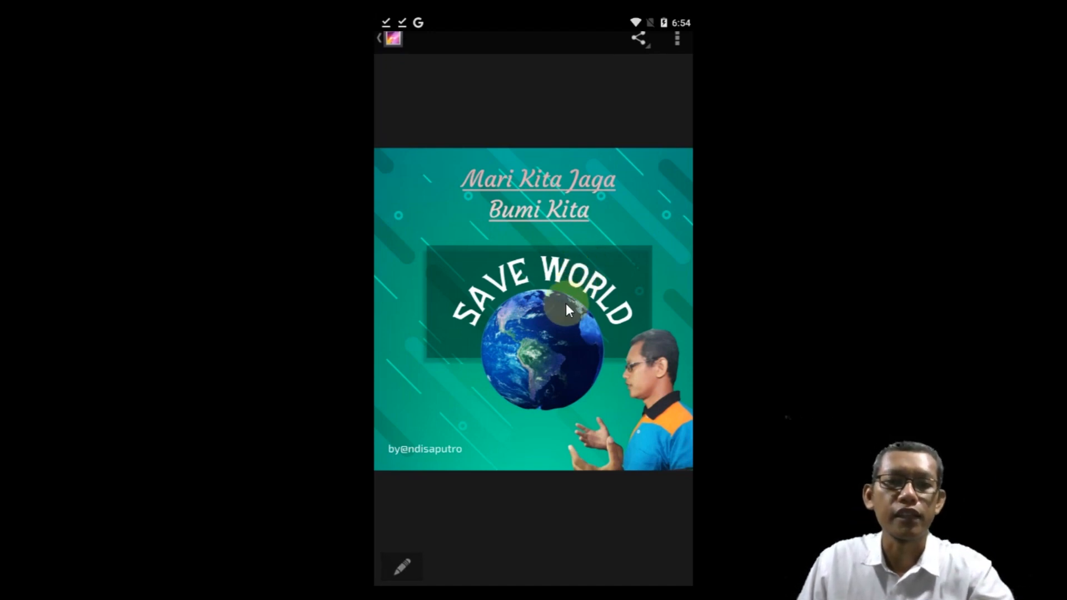
pyautogui.click(588, 132)
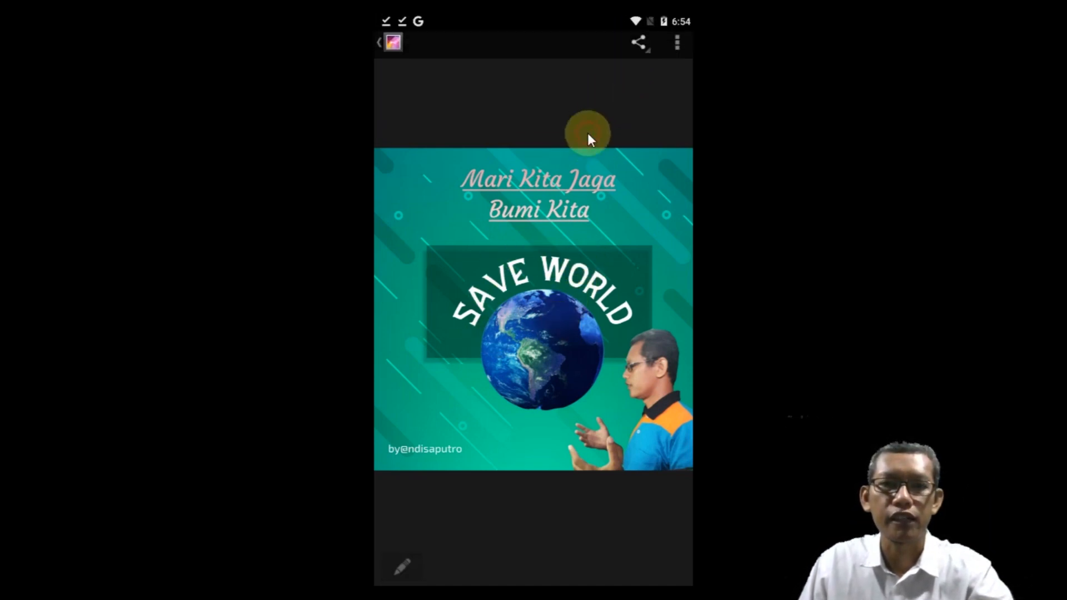
pyautogui.click(639, 47)
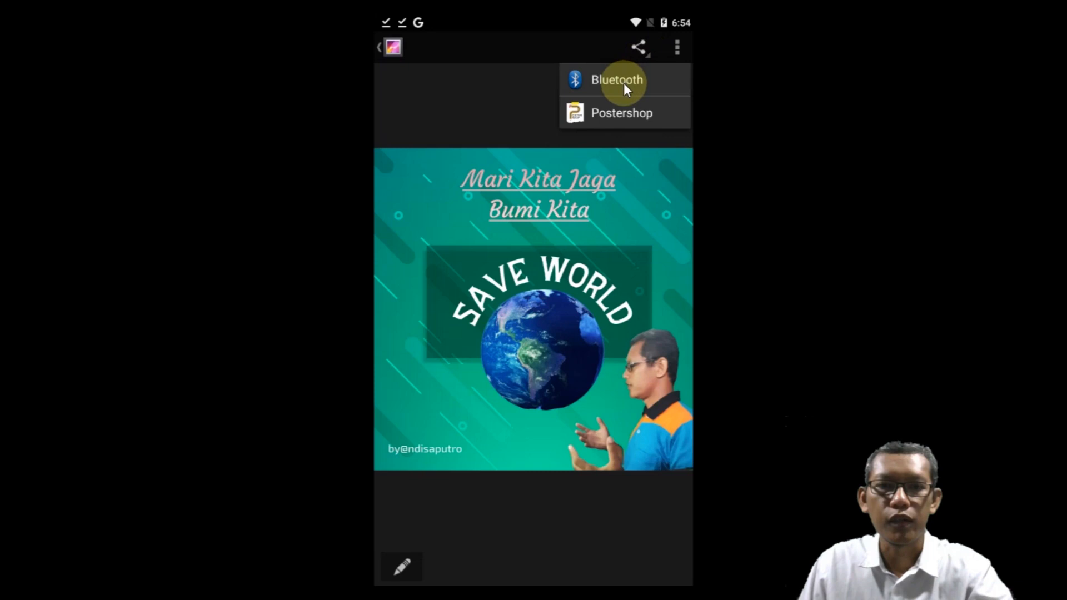
pyautogui.click(542, 131)
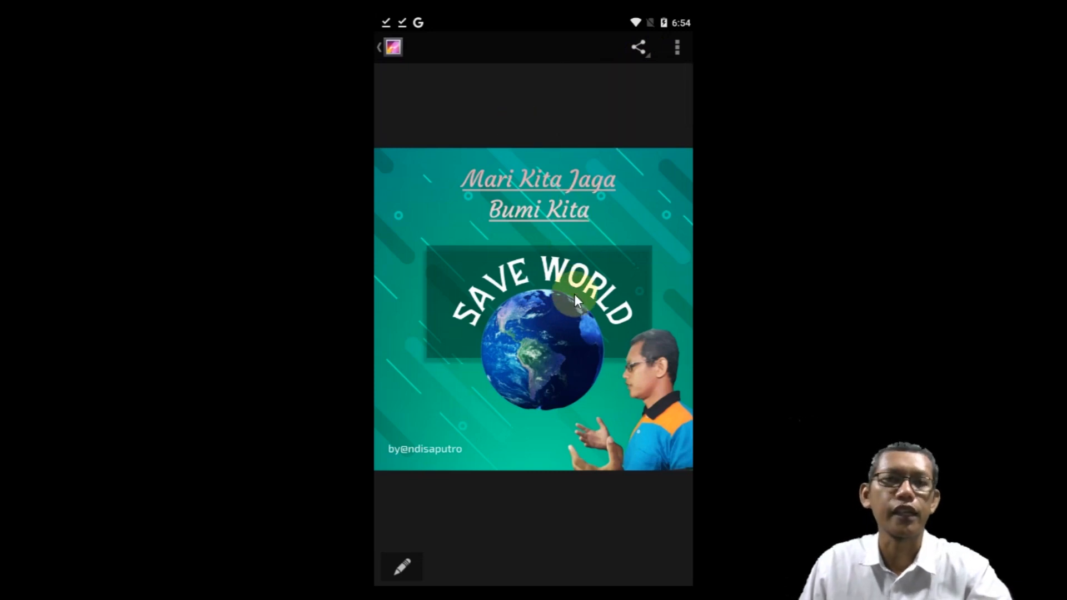